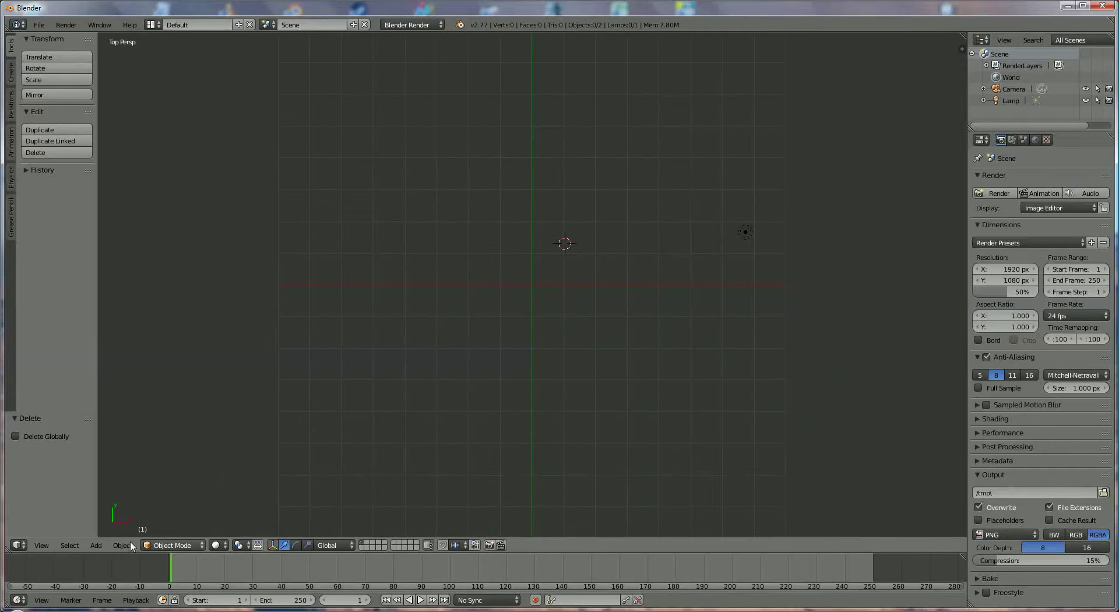
# Step: Add a plane mesh, enter Edit Mode on it and show the vertex transform values
pyautogui.click(97, 545)
pyautogui.moveTo(106, 532)
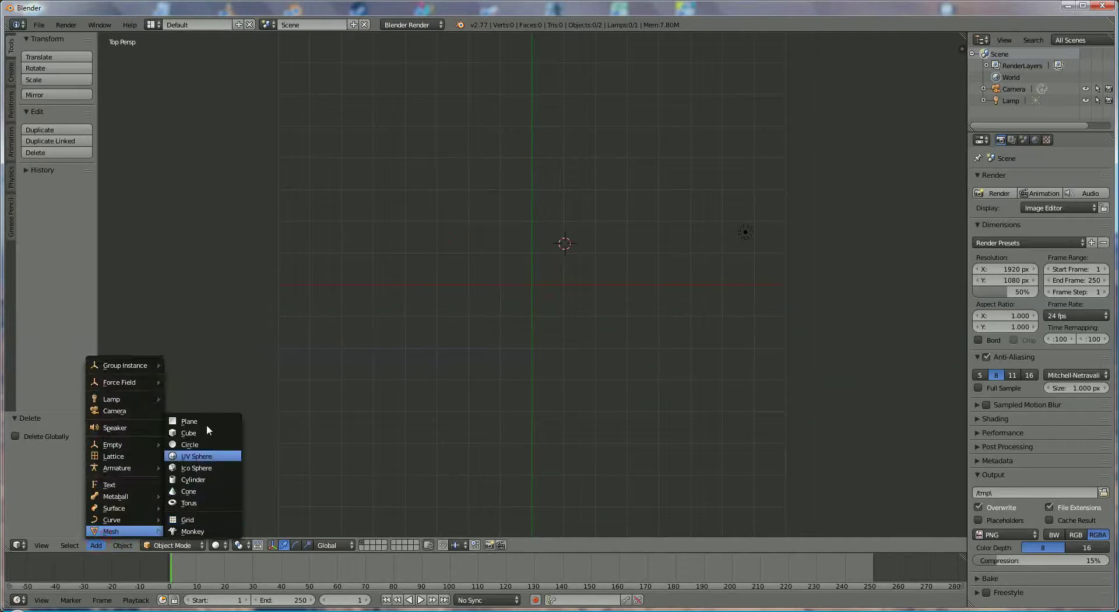
pyautogui.click(190, 421)
pyautogui.scroll(3, 580, 128)
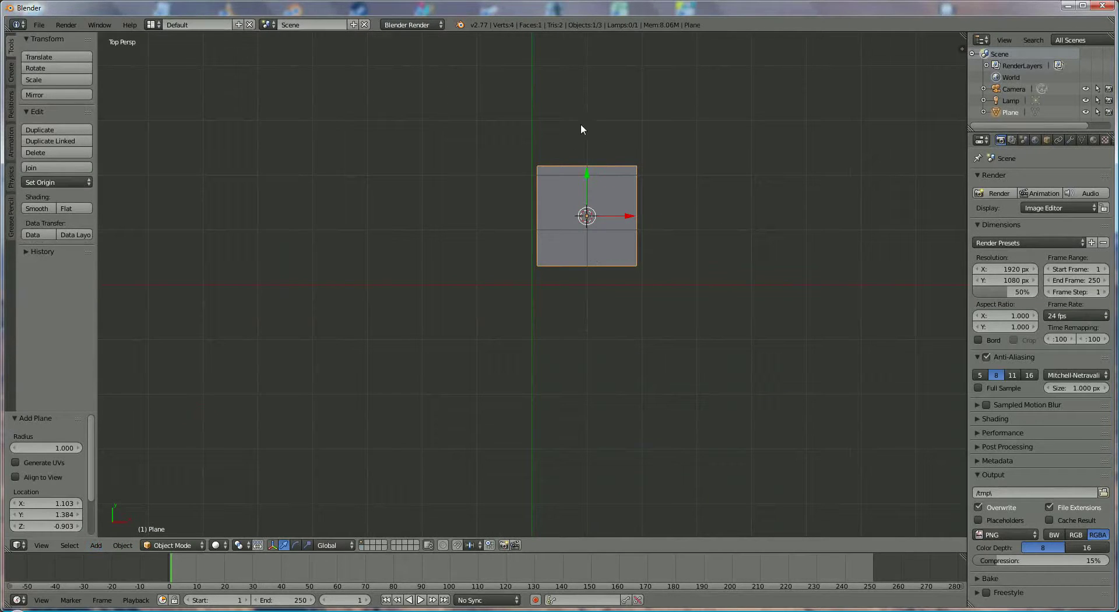
pyautogui.click(175, 546)
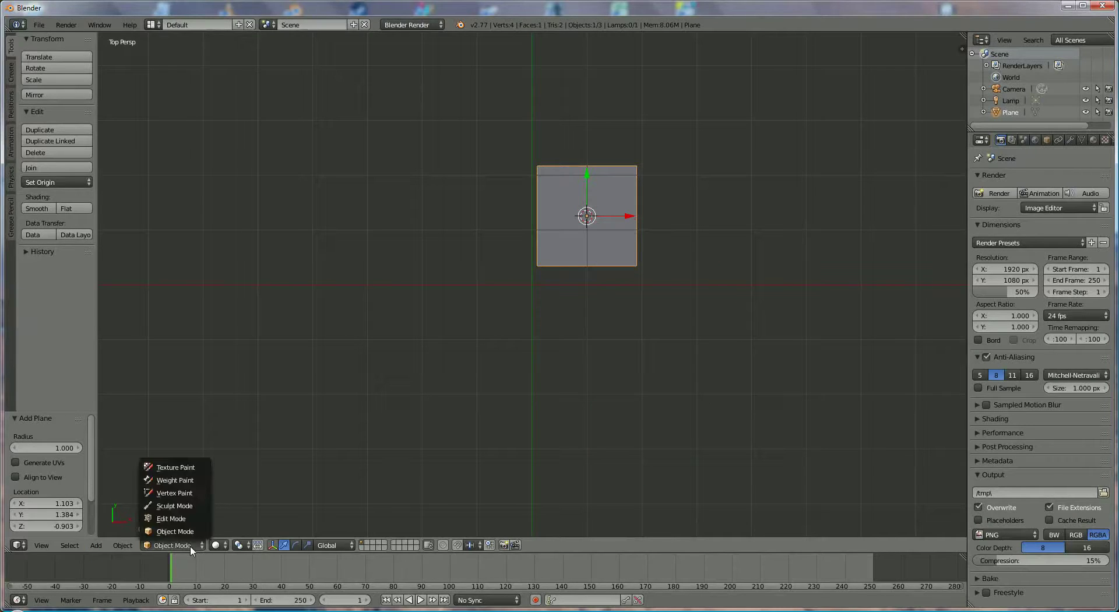
pyautogui.click(183, 517)
pyautogui.press('n')
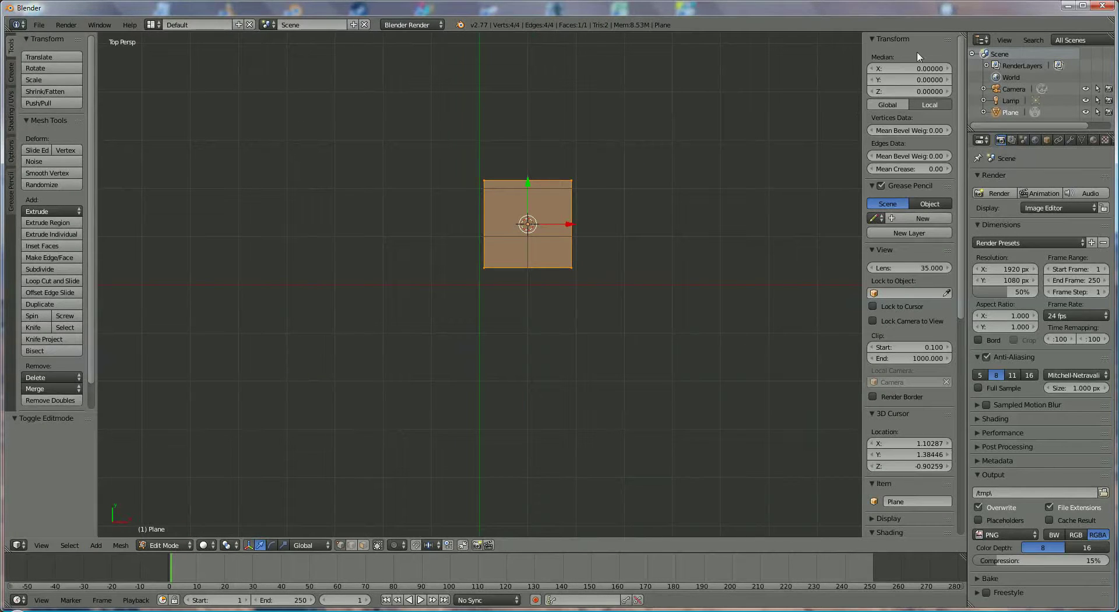
# Step: Delete the plane's two upper vertices so only its lower edge is left
pyautogui.rightClick(485, 182)
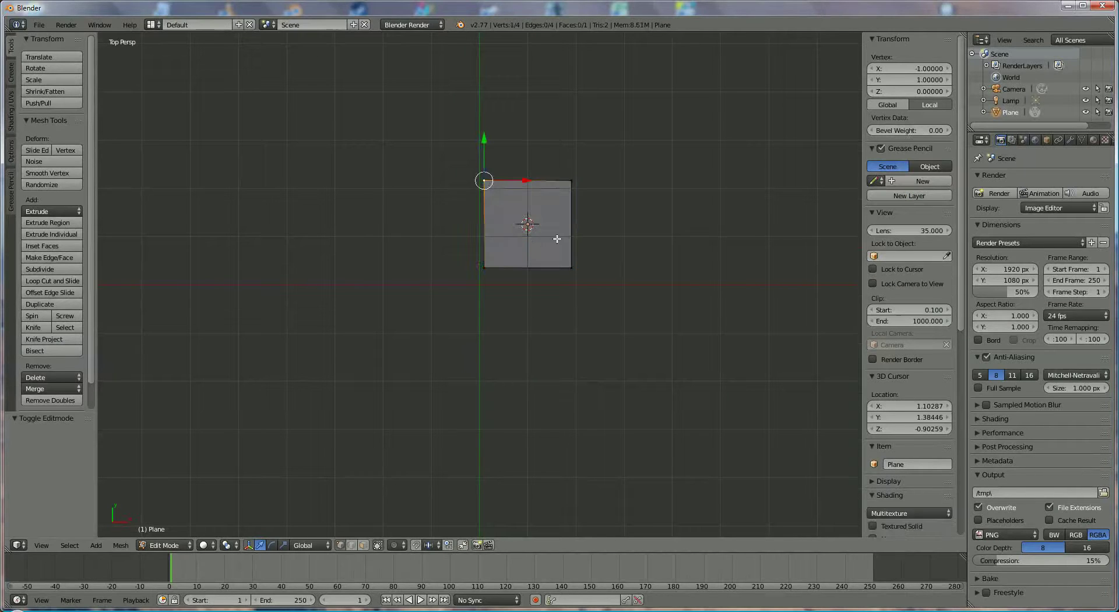
pyautogui.keyDown('shift'); pyautogui.rightClick(572, 181); pyautogui.keyUp('shift')
pyautogui.press('x')
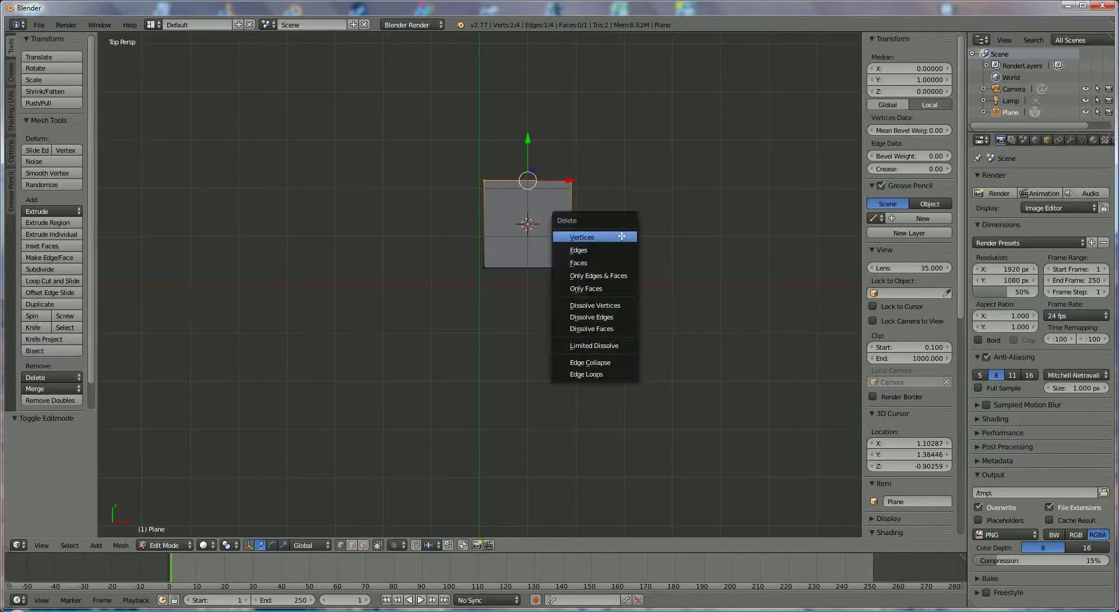
pyautogui.click(621, 236)
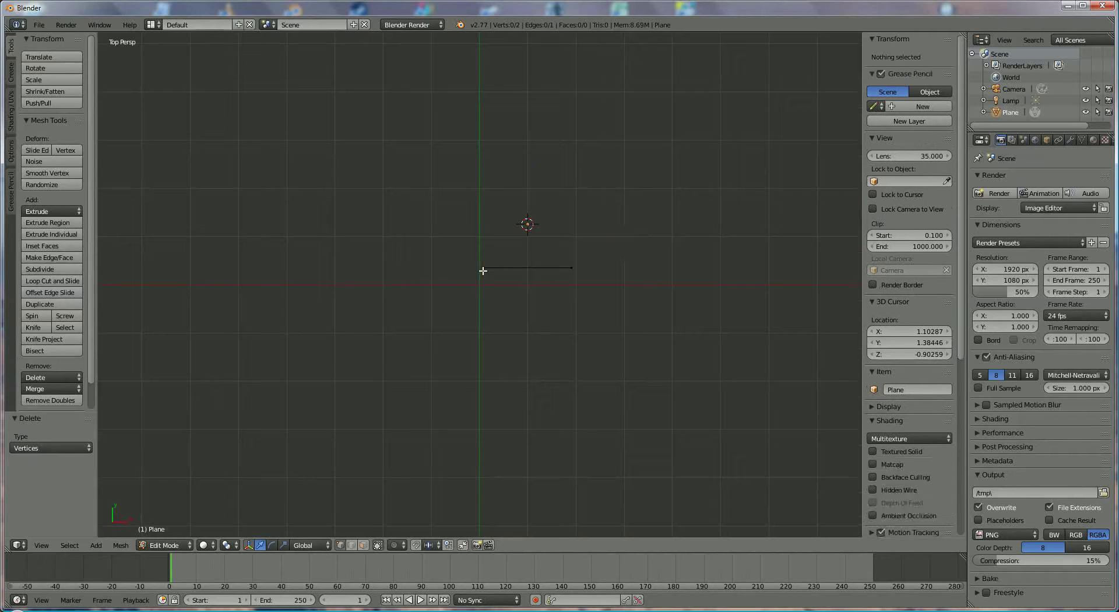
# Step: Set the edge's left vertex to local X 0 and Y 0
pyautogui.rightClick(485, 268)
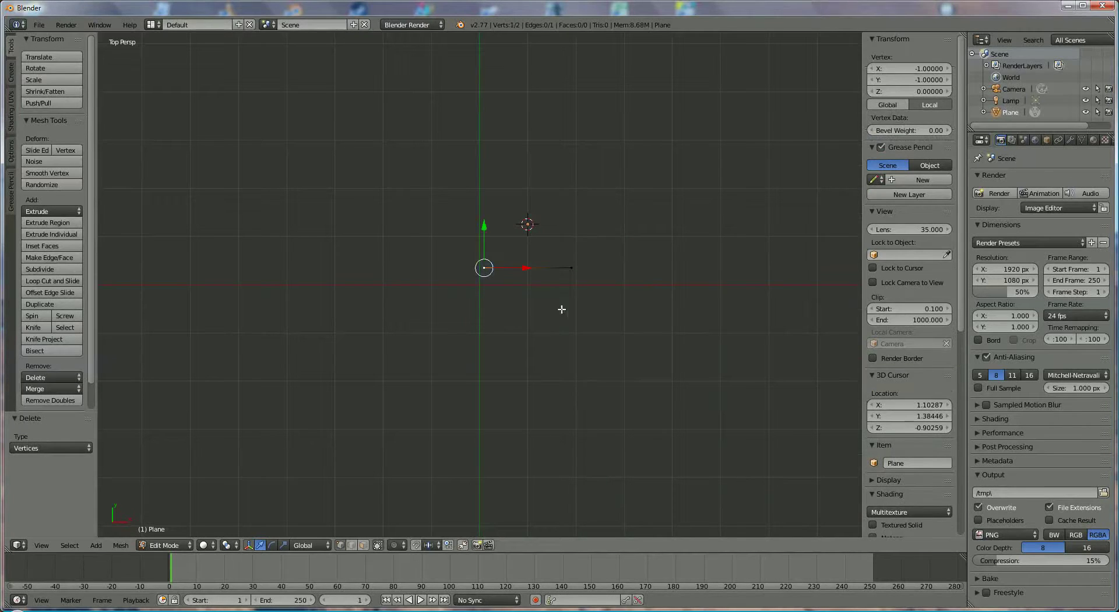
pyautogui.click(940, 69)
pyautogui.write('0')
pyautogui.press('Return')
pyautogui.click(921, 69)
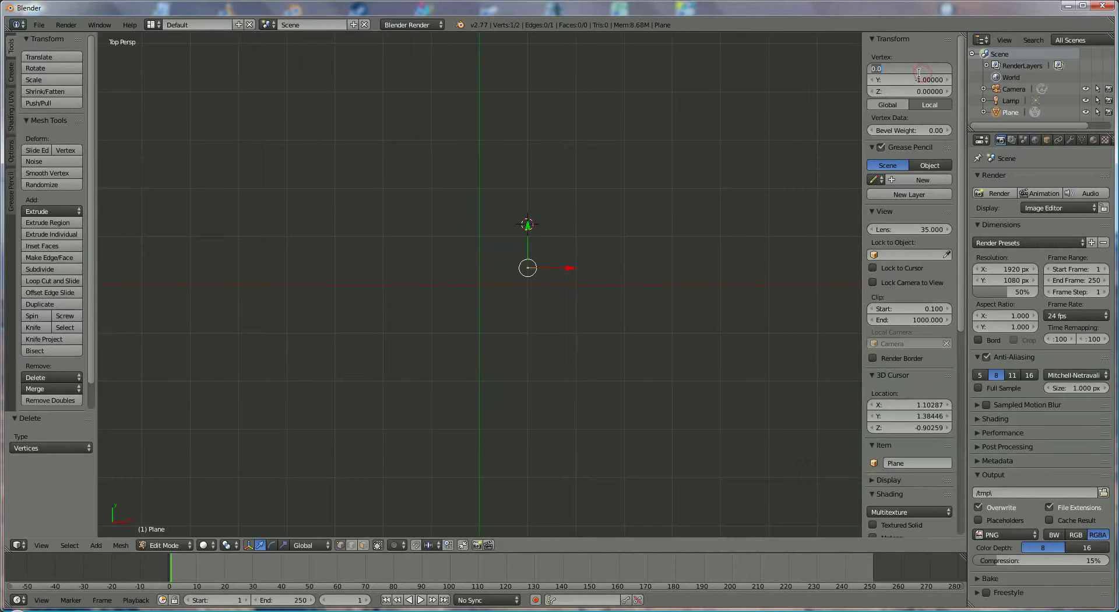
pyautogui.press('Return')
pyautogui.click(927, 80)
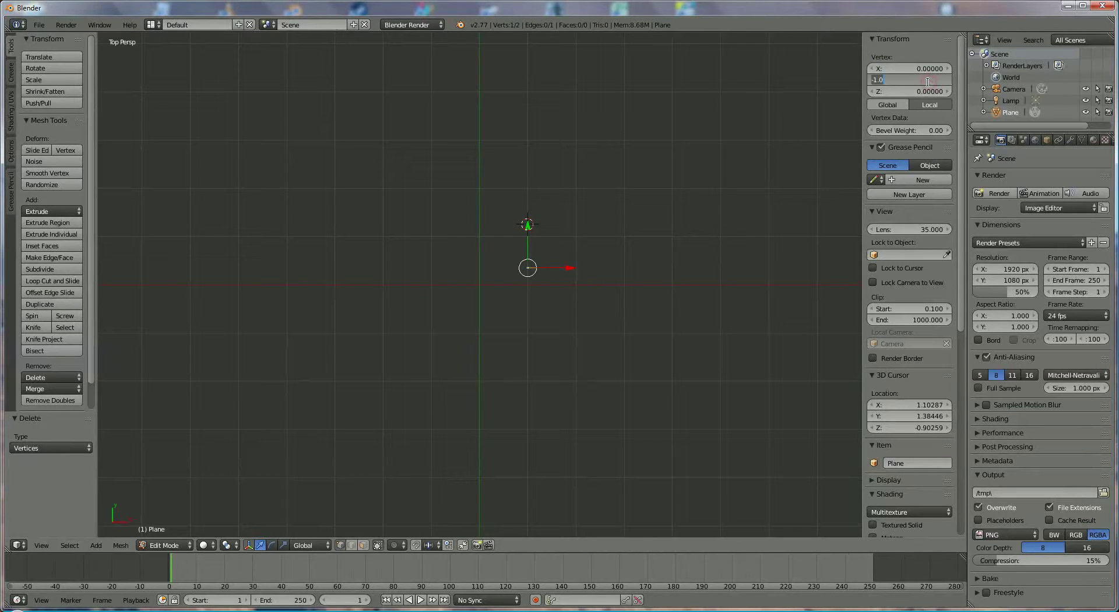
pyautogui.write('0')
pyautogui.press('Return')
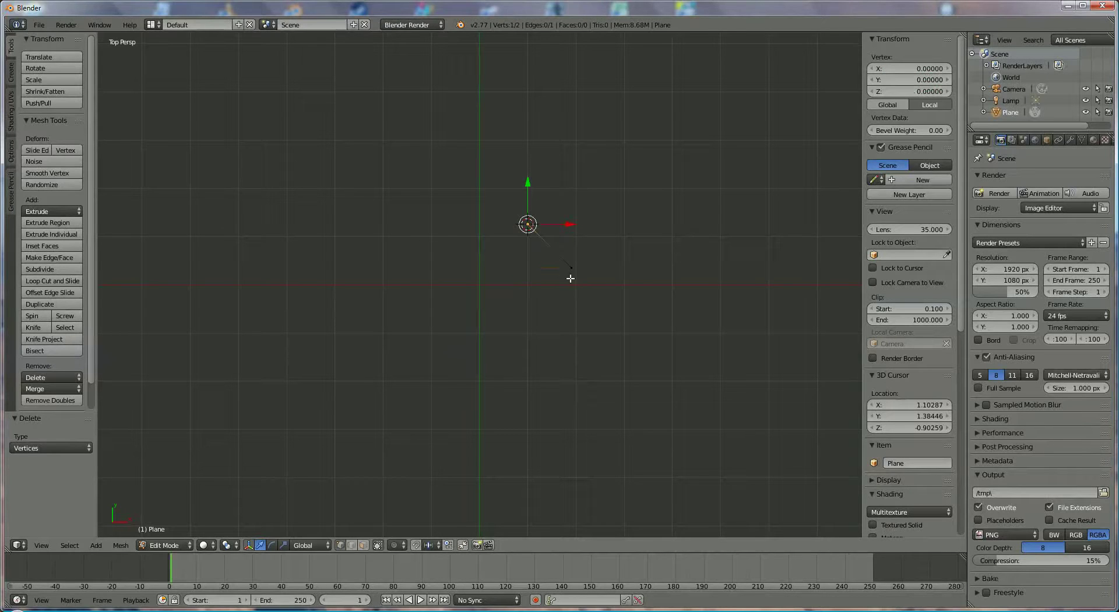
# Step: Set the edge's right vertex to local X 5 and Y 0
pyautogui.rightClick(572, 270)
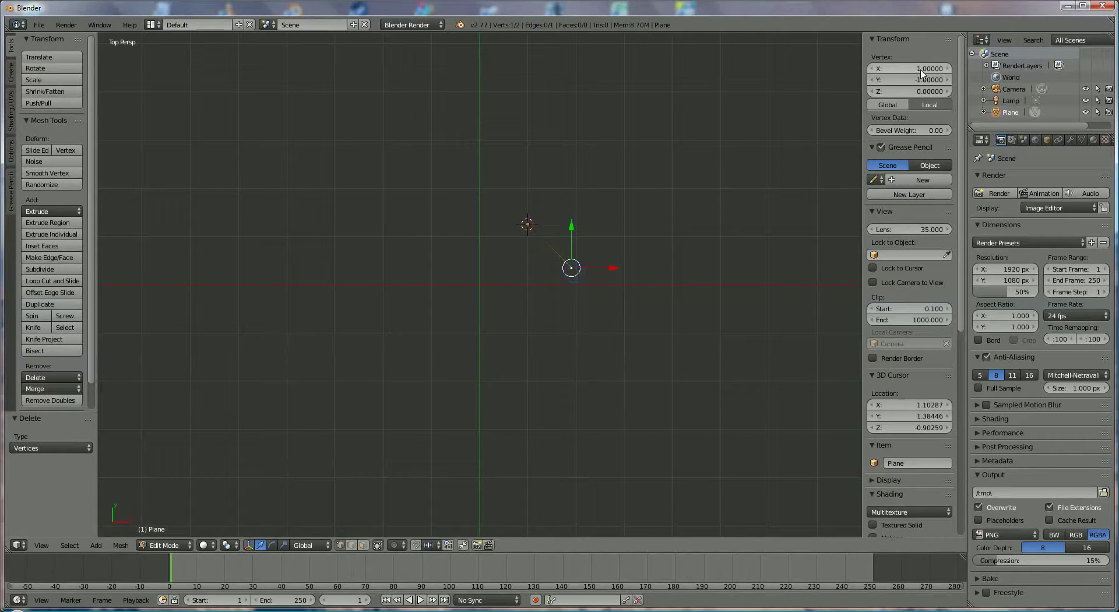
pyautogui.click(923, 69)
pyautogui.write('5')
pyautogui.press('Return')
pyautogui.click(910, 80)
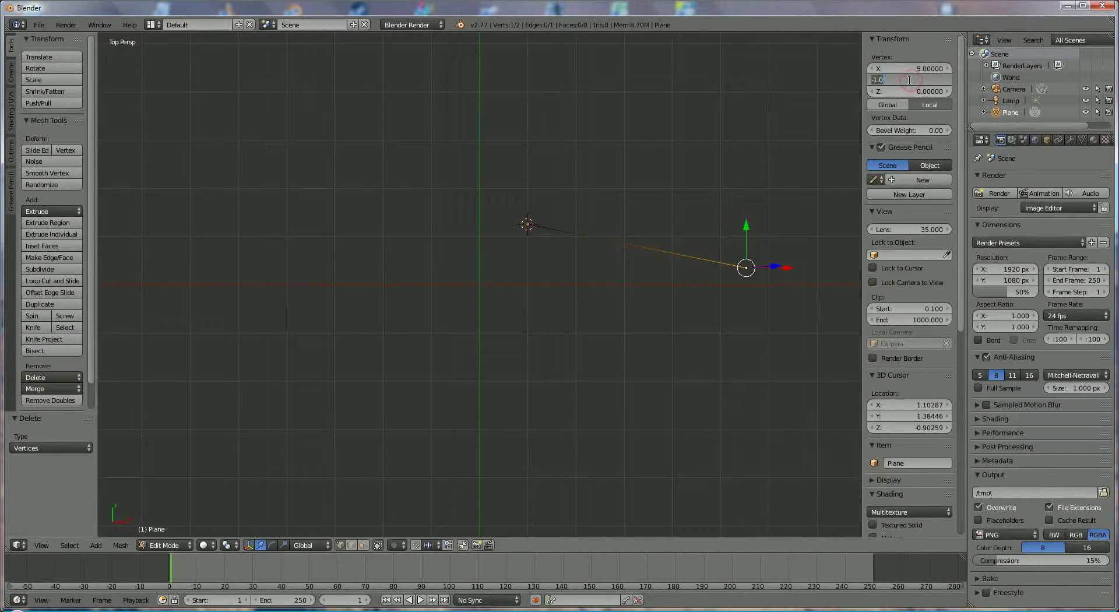
pyautogui.write('0')
pyautogui.press('Return')
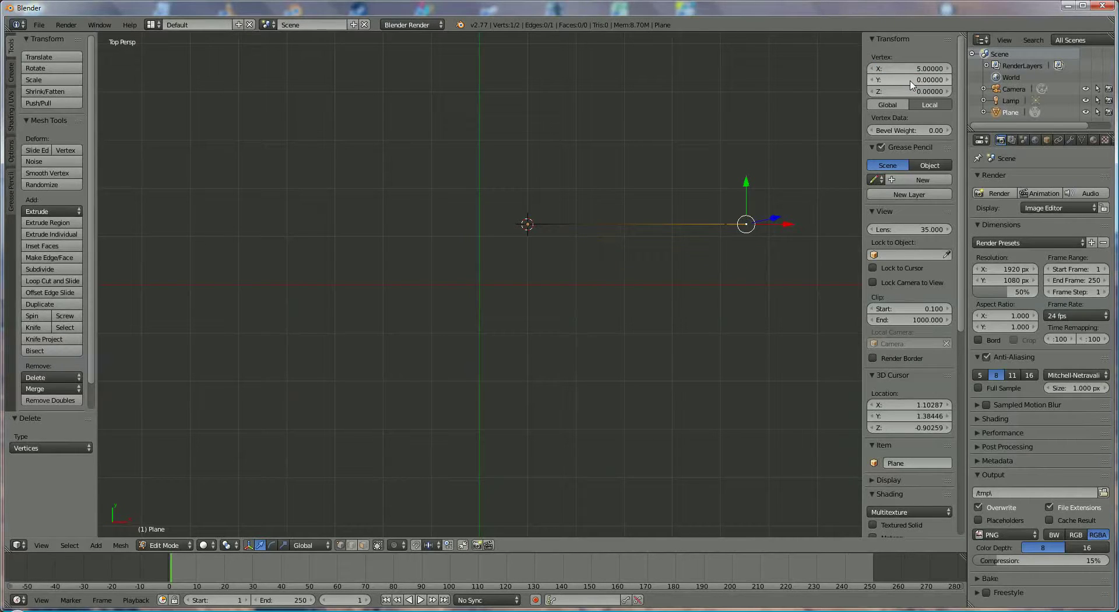
# Step: Add a 32-vertex circle of radius 1, placed about 6.295 along X past the line's right end and scaled to about 0.558
pyautogui.scroll(-2, 694, 260)
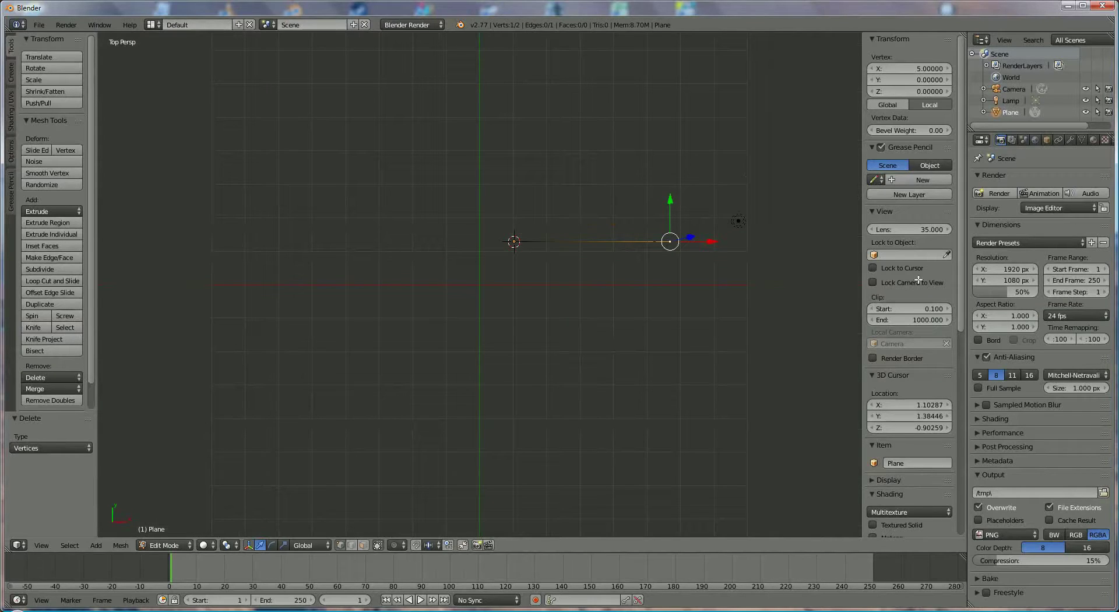
pyautogui.keyDown('shift'); pyautogui.moveTo(684, 302); pyautogui.dragTo(489, 342, button='middle'); pyautogui.keyUp('shift')
pyautogui.scroll(5, 497, 342)
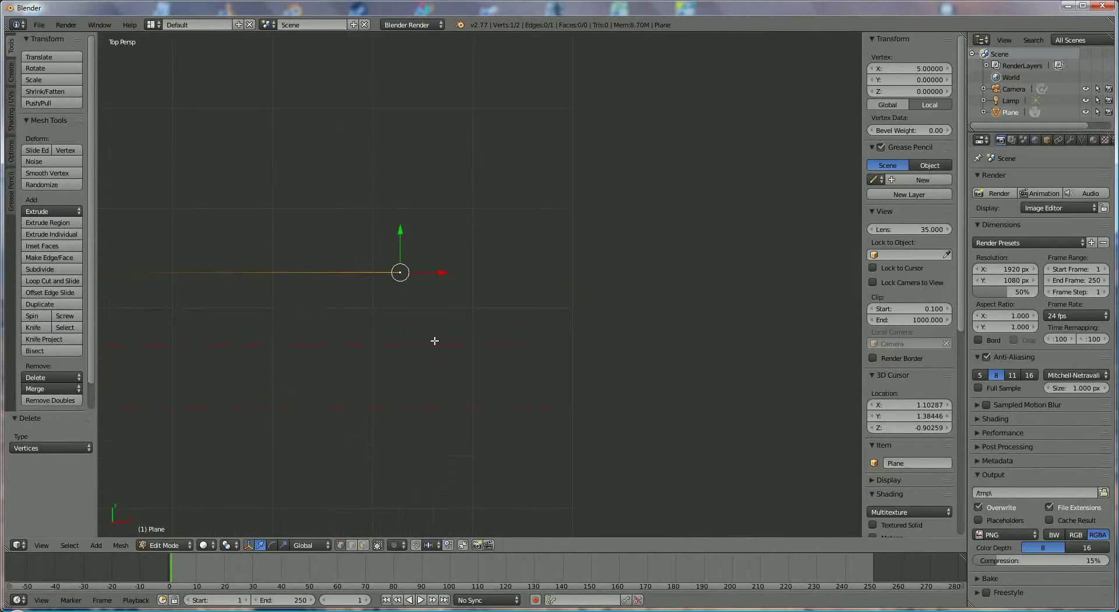
pyautogui.keyDown('ctrl'); pyautogui.scroll(-3, 495, 338); pyautogui.keyUp('ctrl')
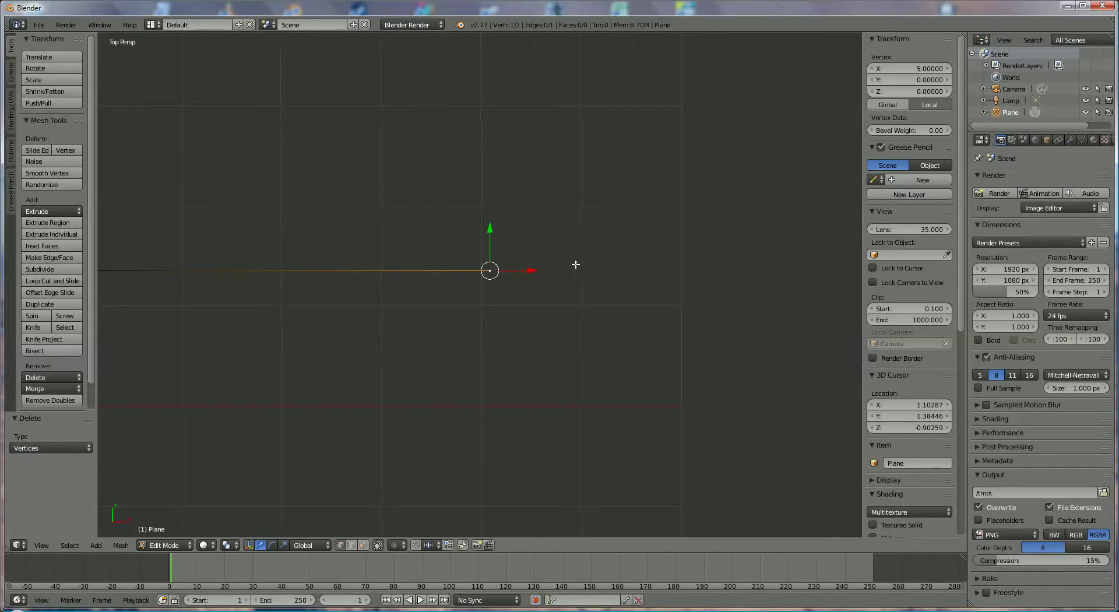
pyautogui.click(96, 545)
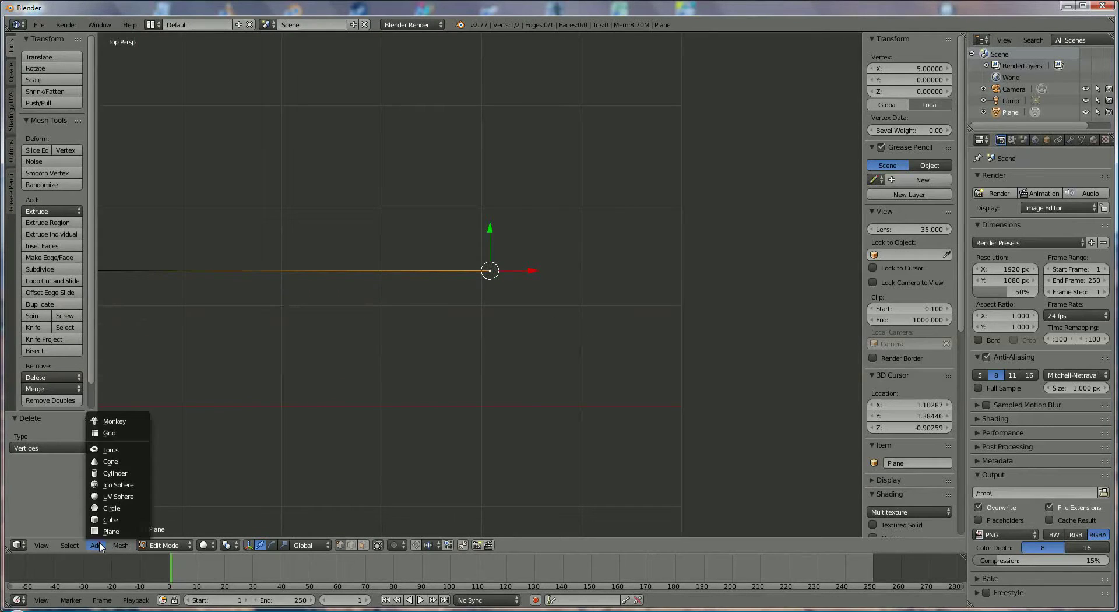
pyautogui.click(112, 510)
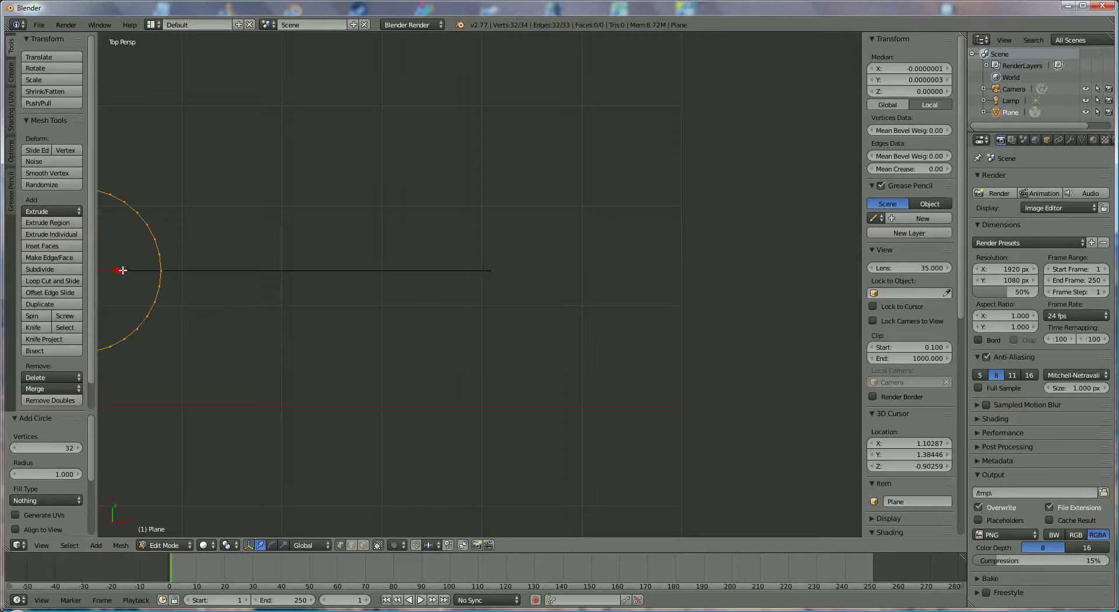
pyautogui.press('g')
pyautogui.press('x')
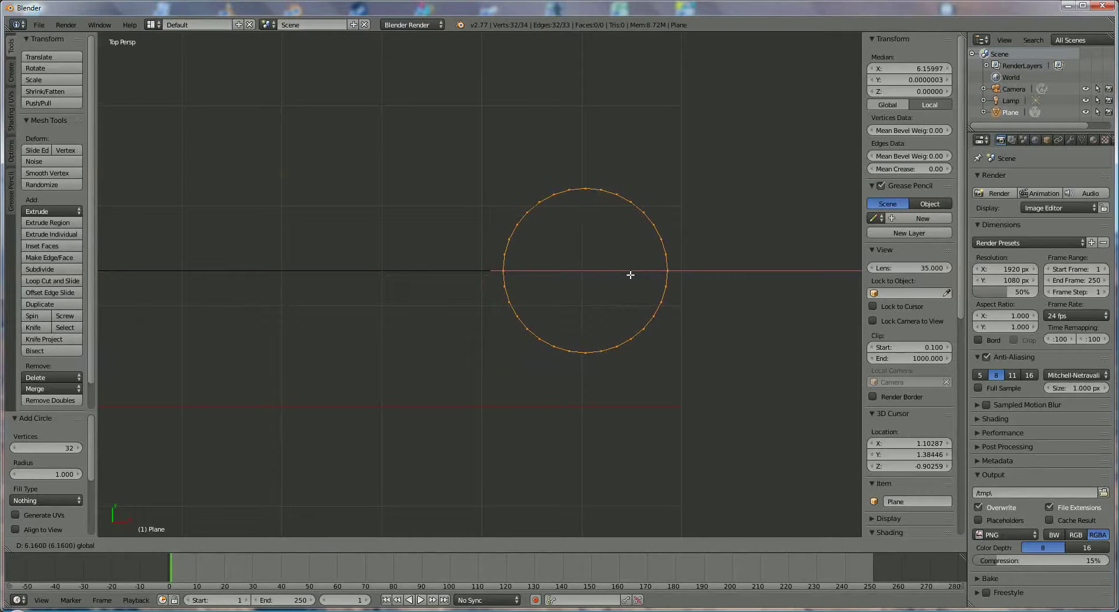
pyautogui.click(637, 277)
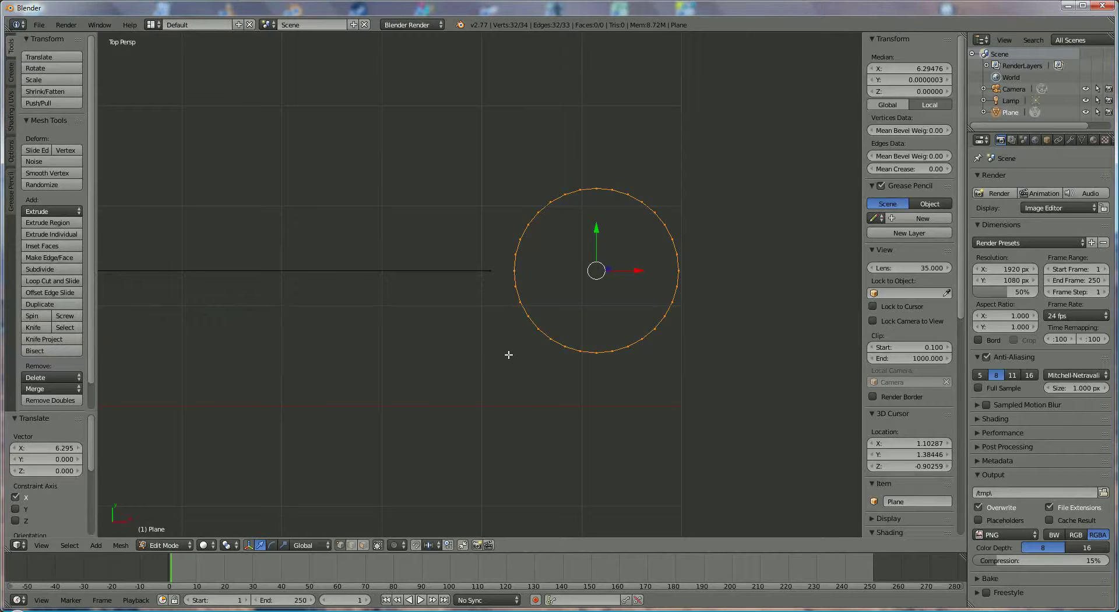
pyautogui.press('s')
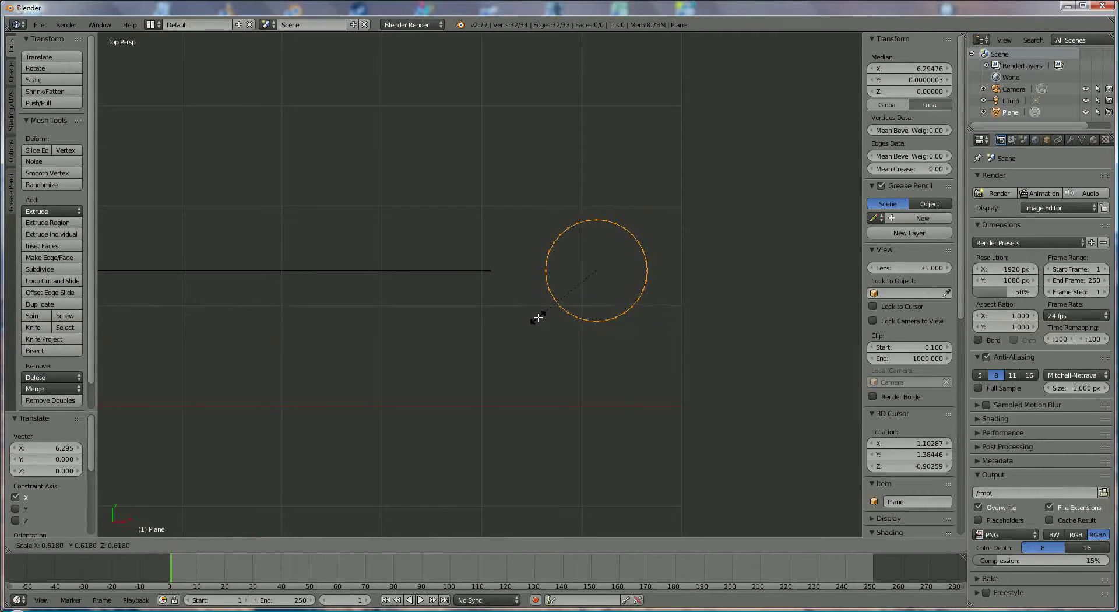
pyautogui.click(543, 312)
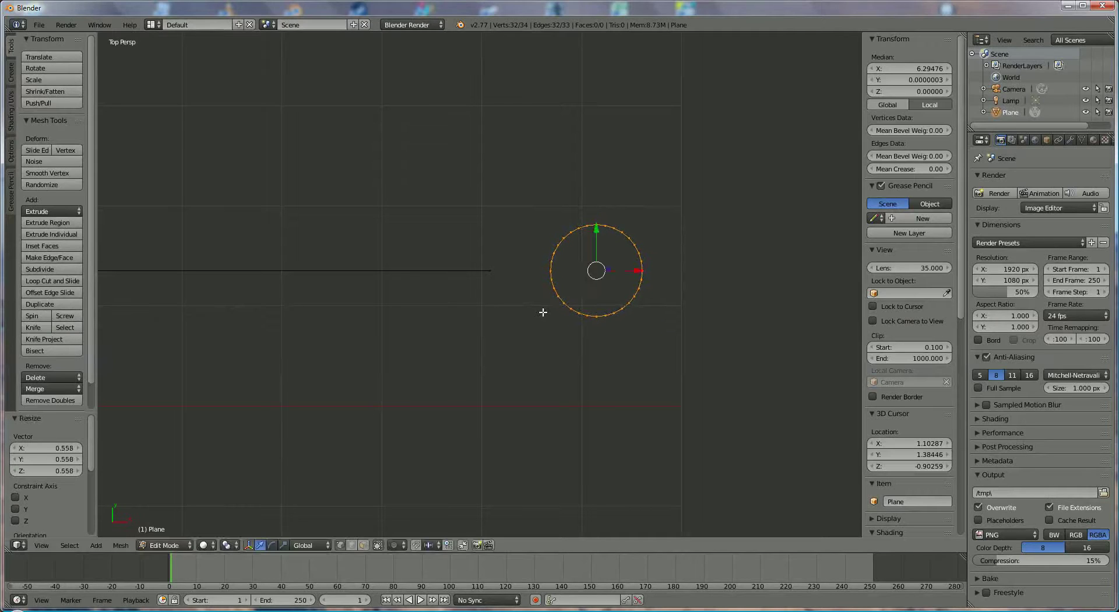
# Step: Delete the vertices of the circle's upper half, leaving the lower semicircle
pyautogui.rightClick(557, 246)
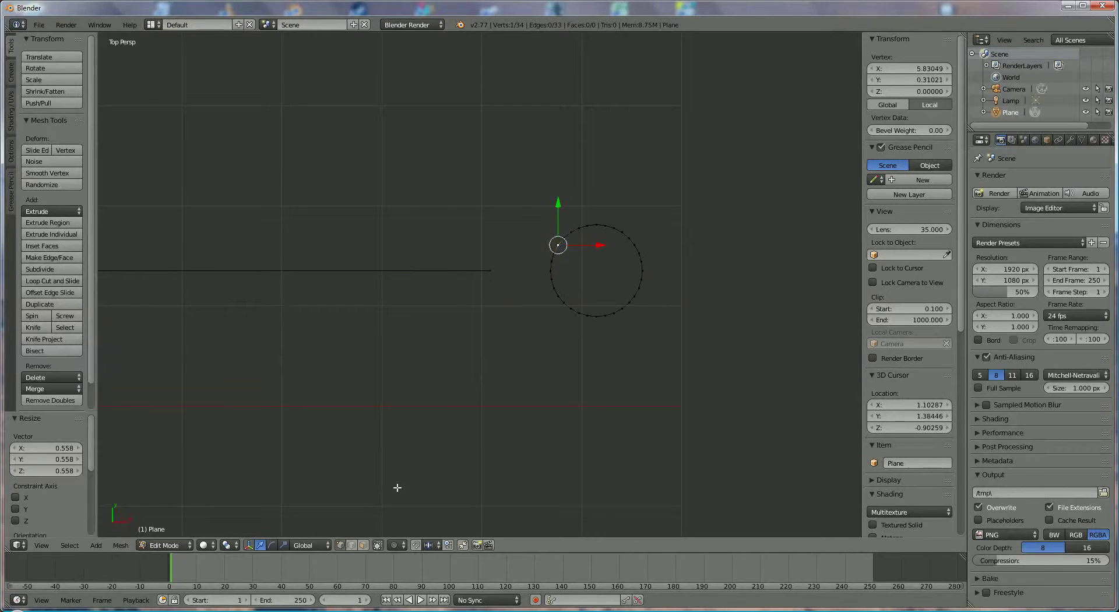
pyautogui.press('b')
pyautogui.moveTo(504, 185); pyautogui.dragTo(676, 263)
pyautogui.press('x')
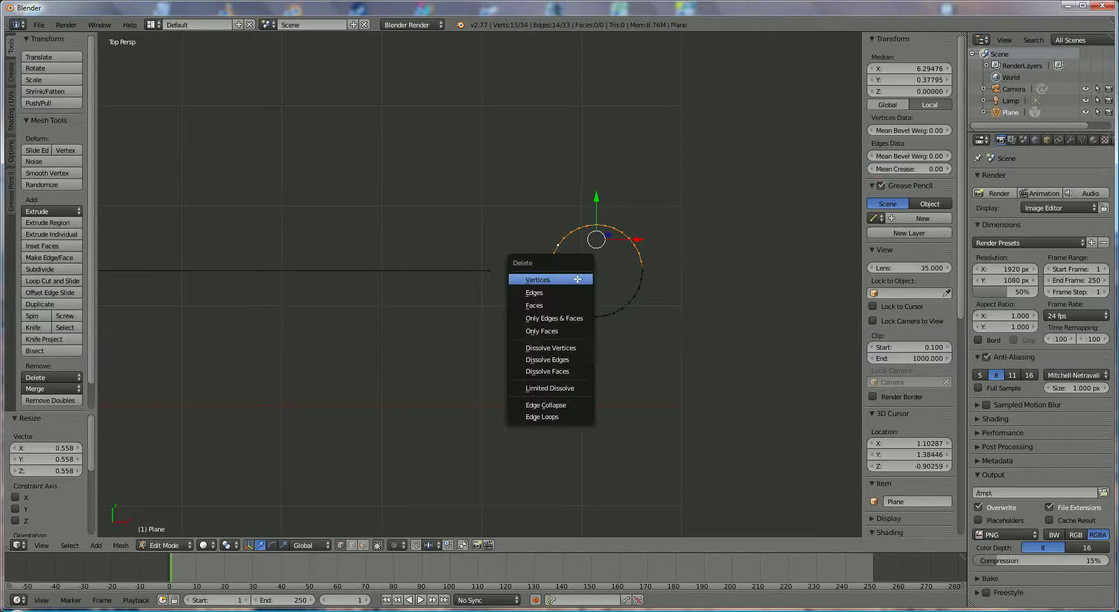
pyautogui.click(575, 279)
# Step: Connect the semicircle's left end vertex to the line's right end vertex with an edge
pyautogui.rightClick(550, 269)
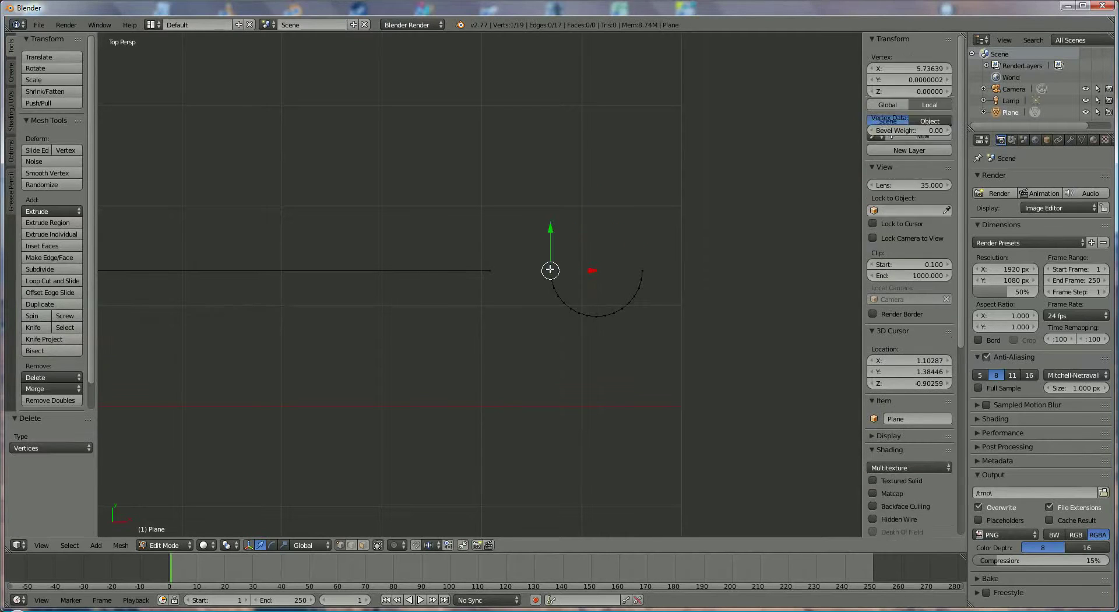
pyautogui.keyDown('shift'); pyautogui.rightClick(487, 271); pyautogui.keyUp('shift')
pyautogui.press('f')
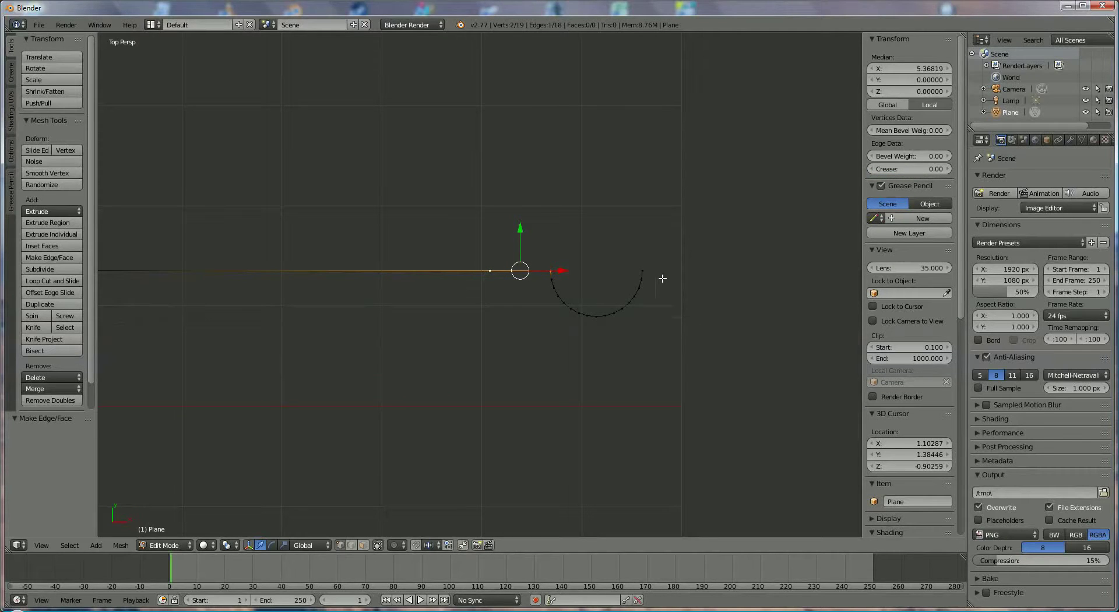
# Step: Extrude five vertices from the semicircle's right end into an arch peaking at about Y 0.92 and ending at about X 8.25, Y 0.01
pyautogui.rightClick(644, 269)
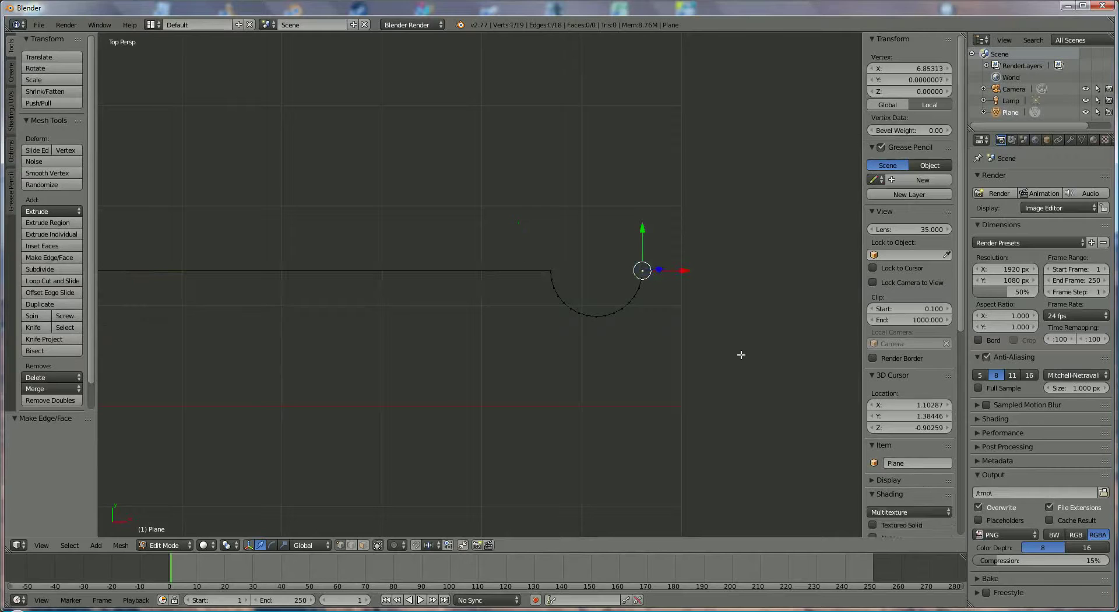
pyautogui.keyDown('shift'); pyautogui.moveTo(711, 353); pyautogui.dragTo(472, 381, button='middle'); pyautogui.keyUp('shift')
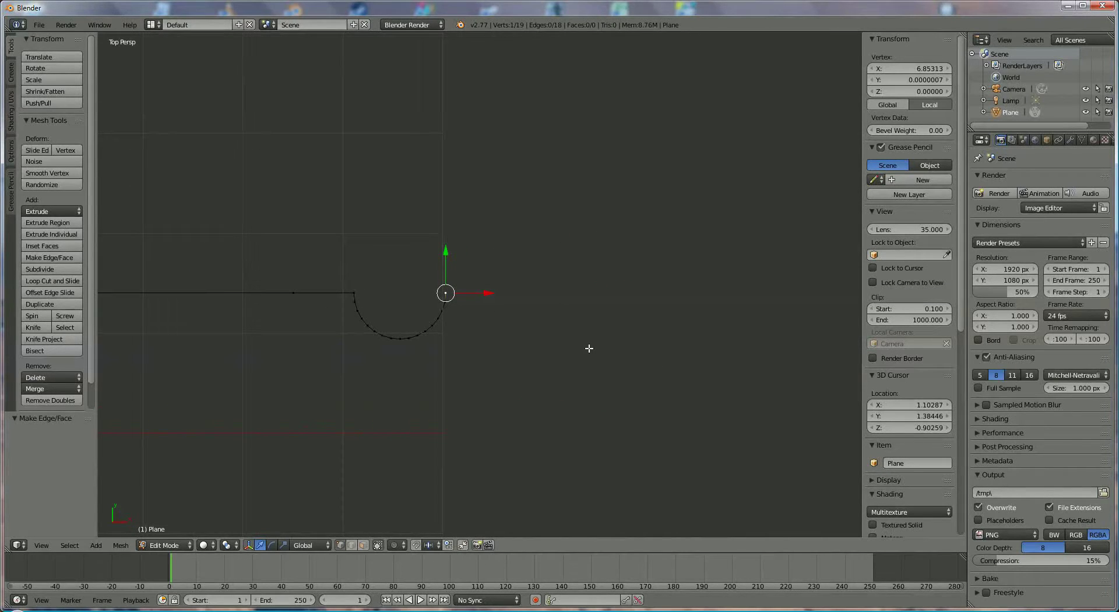
pyautogui.keyDown('ctrl'); pyautogui.click(468, 245); pyautogui.keyUp('ctrl')
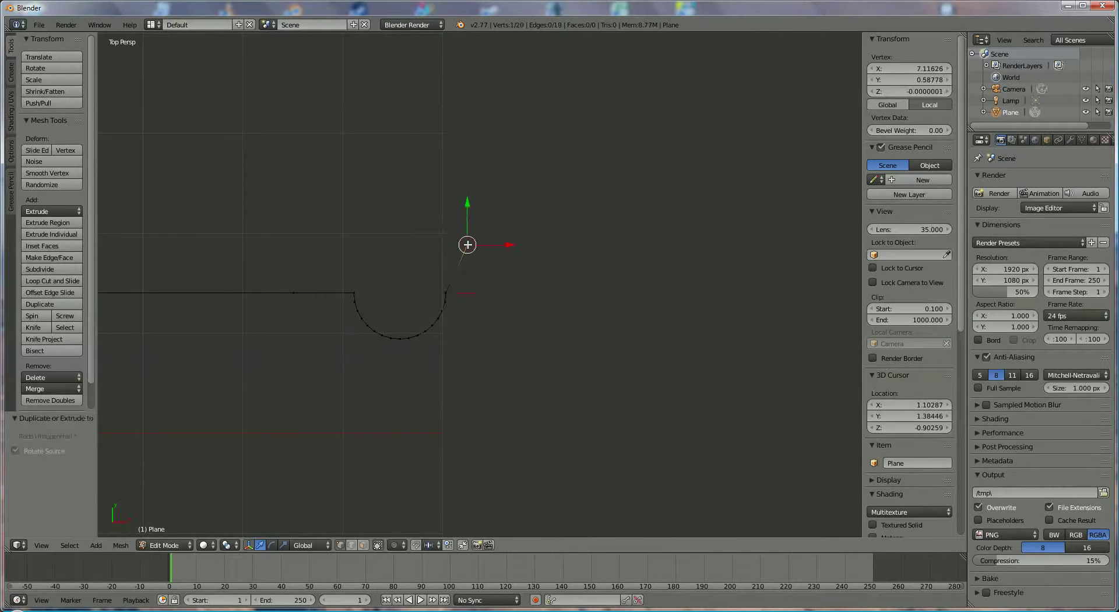
pyautogui.keyDown('ctrl'); pyautogui.click(494, 217); pyautogui.keyUp('ctrl')
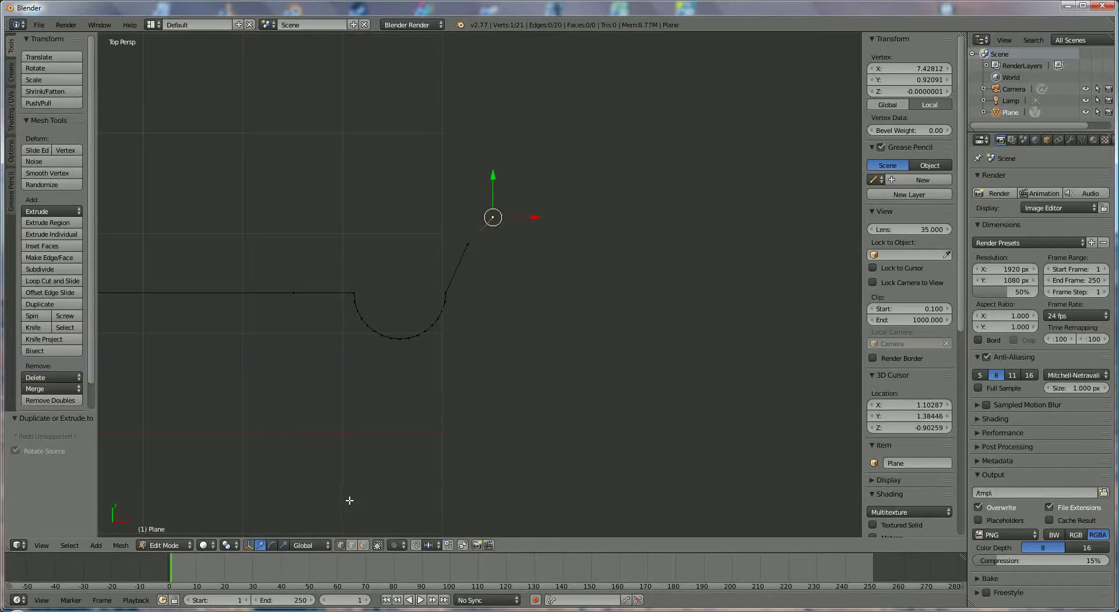
pyautogui.click(248, 544)
pyautogui.click(248, 545)
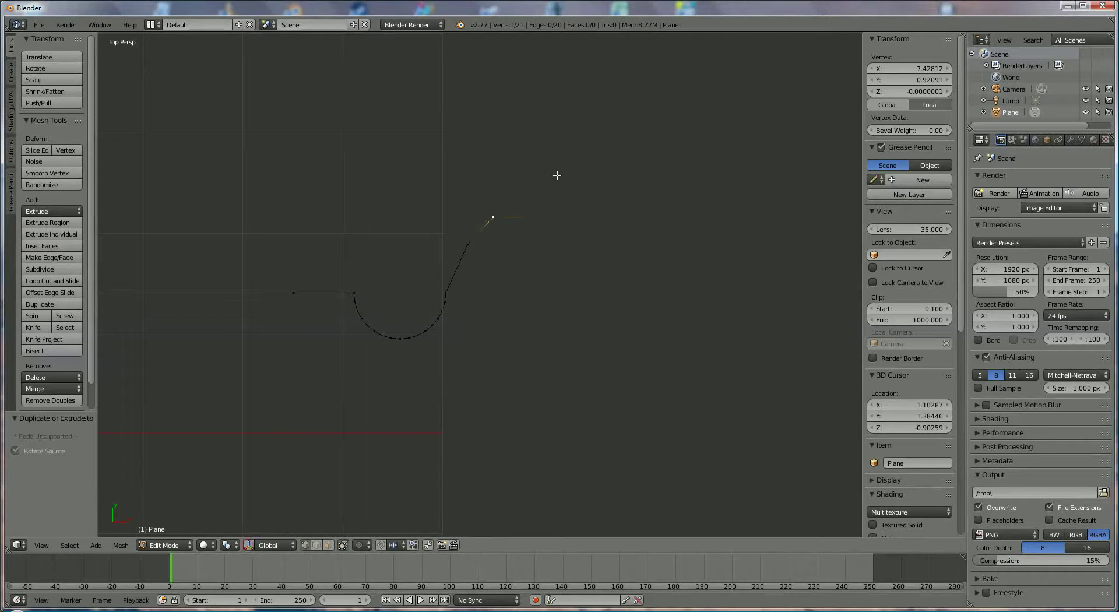
pyautogui.keyDown('ctrl'); pyautogui.click(527, 216); pyautogui.keyUp('ctrl')
pyautogui.keyDown('ctrl'); pyautogui.click(538, 243); pyautogui.keyUp('ctrl')
pyautogui.keyDown('ctrl'); pyautogui.click(561, 291); pyautogui.keyUp('ctrl')
pyautogui.click(250, 545)
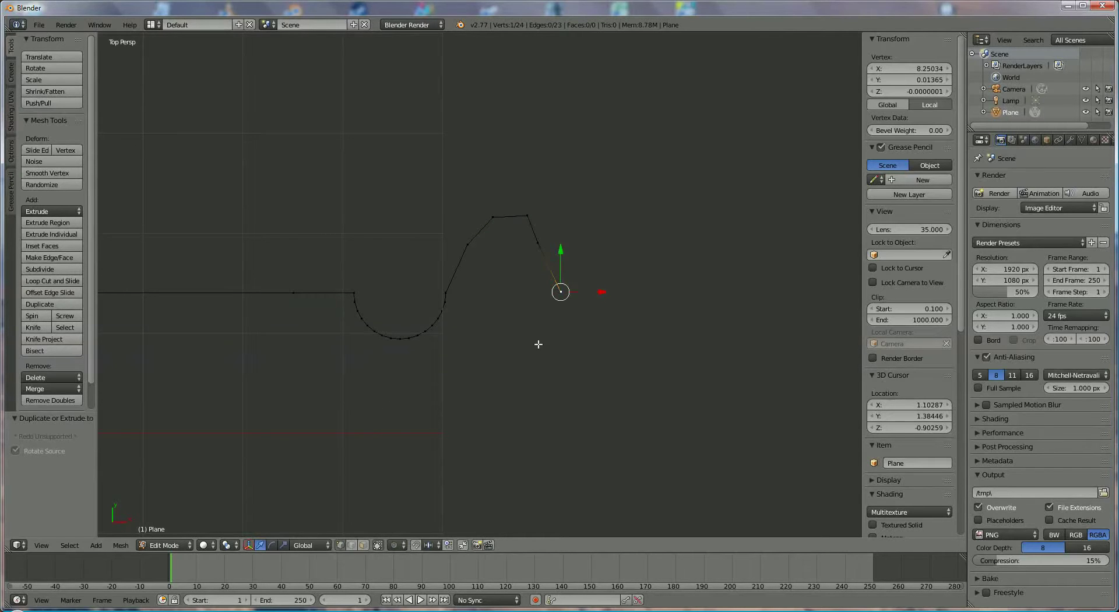
# Step: Set the Y coordinate of the arch's right end vertex to 0, level with the semicircle's right end
pyautogui.press('g')
pyautogui.keyDown('ctrl'); pyautogui.click(446, 292); pyautogui.keyUp('ctrl')
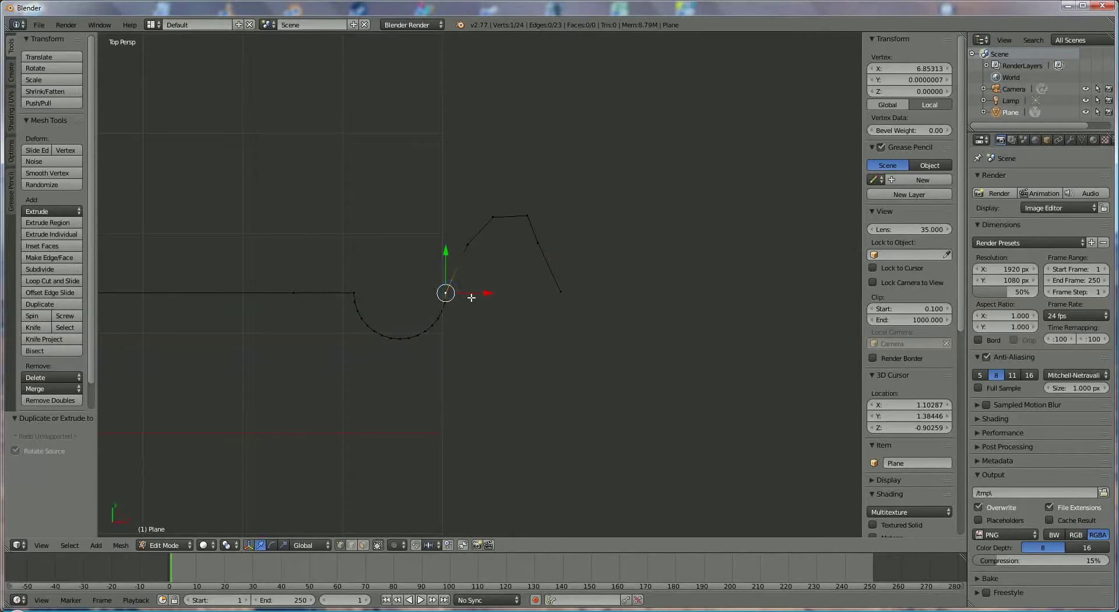
pyautogui.moveTo(471, 297); pyautogui.dragTo(561, 291)
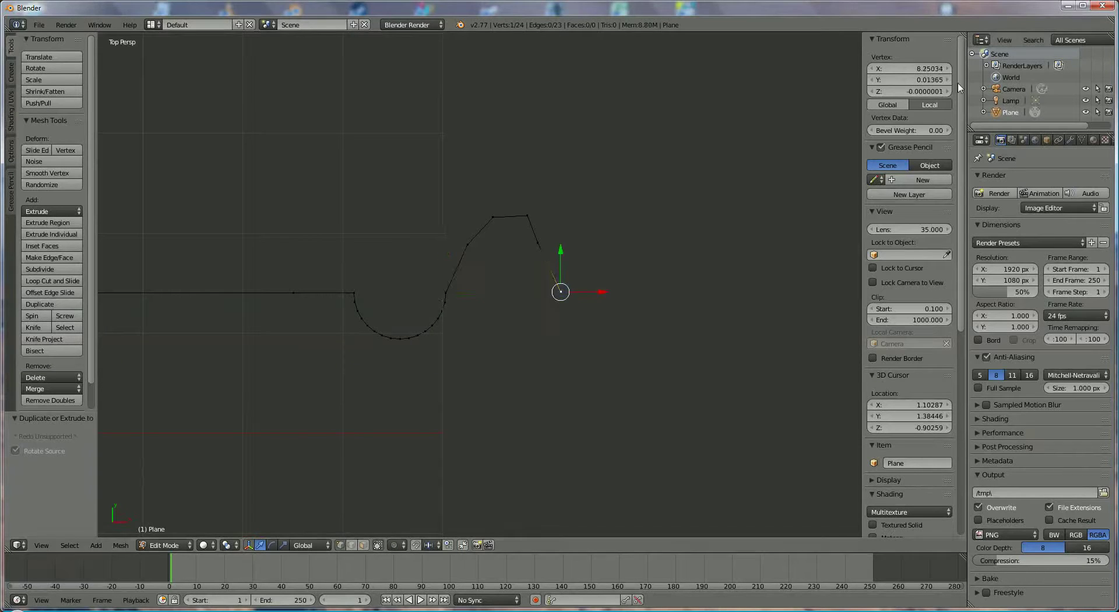
pyautogui.click(937, 81)
pyautogui.write('0')
pyautogui.press('Return')
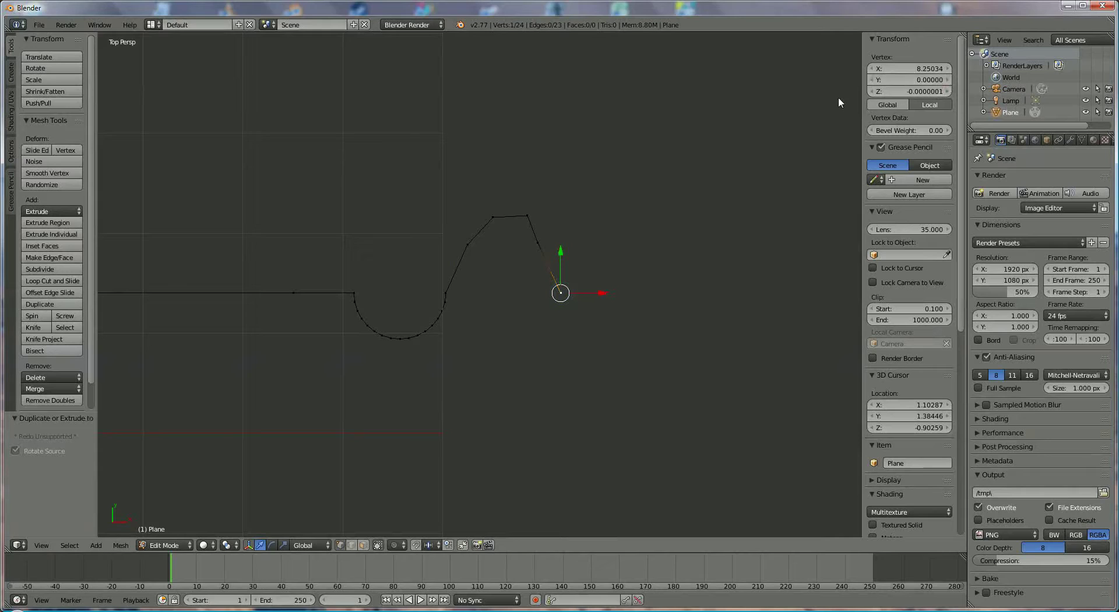
# Step: Set the Y coordinate of the arch's two mid-height vertices, one on each flank, to 0.58
pyautogui.rightClick(468, 245)
pyautogui.click(915, 82)
pyautogui.press('BackSpace')
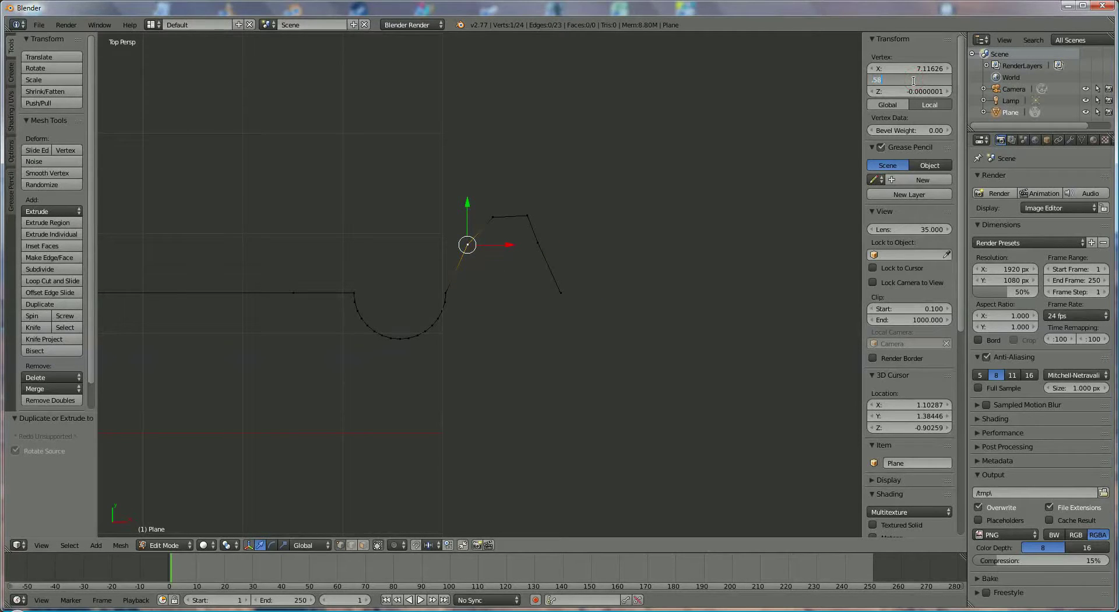
pyautogui.write('.58')
pyautogui.press('Return')
pyautogui.rightClick(538, 242)
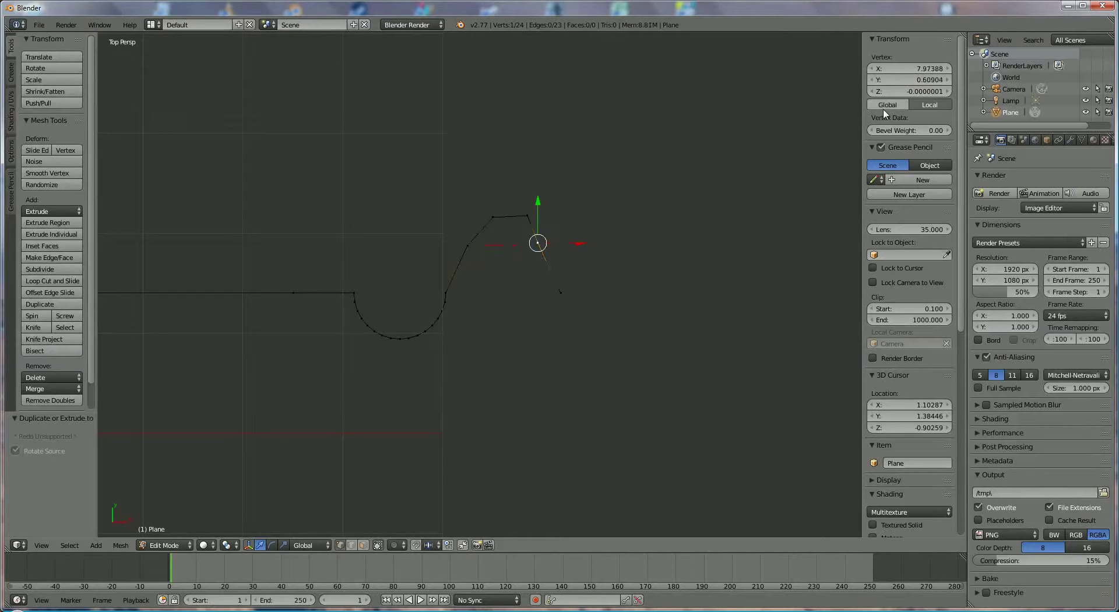
pyautogui.click(909, 78)
pyautogui.write('.58')
pyautogui.press('Return')
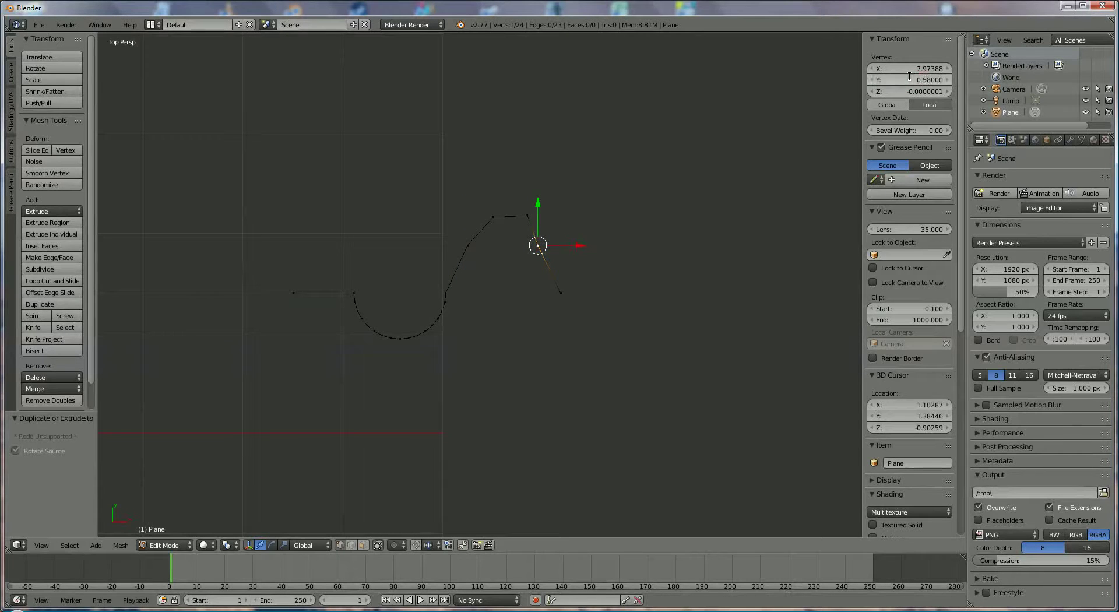
# Step: Set the Y coordinate of the arch's two top vertices to 0.93
pyautogui.rightClick(494, 217)
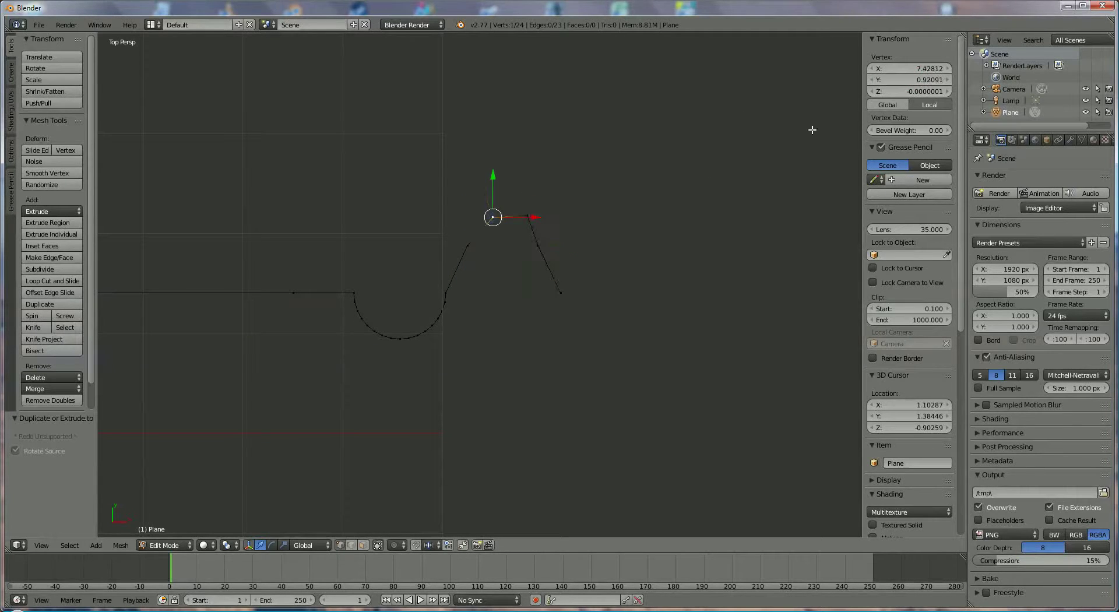
pyautogui.click(914, 78)
pyautogui.press('BackSpace')
pyautogui.press('Return')
pyautogui.rightClick(526, 215)
pyautogui.click(923, 78)
pyautogui.press('BackSpace')
pyautogui.write('.93')
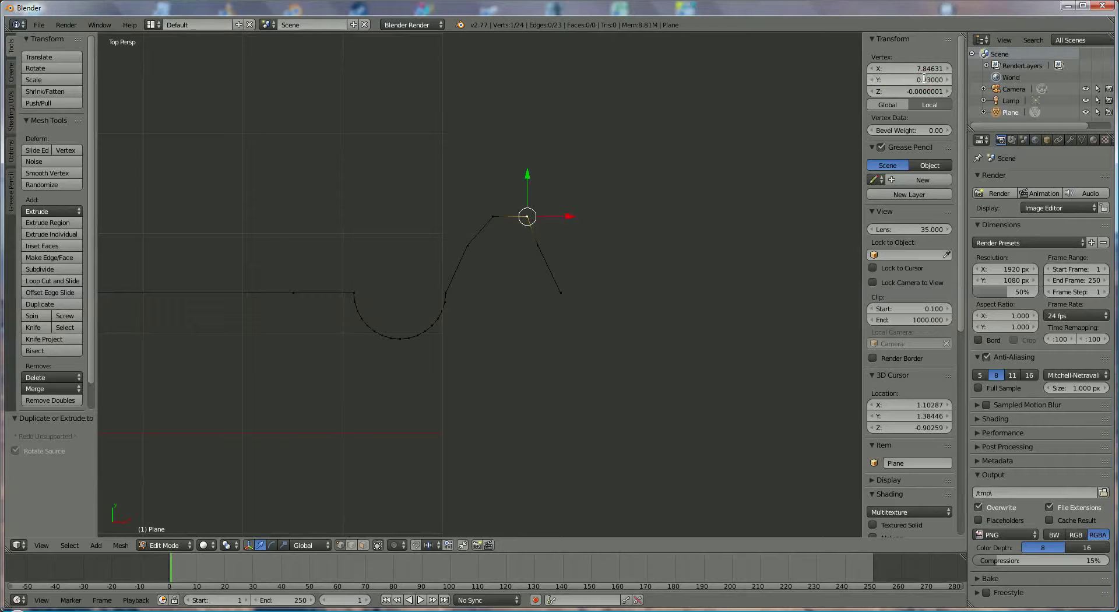
pyautogui.press('Return')
# Step: Move the arch's two top vertices together by about -0.085 along X to centre them over the arch
pyautogui.rightClick(493, 217)
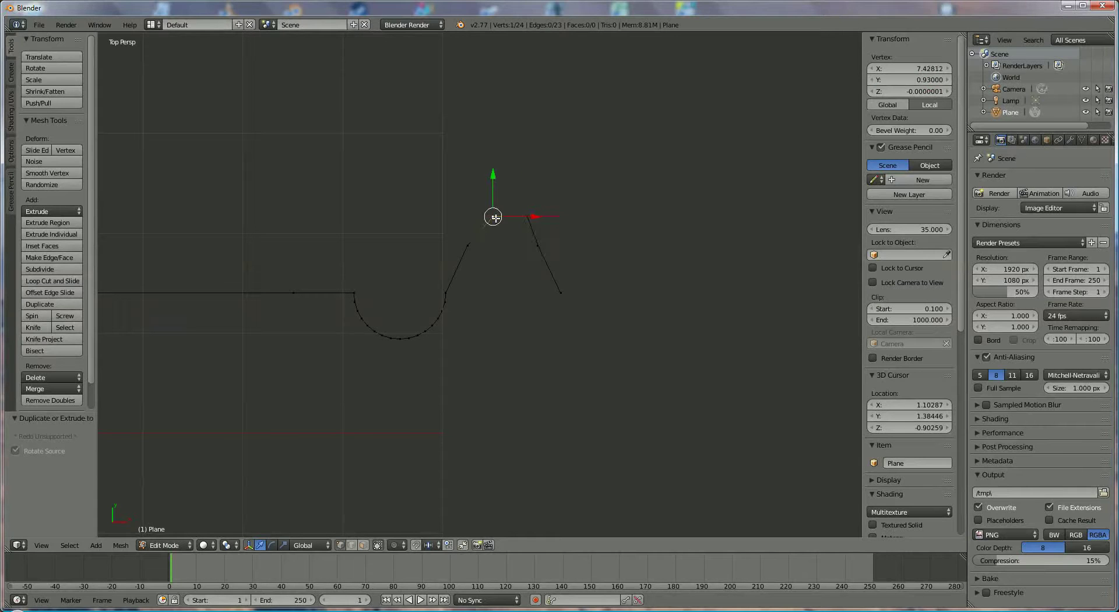
pyautogui.keyDown('shift'); pyautogui.rightClick(532, 216); pyautogui.keyUp('shift')
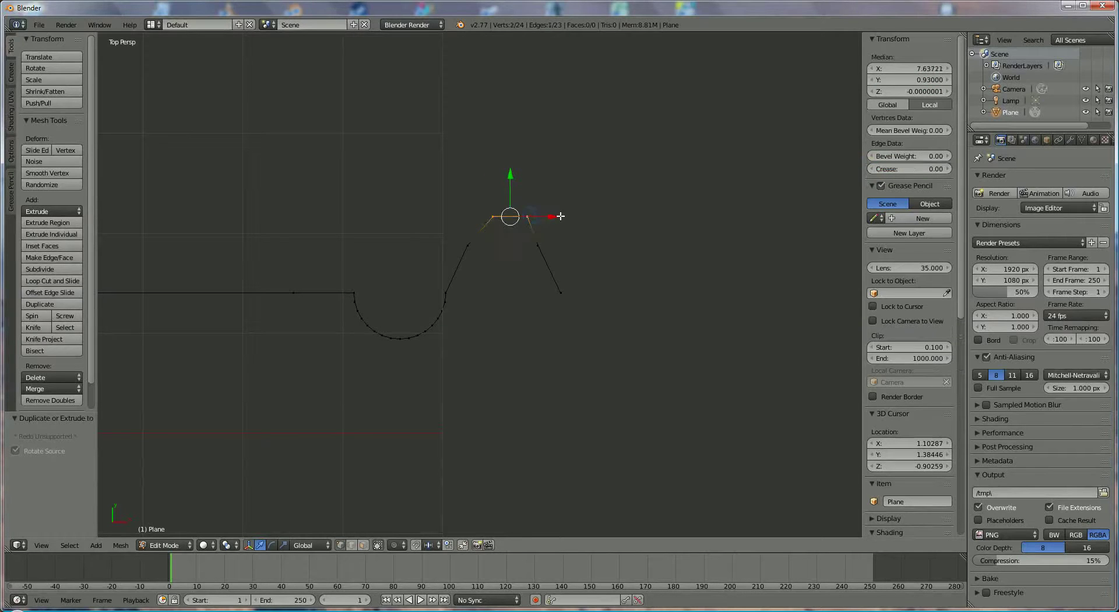
pyautogui.moveTo(560, 216); pyautogui.dragTo(550, 219)
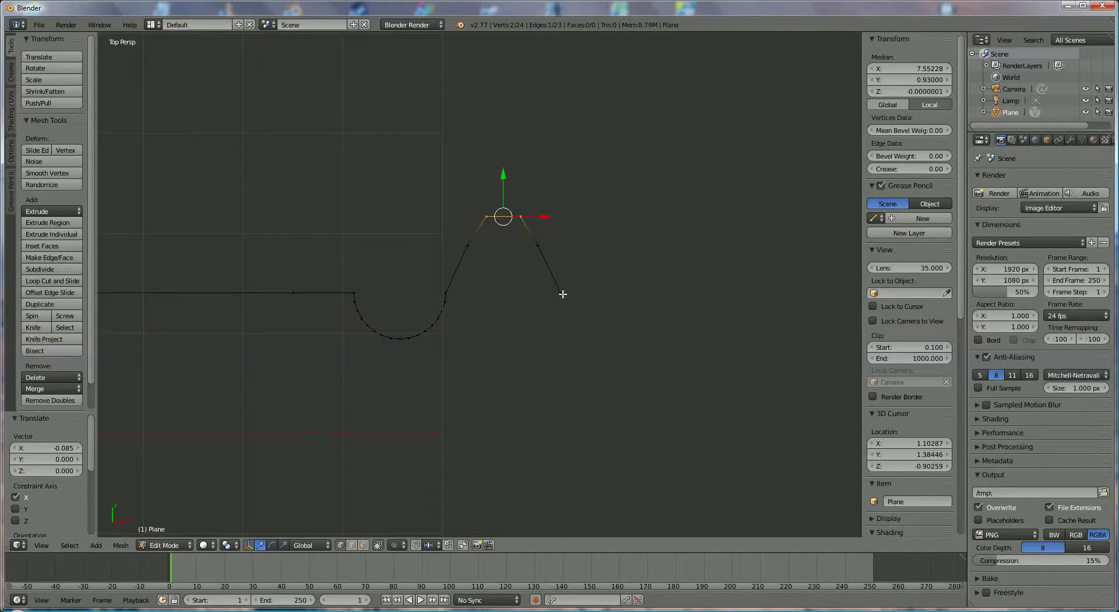
# Step: Duplicate the vertices of the semicircular dip and move the copy about 2.511 along X to the arch's right end
pyautogui.rightClick(358, 303)
pyautogui.press('g')
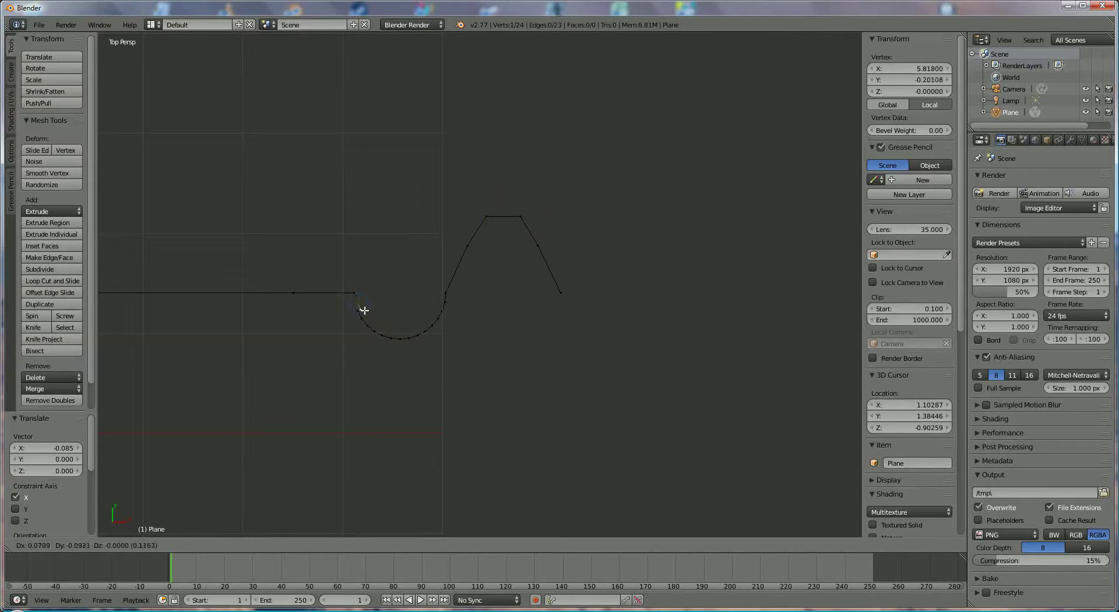
pyautogui.rightClick(364, 311)
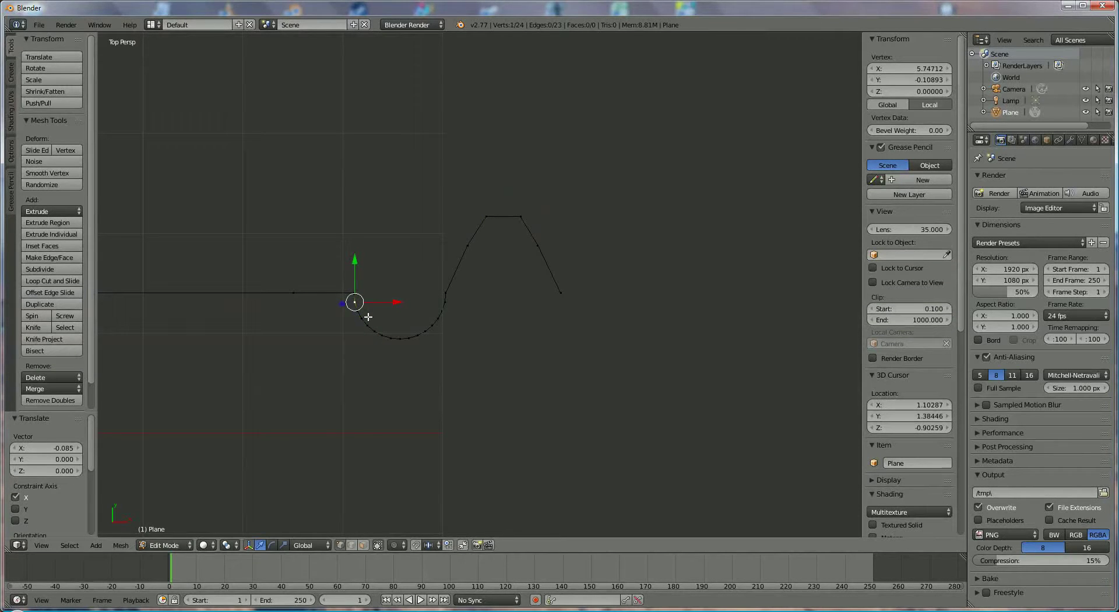
pyautogui.keyDown('ctrl'); pyautogui.rightClick(365, 313); pyautogui.keyUp('ctrl')
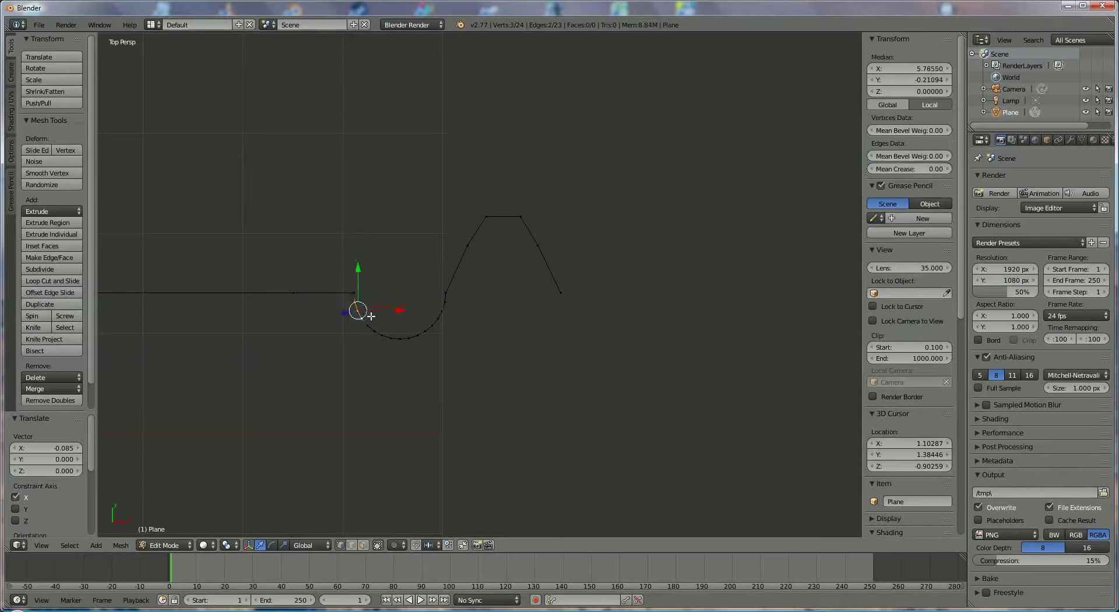
pyautogui.keyDown('ctrl'); pyautogui.rightClick(381, 330); pyautogui.keyUp('ctrl')
pyautogui.keyDown('ctrl'); pyautogui.rightClick(389, 334); pyautogui.keyUp('ctrl')
pyautogui.keyDown('ctrl'); pyautogui.rightClick(395, 337); pyautogui.keyUp('ctrl')
pyautogui.keyDown('ctrl'); pyautogui.rightClick(402, 337); pyautogui.keyUp('ctrl')
pyautogui.keyDown('ctrl'); pyautogui.rightClick(409, 336); pyautogui.keyUp('ctrl')
pyautogui.keyDown('ctrl'); pyautogui.rightClick(419, 335); pyautogui.keyUp('ctrl')
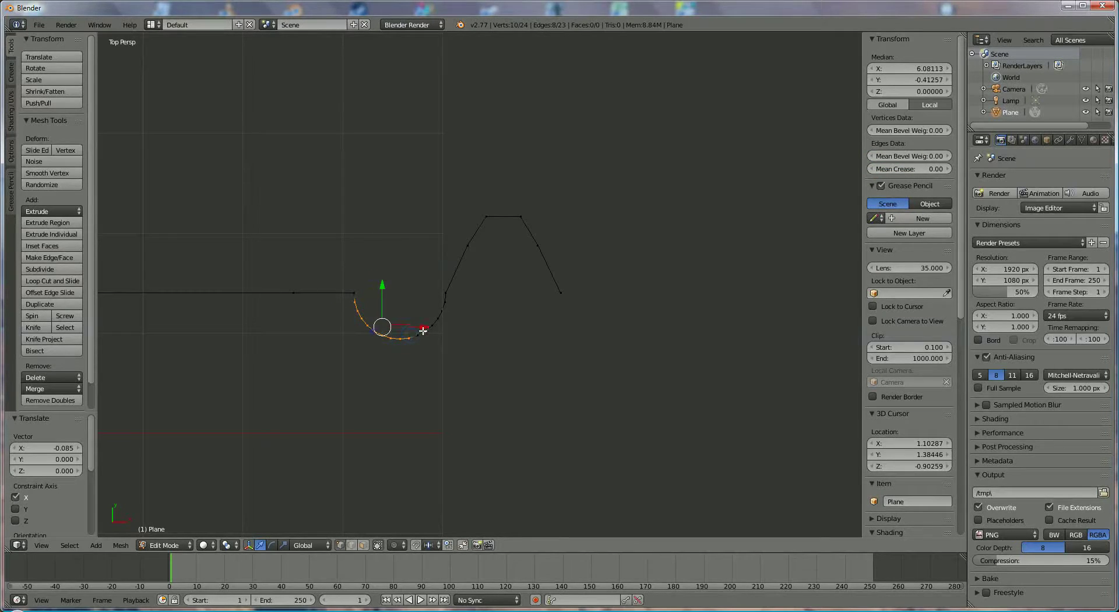
pyautogui.keyDown('ctrl'); pyautogui.rightClick(428, 331); pyautogui.keyUp('ctrl')
pyautogui.keyDown('ctrl'); pyautogui.rightClick(430, 327); pyautogui.keyUp('ctrl')
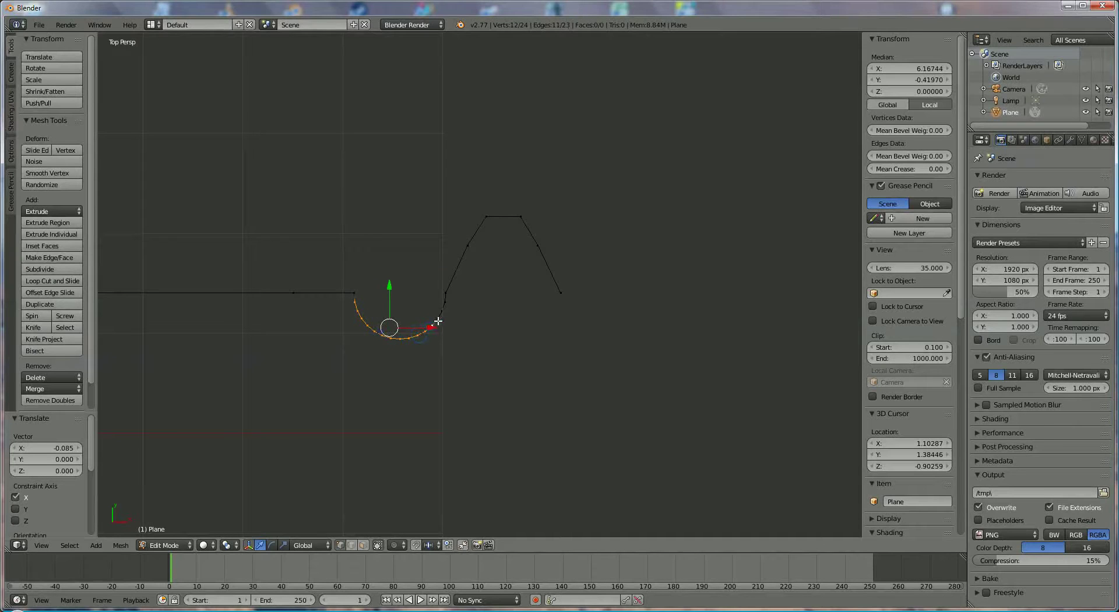
pyautogui.keyDown('ctrl'); pyautogui.rightClick(436, 322); pyautogui.keyUp('ctrl')
pyautogui.keyDown('ctrl'); pyautogui.rightClick(441, 316); pyautogui.keyUp('ctrl')
pyautogui.keyDown('ctrl'); pyautogui.rightClick(445, 304); pyautogui.keyUp('ctrl')
pyautogui.keyDown('ctrl'); pyautogui.rightClick(446, 293); pyautogui.keyUp('ctrl')
pyautogui.keyDown('ctrl'); pyautogui.rightClick(466, 245); pyautogui.keyUp('ctrl')
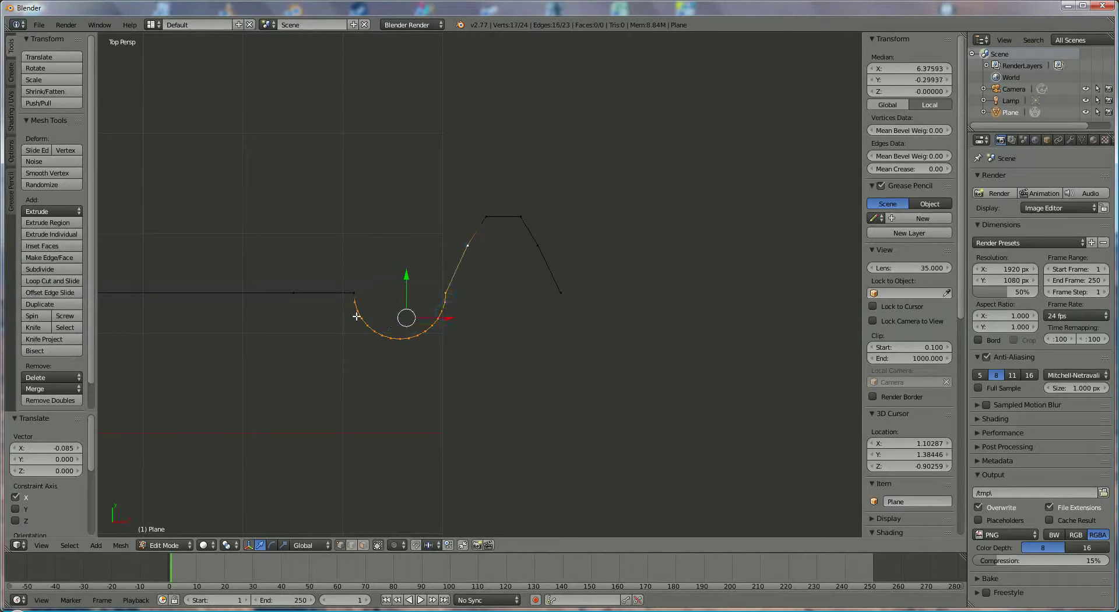
pyautogui.keyDown('shift'); pyautogui.rightClick(466, 246); pyautogui.keyUp('shift')
pyautogui.hotkey('shift', 'd')
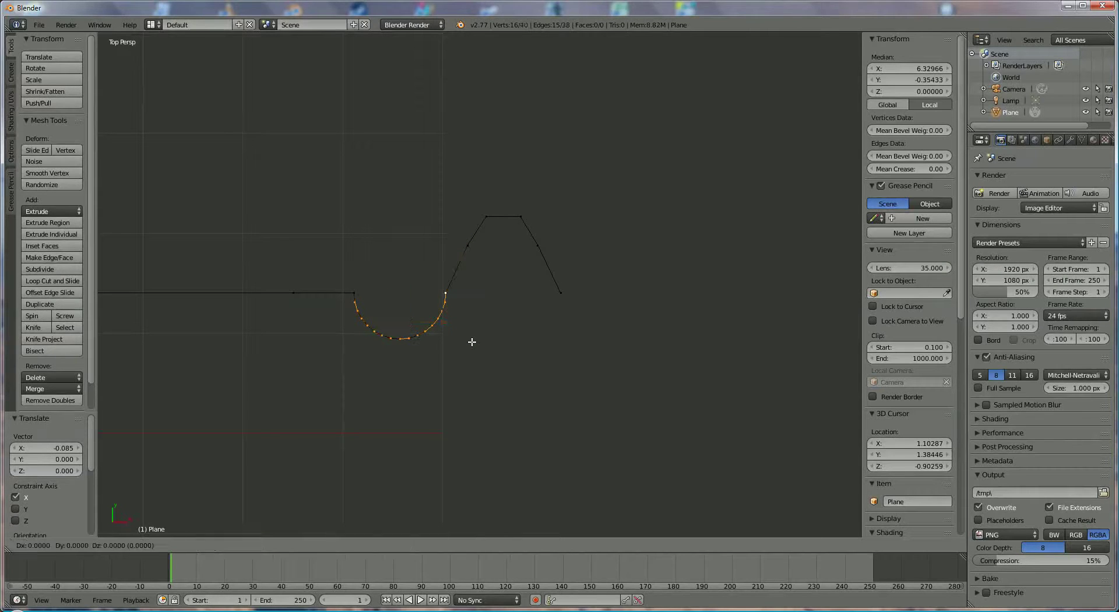
pyautogui.press('x')
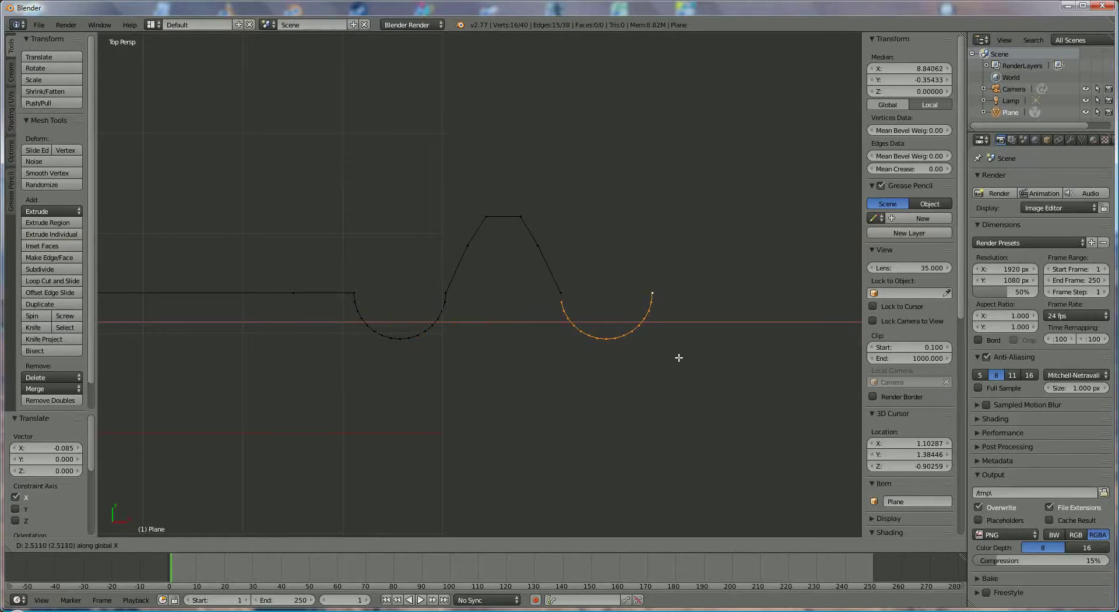
pyautogui.click(678, 357)
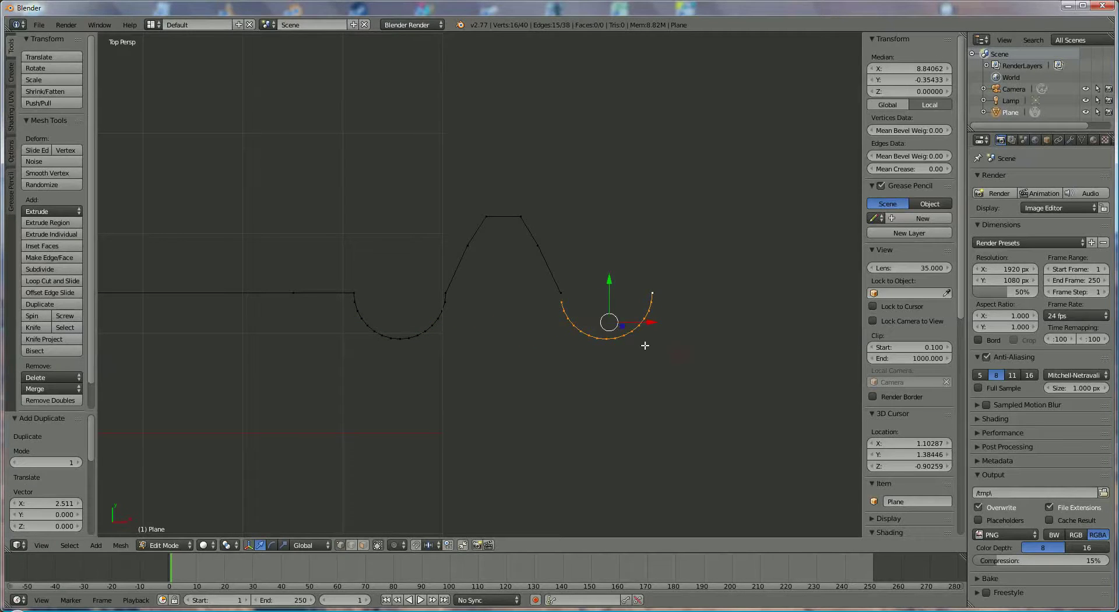
# Step: Connect the copied semicircle's left end vertex to the arch's right end vertex with an edge
pyautogui.rightClick(562, 306)
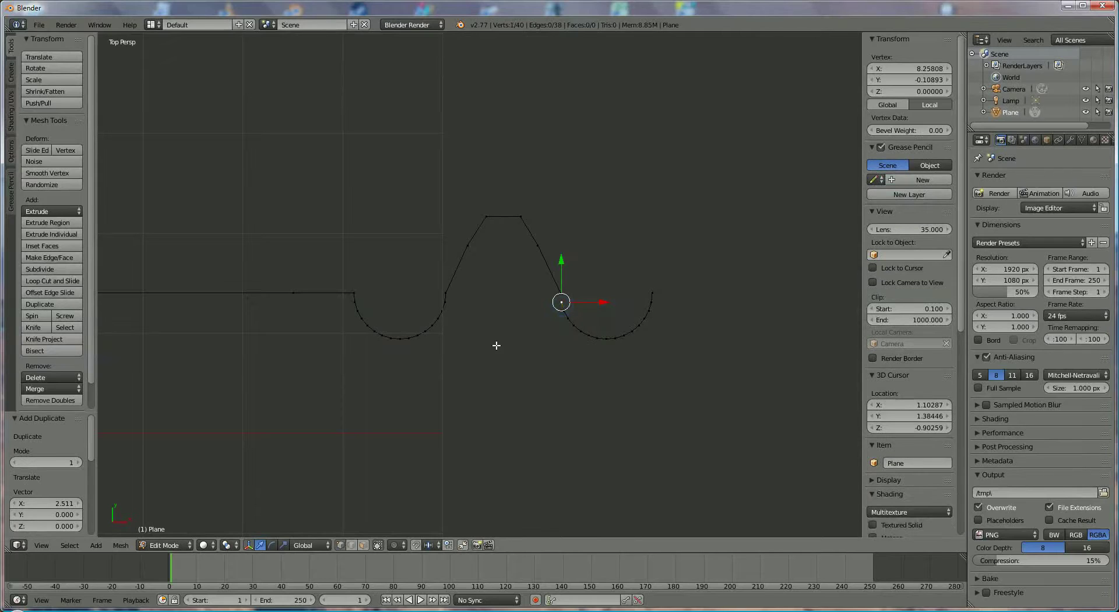
pyautogui.keyDown('shift'); pyautogui.rightClick(560, 295); pyautogui.keyUp('shift')
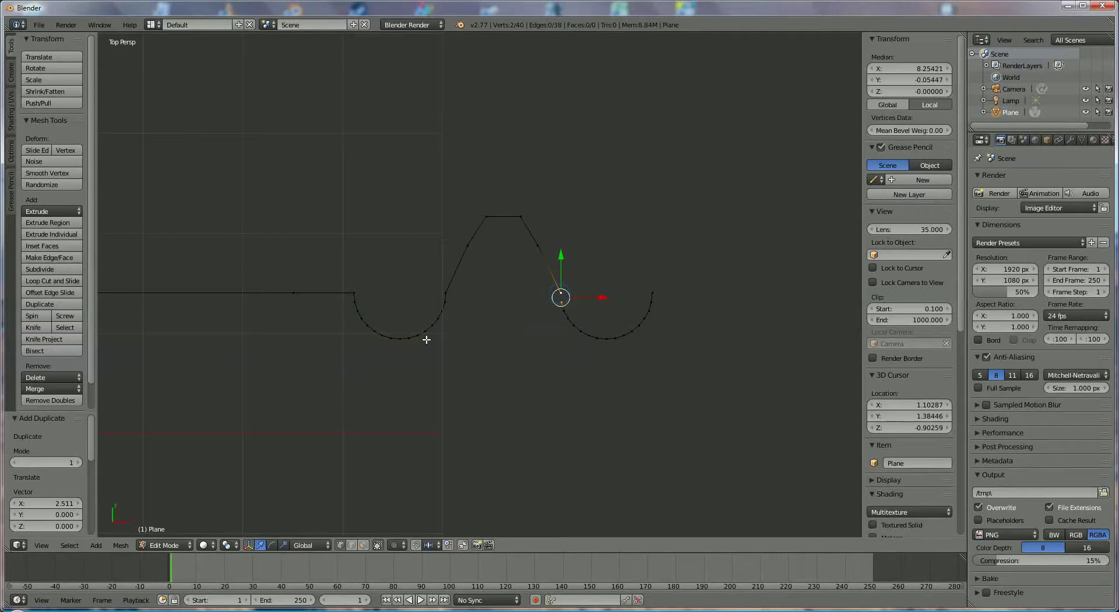
pyautogui.press('f')
# Step: Extrude a straight edge from the second semicircle's right end, with its end vertex at Y 0 and about X 13.5
pyautogui.rightClick(654, 292)
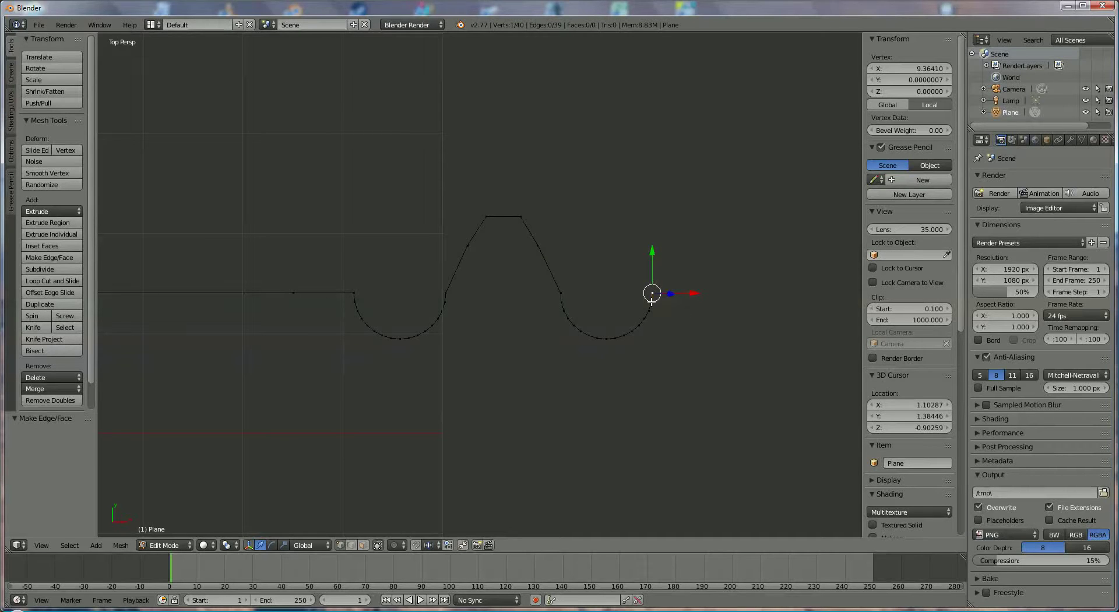
pyautogui.scroll(-3, 679, 435)
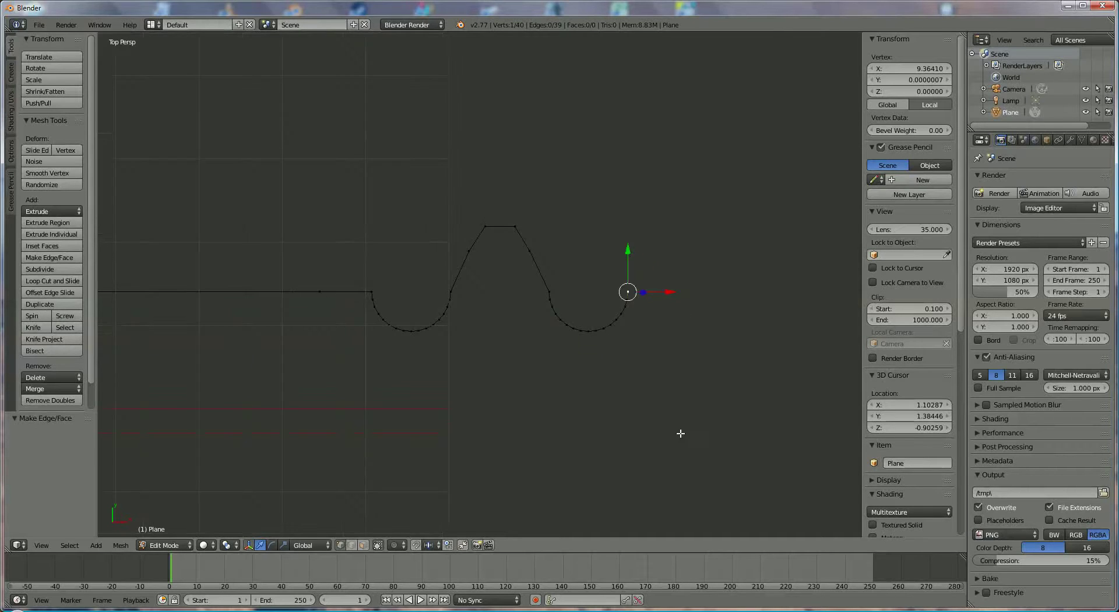
pyautogui.keyDown('ctrl'); pyautogui.click(730, 289); pyautogui.keyUp('ctrl')
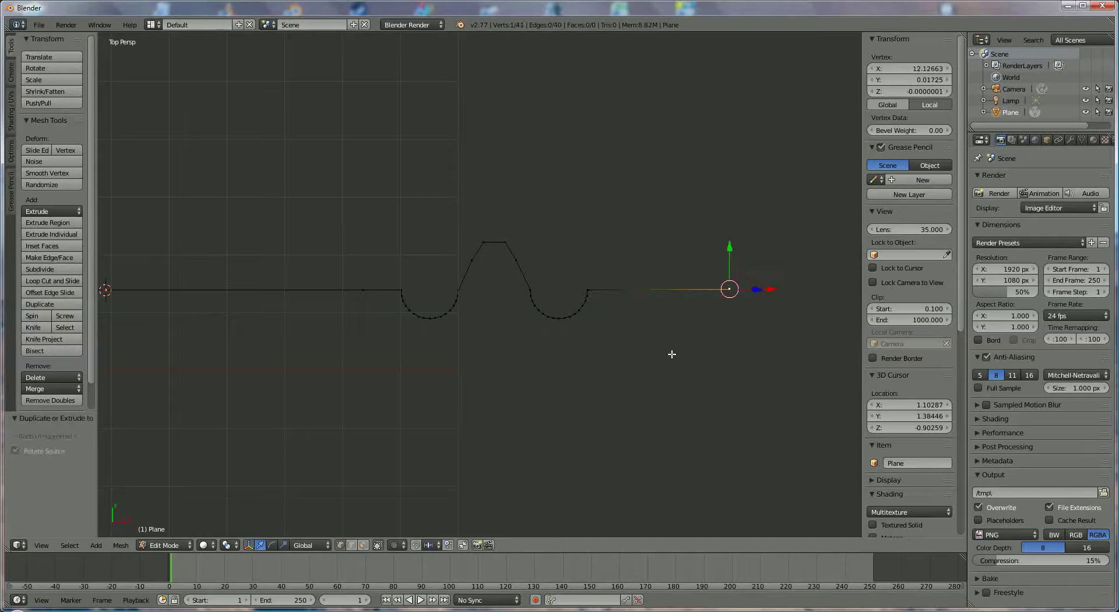
pyautogui.click(918, 80)
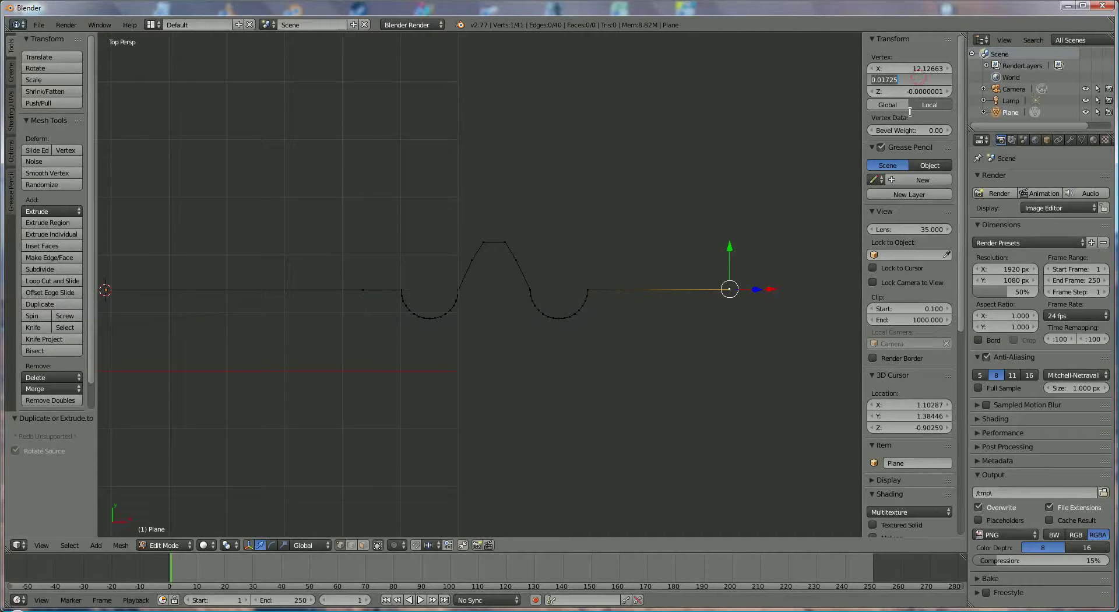
pyautogui.write('0')
pyautogui.press('Return')
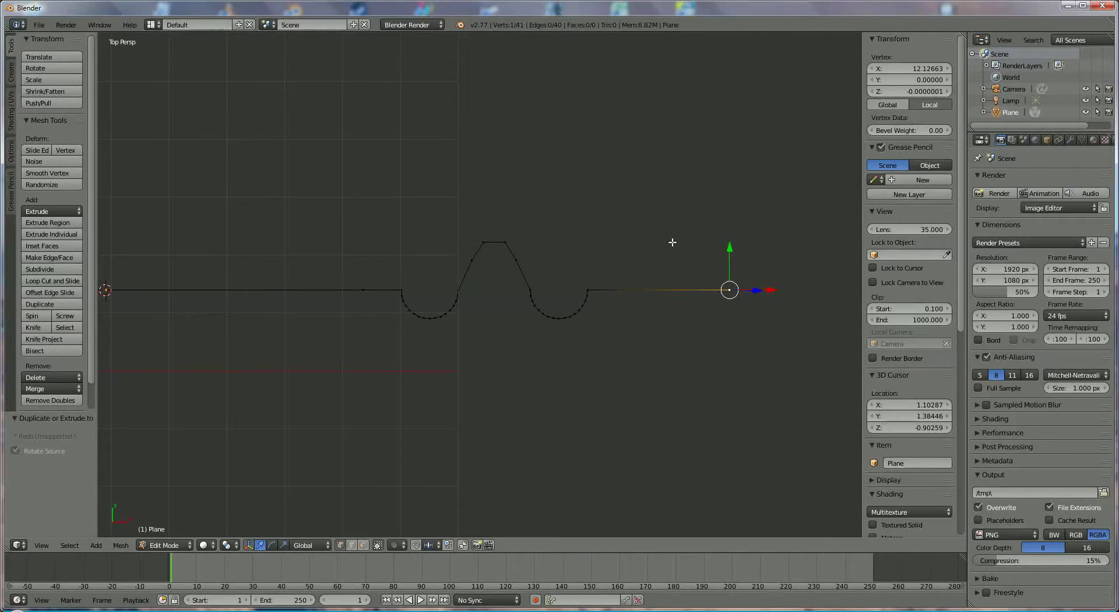
pyautogui.moveTo(775, 290); pyautogui.dragTo(835, 293)
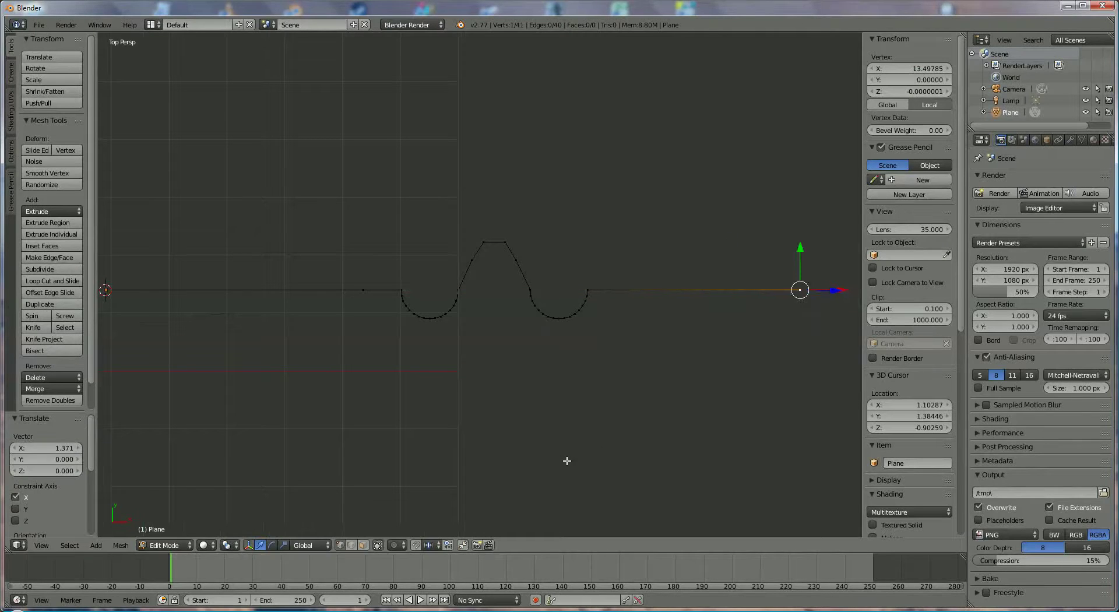
# Step: Extrude the entire profile outline about -38.483 along the Z axis to form a long surface
pyautogui.scroll(-4, 567, 461)
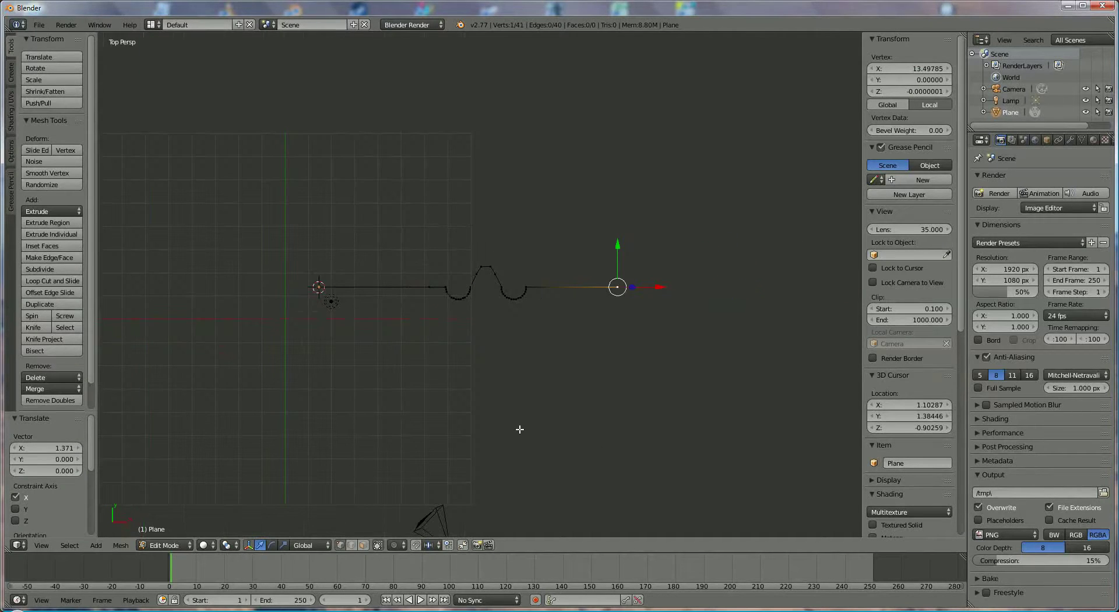
pyautogui.scroll(6, 520, 430)
pyautogui.scroll(-4, 520, 430)
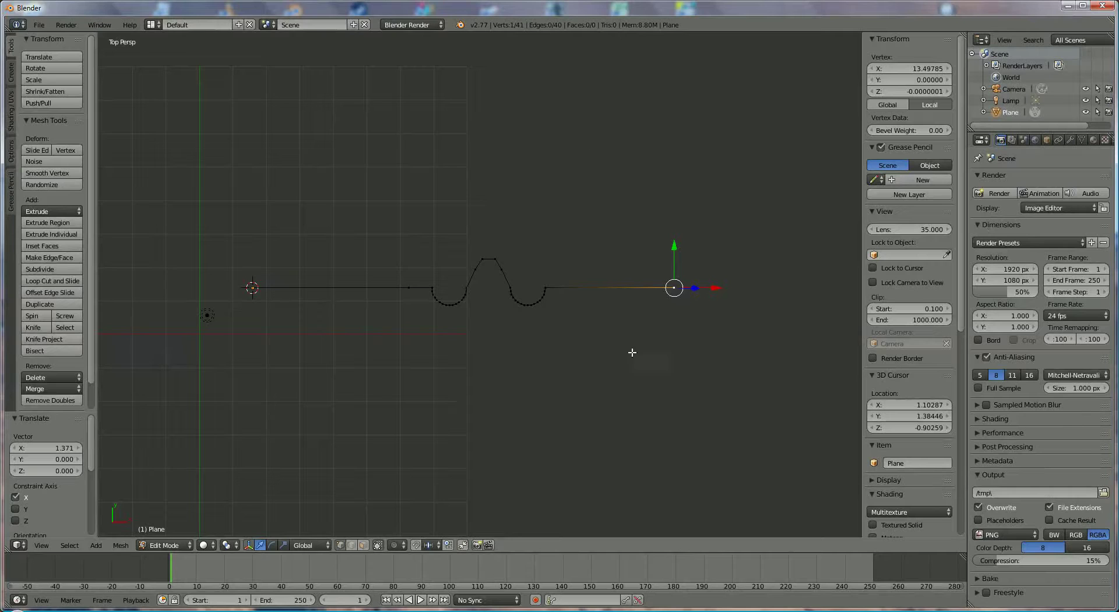
pyautogui.scroll(-4, 632, 352)
pyautogui.moveTo(618, 361); pyautogui.dragTo(603, 429, button='middle')
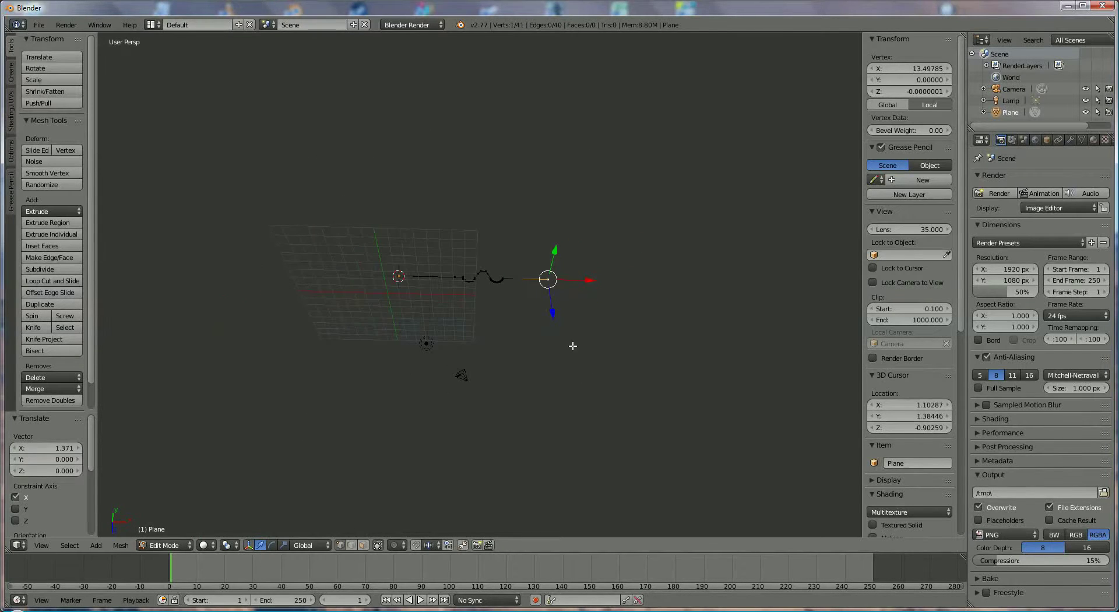
pyautogui.keyDown('shift'); pyautogui.moveTo(572, 347); pyautogui.dragTo(553, 445, button='middle'); pyautogui.keyUp('shift')
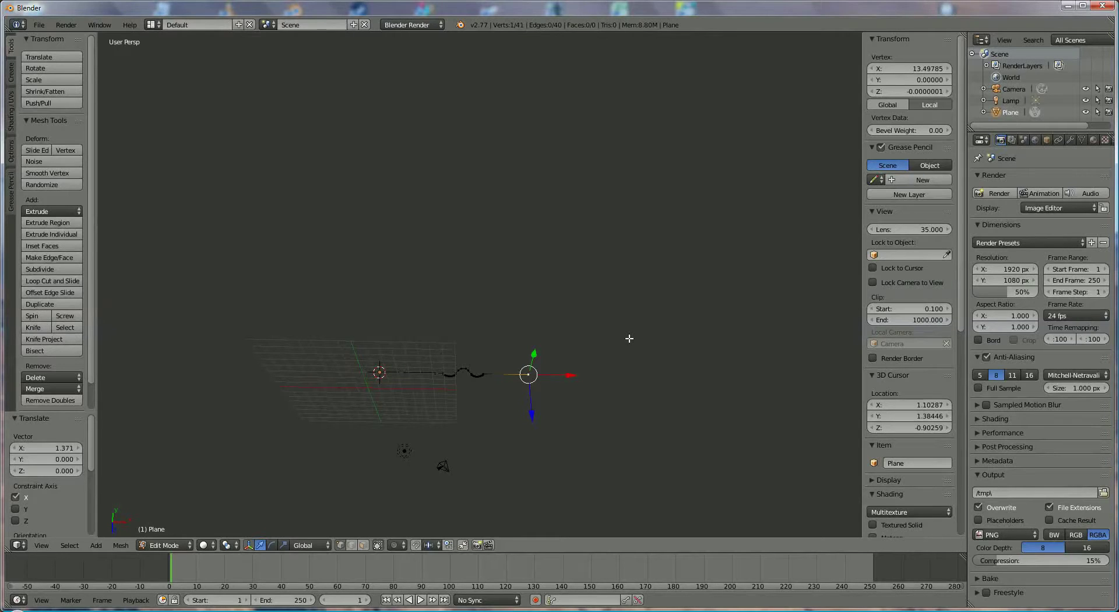
pyautogui.press('a')
pyautogui.press('a')
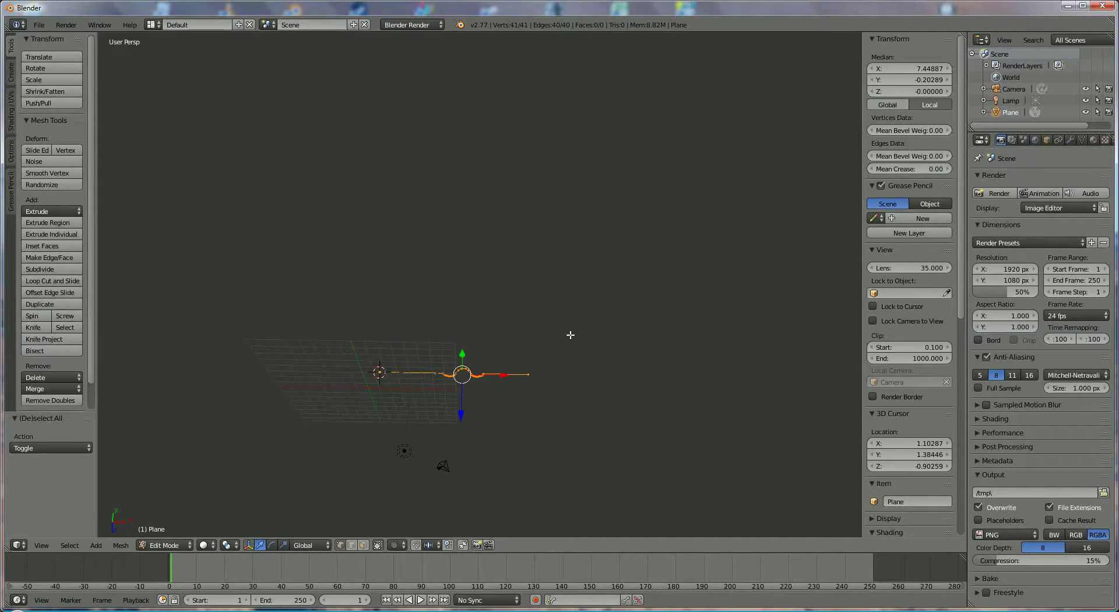
pyautogui.press('e')
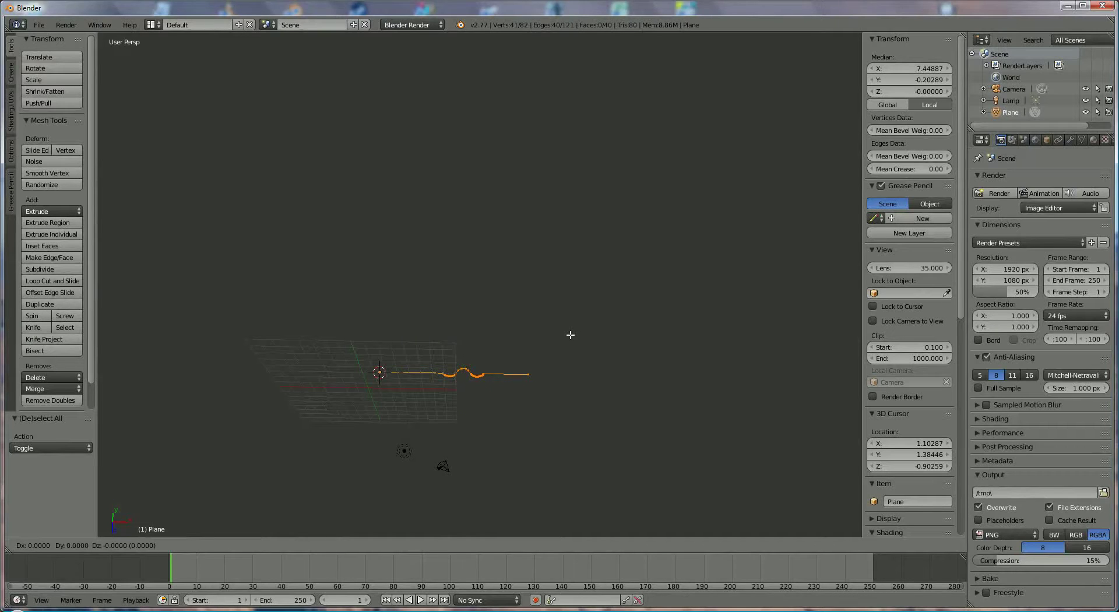
pyautogui.press('z')
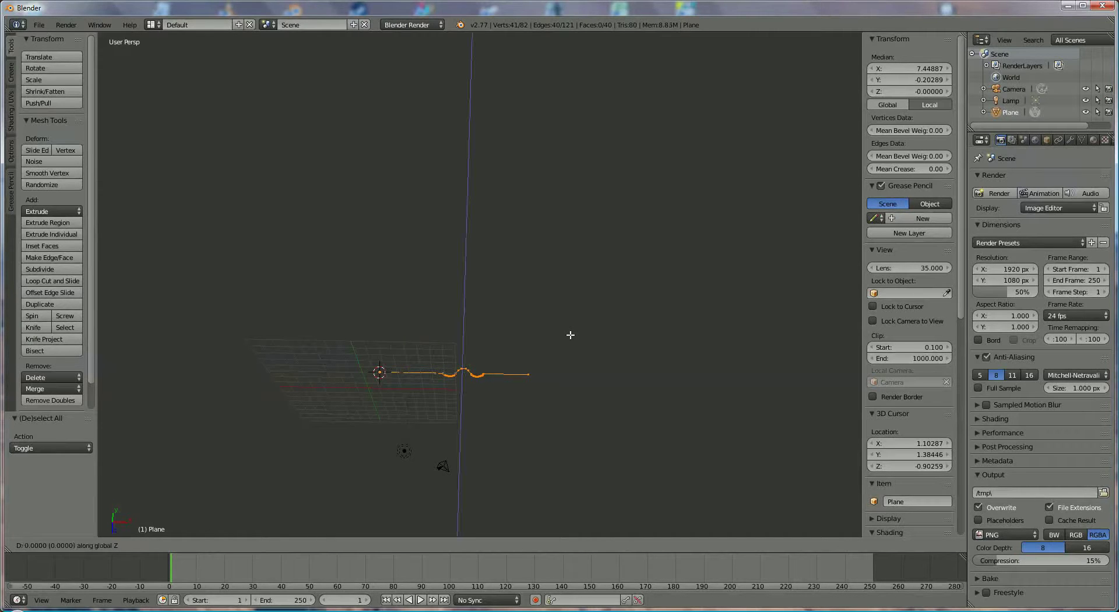
pyautogui.click(594, 103)
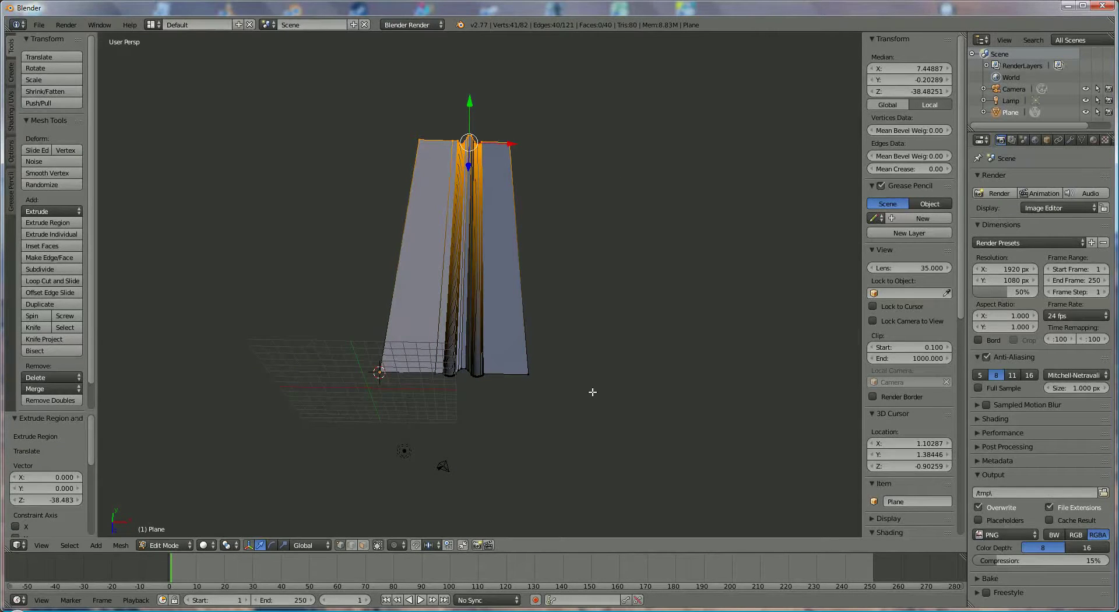
# Step: Add a Mirror modifier across the X axis to the surface and enable Clipping
pyautogui.scroll(3, 592, 392)
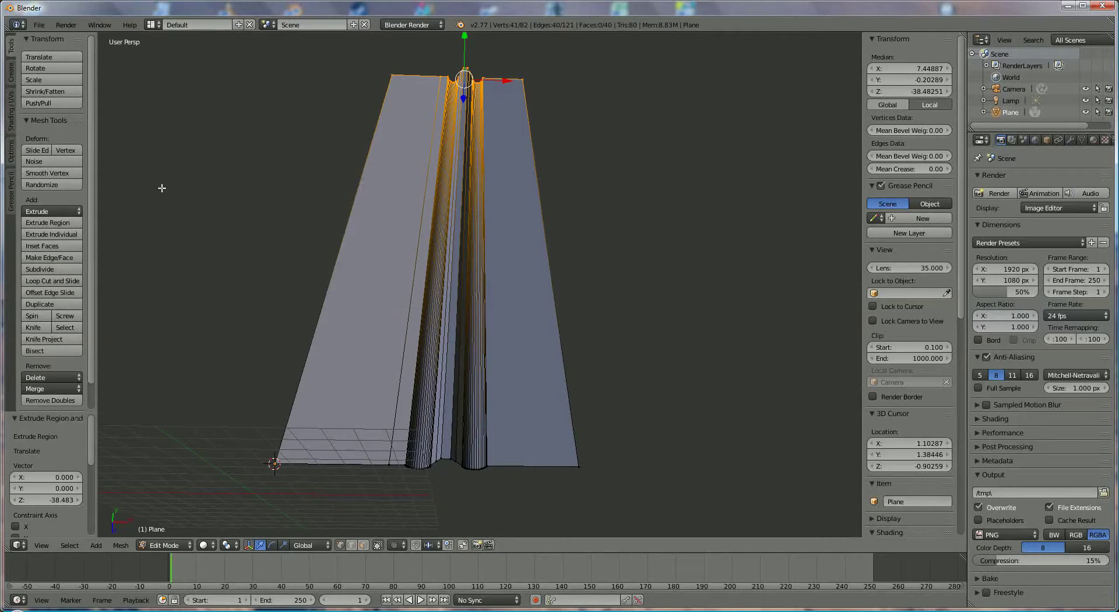
pyautogui.click(1071, 141)
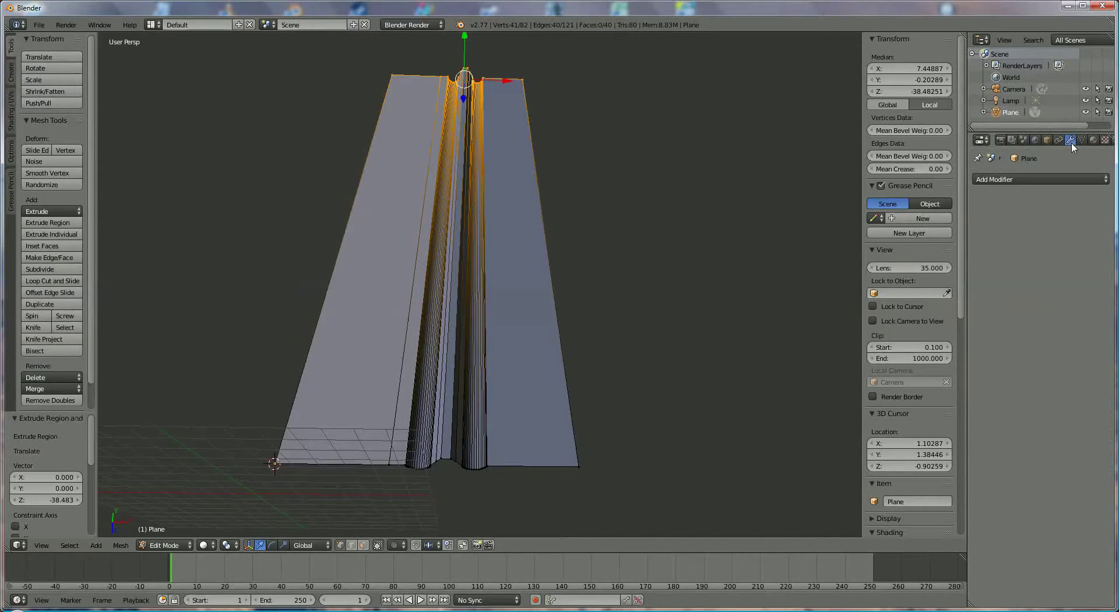
pyautogui.click(1057, 178)
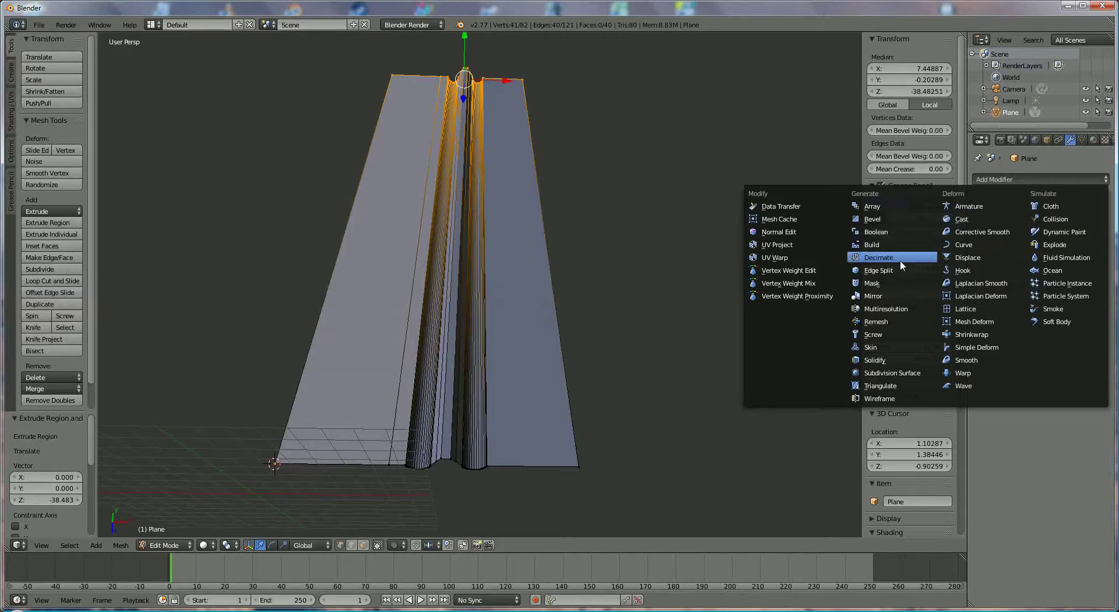
pyautogui.click(884, 299)
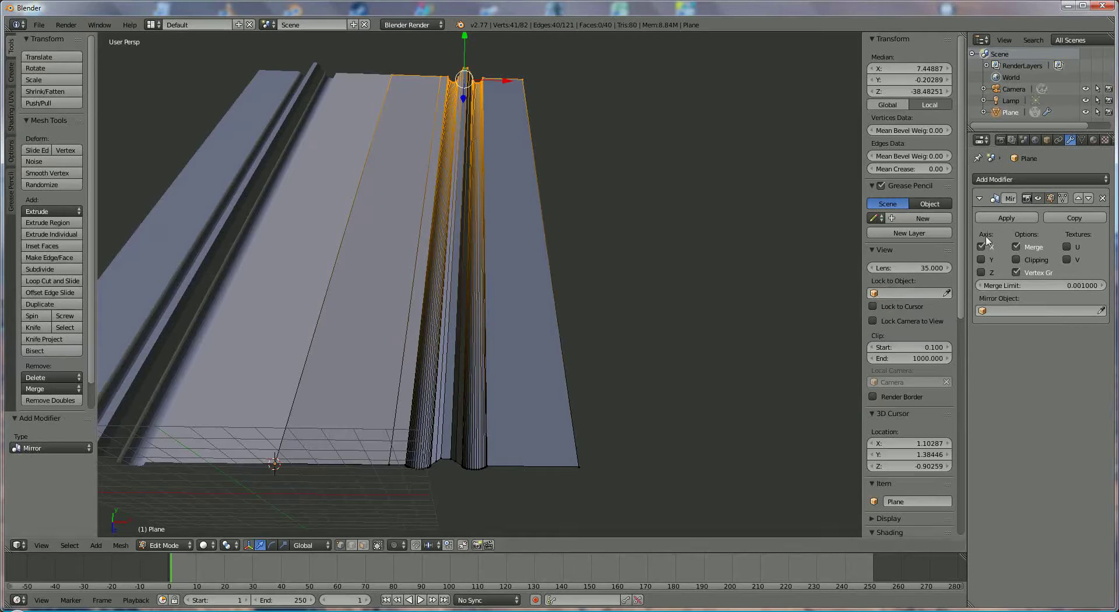
pyautogui.click(1018, 260)
# Step: Connect the two upper end vertices of the first semicircular dip with a straight edge at the surface's front end
pyautogui.moveTo(699, 342); pyautogui.dragTo(612, 297, button='middle')
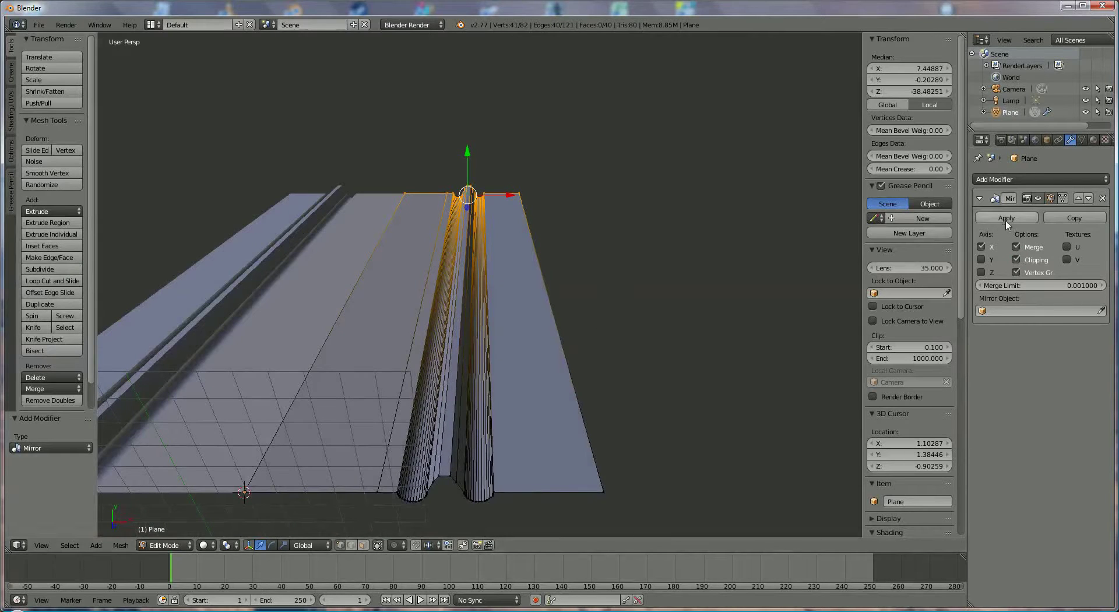
pyautogui.moveTo(600, 403); pyautogui.dragTo(681, 272, button='middle')
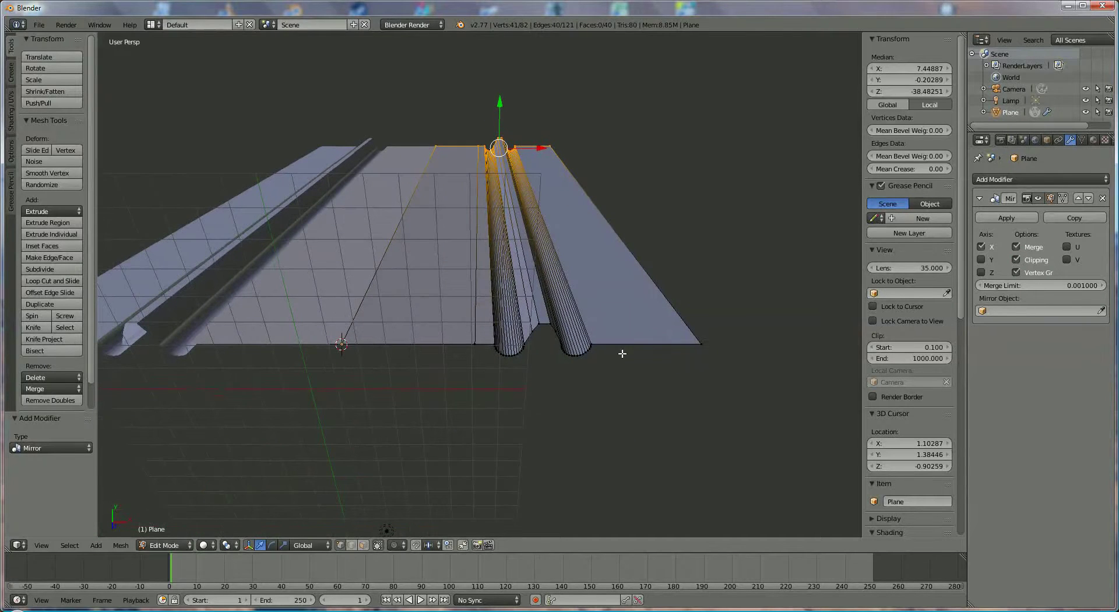
pyautogui.moveTo(559, 379); pyautogui.dragTo(533, 345, button='middle')
pyautogui.scroll(5, 659, 347)
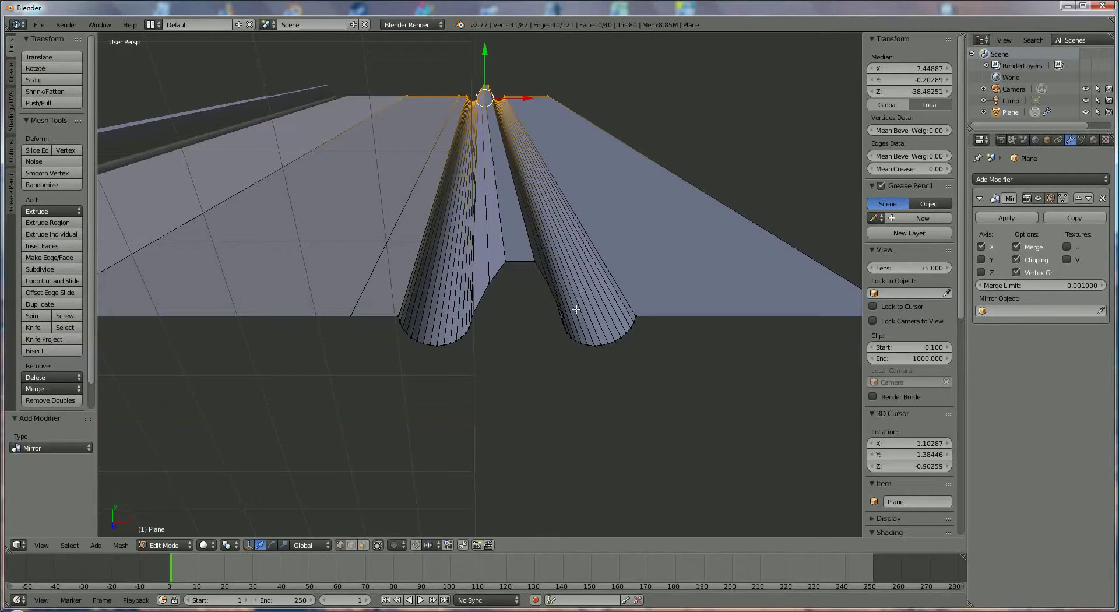
pyautogui.rightClick(399, 317)
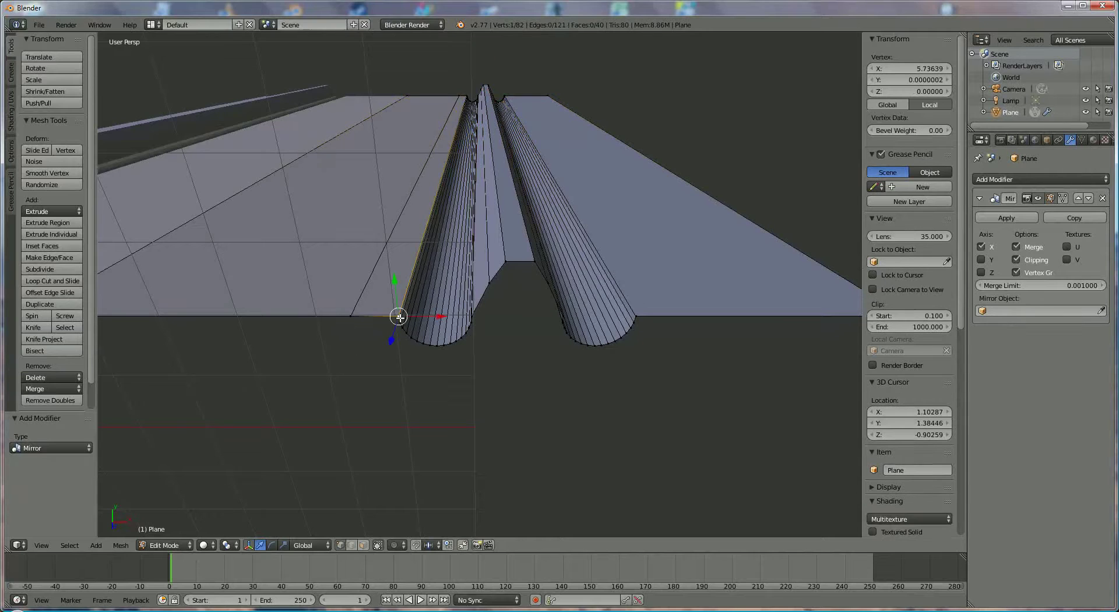
pyautogui.keyDown('shift'); pyautogui.rightClick(478, 317); pyautogui.keyUp('shift')
pyautogui.scroll(4, 505, 383)
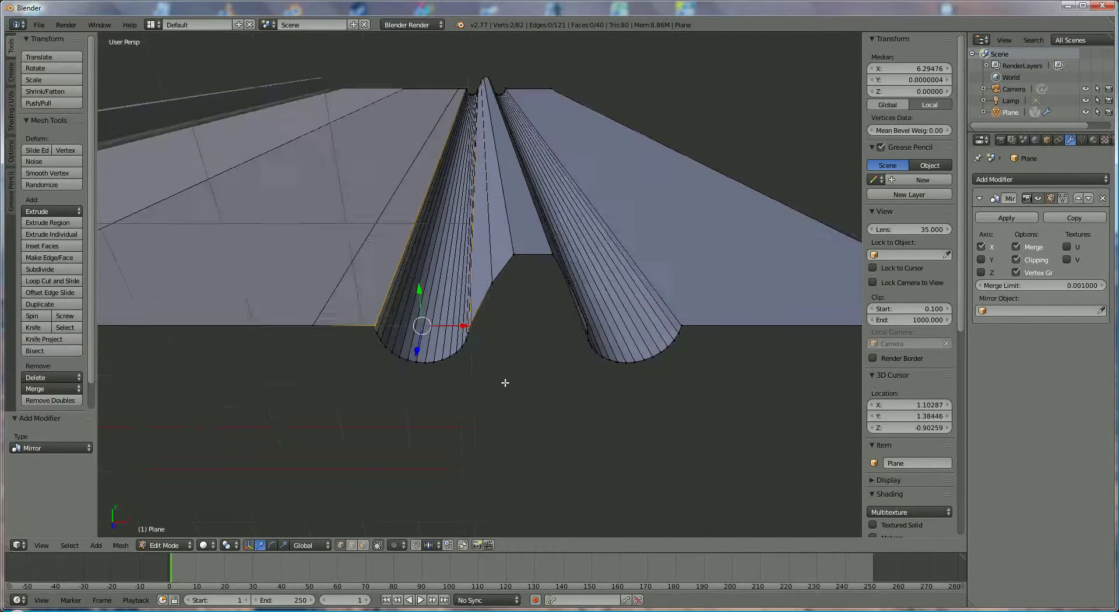
pyautogui.press('f')
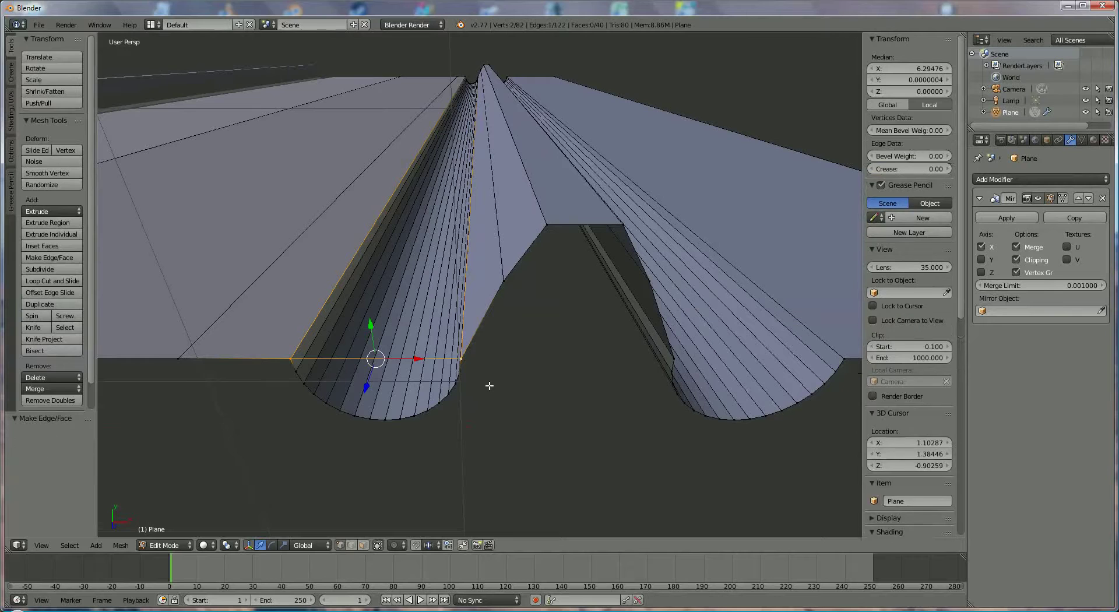
# Step: Select the remaining front vertices around the first semicircular dip and fill its front end with a face
pyautogui.keyDown('shift'); pyautogui.rightClick(296, 373); pyautogui.keyUp('shift')
pyautogui.keyDown('shift'); pyautogui.rightClick(306, 386); pyautogui.keyUp('shift')
pyautogui.keyDown('shift'); pyautogui.rightClick(314, 398); pyautogui.keyUp('shift')
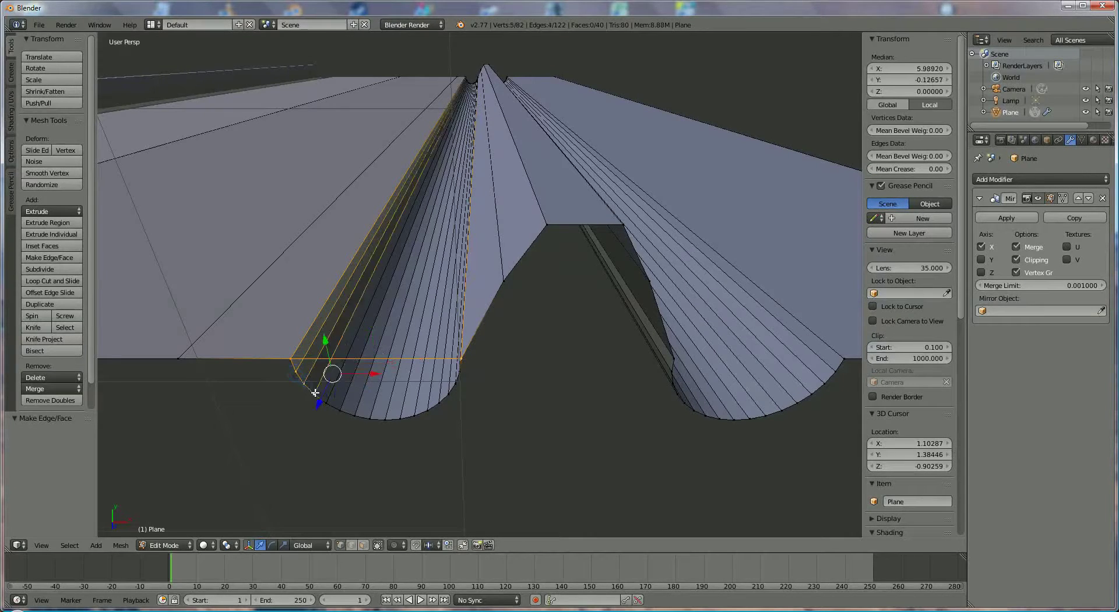
pyautogui.keyDown('shift'); pyautogui.rightClick(326, 403); pyautogui.keyUp('shift')
pyautogui.keyDown('shift'); pyautogui.rightClick(339, 411); pyautogui.keyUp('shift')
pyautogui.keyDown('shift'); pyautogui.rightClick(354, 415); pyautogui.keyUp('shift')
pyautogui.keyDown('shift'); pyautogui.rightClick(369, 419); pyautogui.keyUp('shift')
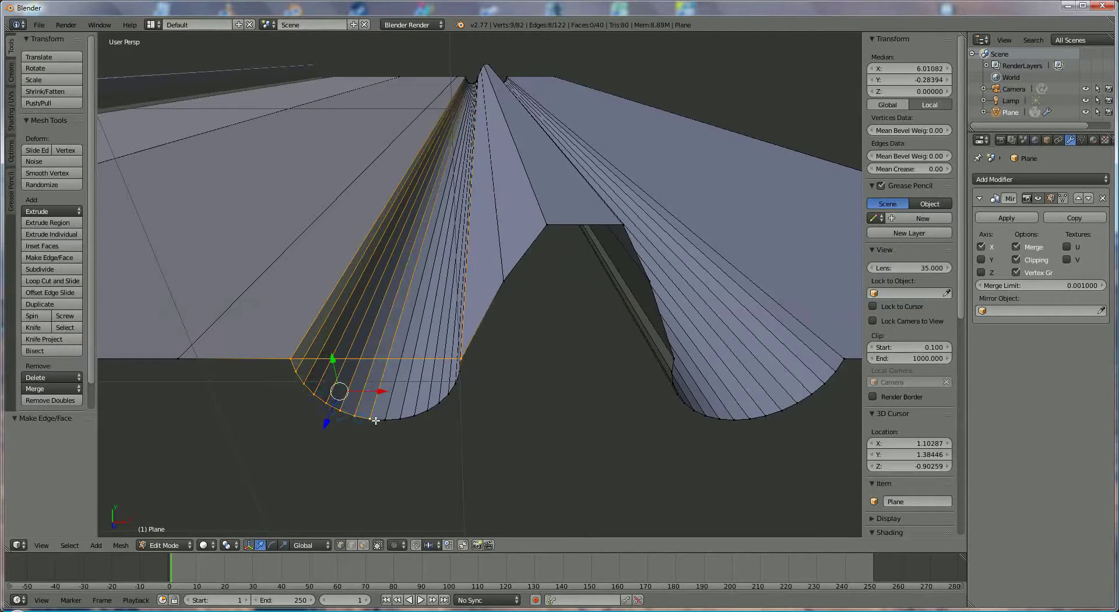
pyautogui.keyDown('shift'); pyautogui.rightClick(385, 419); pyautogui.keyUp('shift')
pyautogui.keyDown('shift'); pyautogui.rightClick(401, 418); pyautogui.keyUp('shift')
pyautogui.keyDown('shift'); pyautogui.rightClick(415, 414); pyautogui.keyUp('shift')
pyautogui.keyDown('shift'); pyautogui.rightClick(428, 407); pyautogui.keyUp('shift')
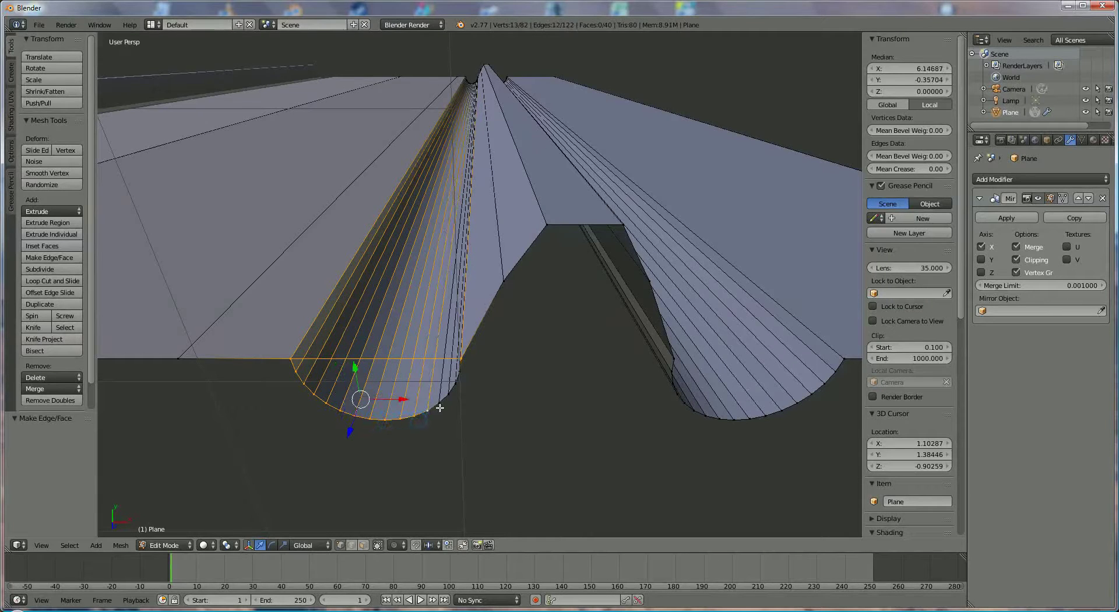
pyautogui.keyDown('shift'); pyautogui.rightClick(439, 402); pyautogui.keyUp('shift')
pyautogui.keyDown('shift'); pyautogui.rightClick(449, 391); pyautogui.keyUp('shift')
pyautogui.keyDown('shift'); pyautogui.rightClick(456, 383); pyautogui.keyUp('shift')
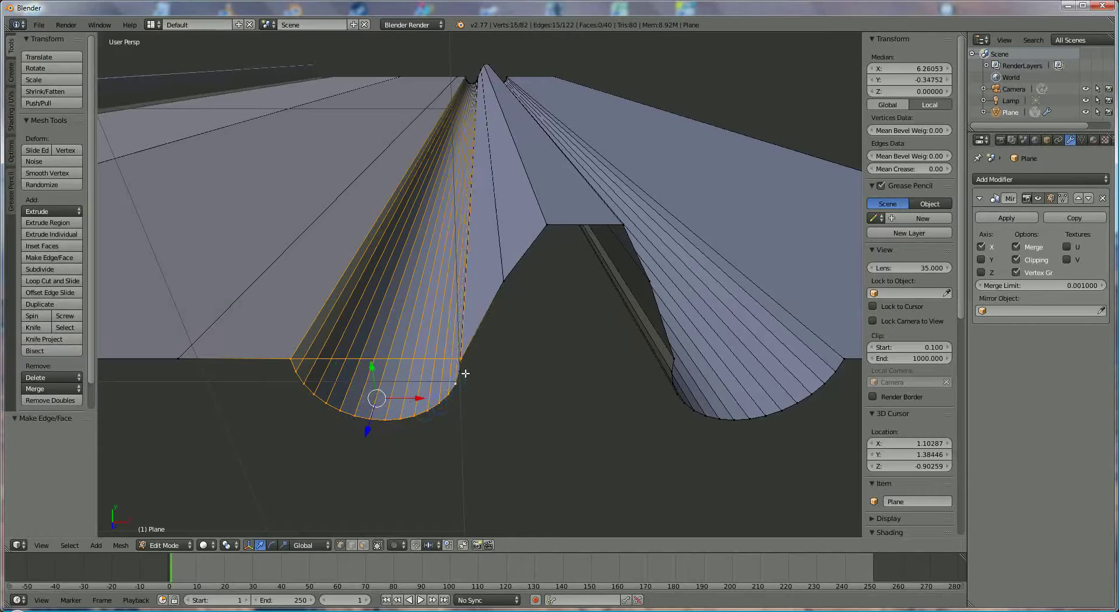
pyautogui.keyDown('shift'); pyautogui.rightClick(464, 373); pyautogui.keyUp('shift')
pyautogui.press('f')
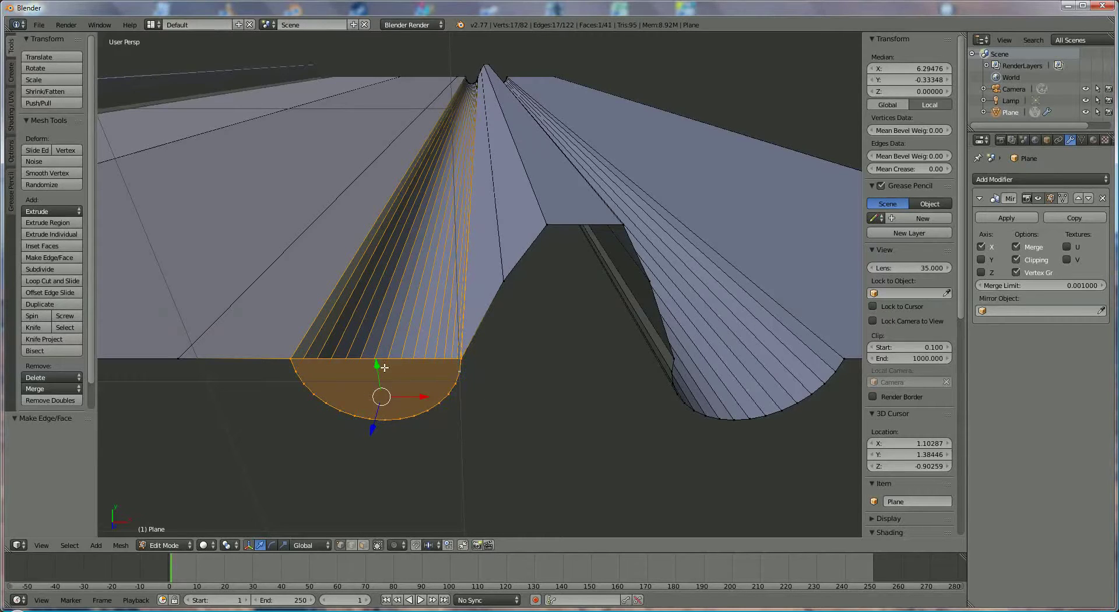
# Step: Connect the central arch's two front base vertices with an edge and fill the arch's front end with a face
pyautogui.rightClick(460, 357)
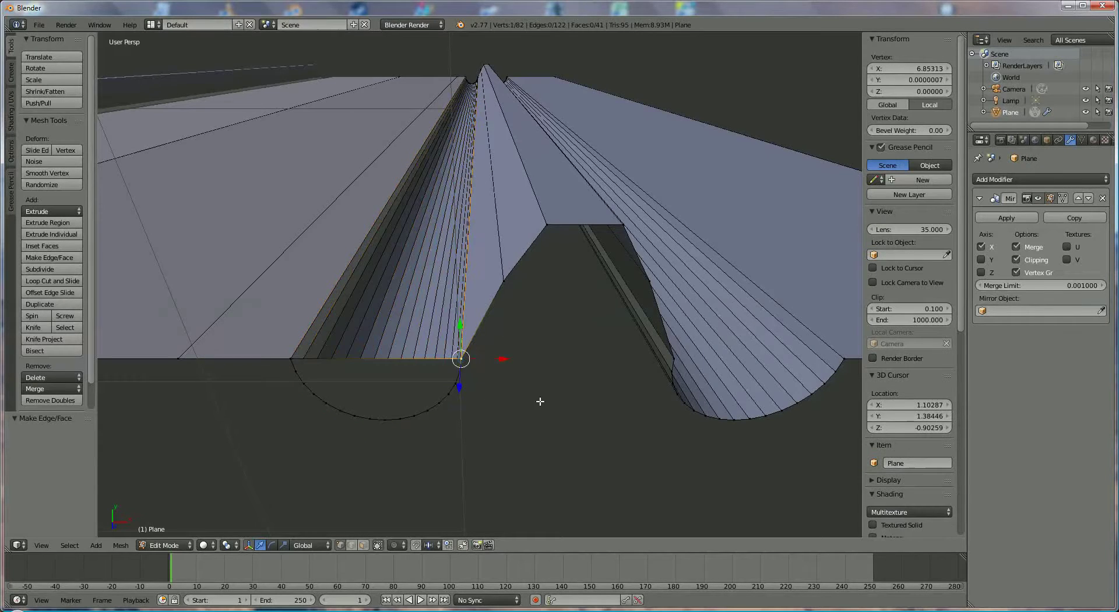
pyautogui.keyDown('shift'); pyautogui.rightClick(674, 361); pyautogui.keyUp('shift')
pyautogui.press('f')
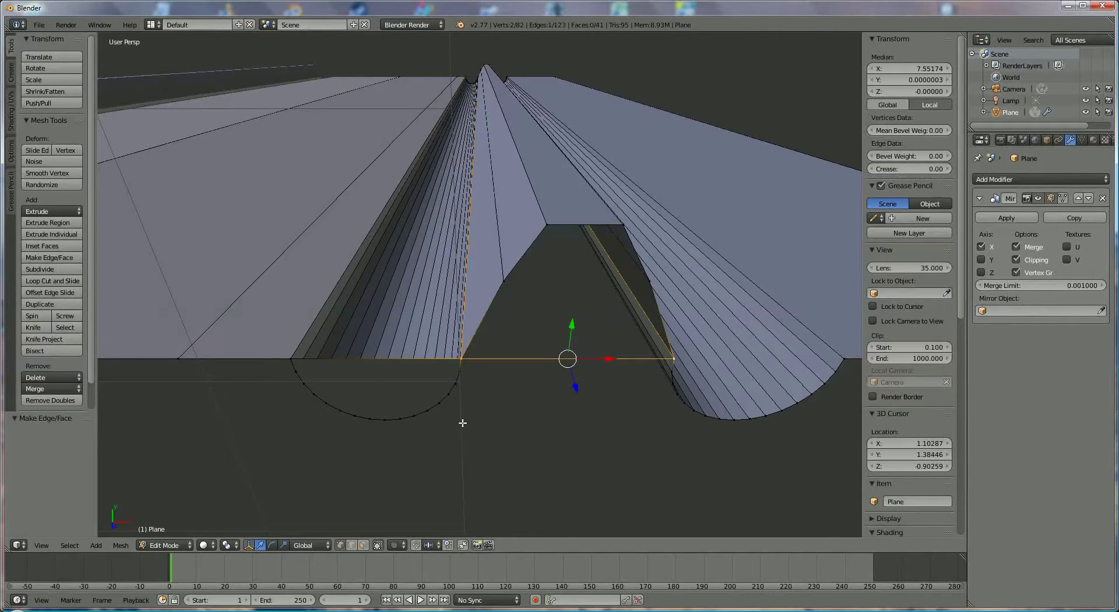
pyautogui.keyDown('shift'); pyautogui.rightClick(505, 280); pyautogui.keyUp('shift')
pyautogui.keyDown('shift'); pyautogui.rightClick(546, 225); pyautogui.keyUp('shift')
pyautogui.keyDown('shift'); pyautogui.rightClick(619, 225); pyautogui.keyUp('shift')
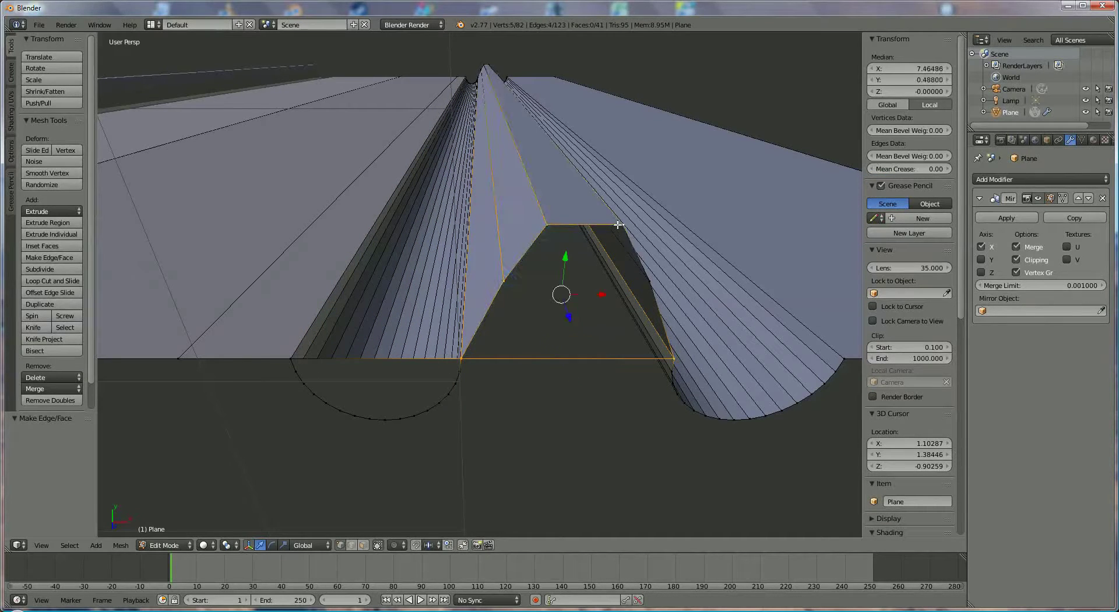
pyautogui.keyDown('shift'); pyautogui.rightClick(647, 282); pyautogui.keyUp('shift')
pyautogui.press('f')
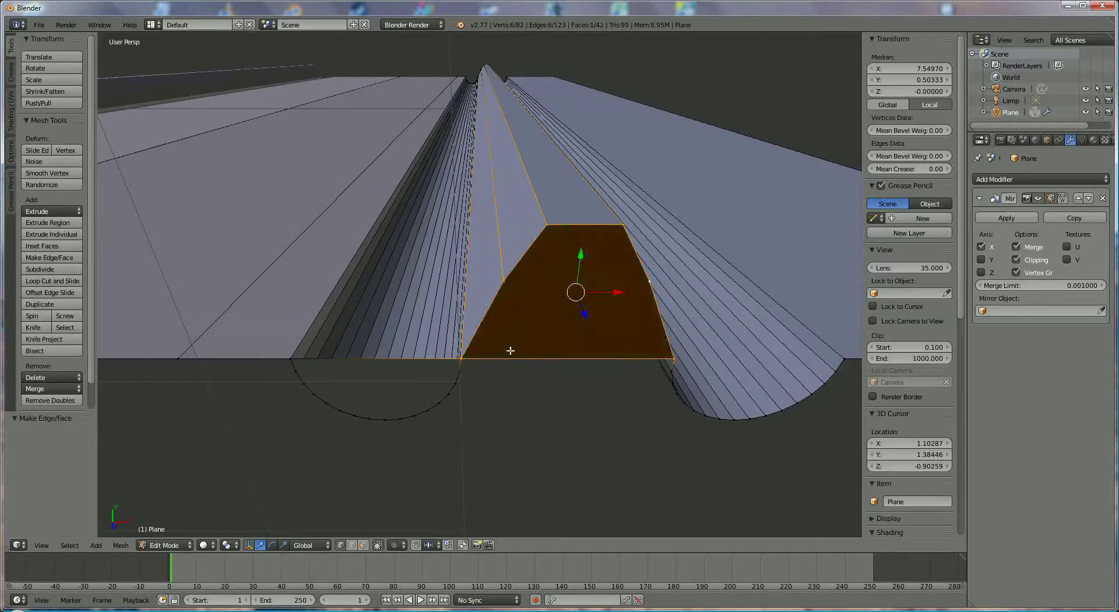
# Step: Connect the two upper front end vertices of the second semicircular dip with a straight edge
pyautogui.rightClick(677, 358)
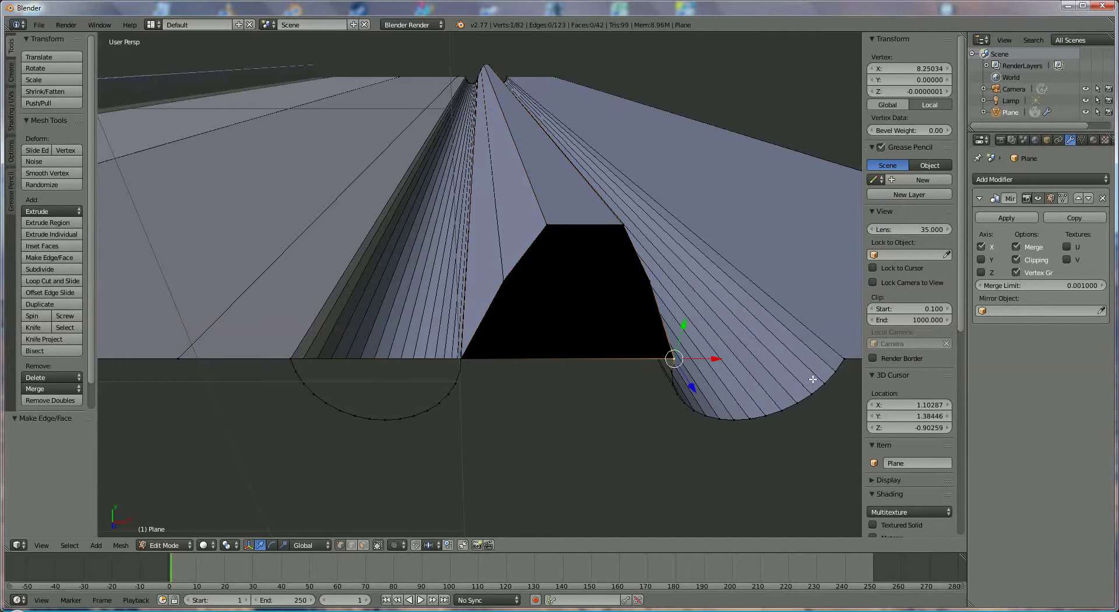
pyautogui.keyDown('shift'); pyautogui.rightClick(840, 361); pyautogui.keyUp('shift')
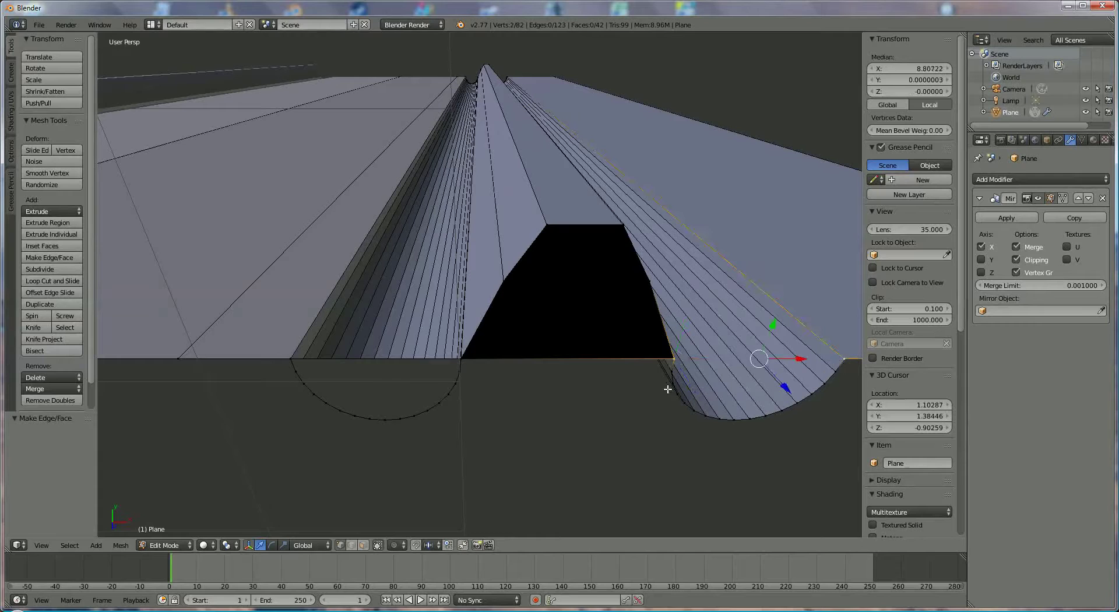
pyautogui.press('f')
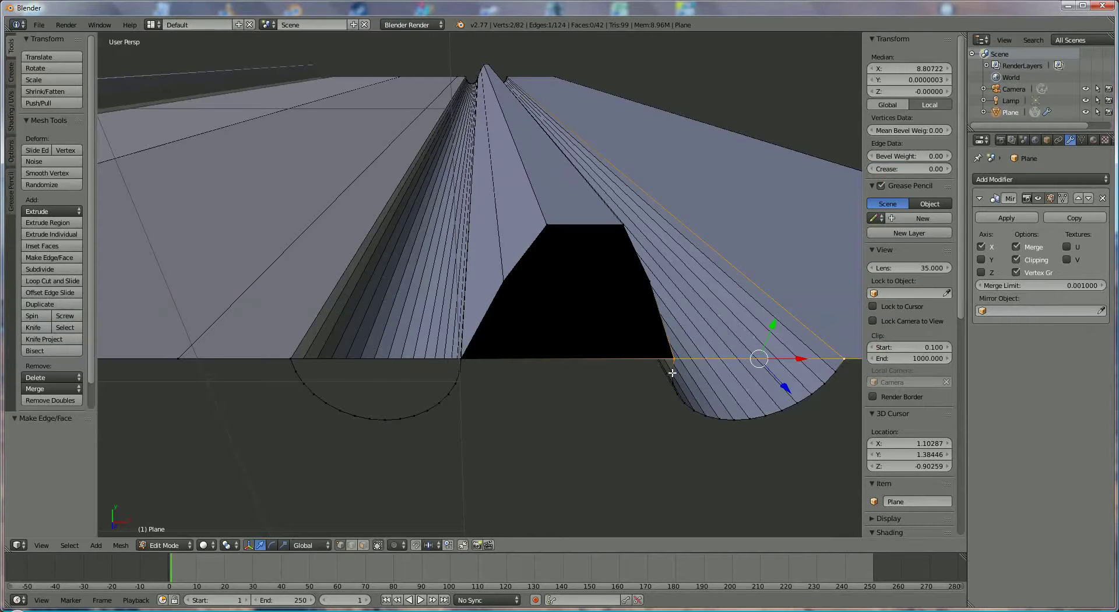
# Step: Select the remaining front vertices around the second semicircular dip and fill its front end with a face
pyautogui.keyDown('shift'); pyautogui.rightClick(672, 374); pyautogui.keyUp('shift')
pyautogui.keyDown('shift'); pyautogui.rightClick(676, 384); pyautogui.keyUp('shift')
pyautogui.keyDown('shift'); pyautogui.rightClick(680, 399); pyautogui.keyUp('shift')
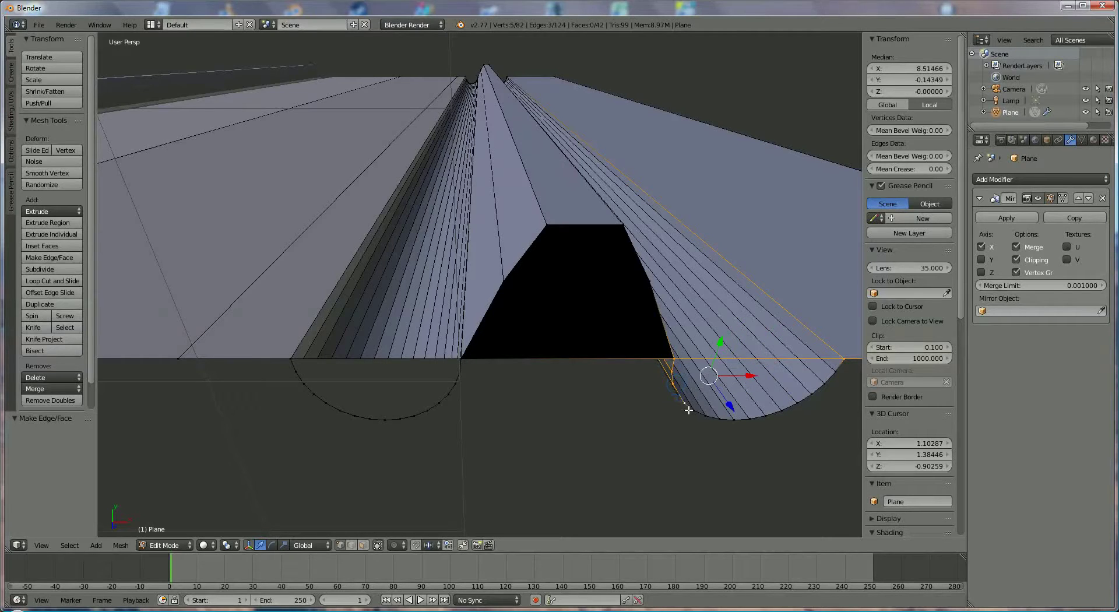
pyautogui.keyDown('shift'); pyautogui.rightClick(686, 408); pyautogui.keyUp('shift')
pyautogui.keyDown('shift'); pyautogui.rightClick(694, 413); pyautogui.keyUp('shift')
pyautogui.keyDown('shift'); pyautogui.rightClick(703, 419); pyautogui.keyUp('shift')
pyautogui.keyDown('shift'); pyautogui.rightClick(724, 419); pyautogui.keyUp('shift')
pyautogui.keyDown('shift'); pyautogui.rightClick(737, 419); pyautogui.keyUp('shift')
pyautogui.keyDown('shift'); pyautogui.rightClick(751, 418); pyautogui.keyUp('shift')
pyautogui.keyDown('shift'); pyautogui.rightClick(764, 415); pyautogui.keyUp('shift')
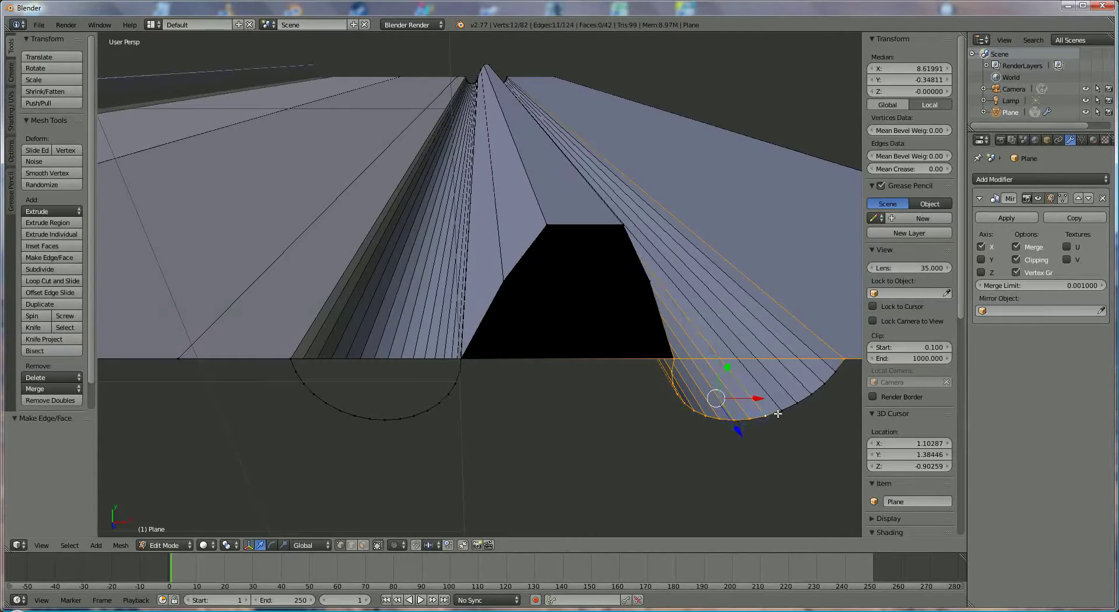
pyautogui.keyDown('shift'); pyautogui.rightClick(779, 411); pyautogui.keyUp('shift')
pyautogui.keyDown('shift'); pyautogui.rightClick(798, 403); pyautogui.keyUp('shift')
pyautogui.keyDown('shift'); pyautogui.rightClick(811, 393); pyautogui.keyUp('shift')
pyautogui.keyDown('shift'); pyautogui.rightClick(824, 383); pyautogui.keyUp('shift')
pyautogui.keyDown('shift'); pyautogui.rightClick(835, 370); pyautogui.keyUp('shift')
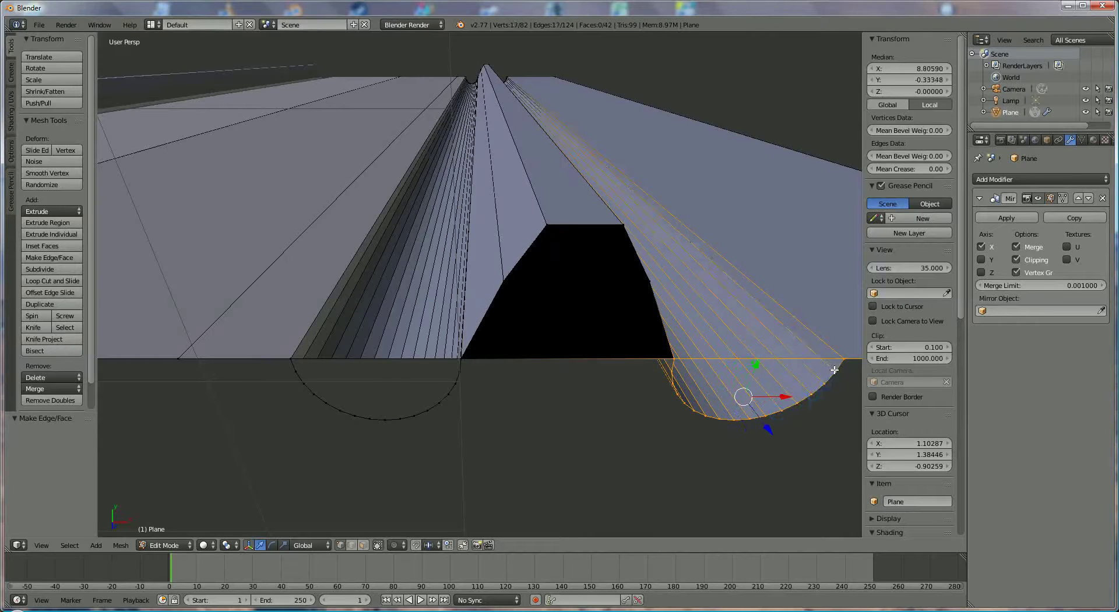
pyautogui.press('f')
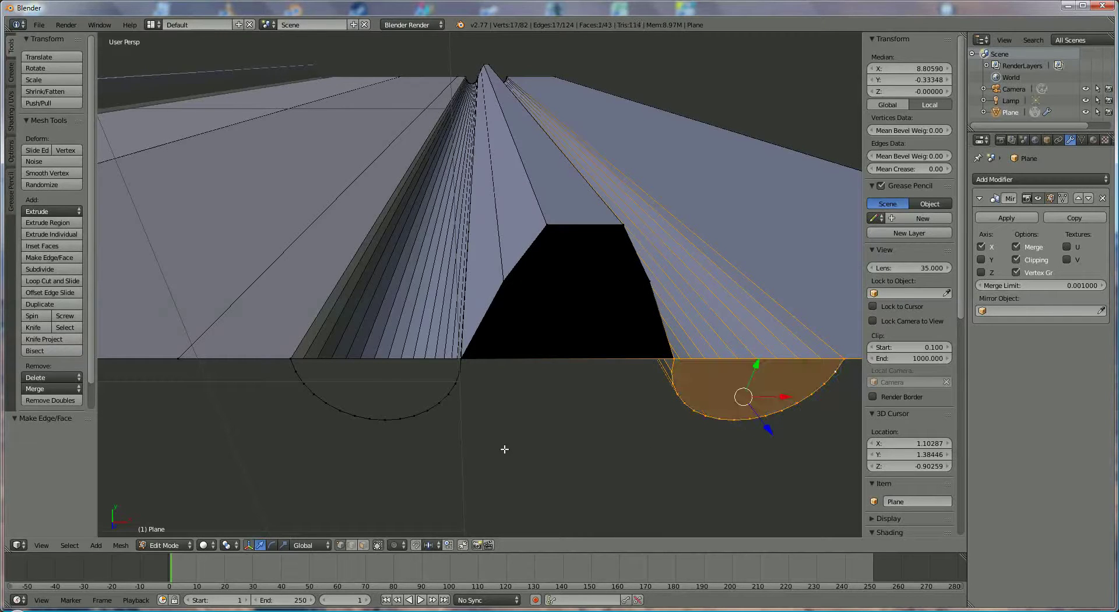
pyautogui.scroll(-3, 499, 445)
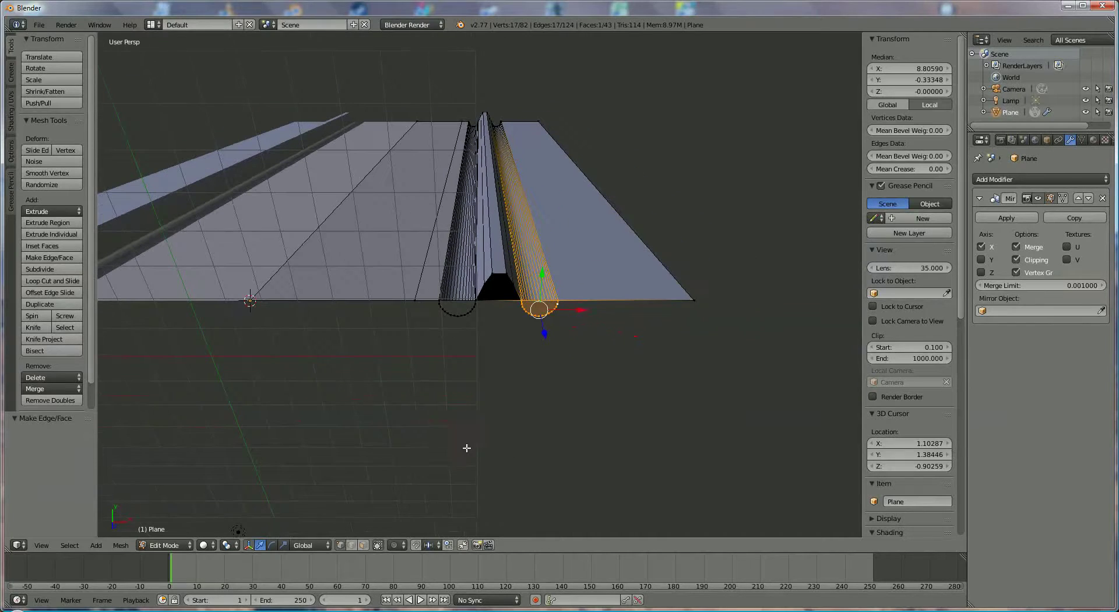
# Step: Select the seven vertices along the model's straight front edge, skipping the arch and dip curves, and extrude them about 0.05 along Z
pyautogui.scroll(4, 442, 357)
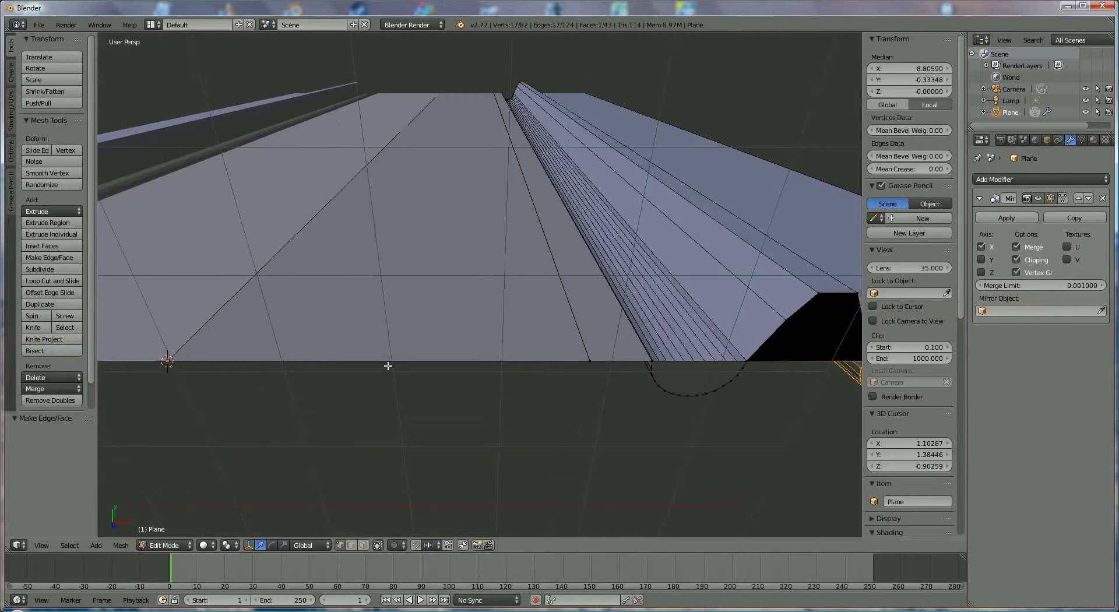
pyautogui.rightClick(168, 363)
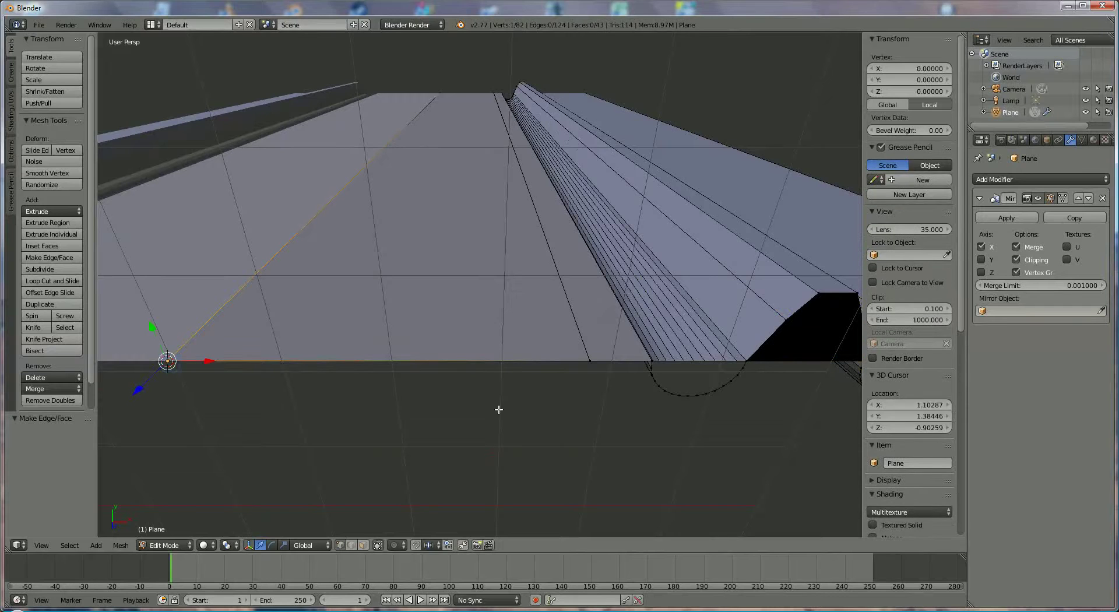
pyautogui.keyDown('shift'); pyautogui.rightClick(586, 362); pyautogui.keyUp('shift')
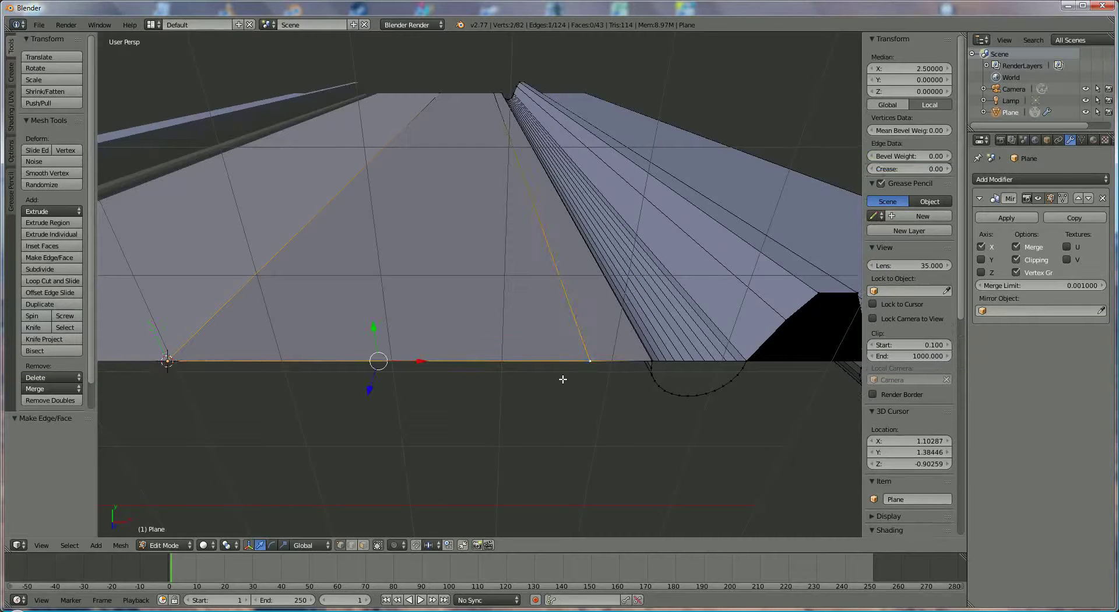
pyautogui.keyDown('shift'); pyautogui.rightClick(650, 358); pyautogui.keyUp('shift')
pyautogui.keyDown('shift'); pyautogui.rightClick(740, 370); pyautogui.keyUp('shift')
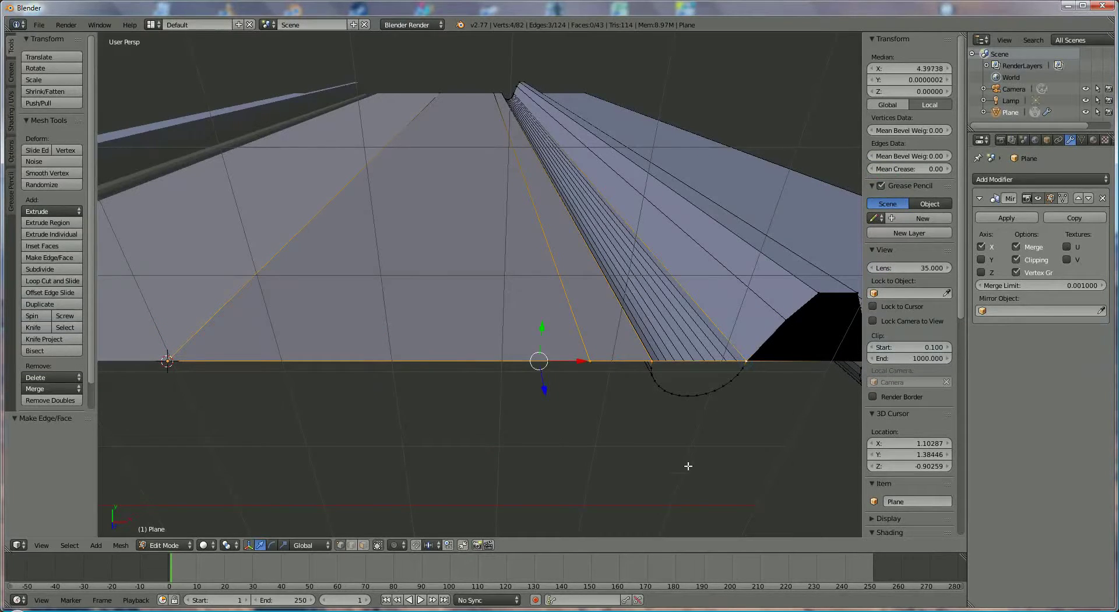
pyautogui.scroll(-2, 624, 482)
pyautogui.moveTo(645, 387); pyautogui.dragTo(489, 369, button='middle')
pyautogui.keyDown('shift'); pyautogui.rightClick(485, 370); pyautogui.keyUp('shift')
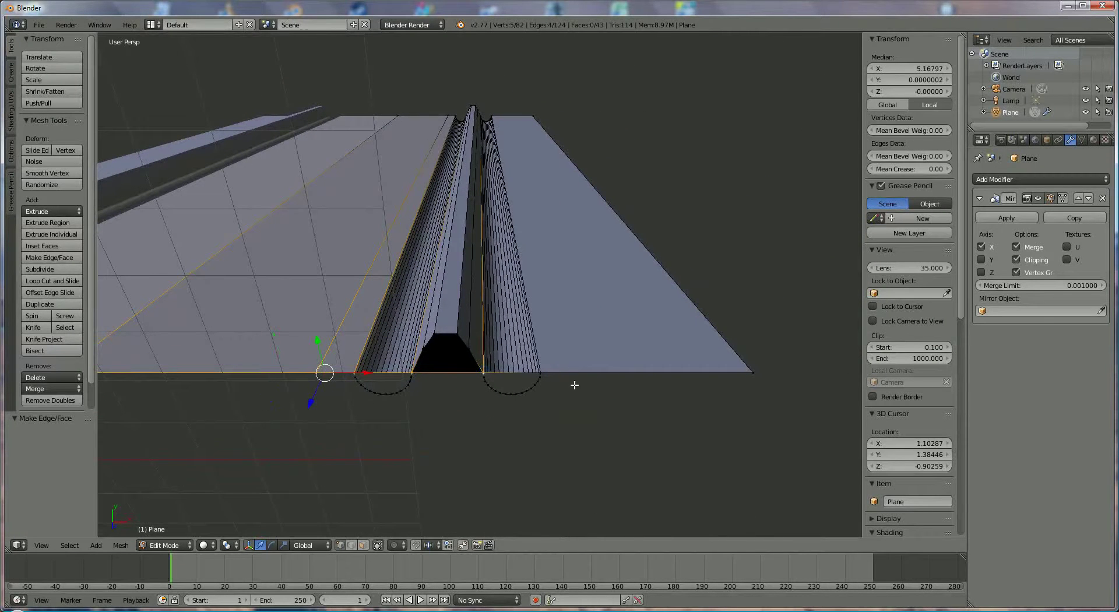
pyautogui.keyDown('shift'); pyautogui.rightClick(542, 372); pyautogui.keyUp('shift')
pyautogui.keyDown('shift'); pyautogui.rightClick(753, 372); pyautogui.keyUp('shift')
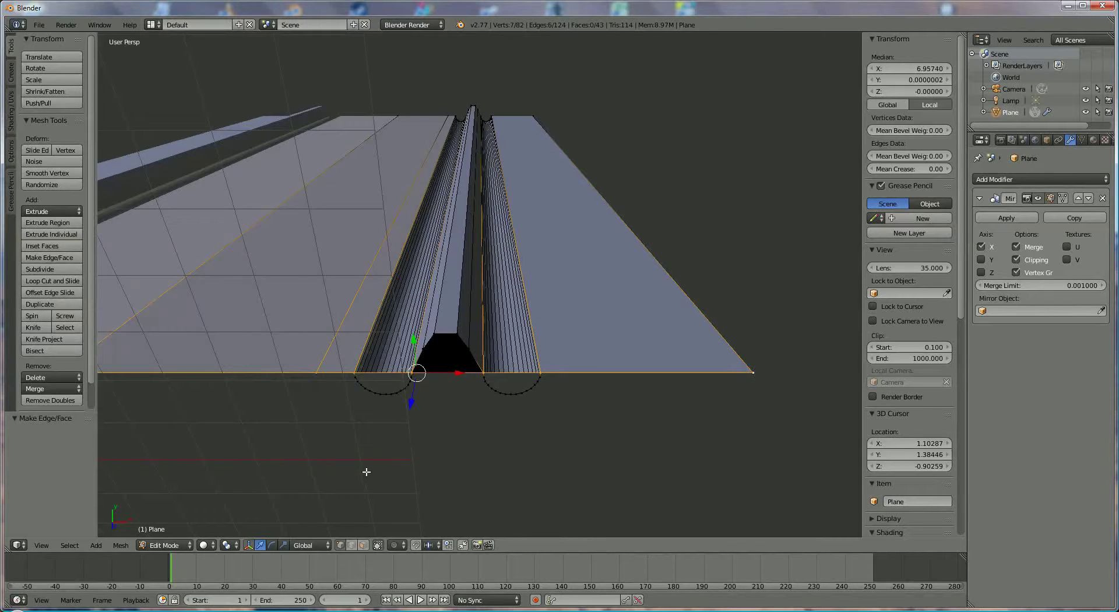
pyautogui.press('e')
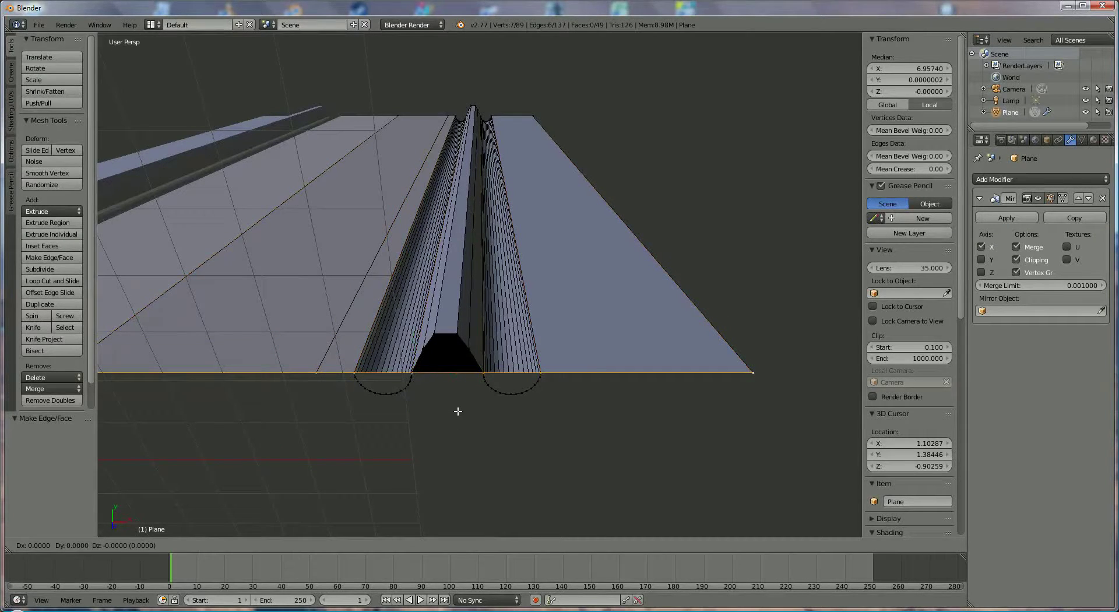
pyautogui.press('z')
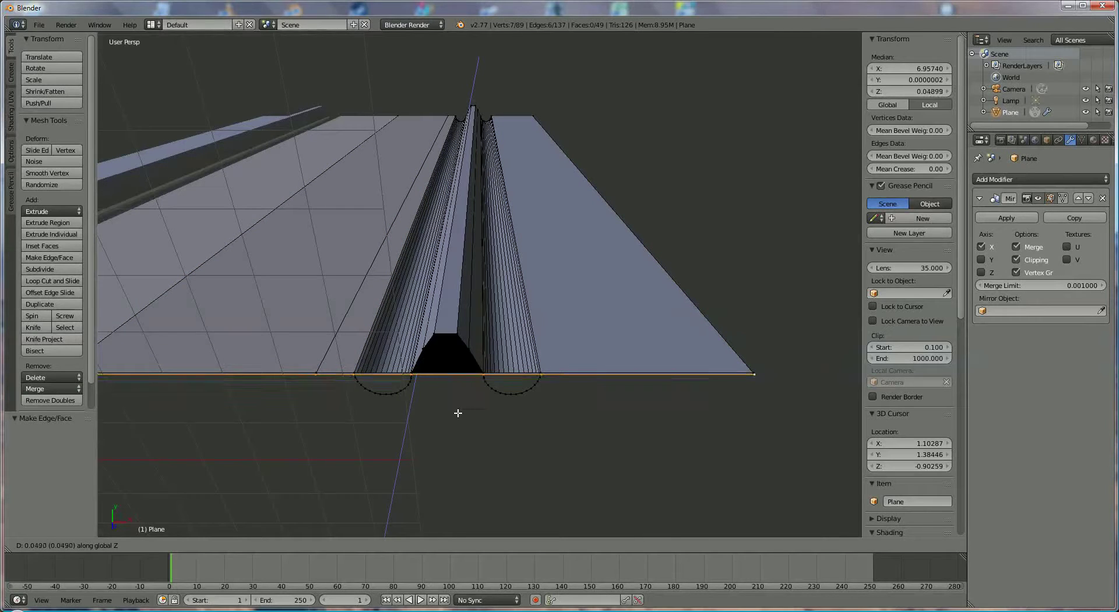
pyautogui.click(458, 412)
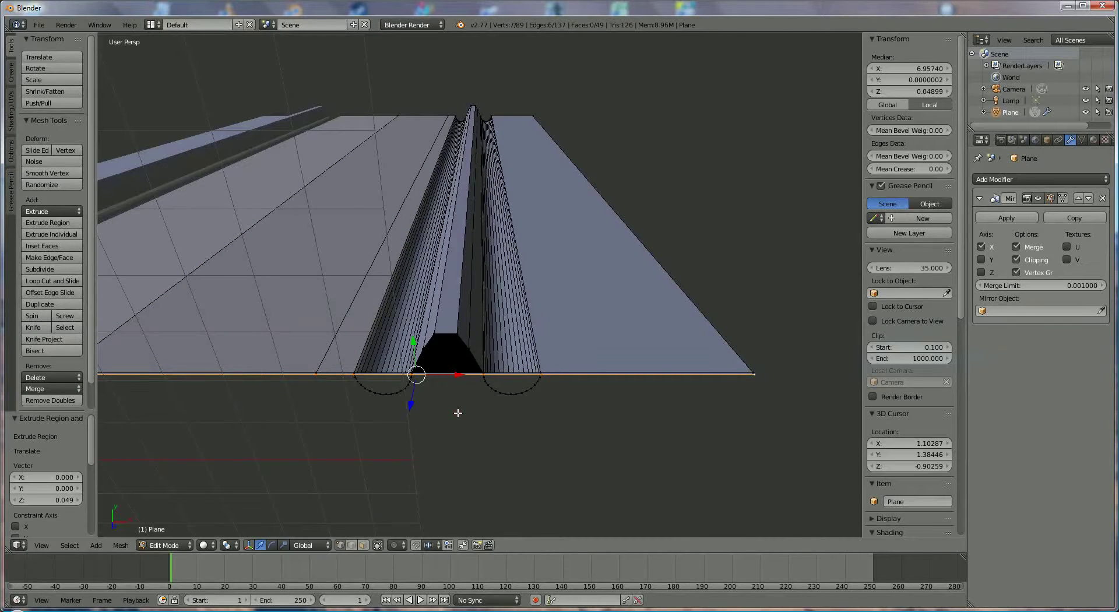
# Step: Extrude the front edge again about 2.76 along Z and move the new edge about 10.1 further along Z
pyautogui.press('e')
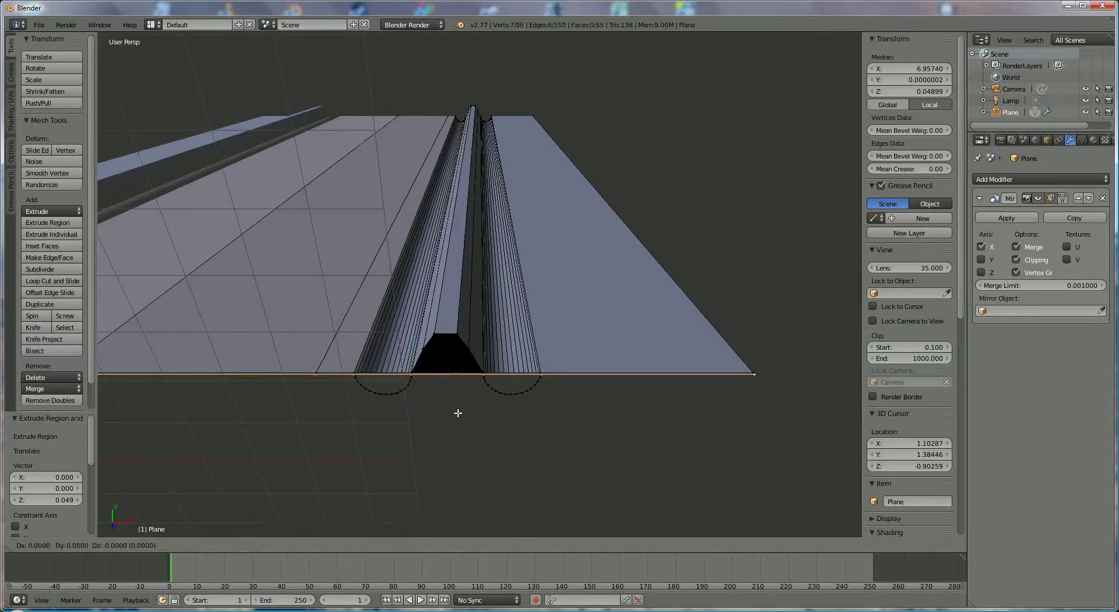
pyautogui.press('z')
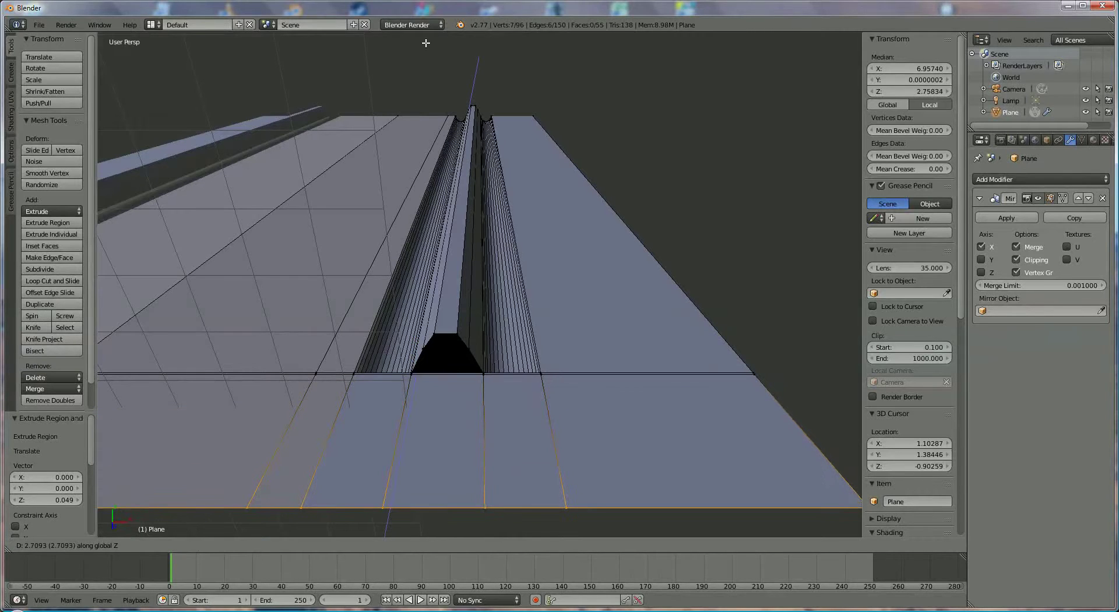
pyautogui.click(425, 45)
pyautogui.scroll(-5, 495, 105)
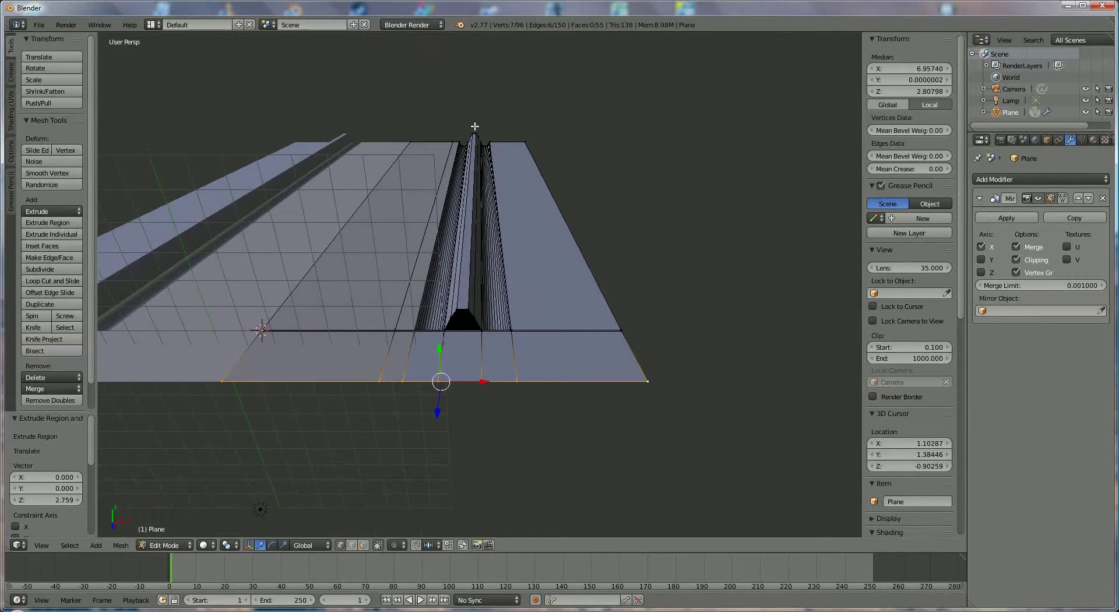
pyautogui.moveTo(512, 239); pyautogui.dragTo(503, 323, button='middle')
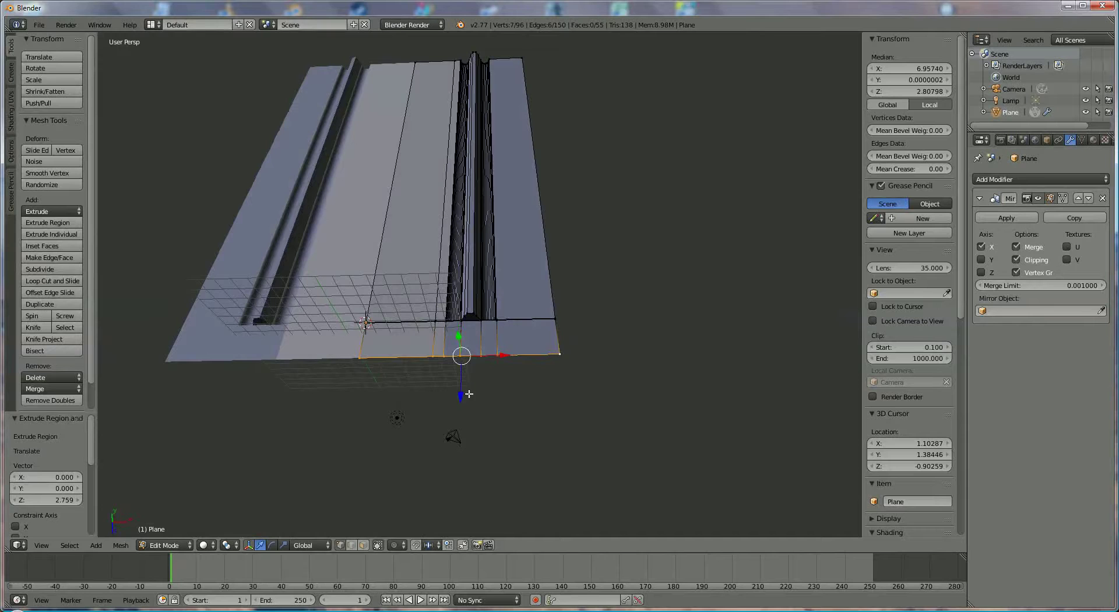
pyautogui.moveTo(464, 396); pyautogui.dragTo(459, 67)
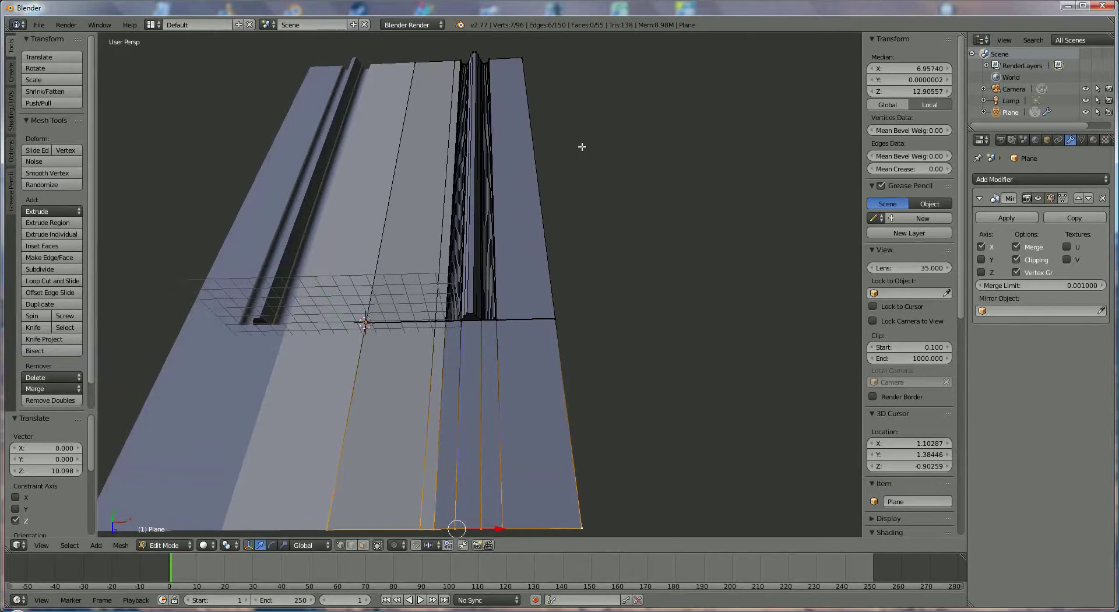
pyautogui.moveTo(582, 146); pyautogui.dragTo(597, 138, button='middle')
pyautogui.scroll(6, 596, 138)
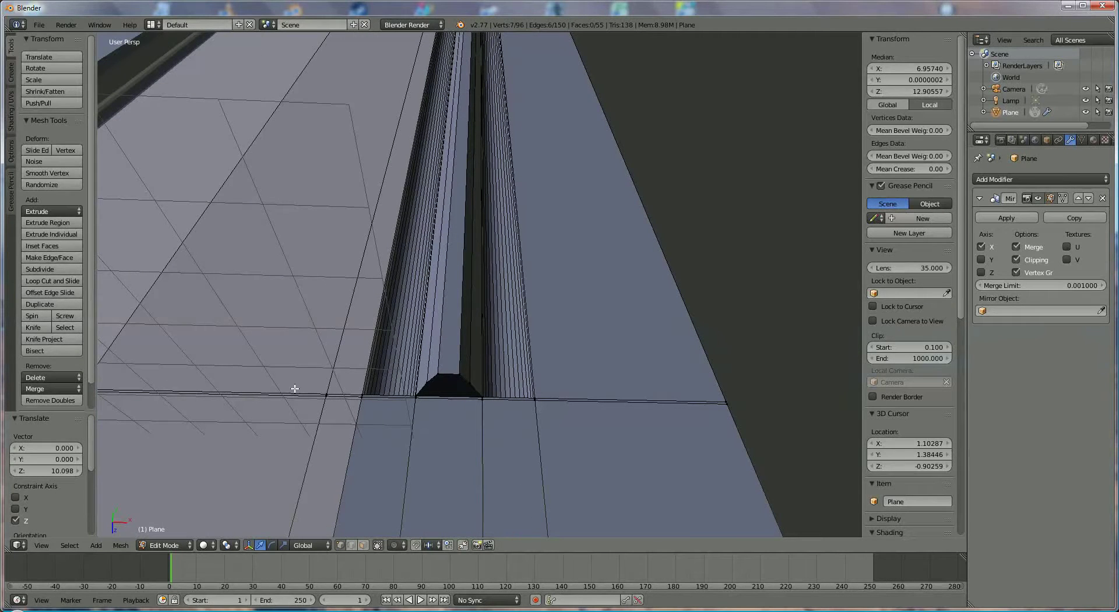
pyautogui.scroll(-6, 416, 293)
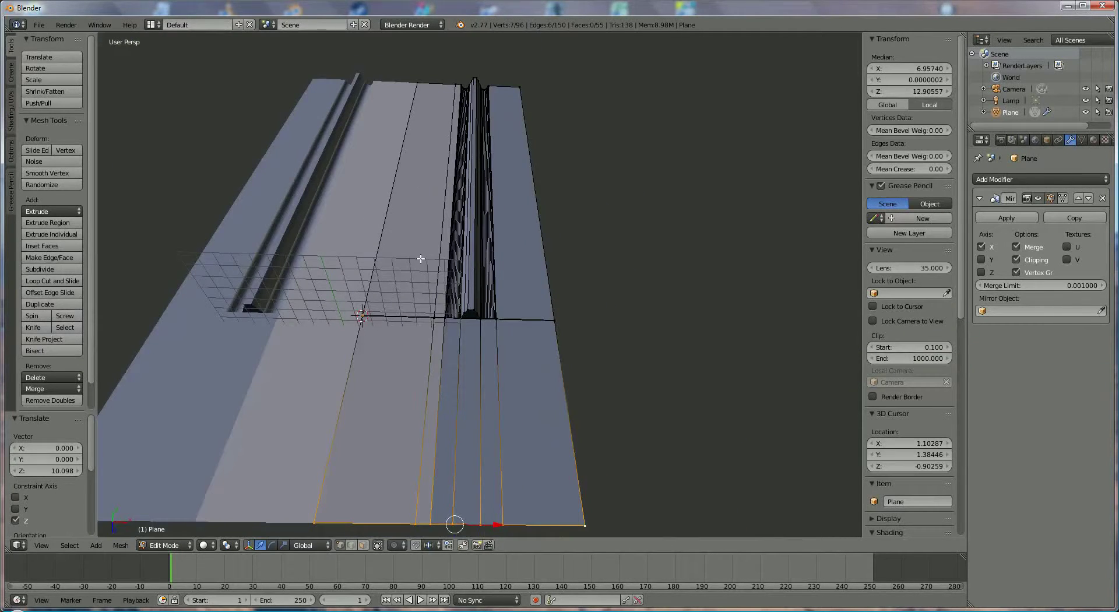
pyautogui.moveTo(420, 146); pyautogui.dragTo(436, 219, button='middle')
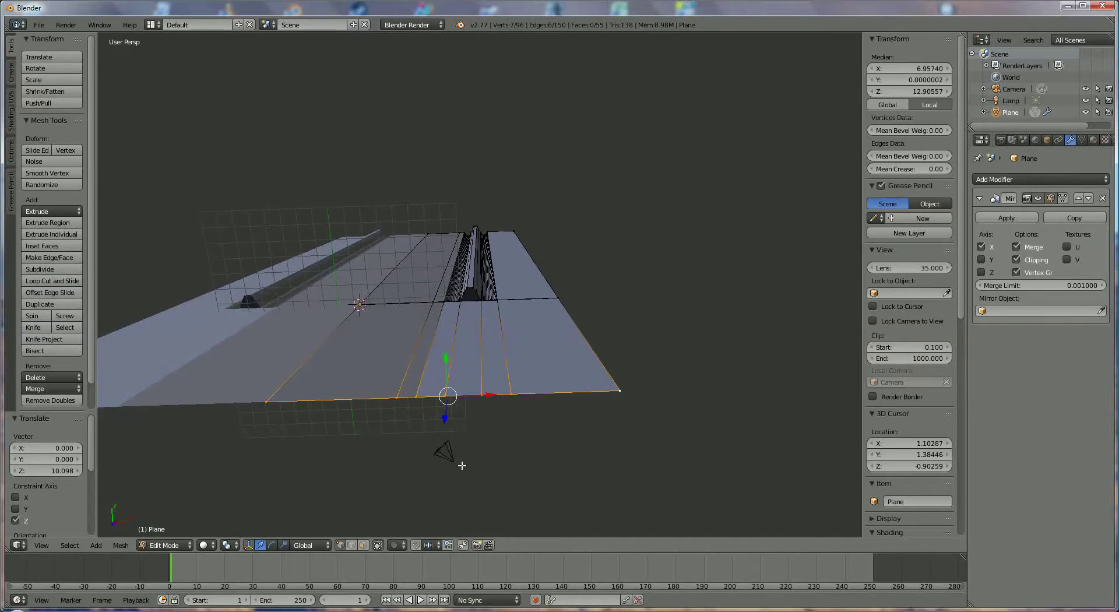
# Step: Select the lamp in Object Mode and move it about 9.9 along Y and about -3.6 along X
pyautogui.click(1011, 100)
pyautogui.scroll(-5, 734, 352)
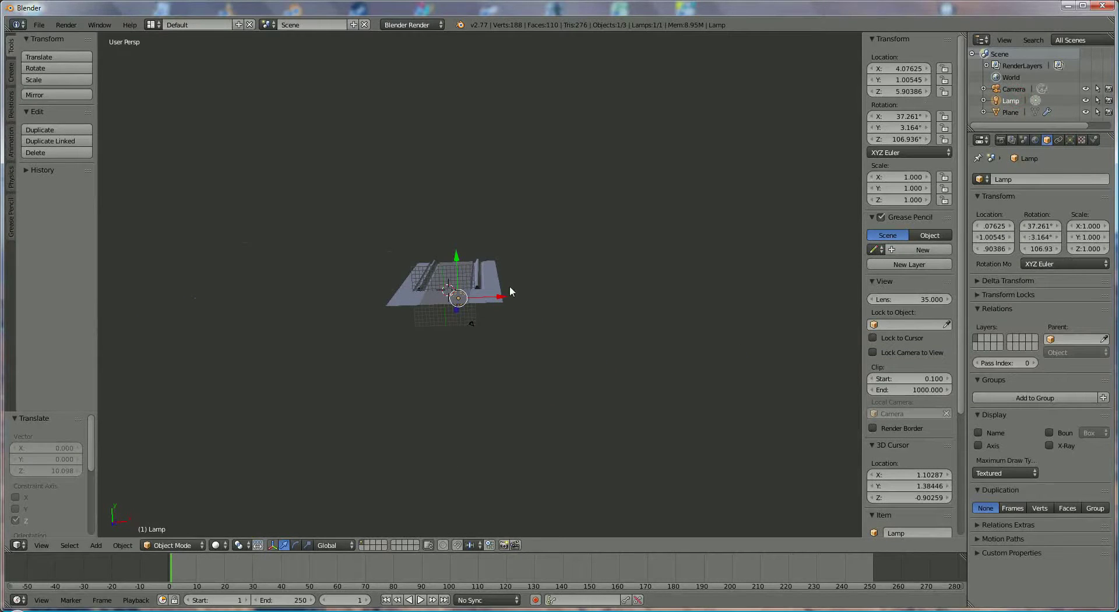
pyautogui.press('g')
pyautogui.press('y')
pyautogui.click(459, 228)
pyautogui.moveTo(465, 236); pyautogui.dragTo(549, 386, button='middle')
pyautogui.press('g')
pyautogui.press('x')
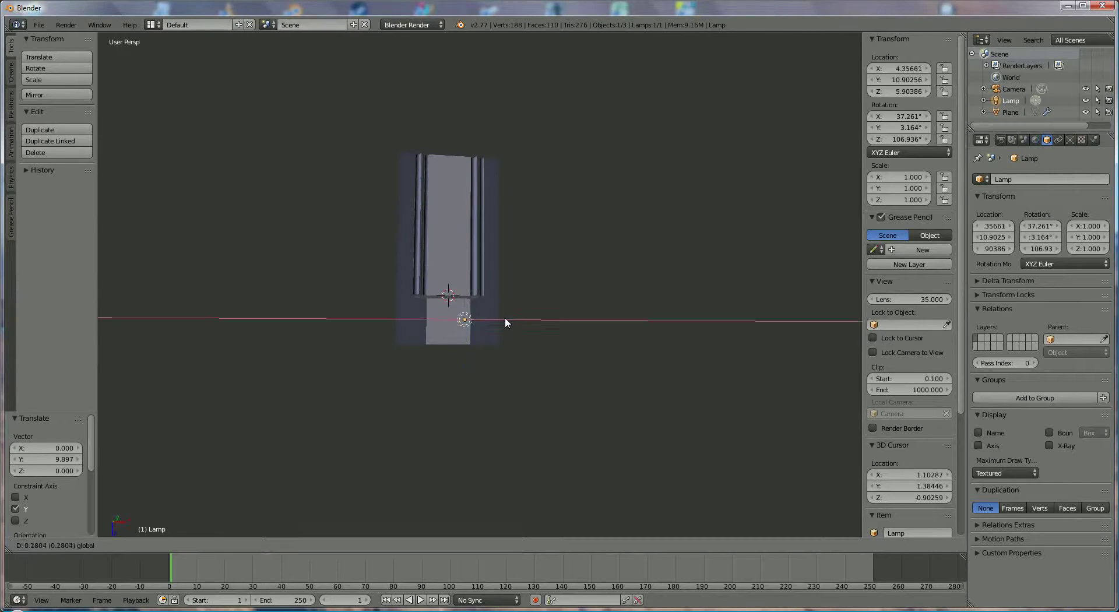
pyautogui.click(495, 332)
# Step: Shift the lamp about 1 along X to centre it over the model and check its placement from several sides
pyautogui.moveTo(497, 330); pyautogui.dragTo(516, 266, button='middle')
pyautogui.press('KP_7')
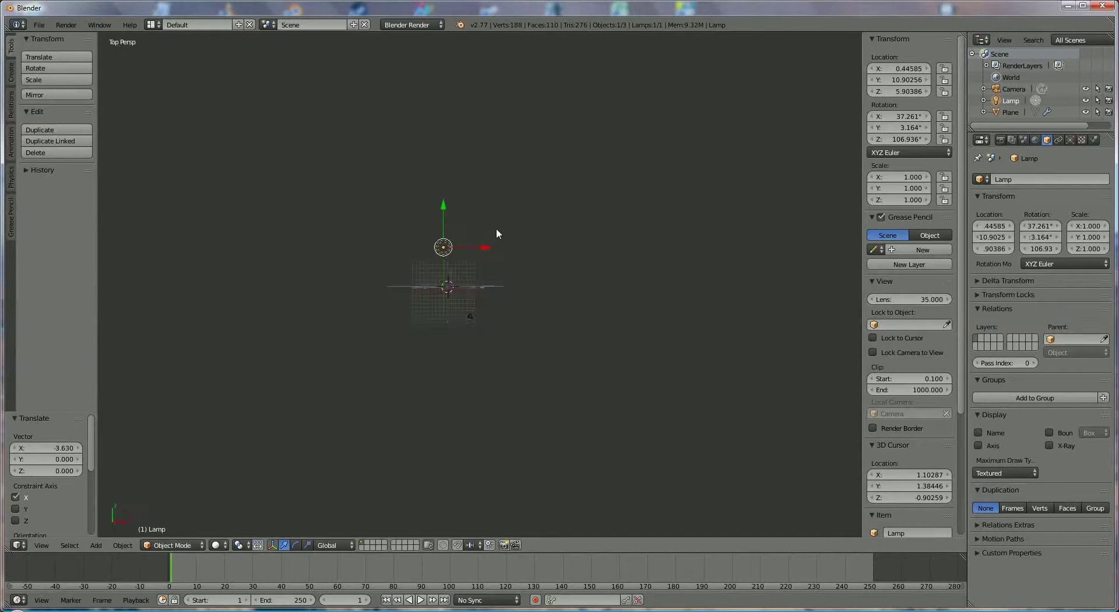
pyautogui.scroll(5, 494, 288)
pyautogui.press('g')
pyautogui.press('x')
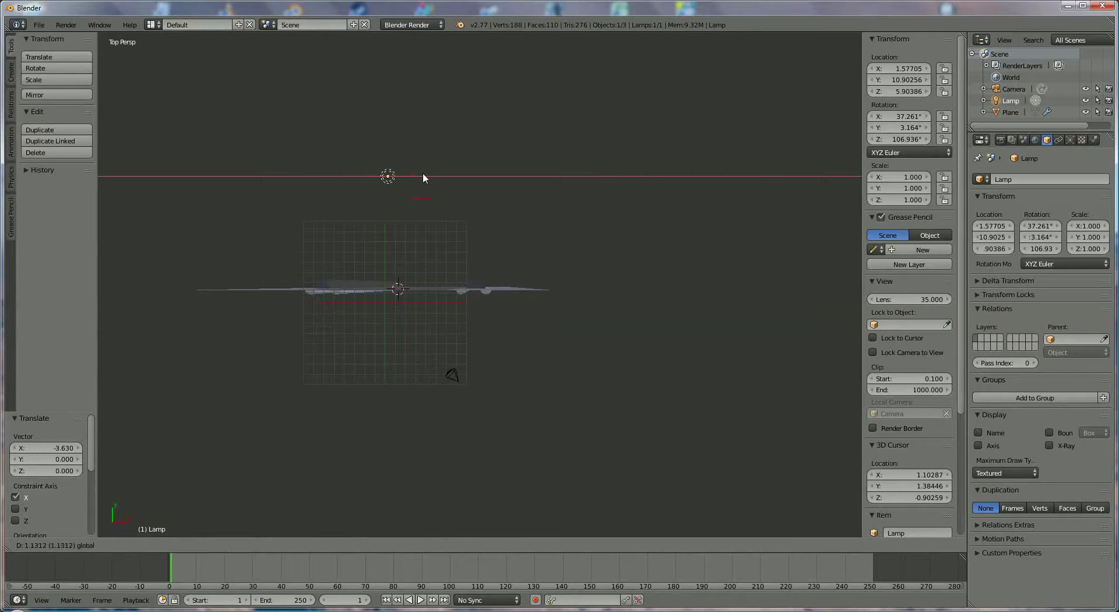
pyautogui.click(421, 175)
pyautogui.moveTo(460, 281); pyautogui.dragTo(444, 405, button='middle')
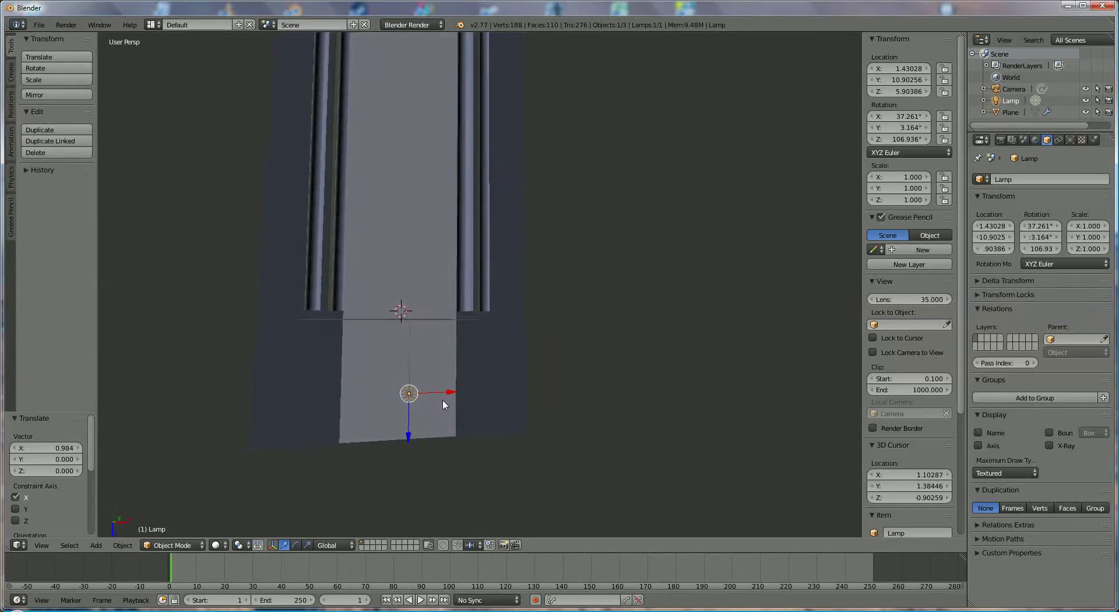
pyautogui.press('KP_3')
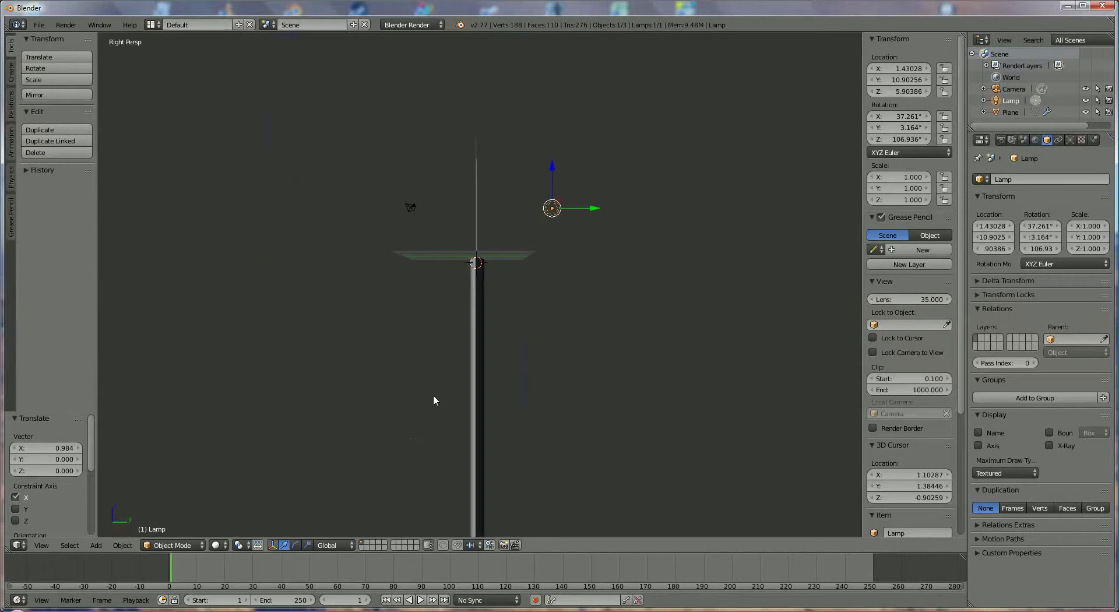
pyautogui.press('KP_1')
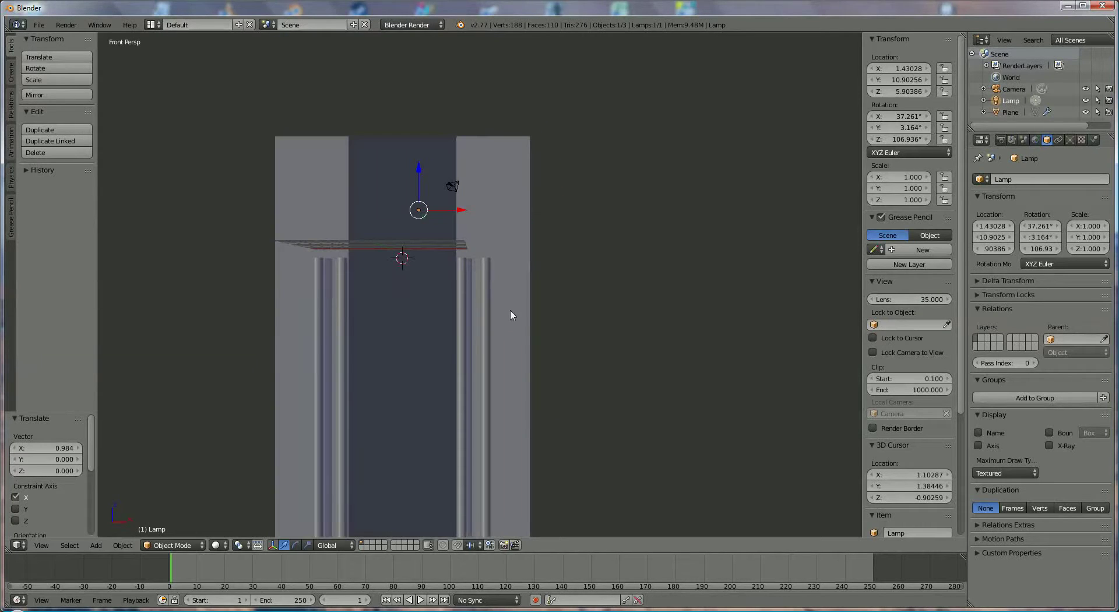
pyautogui.moveTo(512, 315); pyautogui.dragTo(466, 263, button='middle')
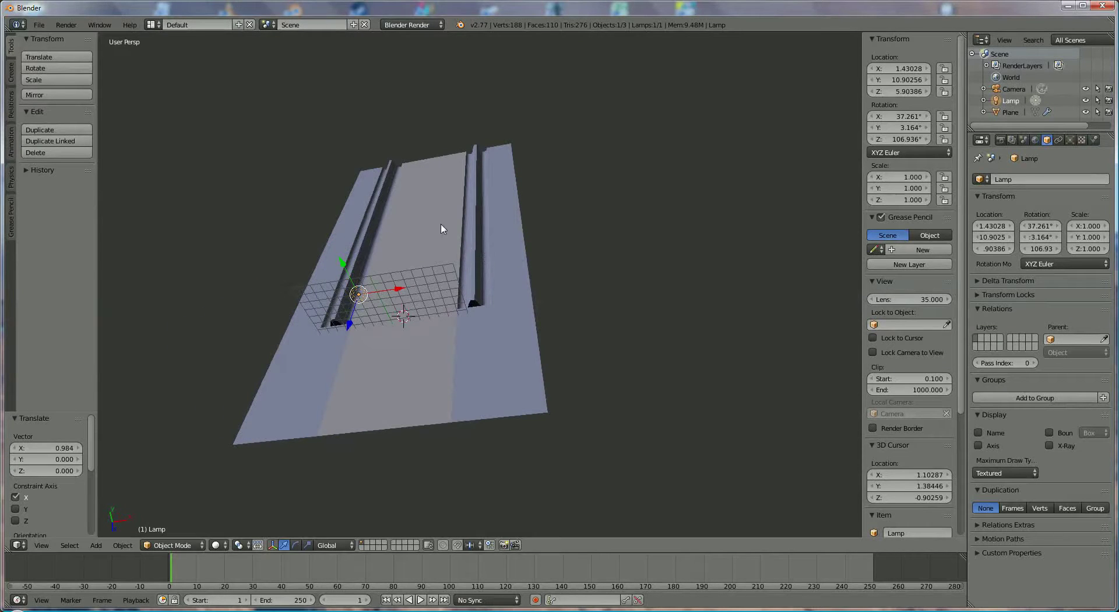
# Step: Duplicate the lamp and place the copy further back above the model, at about X 2.6, Y 13.9, Z -23.1
pyautogui.hotkey('shift', 'd')
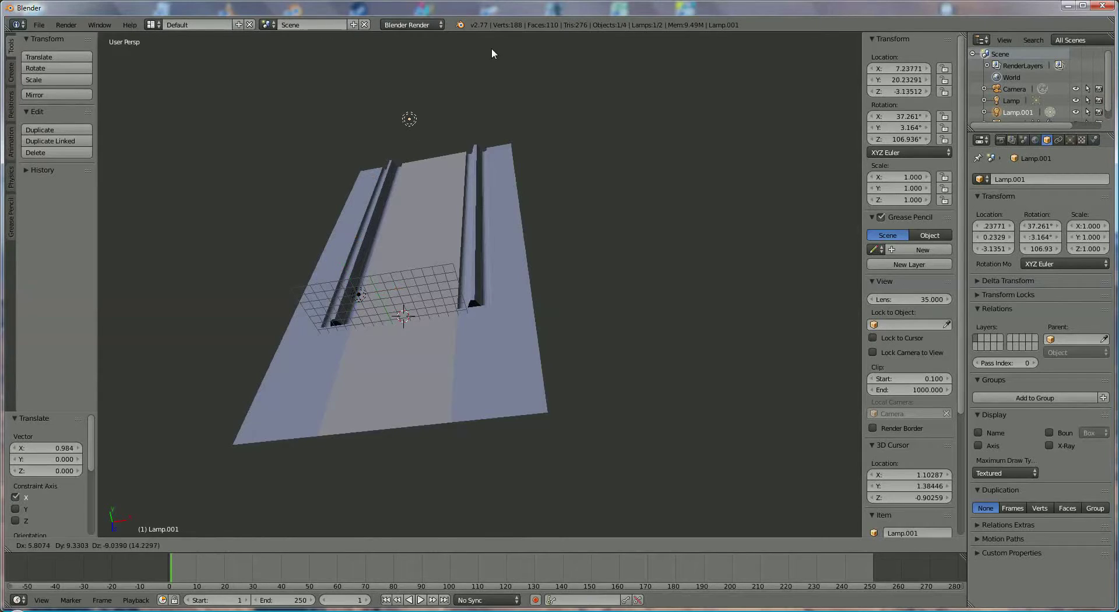
pyautogui.click(491, 48)
pyautogui.moveTo(517, 177); pyautogui.dragTo(487, 286, button='middle')
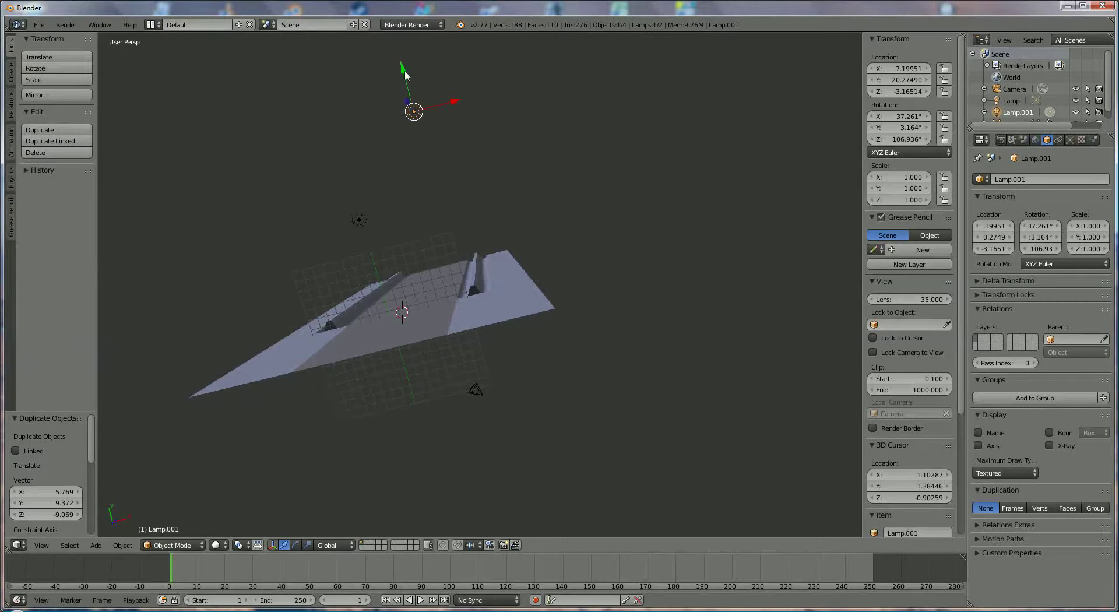
pyautogui.moveTo(405, 70); pyautogui.dragTo(418, 125)
pyautogui.moveTo(474, 198); pyautogui.dragTo(532, 262, button='middle')
pyautogui.moveTo(509, 180); pyautogui.dragTo(426, 134)
pyautogui.moveTo(426, 134); pyautogui.dragTo(479, 246, button='middle')
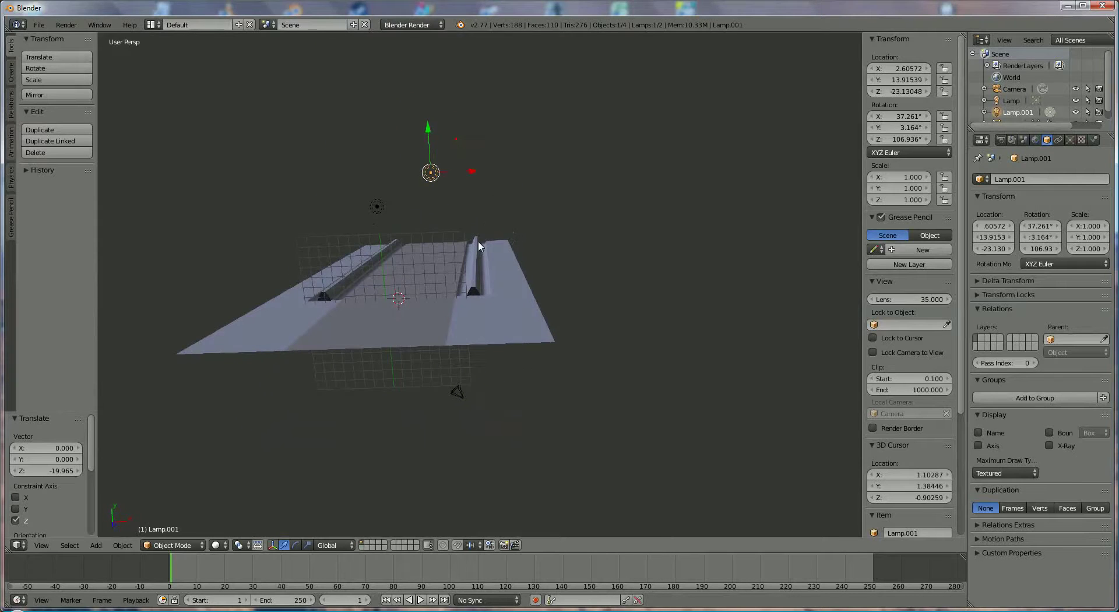
# Step: Move the camera about 16.7 along Y, then look through it with Lock Camera to View enabled
pyautogui.rightClick(460, 397)
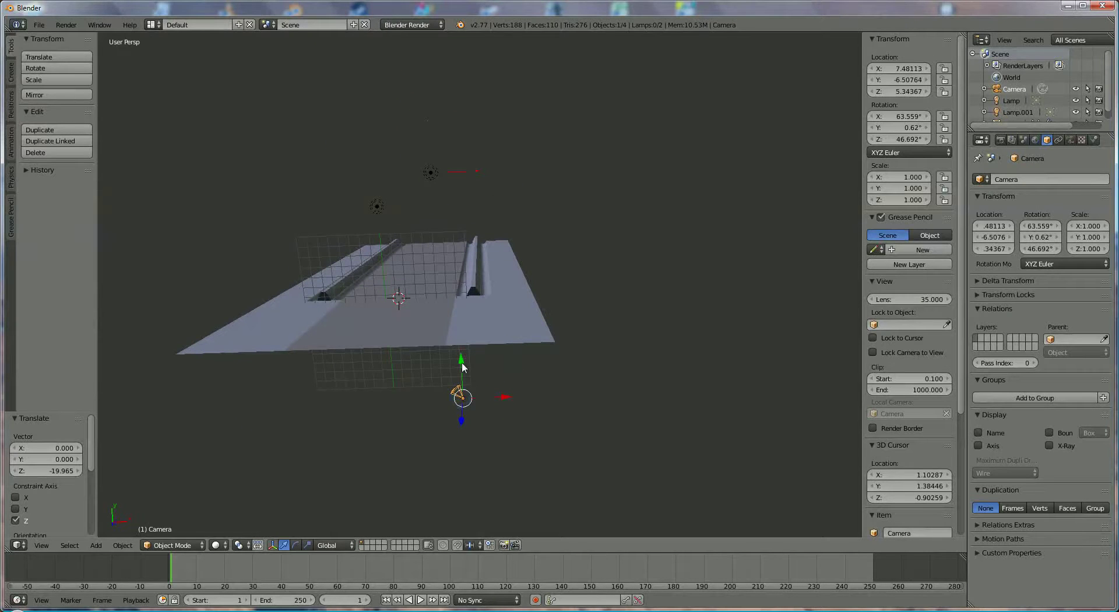
pyautogui.moveTo(463, 367); pyautogui.dragTo(460, 174)
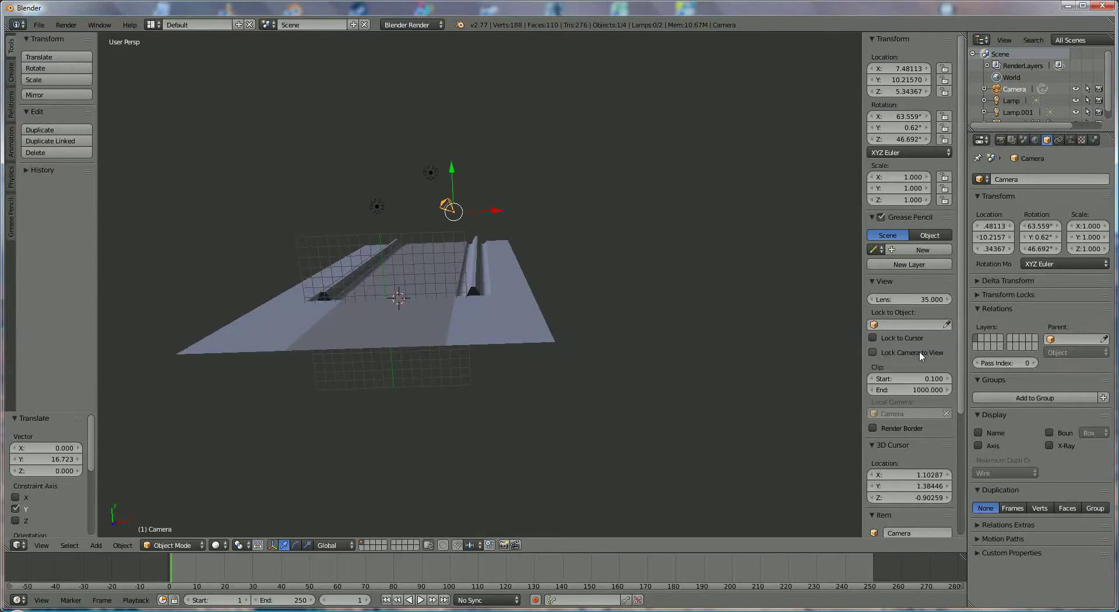
pyautogui.click(874, 353)
pyautogui.press('KP_0')
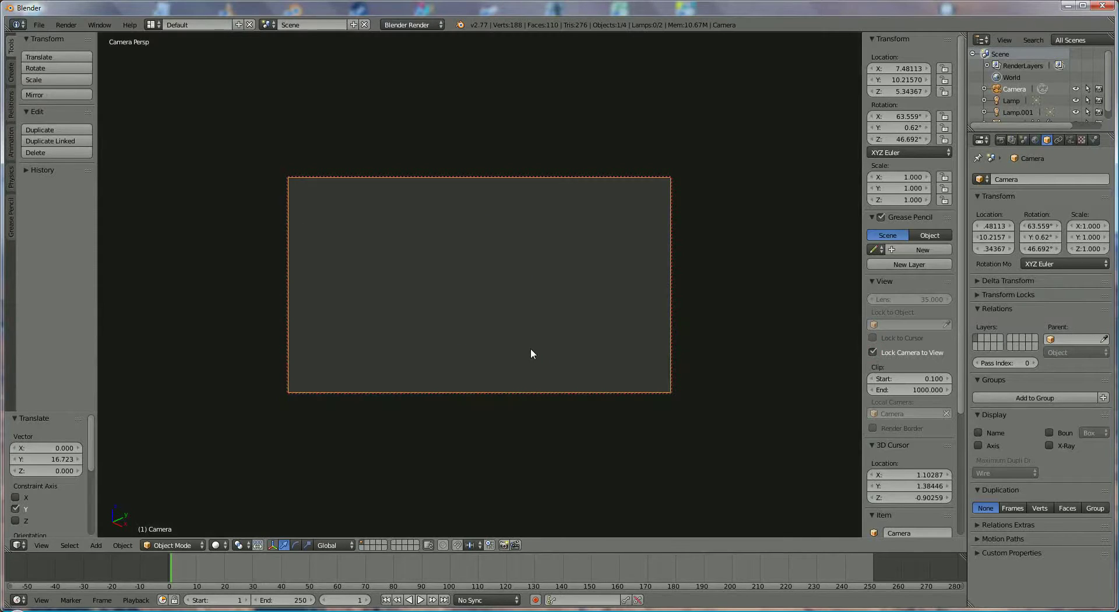
# Step: Aim the camera down the model's length from about X 1.5, Y 12.2, Z 27.5 and unlock it from the view
pyautogui.scroll(-6, 486, 366)
pyautogui.moveTo(480, 356); pyautogui.dragTo(579, 353, button='middle')
pyautogui.scroll(3, 574, 357)
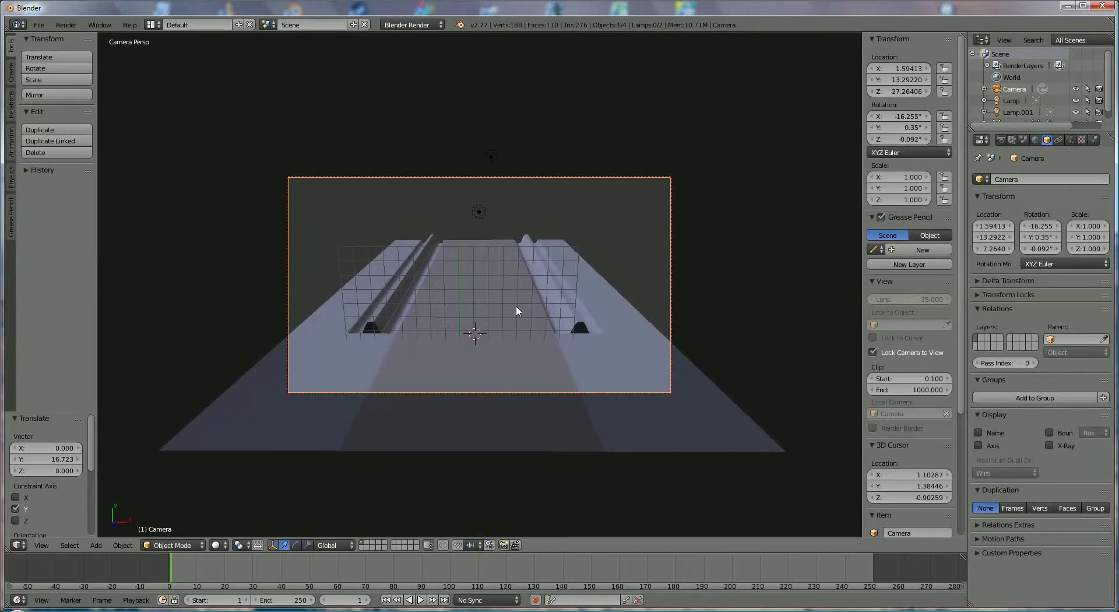
pyautogui.moveTo(516, 303); pyautogui.dragTo(519, 301, button='middle')
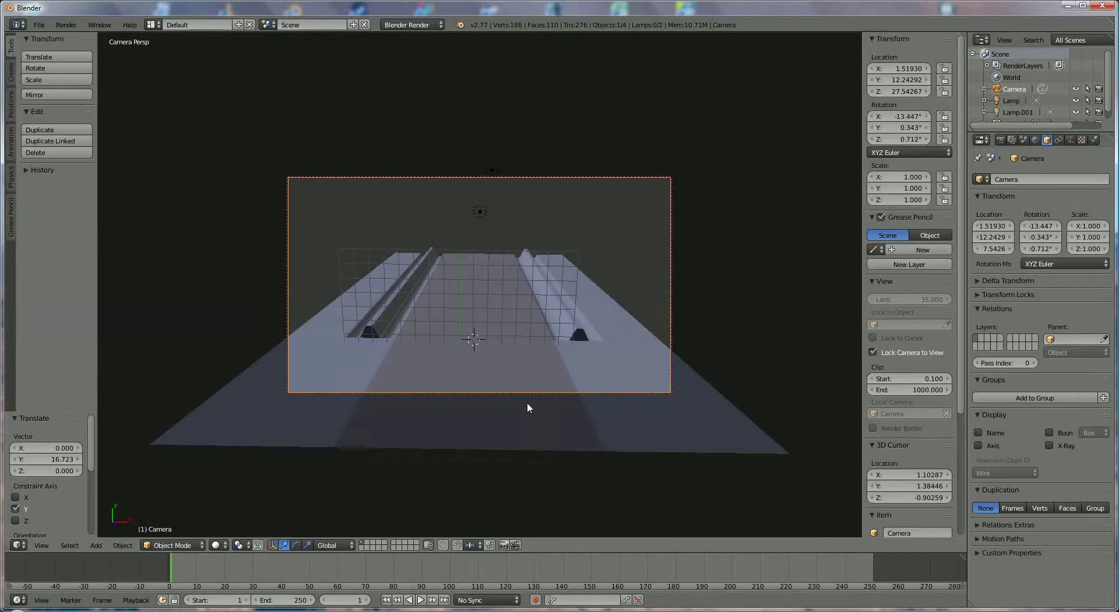
pyautogui.click(872, 353)
pyautogui.moveTo(525, 238); pyautogui.dragTo(600, 350, button='middle')
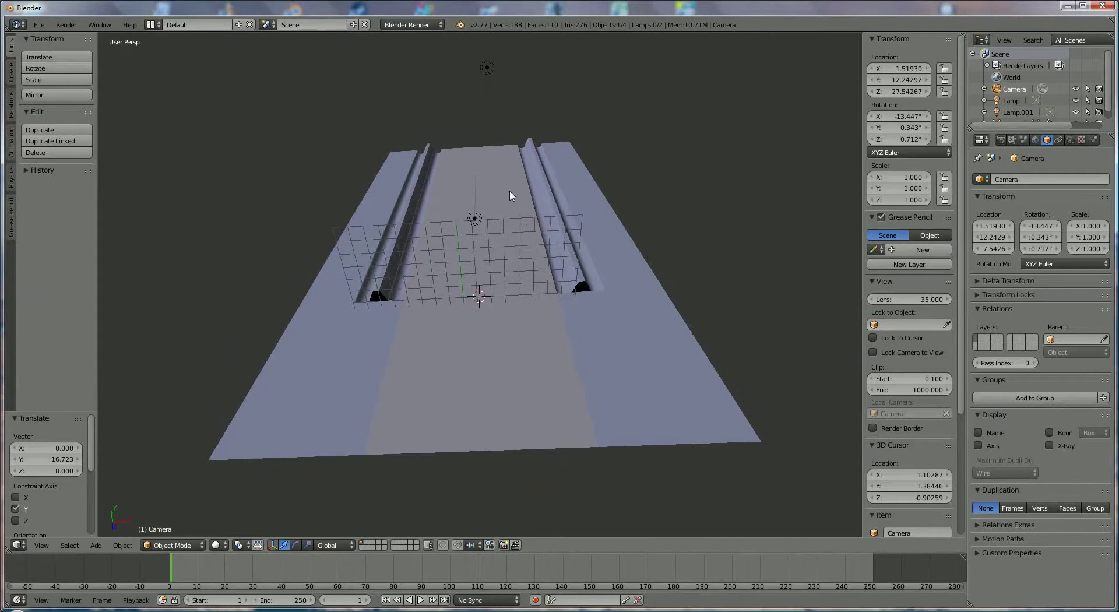
pyautogui.moveTo(512, 195); pyautogui.dragTo(509, 265, button='middle')
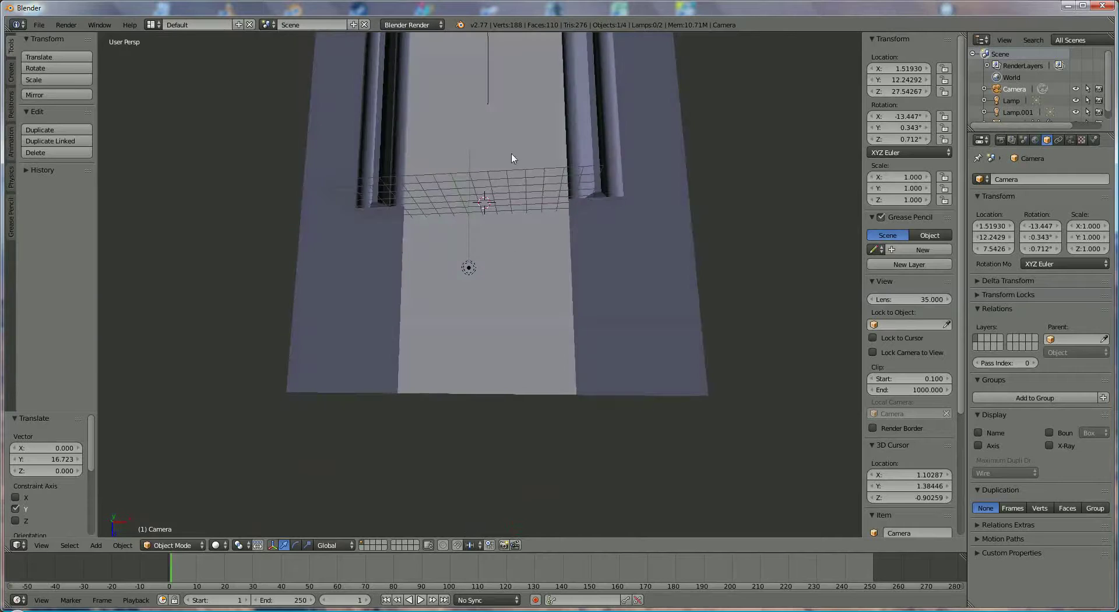
# Step: Select the extruded profile mesh and switch it to Edit Mode
pyautogui.moveTo(512, 158); pyautogui.dragTo(502, 363, button='middle')
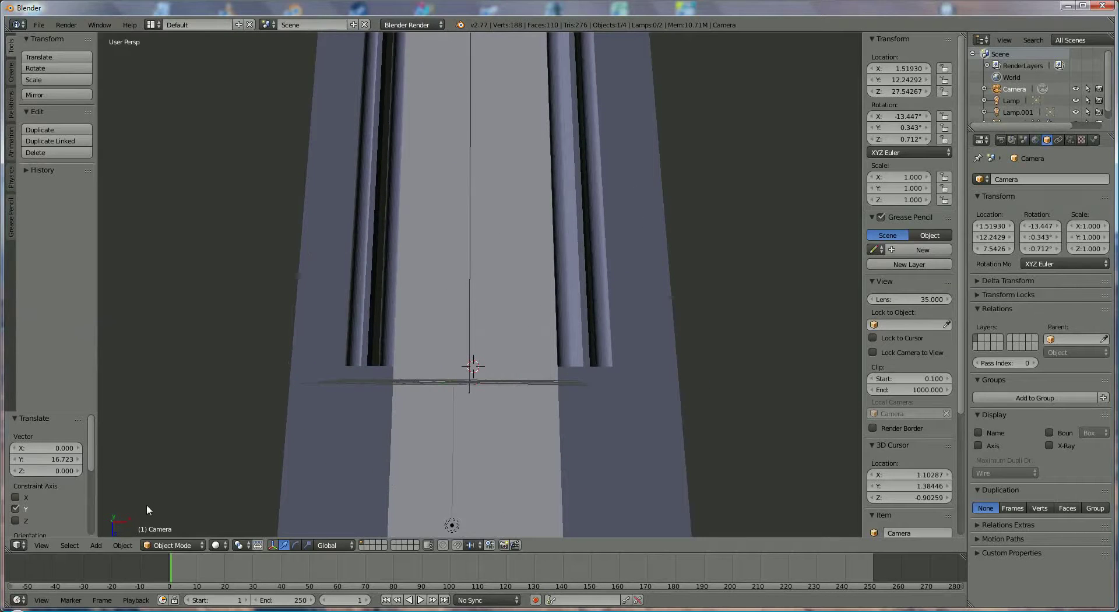
pyautogui.click(170, 545)
pyautogui.rightClick(341, 401)
pyautogui.click(161, 545)
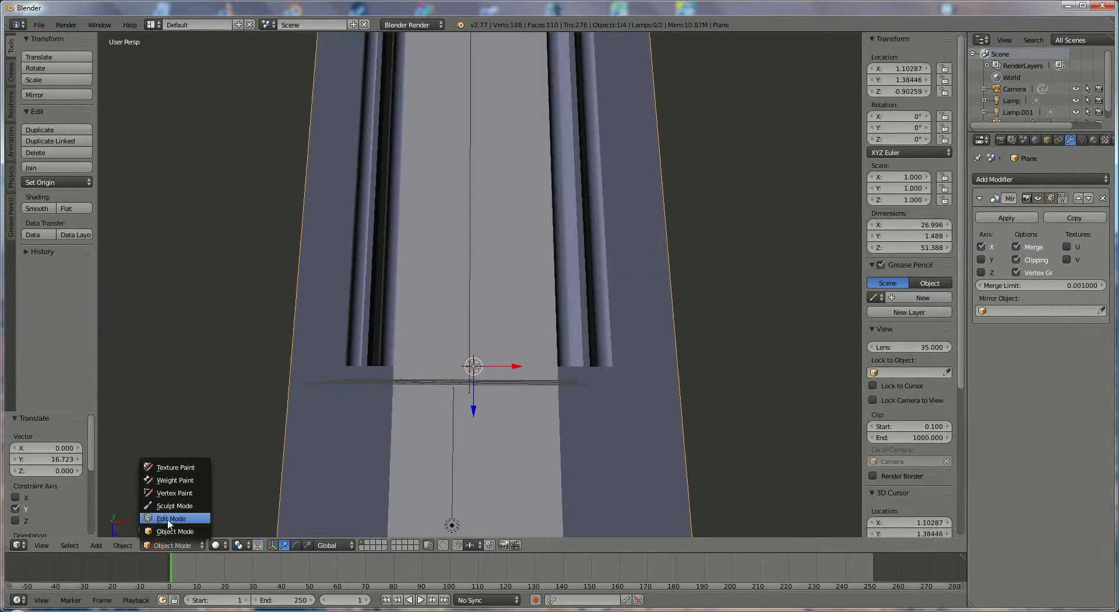
pyautogui.click(171, 518)
pyautogui.moveTo(456, 484); pyautogui.dragTo(551, 465, button='middle')
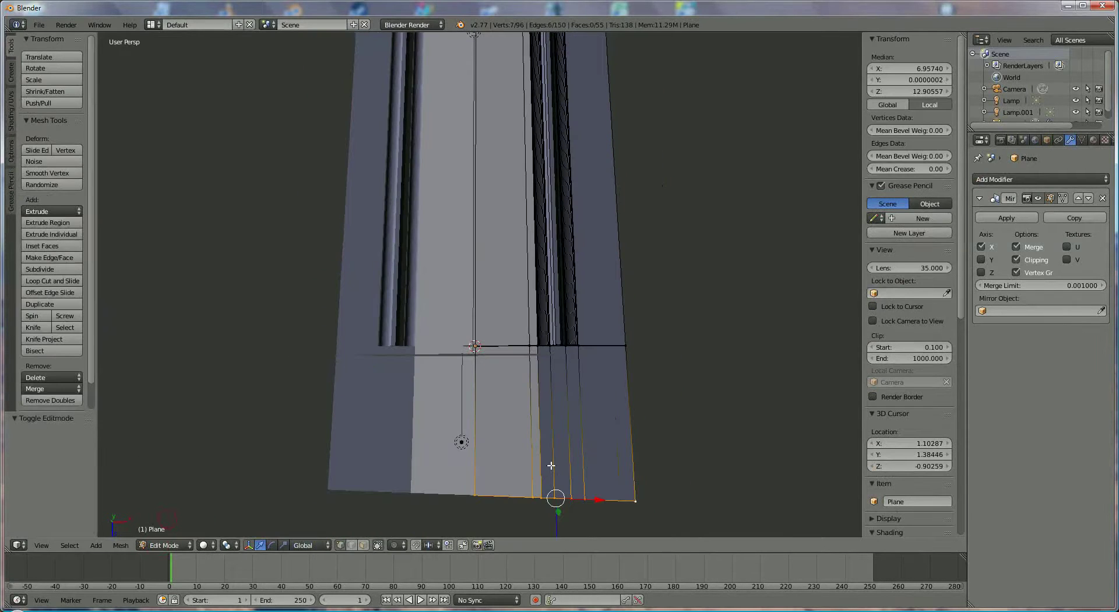
# Step: Widen the model by moving the four vertices along its outer side edge about 7.6 outward along X
pyautogui.rightClick(638, 501)
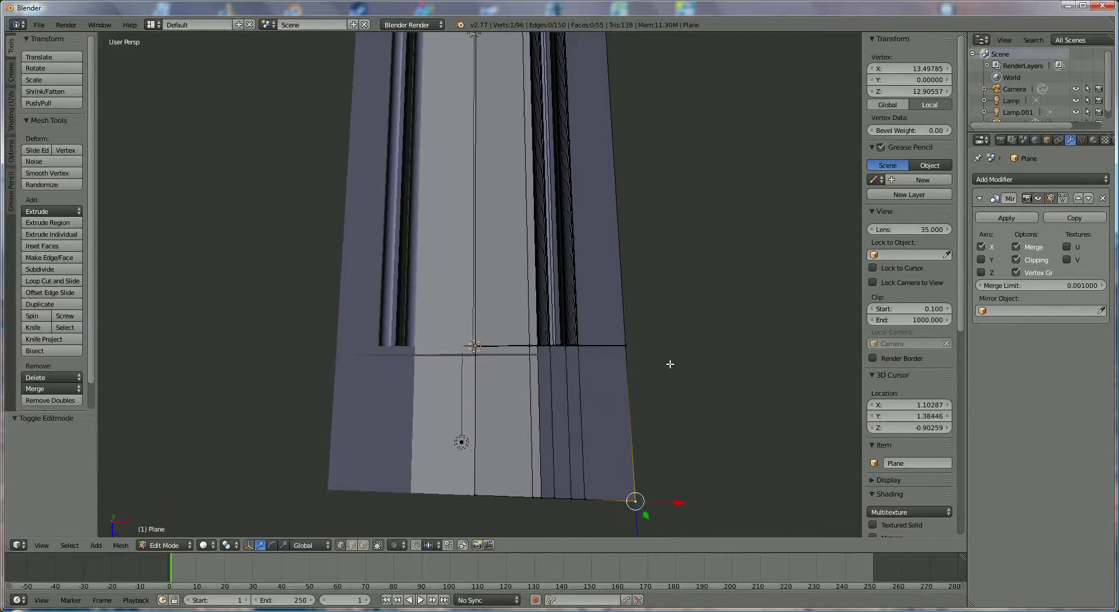
pyautogui.keyDown('shift'); pyautogui.rightClick(630, 347); pyautogui.keyUp('shift')
pyautogui.scroll(2, 689, 387)
pyautogui.keyDown('shift'); pyautogui.moveTo(782, 394); pyautogui.dragTo(508, 412, button='middle'); pyautogui.keyUp('shift')
pyautogui.scroll(1, 585, 461)
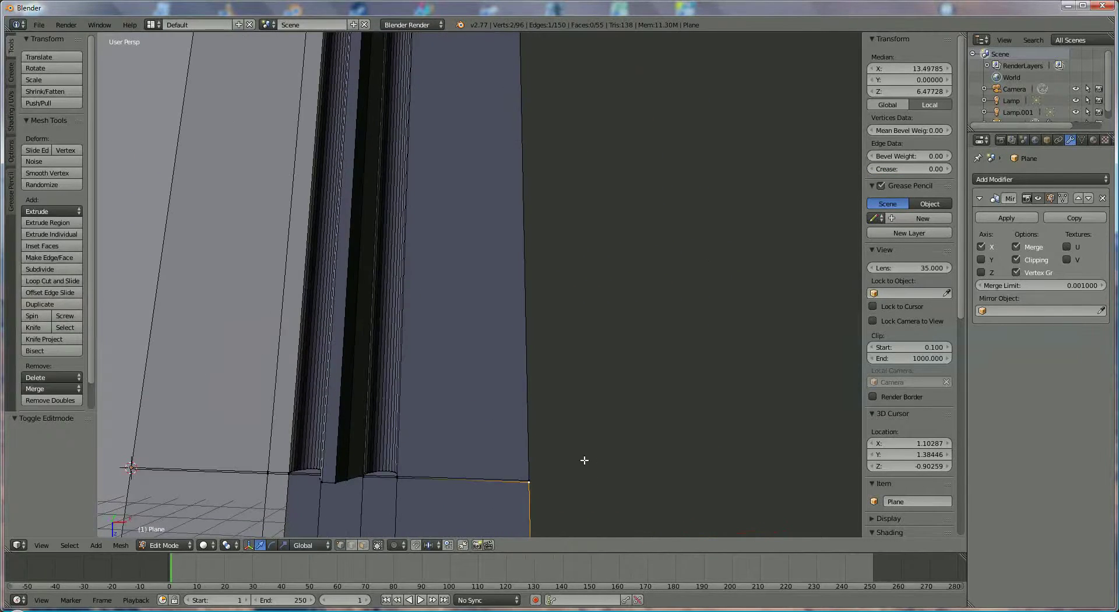
pyautogui.keyDown('shift'); pyautogui.rightClick(538, 476); pyautogui.keyUp('shift')
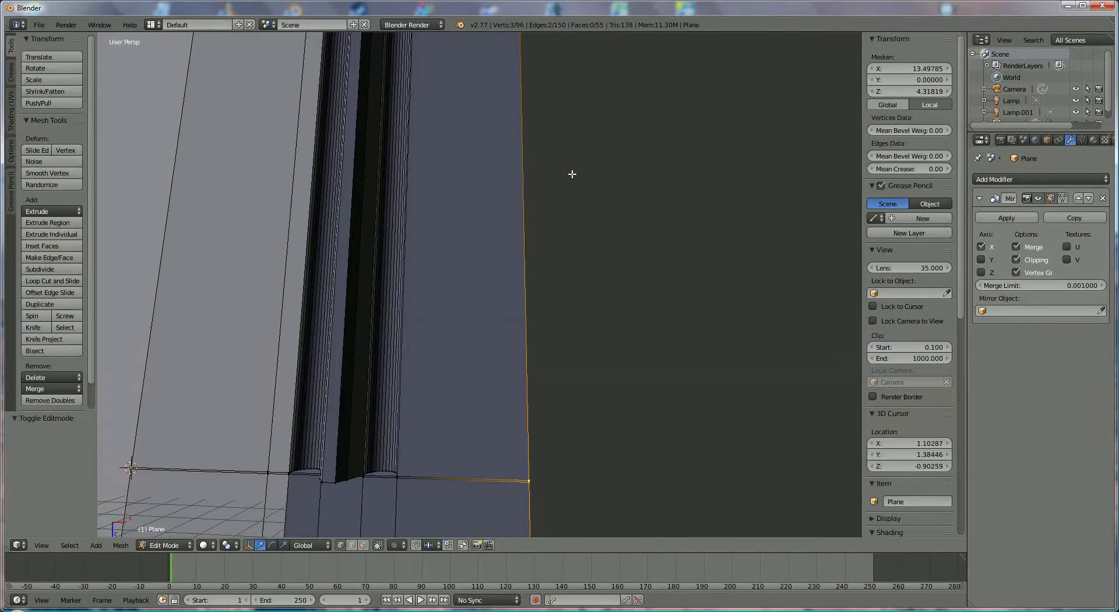
pyautogui.keyDown('shift'); pyautogui.moveTo(554, 213); pyautogui.dragTo(562, 342, button='middle'); pyautogui.keyUp('shift')
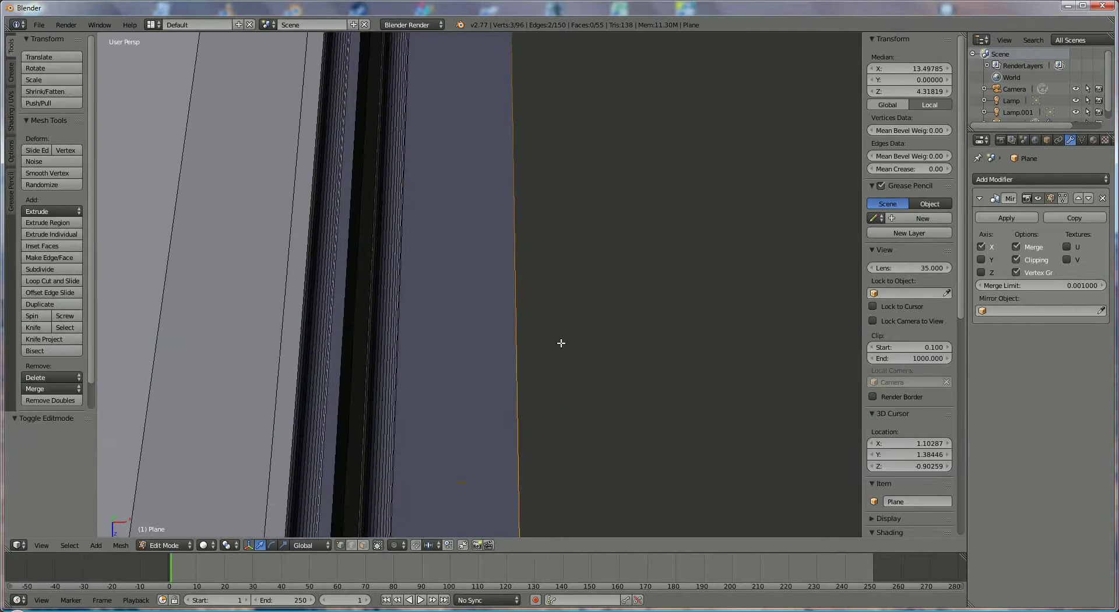
pyautogui.keyDown('shift'); pyautogui.moveTo(560, 199); pyautogui.dragTo(547, 358, button='middle'); pyautogui.keyUp('shift')
pyautogui.keyDown('shift'); pyautogui.rightClick(526, 61); pyautogui.keyUp('shift')
pyautogui.scroll(-5, 584, 233)
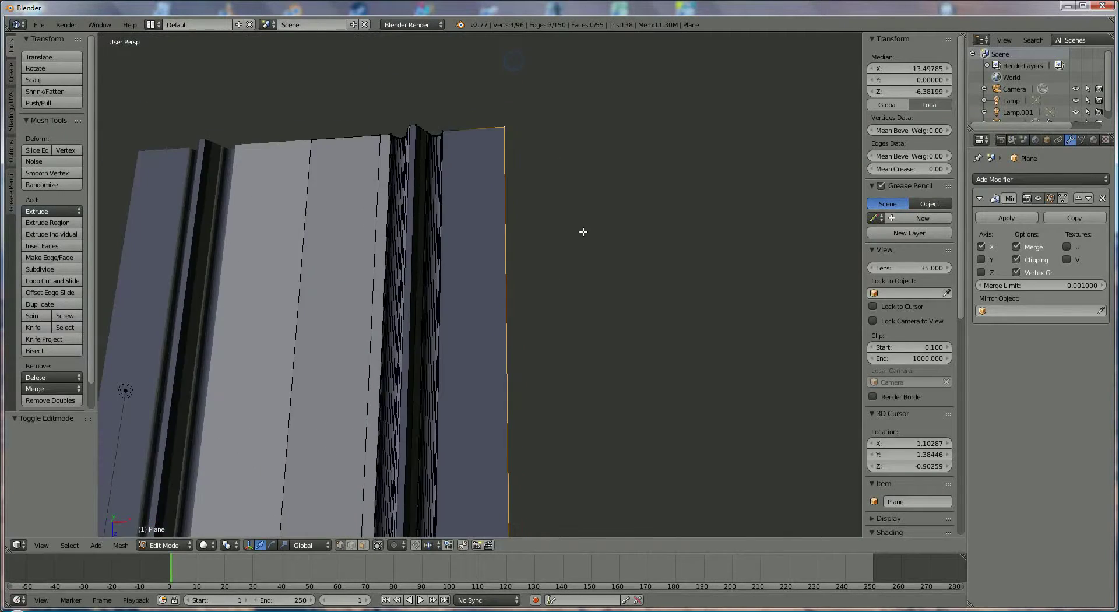
pyautogui.moveTo(529, 434); pyautogui.dragTo(580, 430)
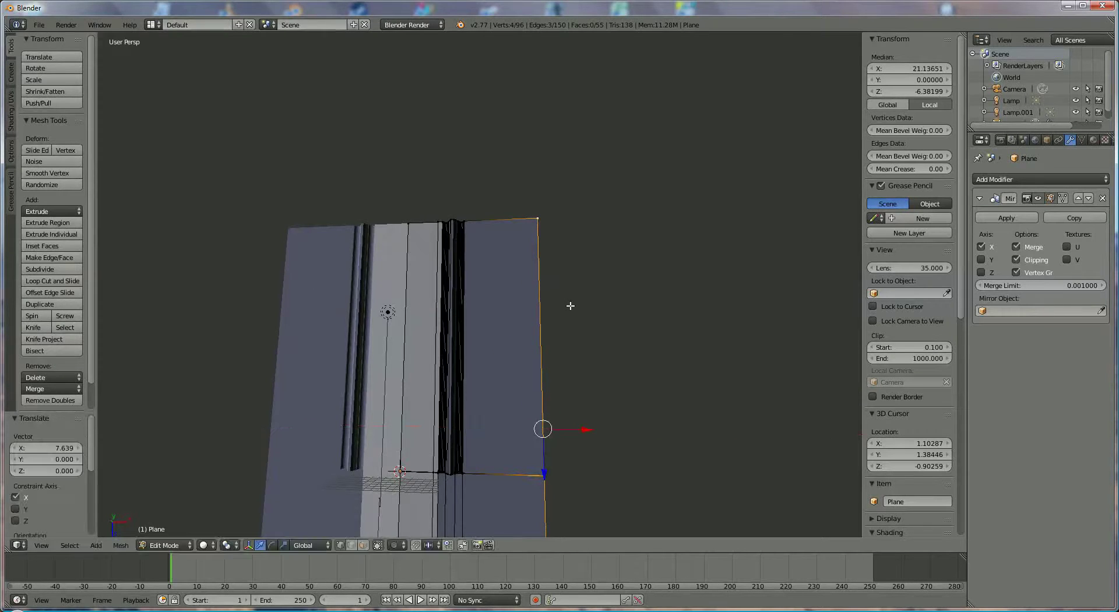
# Step: Select all vertices of the profile's far end and move them about 28.7 further back along Z to lengthen the model
pyautogui.moveTo(572, 305); pyautogui.dragTo(532, 213, button='middle')
pyautogui.rightClick(540, 215)
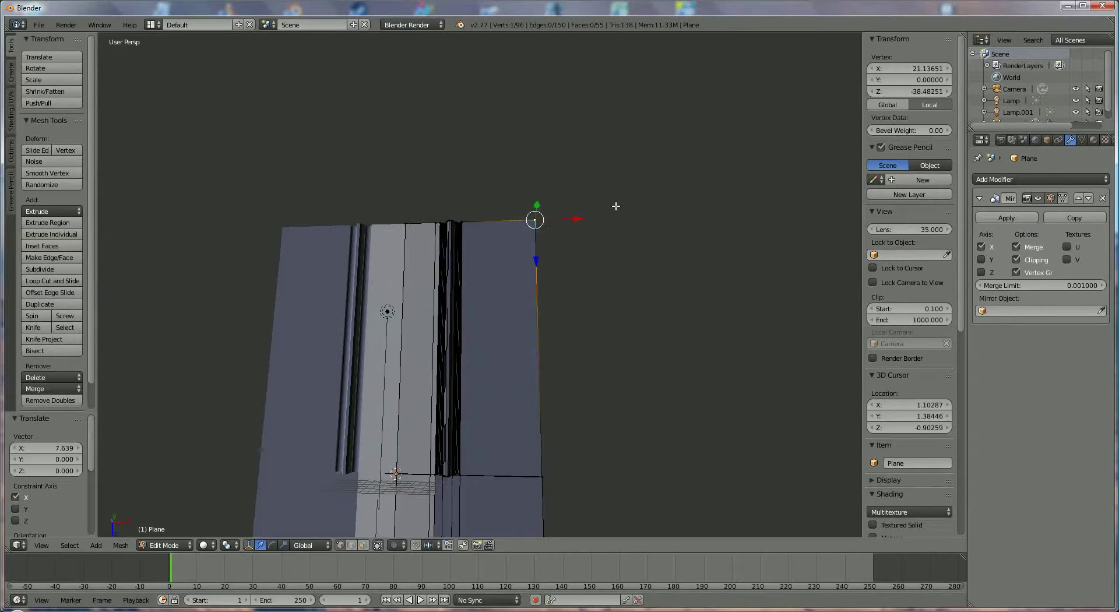
pyautogui.press('c')
pyautogui.moveTo(466, 221); pyautogui.dragTo(399, 219)
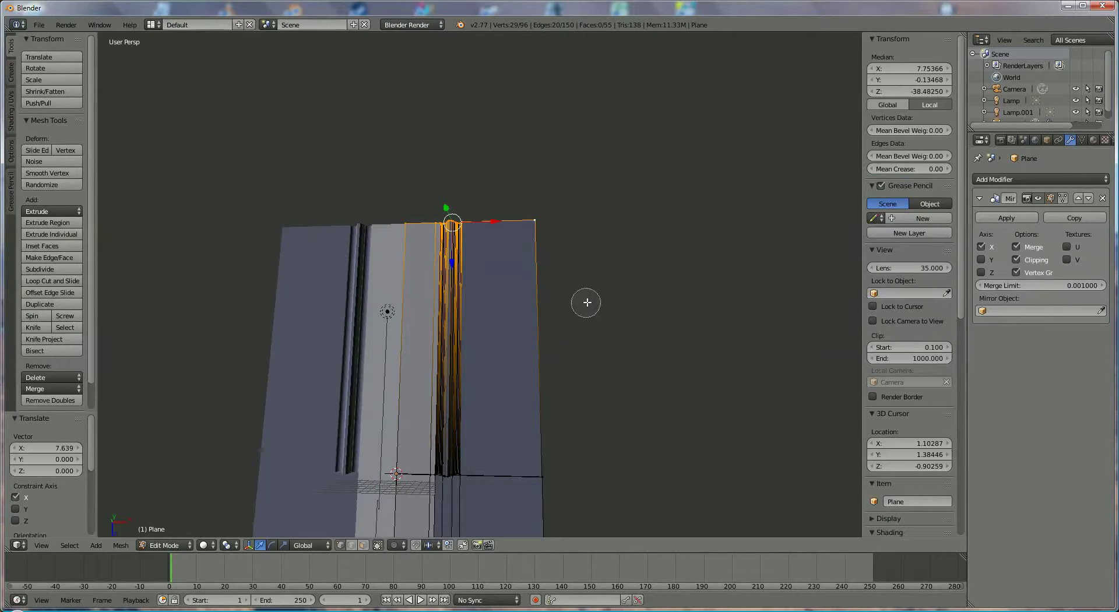
pyautogui.rightClick(577, 332)
pyautogui.moveTo(577, 332)
pyautogui.mouseDown(button='middle')
pyautogui.moveTo(589, 300)
pyautogui.moveTo(585, 389)
pyautogui.moveTo(581, 369)
pyautogui.mouseUp(button='middle')
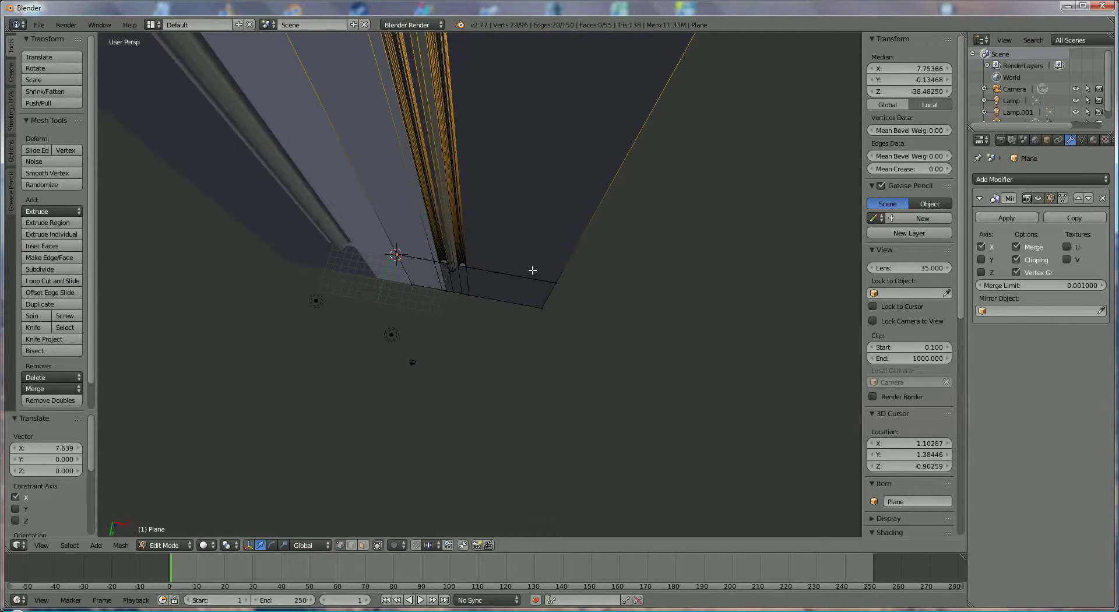
pyautogui.moveTo(532, 271); pyautogui.dragTo(540, 221, button='middle')
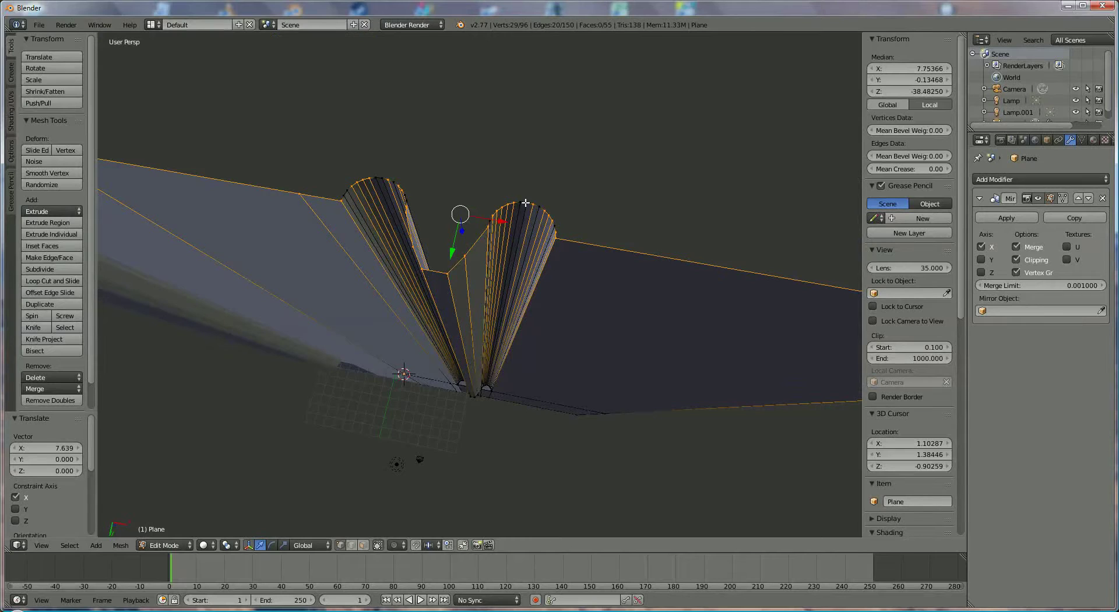
pyautogui.press('c')
pyautogui.moveTo(560, 227)
pyautogui.mouseDown()
pyautogui.moveTo(511, 194)
pyautogui.moveTo(484, 201)
pyautogui.moveTo(458, 257)
pyautogui.moveTo(417, 265)
pyautogui.moveTo(407, 200)
pyautogui.moveTo(380, 180)
pyautogui.moveTo(317, 204)
pyautogui.mouseUp()
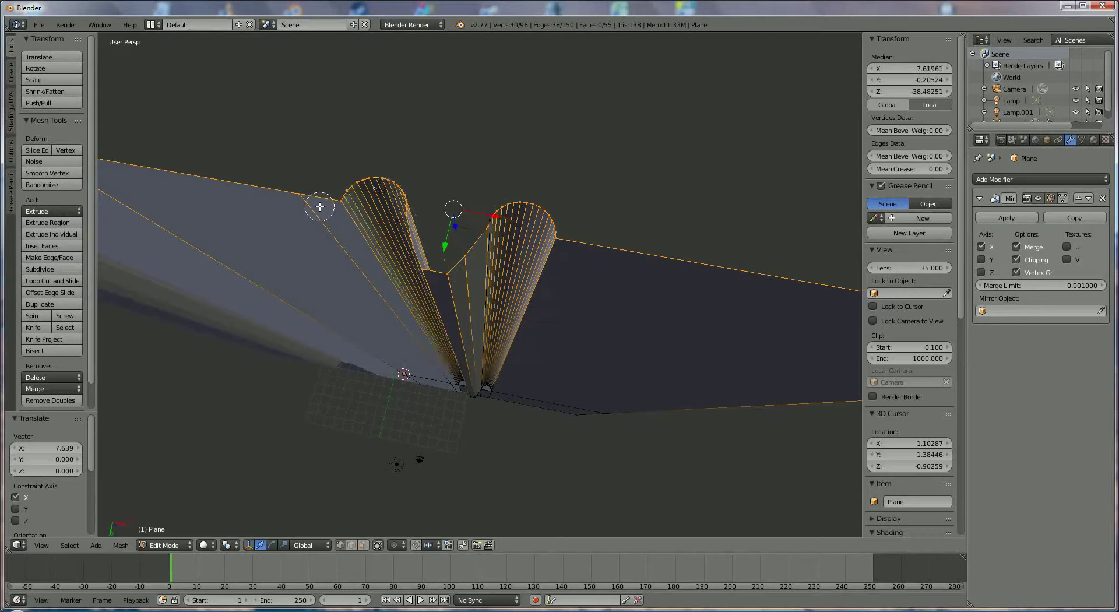
pyautogui.rightClick(661, 144)
pyautogui.moveTo(660, 245); pyautogui.dragTo(628, 282, button='middle')
pyautogui.scroll(-5, 602, 258)
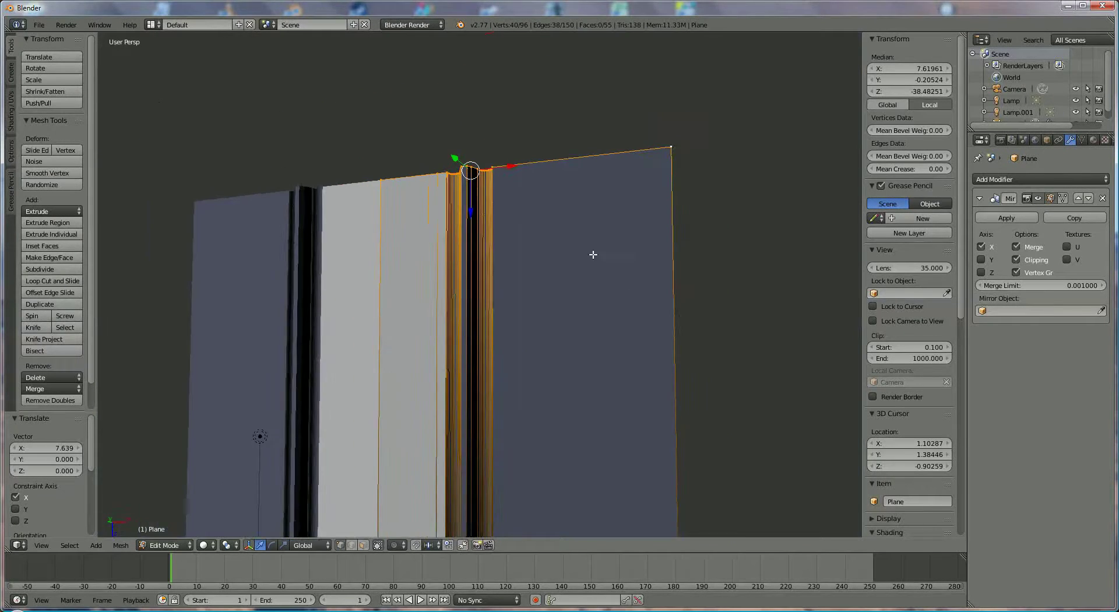
pyautogui.moveTo(473, 214); pyautogui.dragTo(502, 162)
pyautogui.scroll(-2, 515, 167)
pyautogui.scroll(-3, 515, 167)
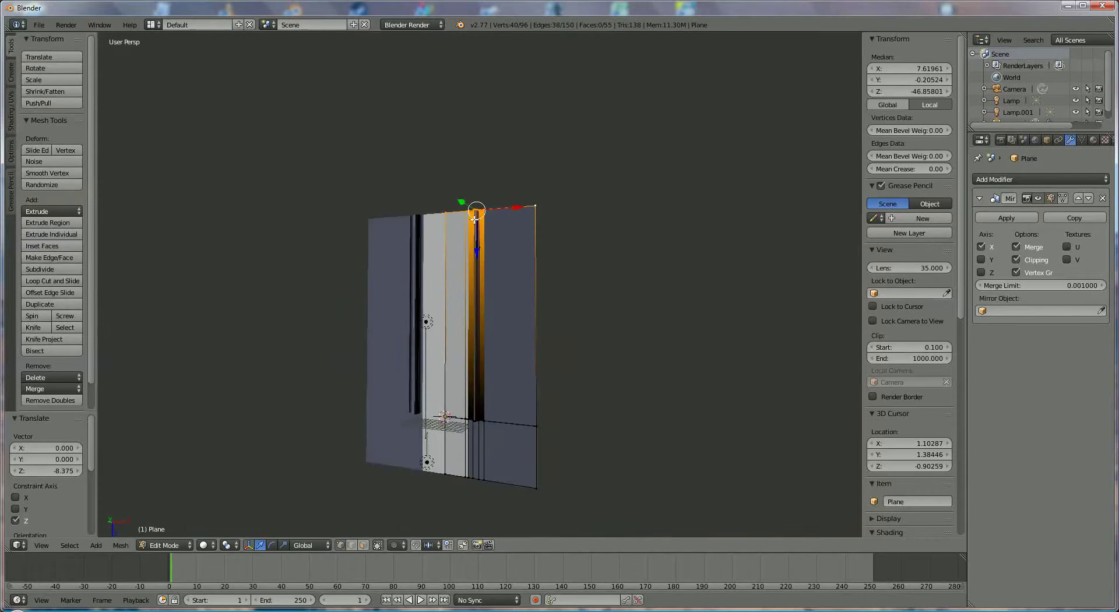
pyautogui.moveTo(477, 249); pyautogui.dragTo(478, 163)
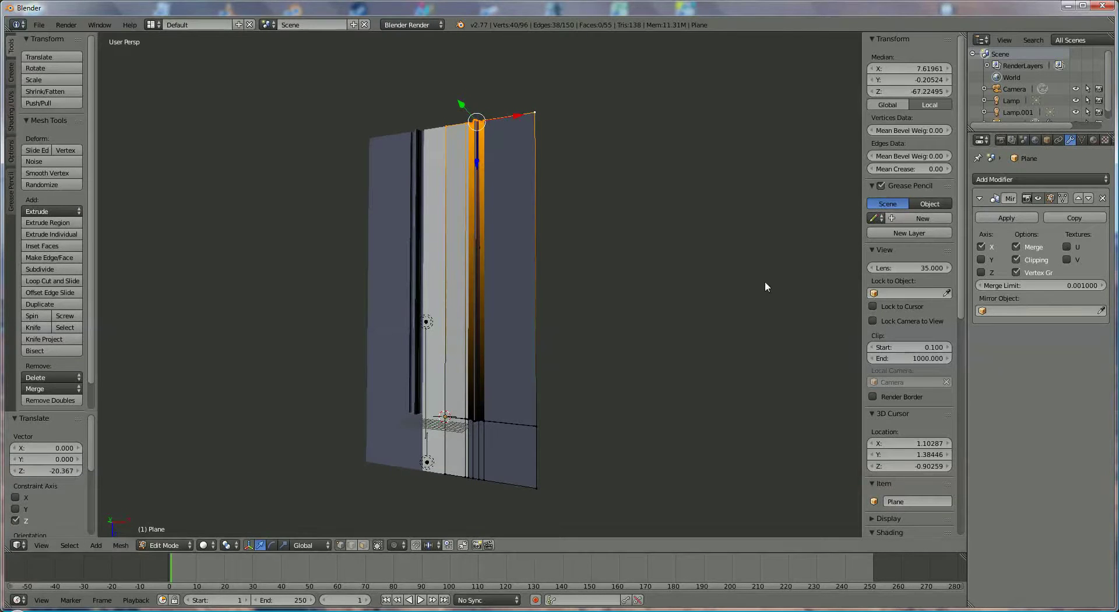
# Step: Return to Object Mode and apply the Mirror modifier to the profile mesh
pyautogui.moveTo(589, 379); pyautogui.dragTo(619, 271, button='middle')
pyautogui.scroll(5, 619, 271)
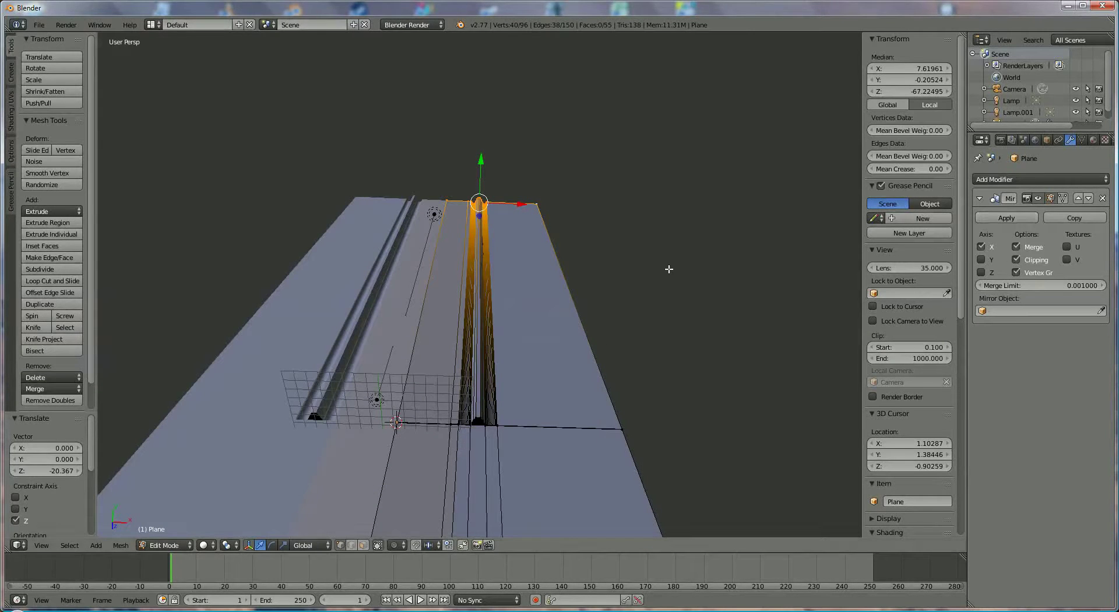
pyautogui.click(1011, 220)
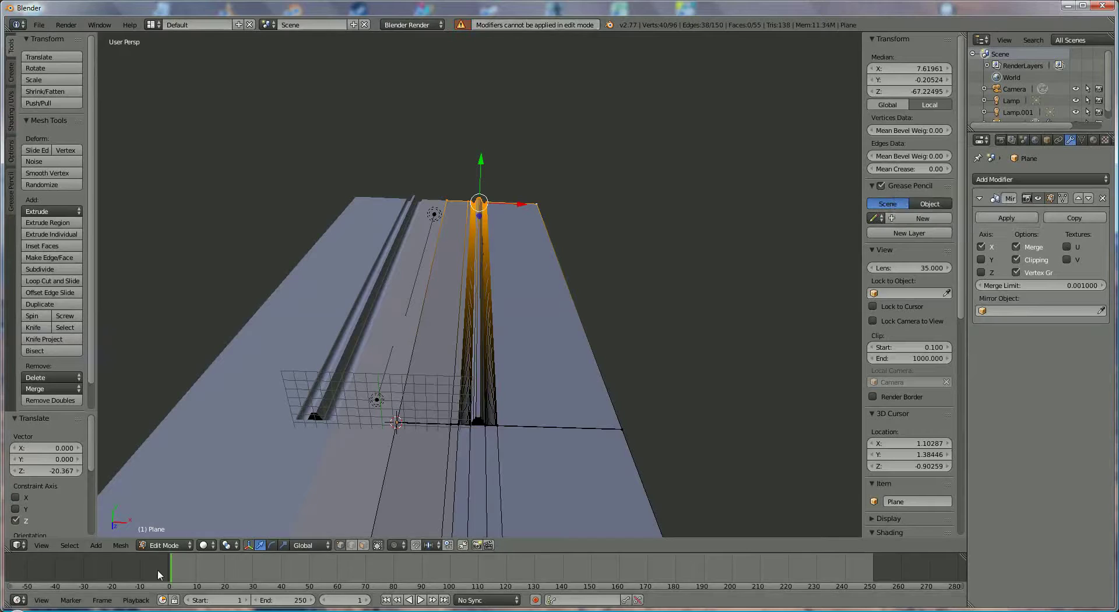
pyautogui.click(152, 547)
pyautogui.click(171, 531)
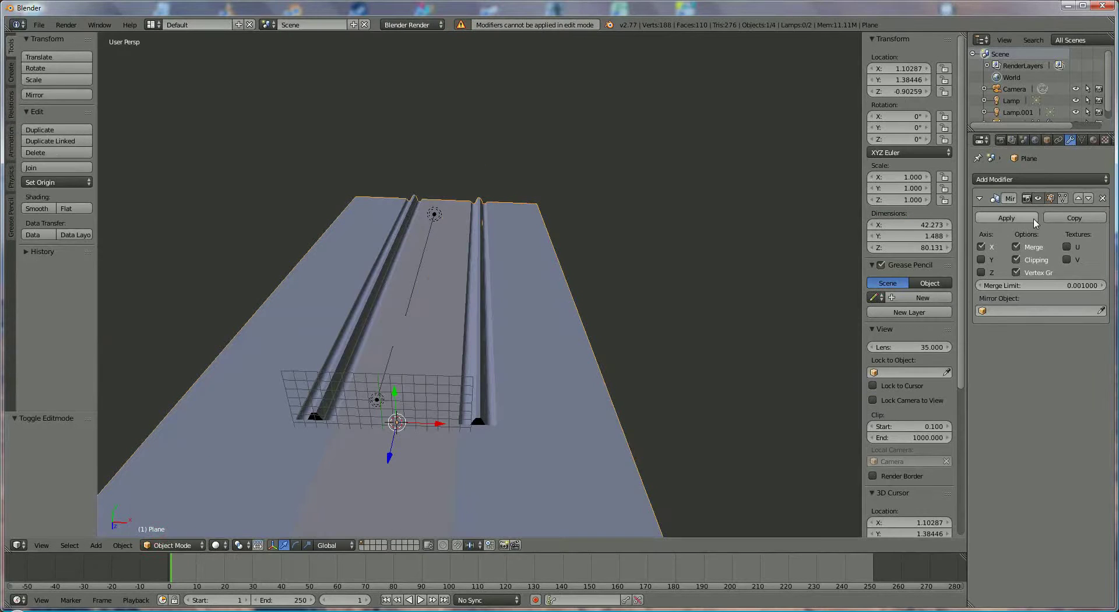
pyautogui.click(1007, 217)
# Step: Add a plane and raise it above the model to about X 2.5, Y 15.3
pyautogui.moveTo(649, 385)
pyautogui.mouseDown(button='middle')
pyautogui.moveTo(652, 348)
pyautogui.moveTo(667, 354)
pyautogui.moveTo(639, 369)
pyautogui.moveTo(647, 379)
pyautogui.mouseUp(button='middle')
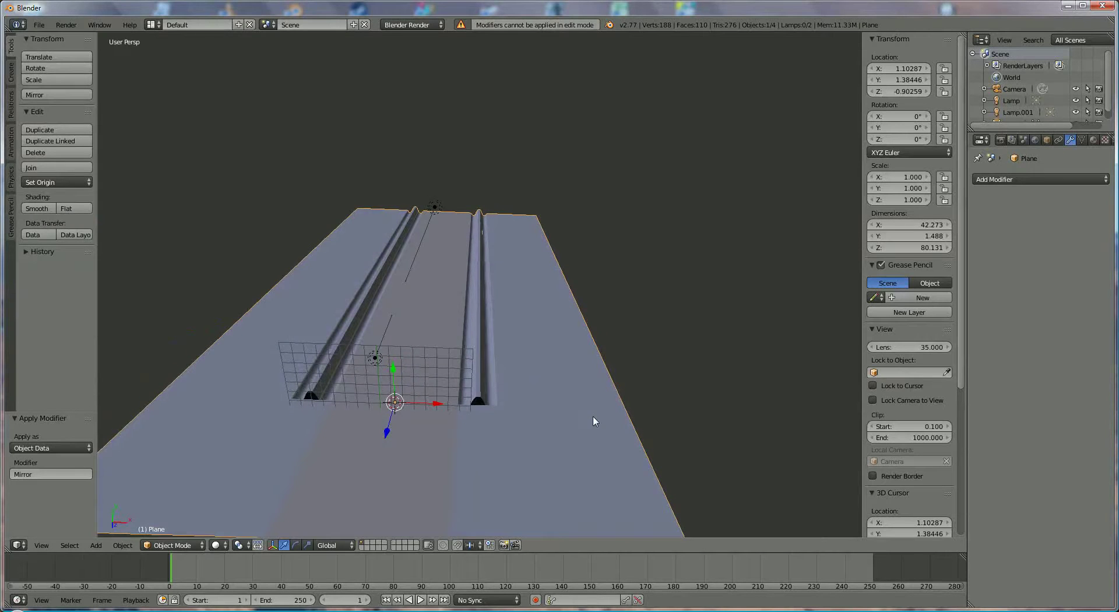
pyautogui.moveTo(594, 422); pyautogui.dragTo(592, 416, button='middle')
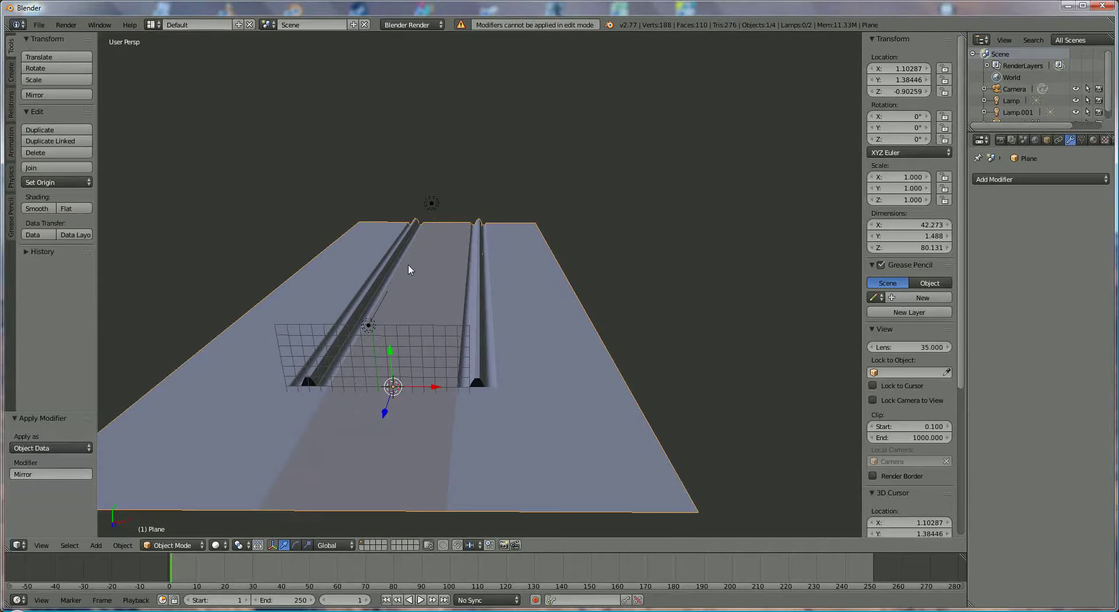
pyautogui.click(96, 545)
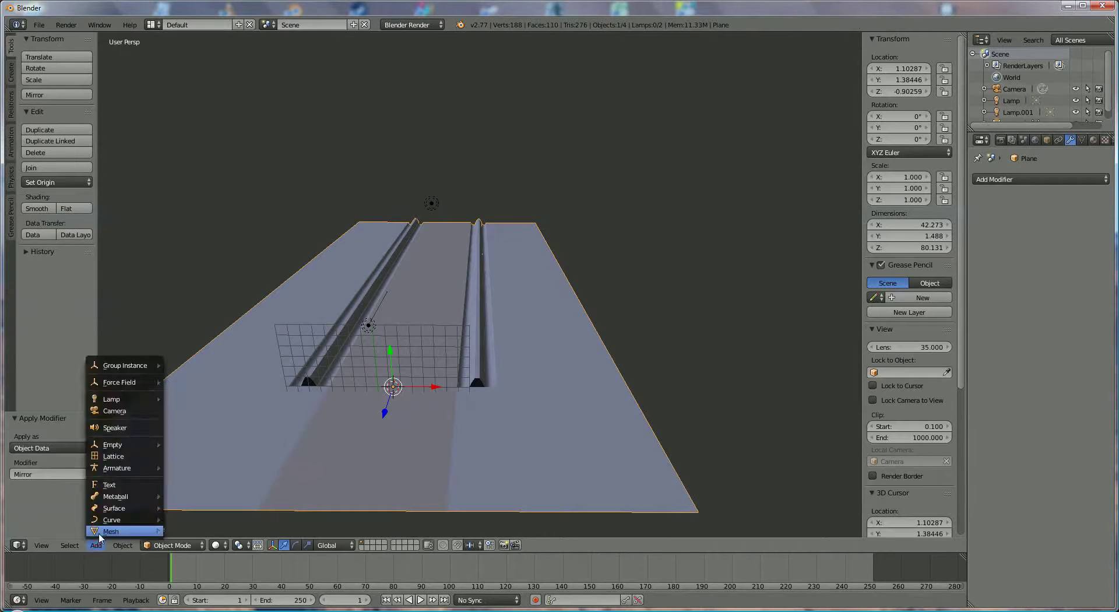
pyautogui.moveTo(107, 530)
pyautogui.click(208, 419)
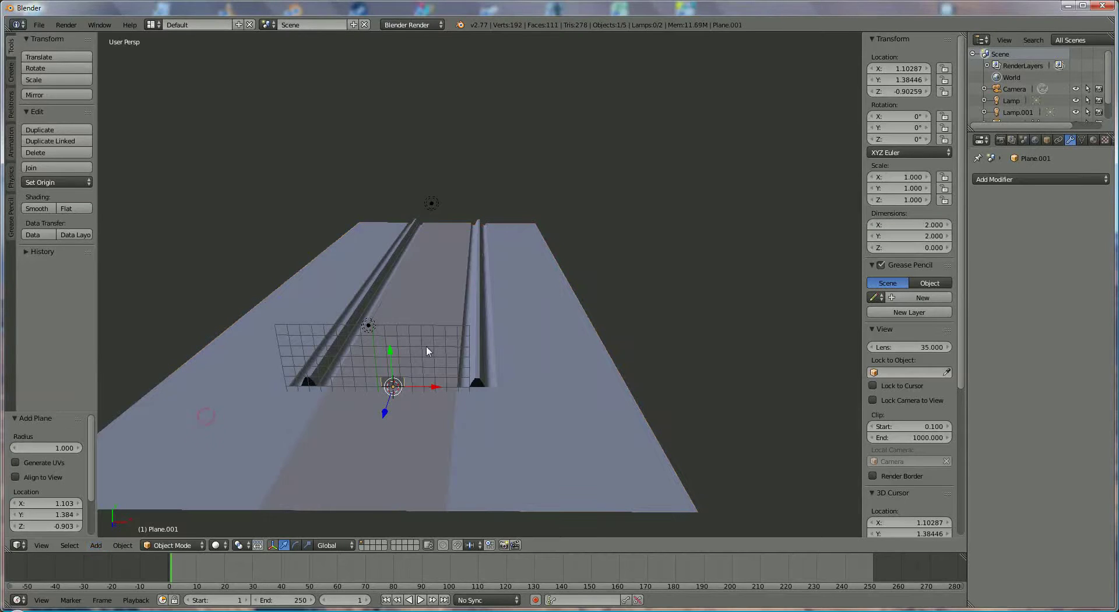
pyautogui.moveTo(391, 357); pyautogui.dragTo(441, 239)
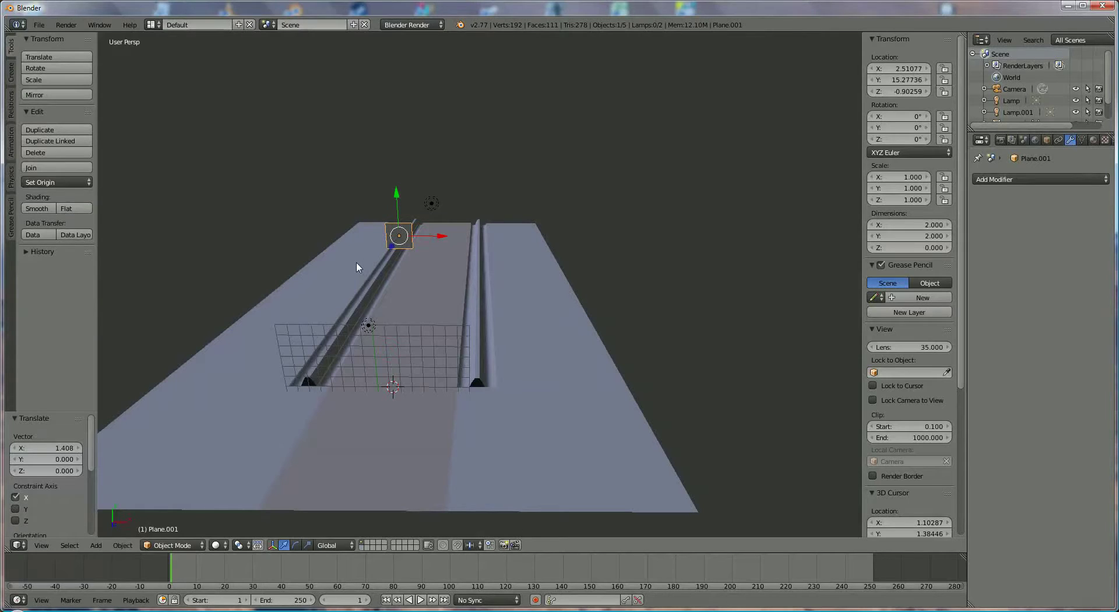
# Step: Stretch the new plane along X by a factor of about 15.8
pyautogui.press('s')
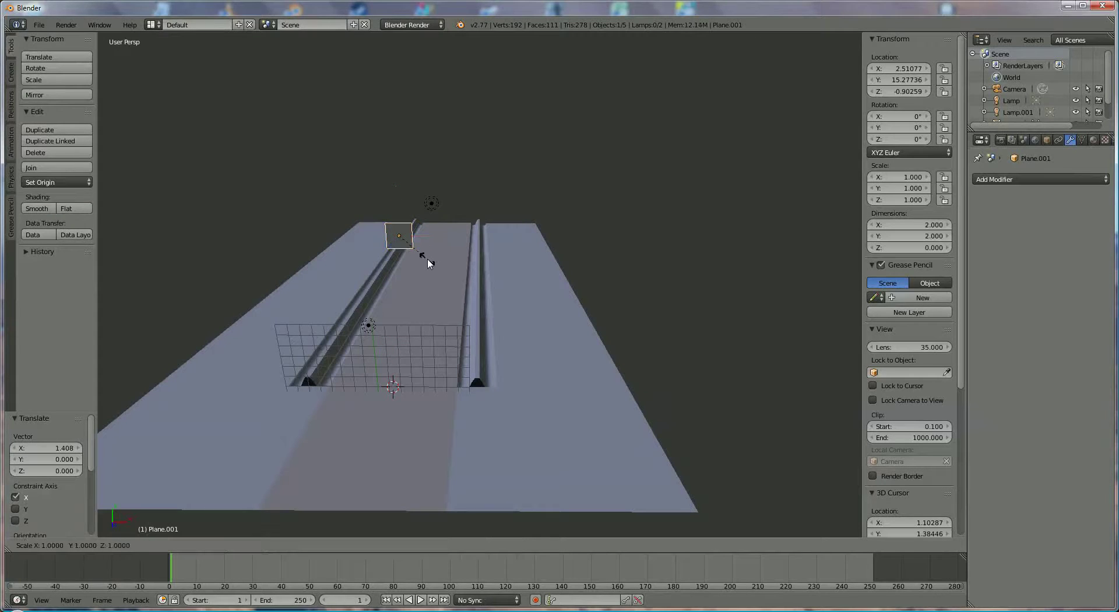
pyautogui.press('x')
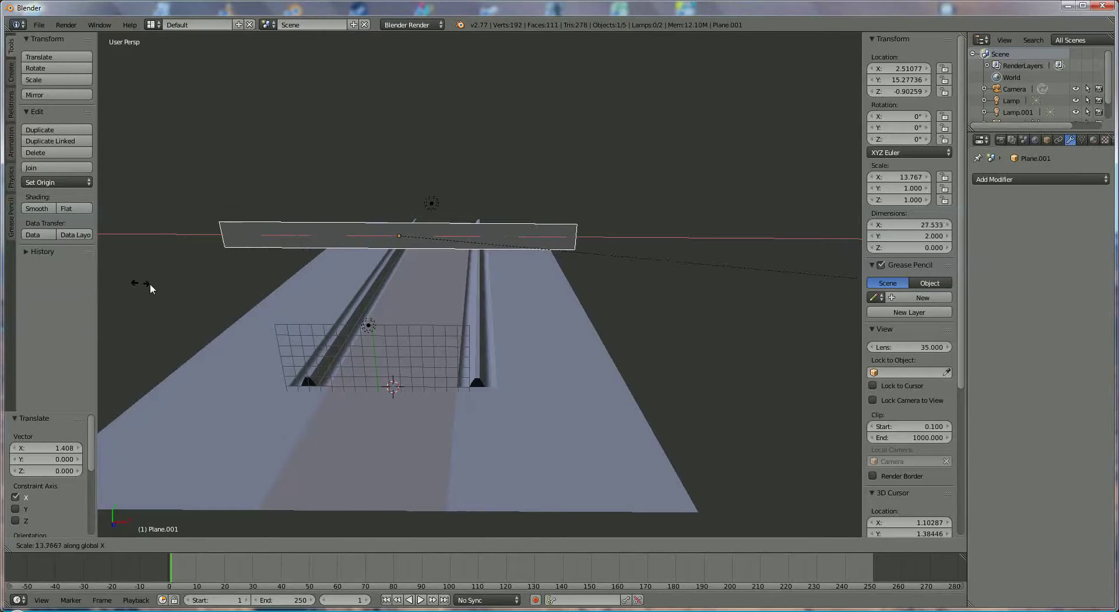
pyautogui.click(201, 291)
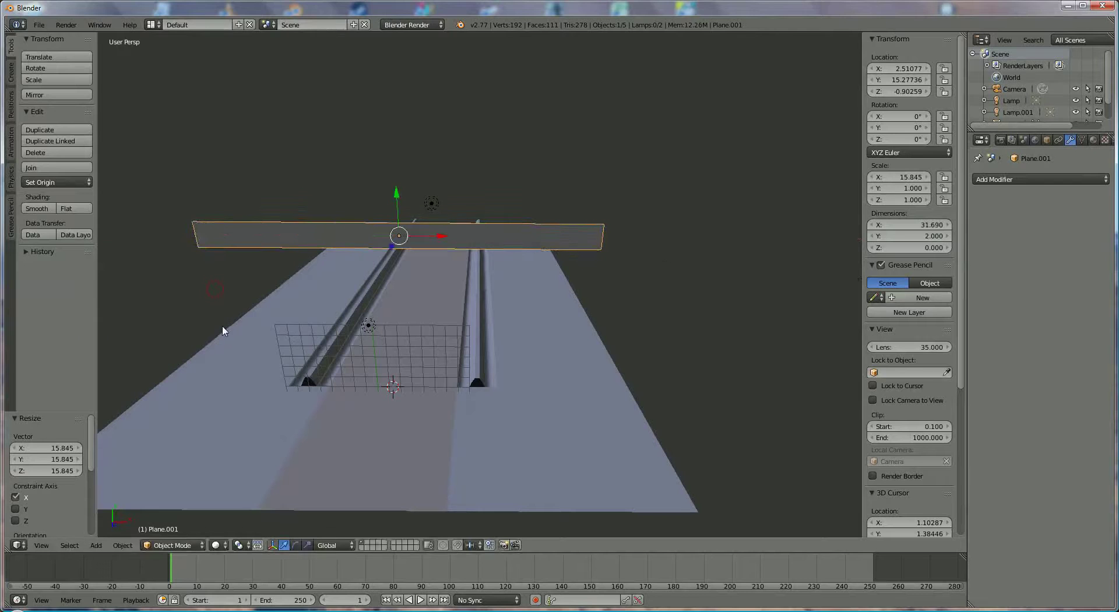
# Step: Lower the plane about 5.6 along Y and shift it about 63.8 back along Z to the model's far end
pyautogui.moveTo(468, 214); pyautogui.dragTo(516, 188, button='middle')
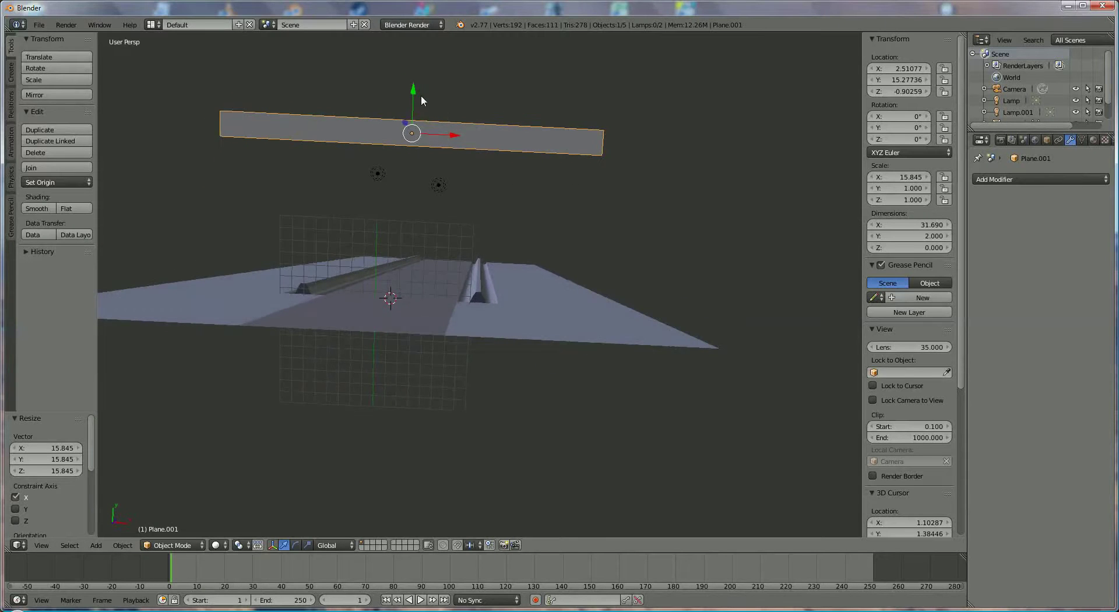
pyautogui.moveTo(421, 95); pyautogui.dragTo(415, 155)
pyautogui.moveTo(415, 155); pyautogui.dragTo(450, 303, button='middle')
pyautogui.scroll(-4, 441, 348)
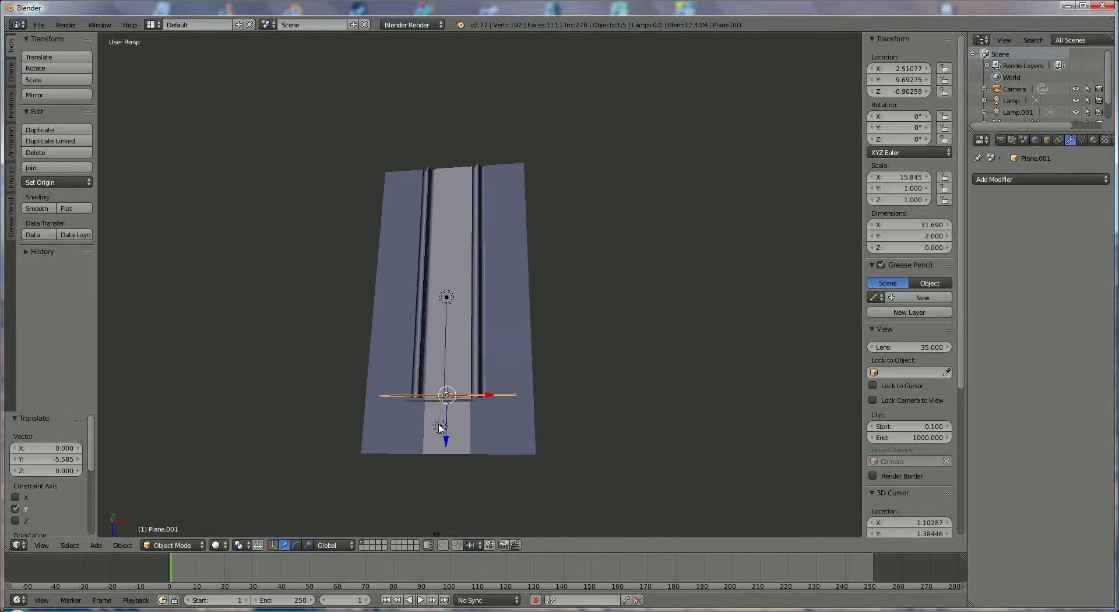
pyautogui.moveTo(440, 427); pyautogui.dragTo(478, 202)
pyautogui.moveTo(517, 285); pyautogui.dragTo(524, 215, button='middle')
pyautogui.scroll(4, 524, 216)
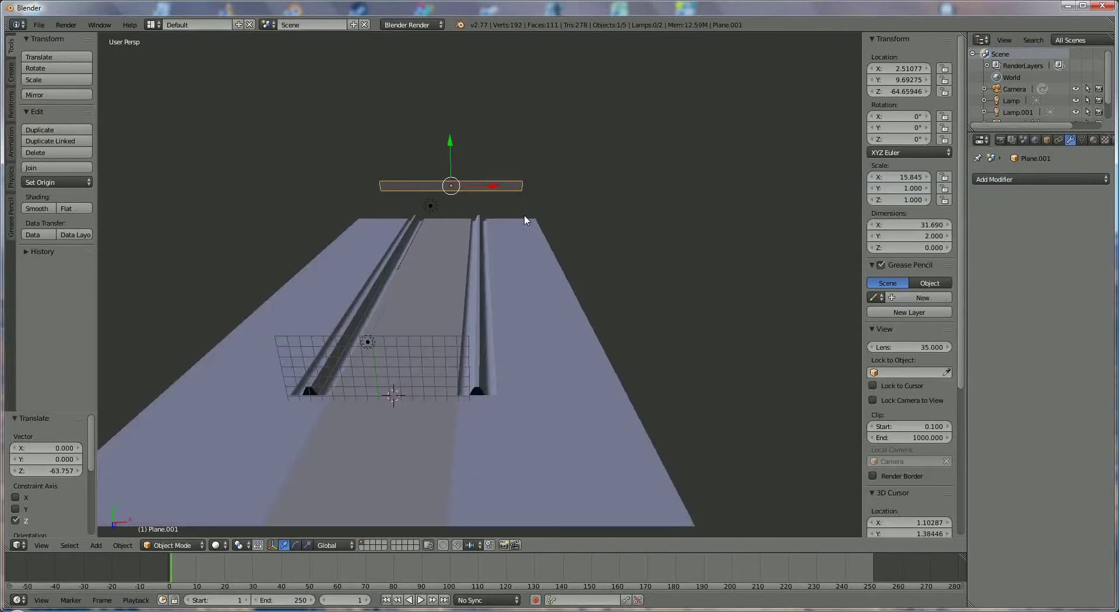
# Step: Stretch the backdrop plane by a factor of about 4.0 along Y and widen it to an X scale of about 24.8
pyautogui.scroll(2, 524, 216)
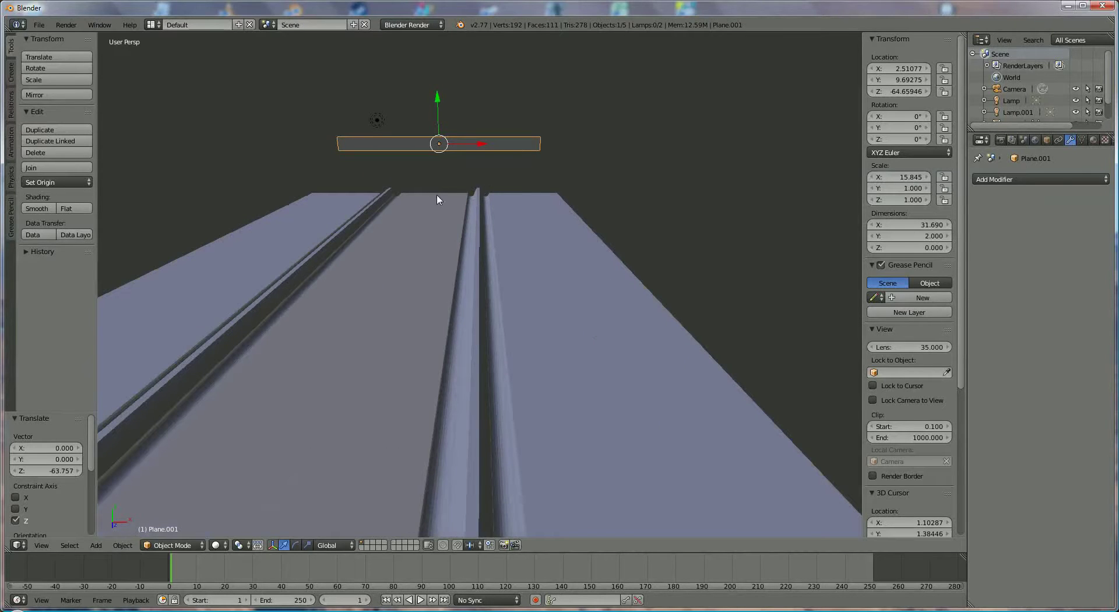
pyautogui.press('s')
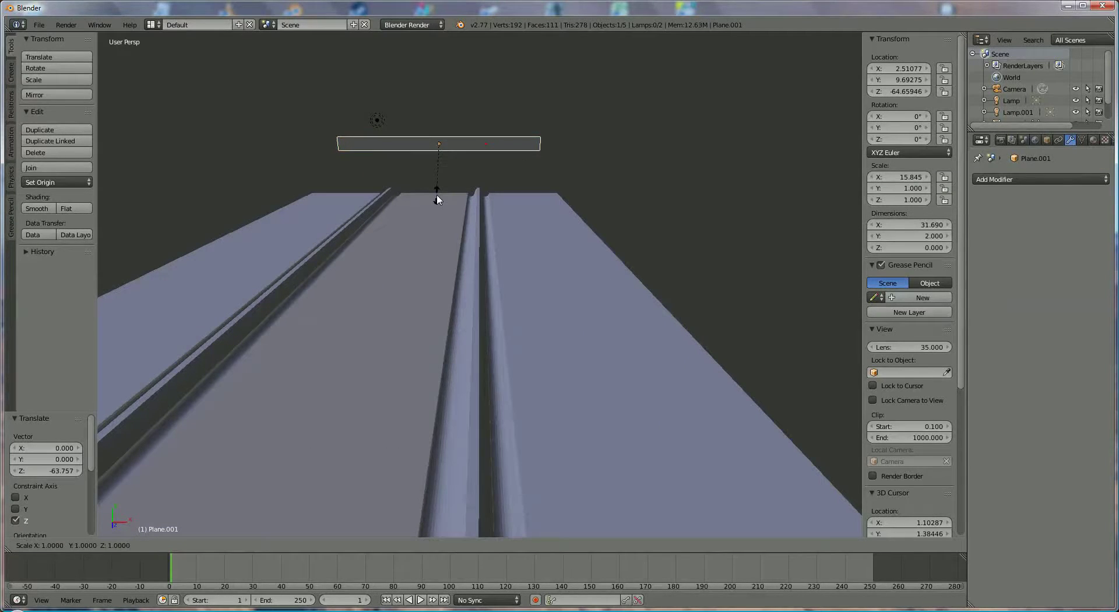
pyautogui.press('y')
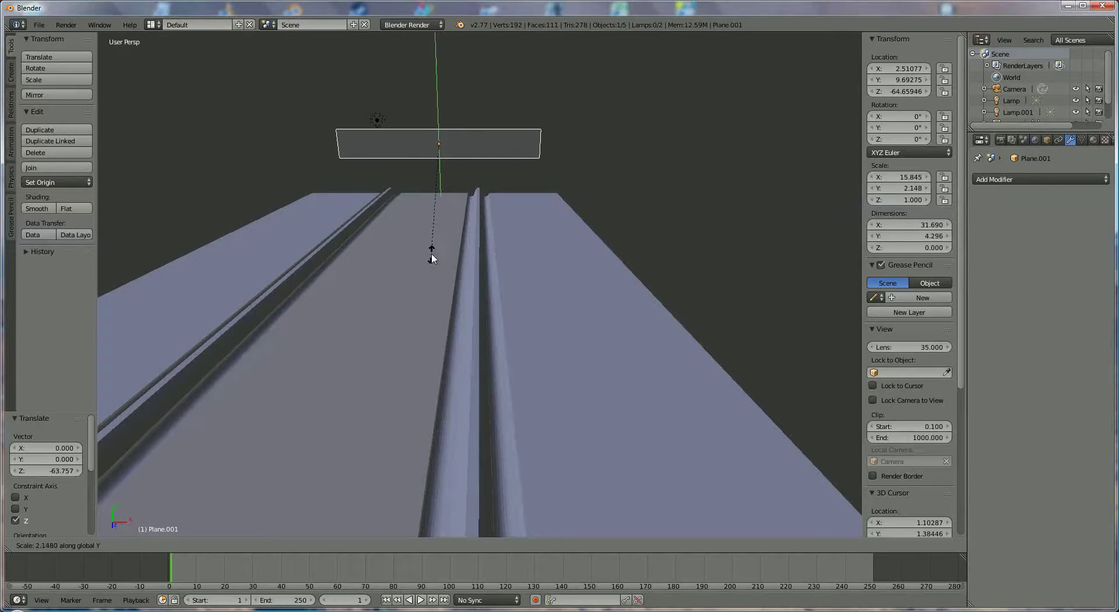
pyautogui.click(436, 352)
pyautogui.press('s')
pyautogui.press('x')
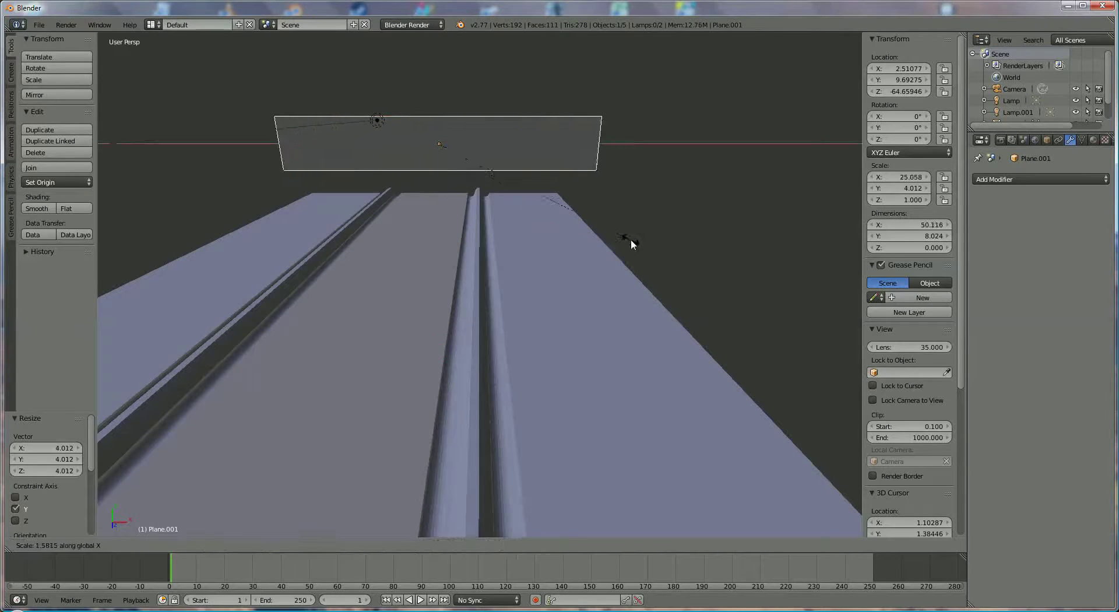
pyautogui.click(628, 240)
# Step: Move the backdrop plane to about X 1.46, Y 11.25
pyautogui.moveTo(463, 177); pyautogui.dragTo(469, 174, button='middle')
pyautogui.moveTo(478, 174); pyautogui.dragTo(477, 169)
pyautogui.moveTo(436, 131); pyautogui.dragTo(439, 125)
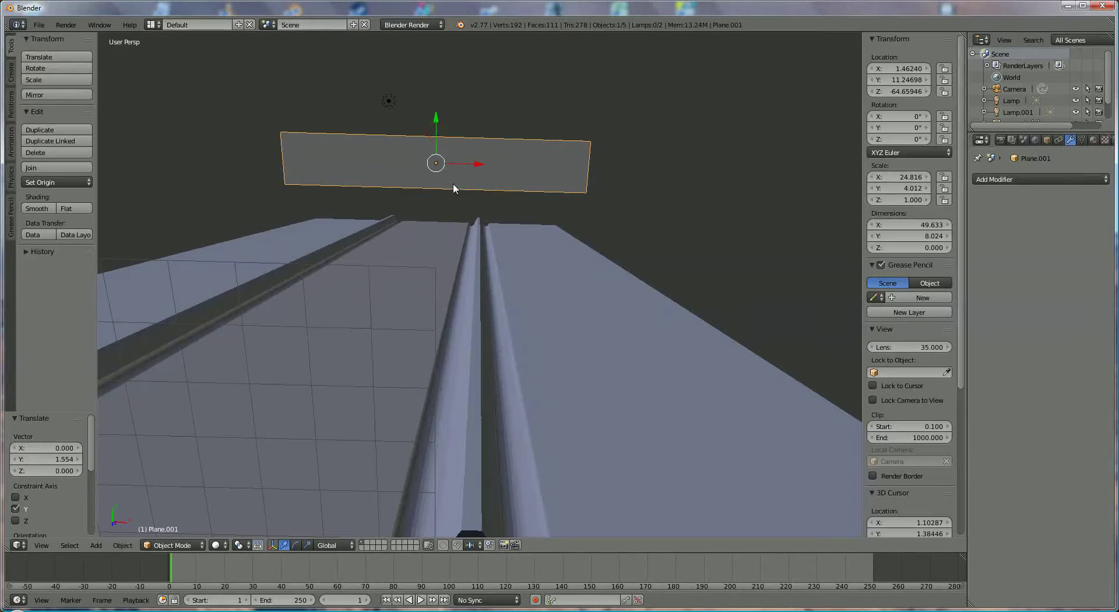
# Step: Stretch the backdrop plane by about 1.84 along Y and raise it about 5.2 along Y
pyautogui.press('s')
pyautogui.press('y')
pyautogui.click(446, 210)
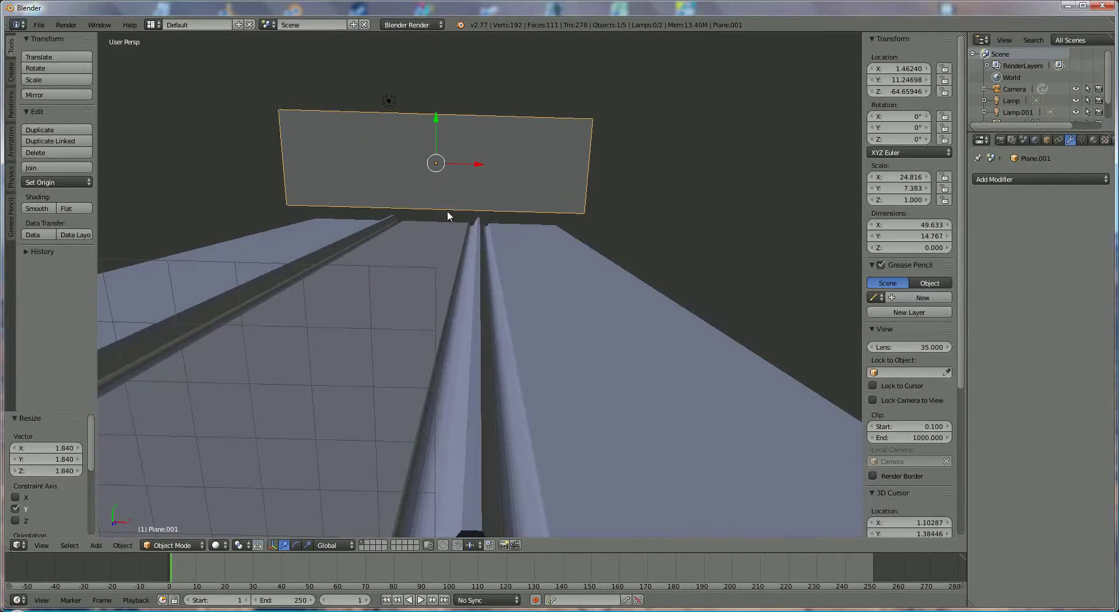
pyautogui.moveTo(438, 124); pyautogui.dragTo(436, 83)
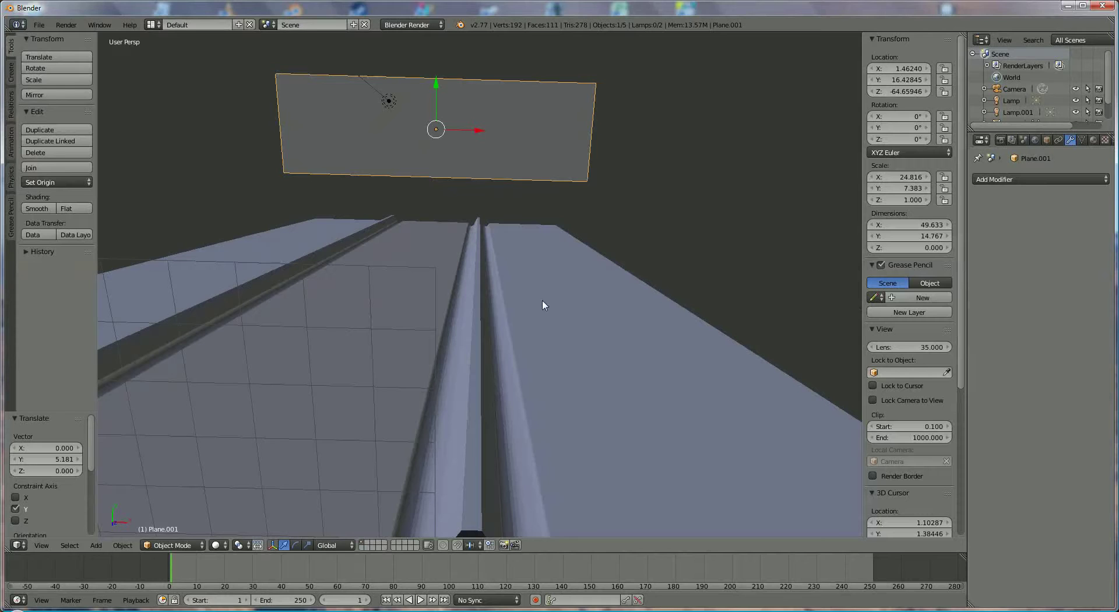
# Step: Select the camera and look at the scene through it
pyautogui.scroll(-2, 1042, 80)
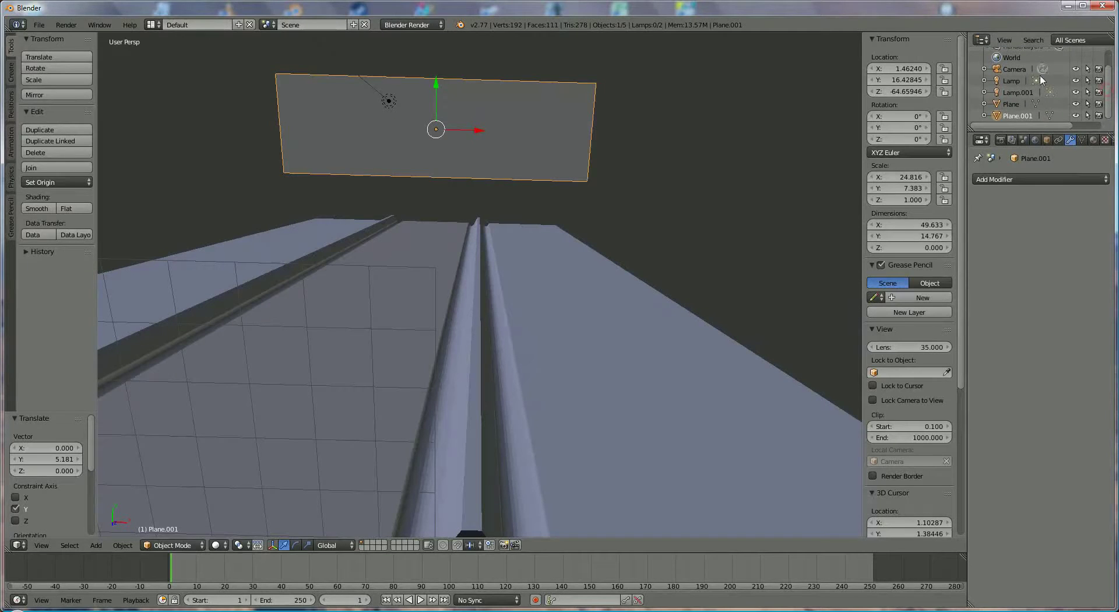
pyautogui.click(1015, 69)
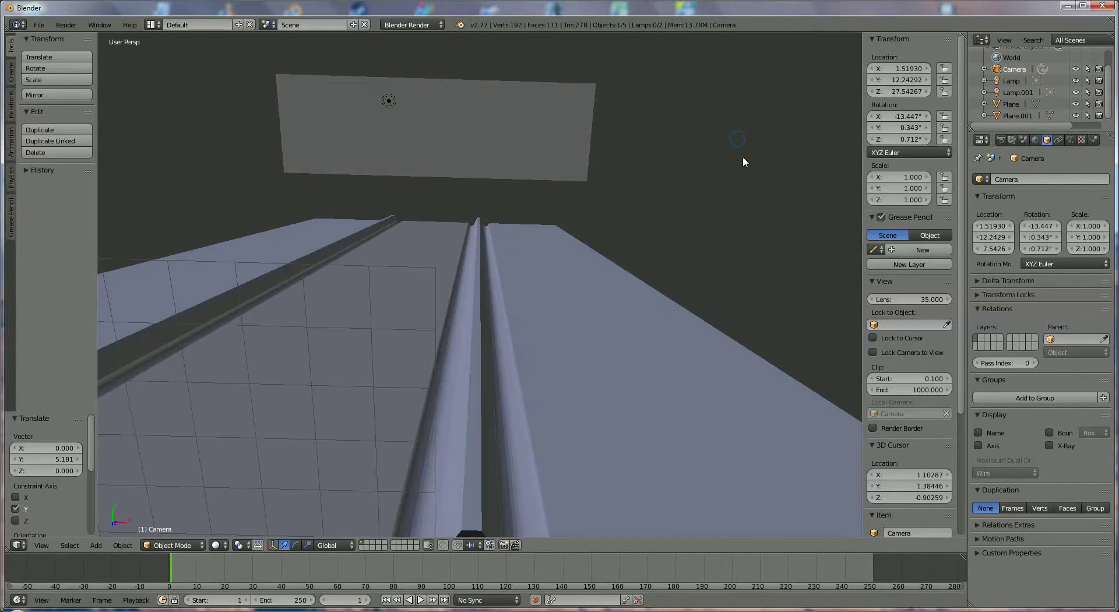
pyautogui.scroll(-6, 743, 157)
pyautogui.scroll(3, 608, 239)
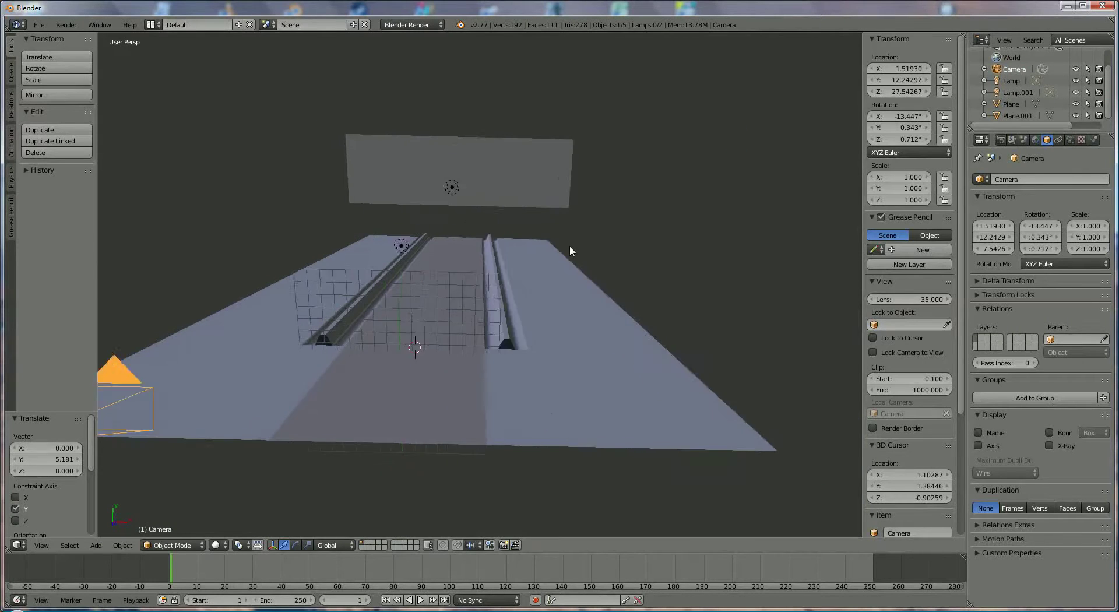
pyautogui.press('KP_0')
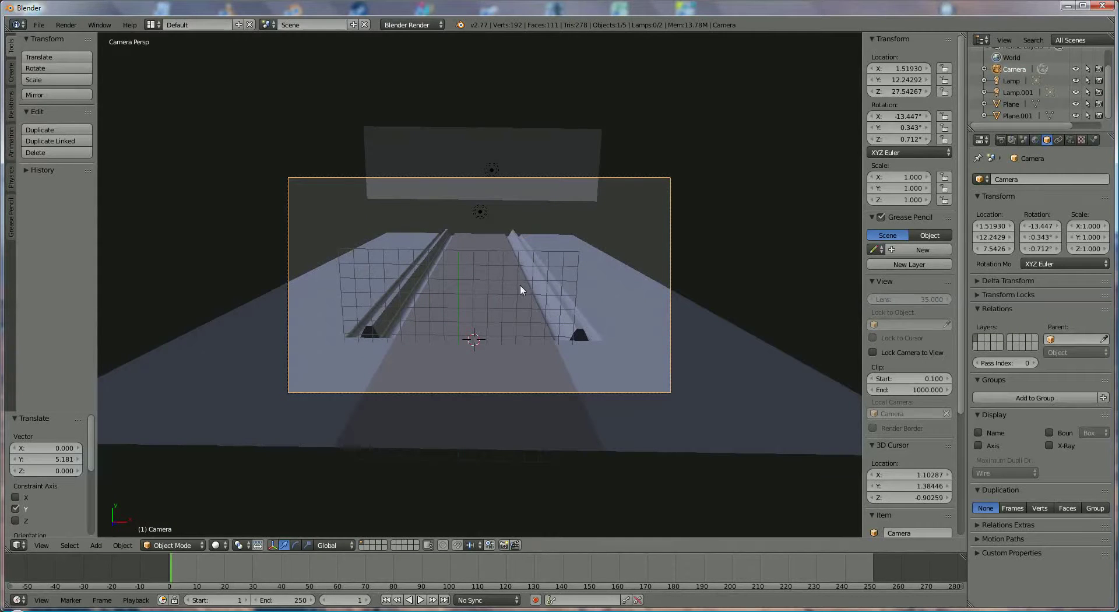
# Step: Lock the camera to the view and shift it to about X 1.26, Y 12.56, Z 27.47
pyautogui.click(872, 352)
pyautogui.keyDown('shift'); pyautogui.moveTo(568, 272); pyautogui.dragTo(572, 274, button='middle'); pyautogui.keyUp('shift')
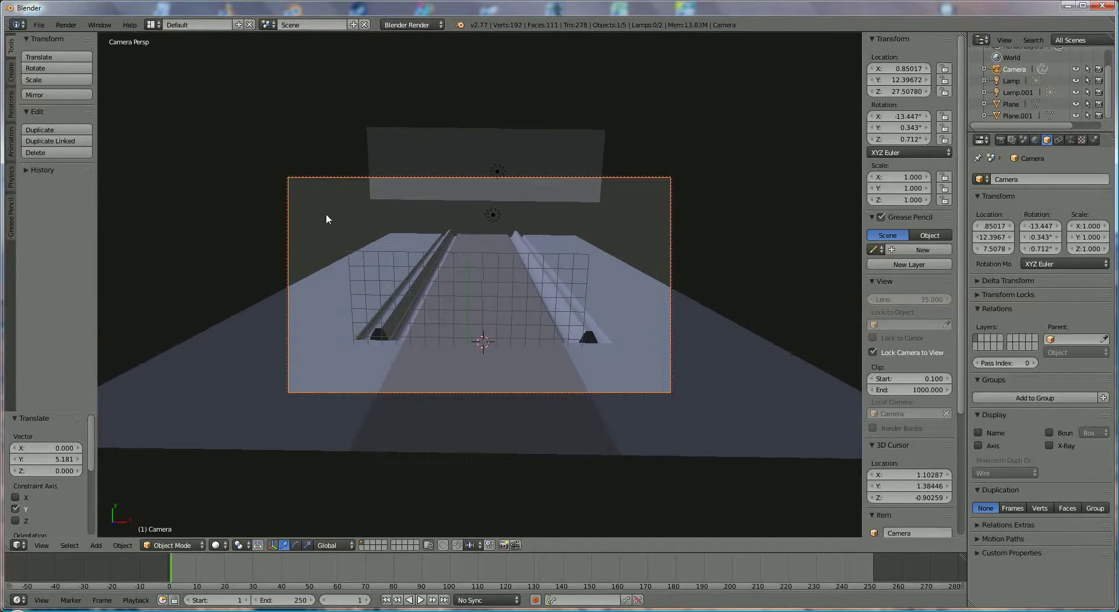
pyautogui.keyDown('shift'); pyautogui.moveTo(327, 217); pyautogui.dragTo(325, 220, button='middle'); pyautogui.keyUp('shift')
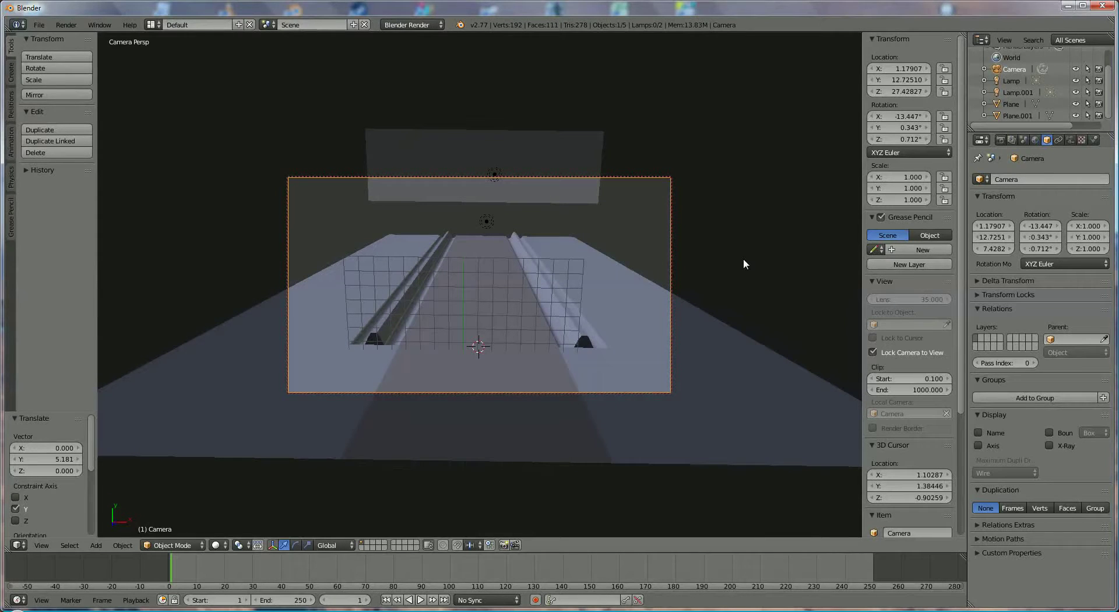
pyautogui.press('ctrl+KP_6')
pyautogui.press('ctrl+KP_2')
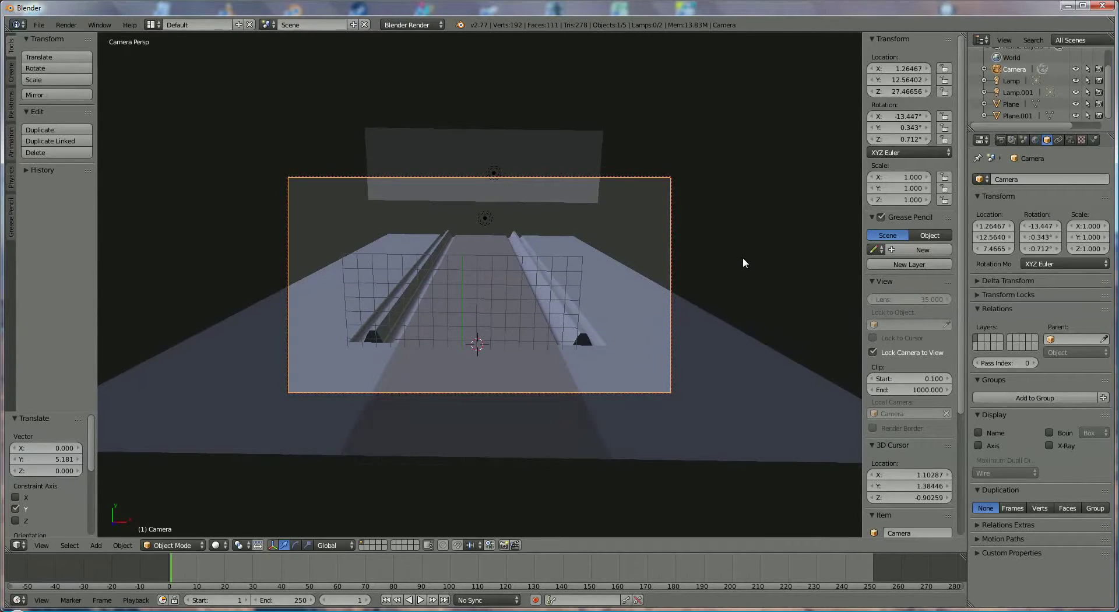
# Step: Stretch the backdrop plane by about 1.13 along Y and about 1.97 along X so it spans the camera frame's width
pyautogui.rightClick(517, 153)
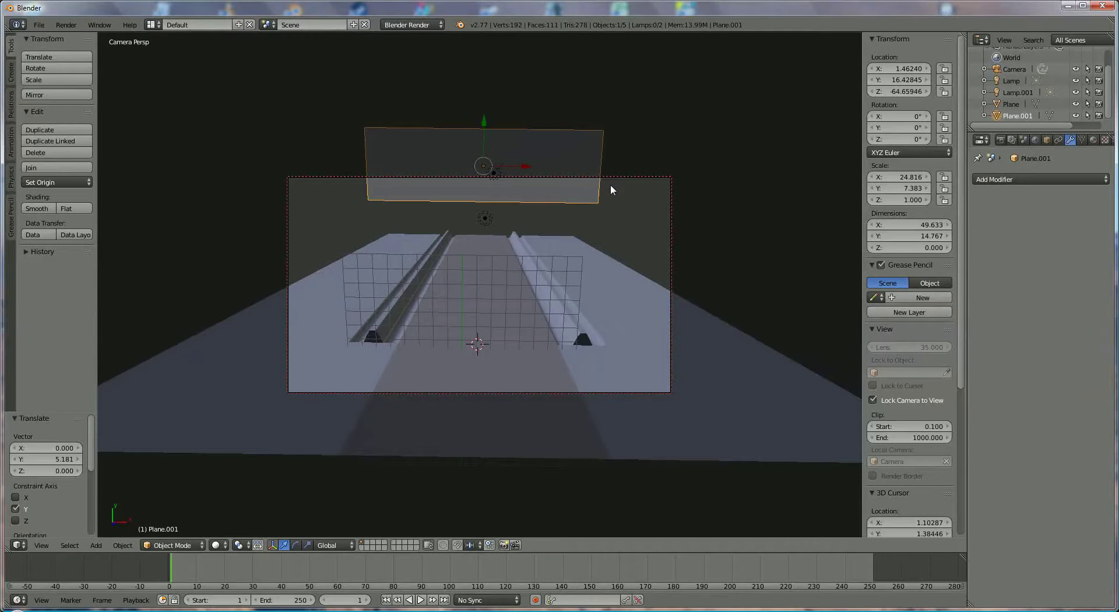
pyautogui.press('s')
pyautogui.press('y')
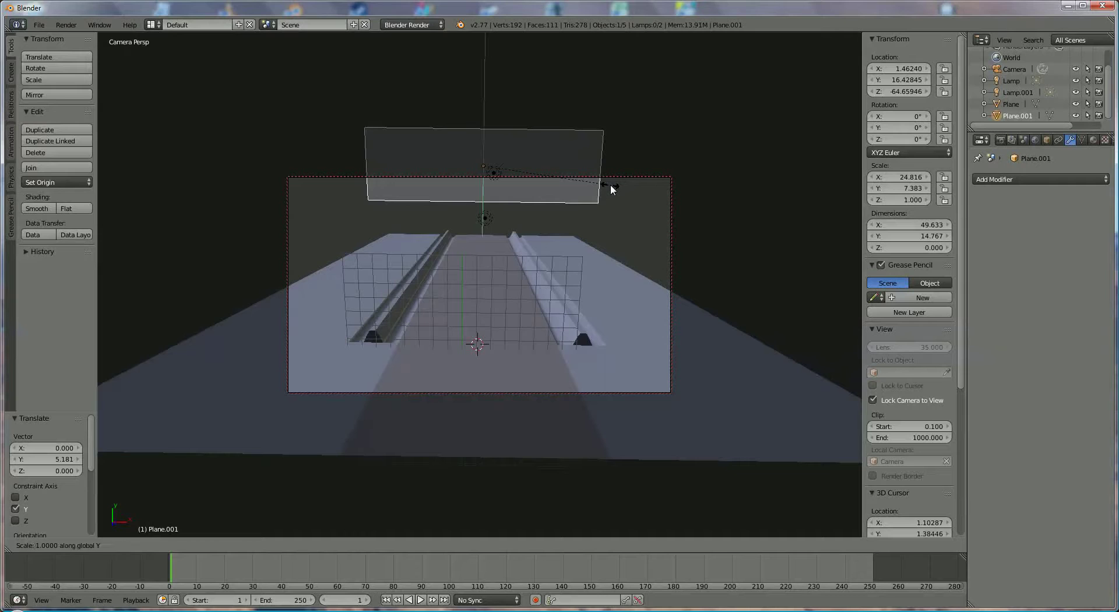
pyautogui.click(628, 182)
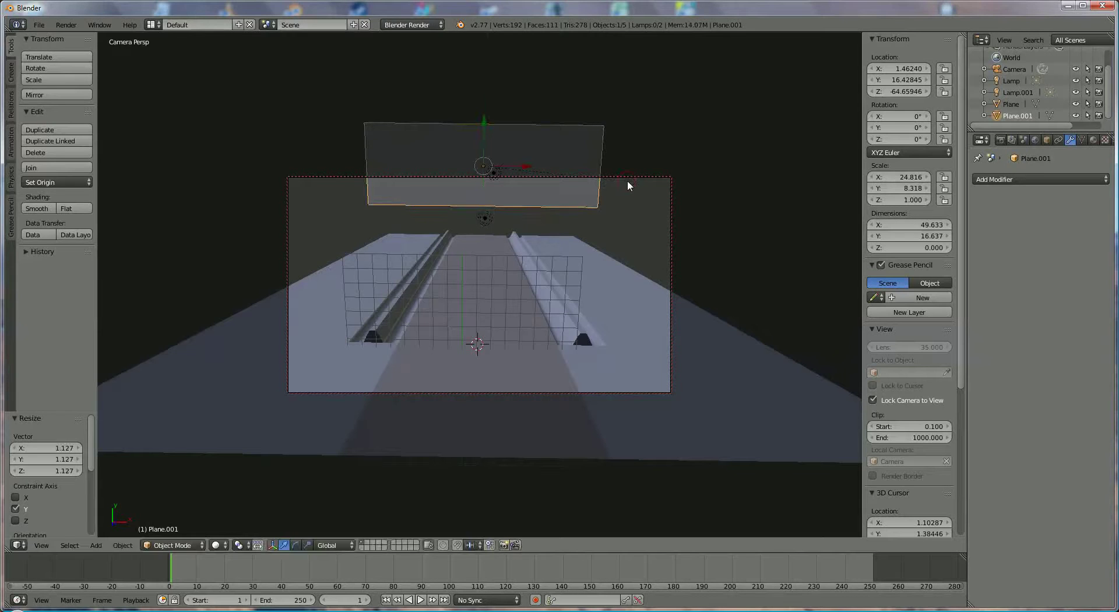
pyautogui.press('s')
pyautogui.press('x')
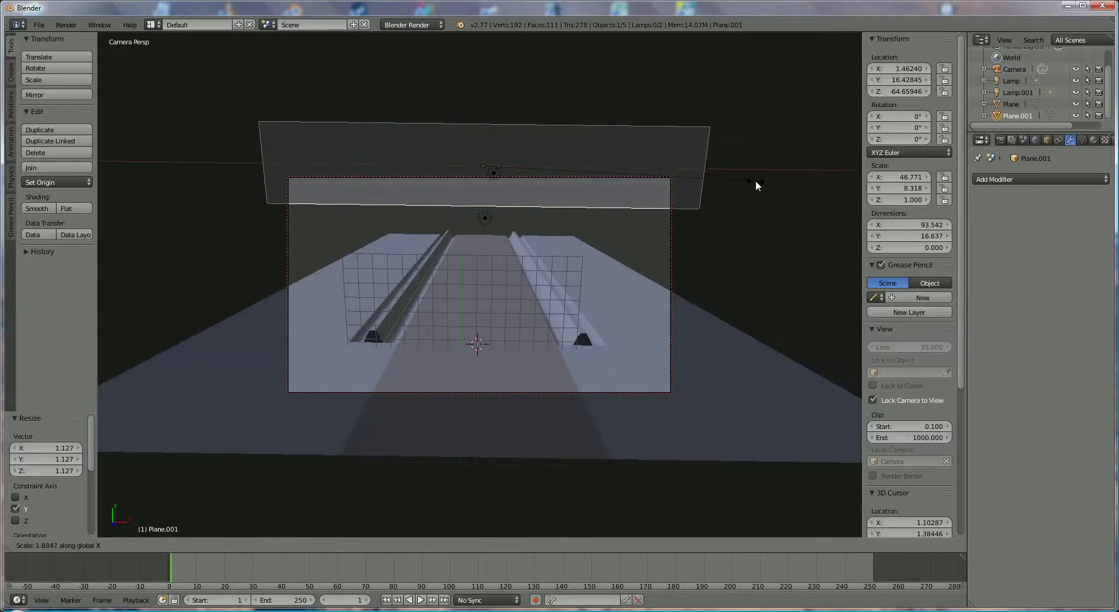
pyautogui.click(768, 181)
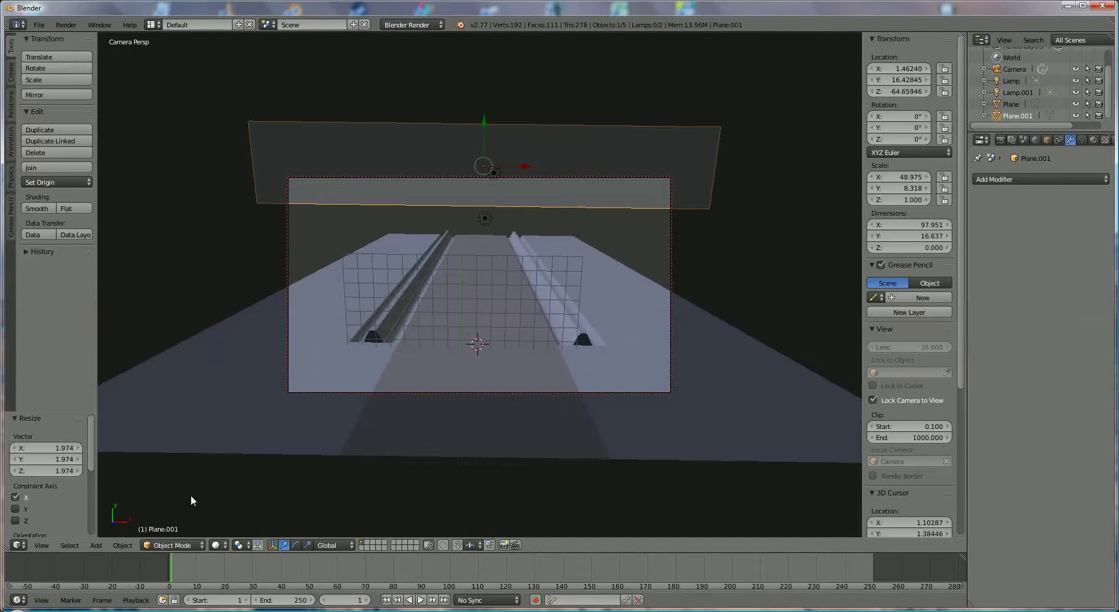
# Step: Put the profile mesh in Edit Mode with edge selection and select the two outer edges along its +X side
pyautogui.rightClick(660, 425)
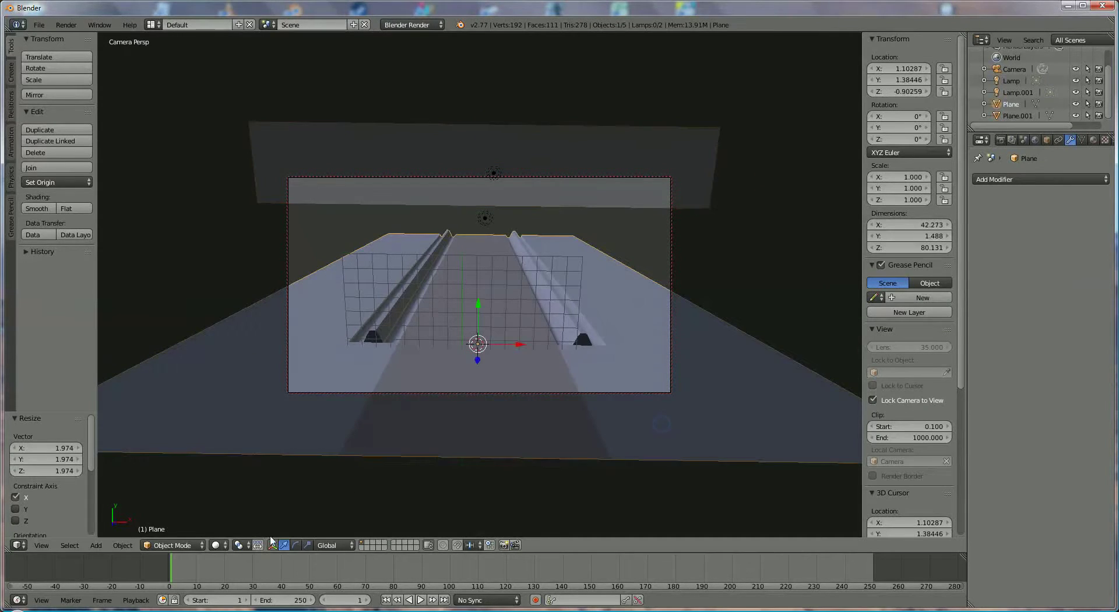
pyautogui.click(174, 550)
pyautogui.click(175, 522)
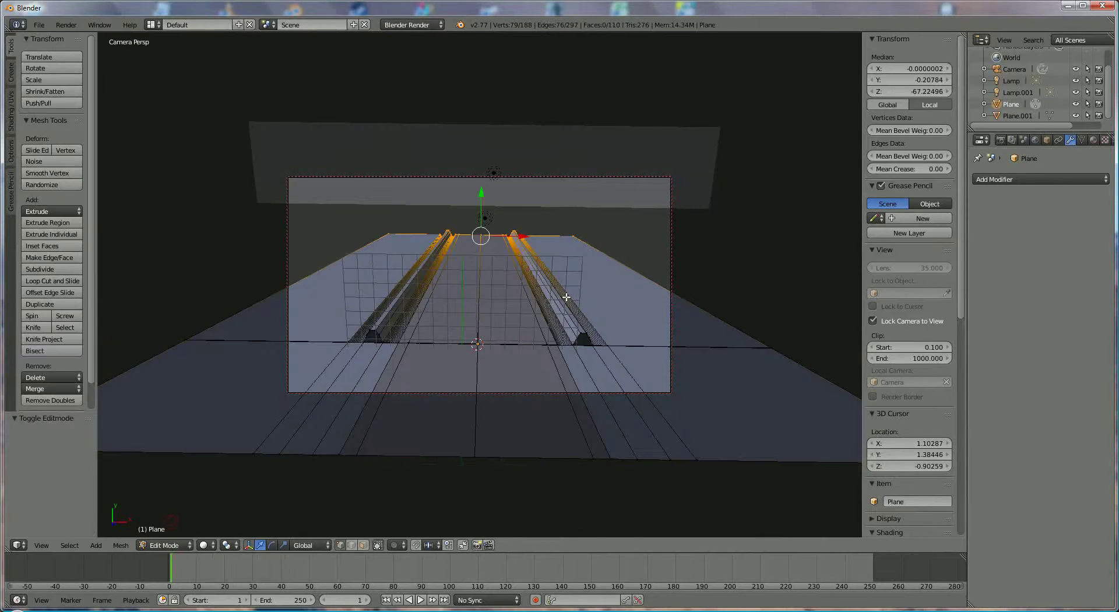
pyautogui.rightClick(578, 240)
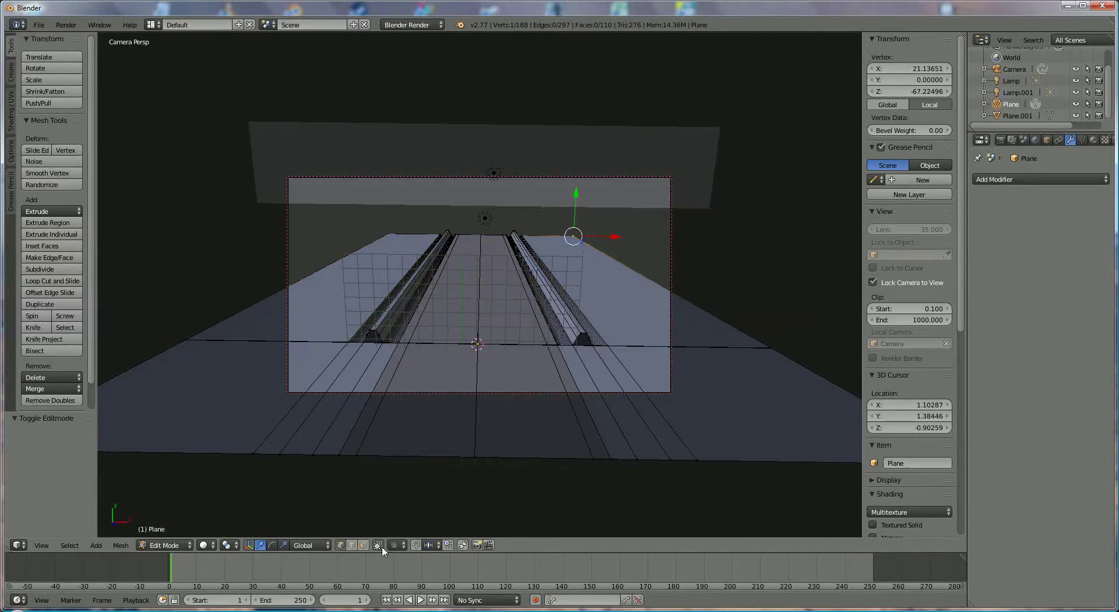
pyautogui.click(351, 545)
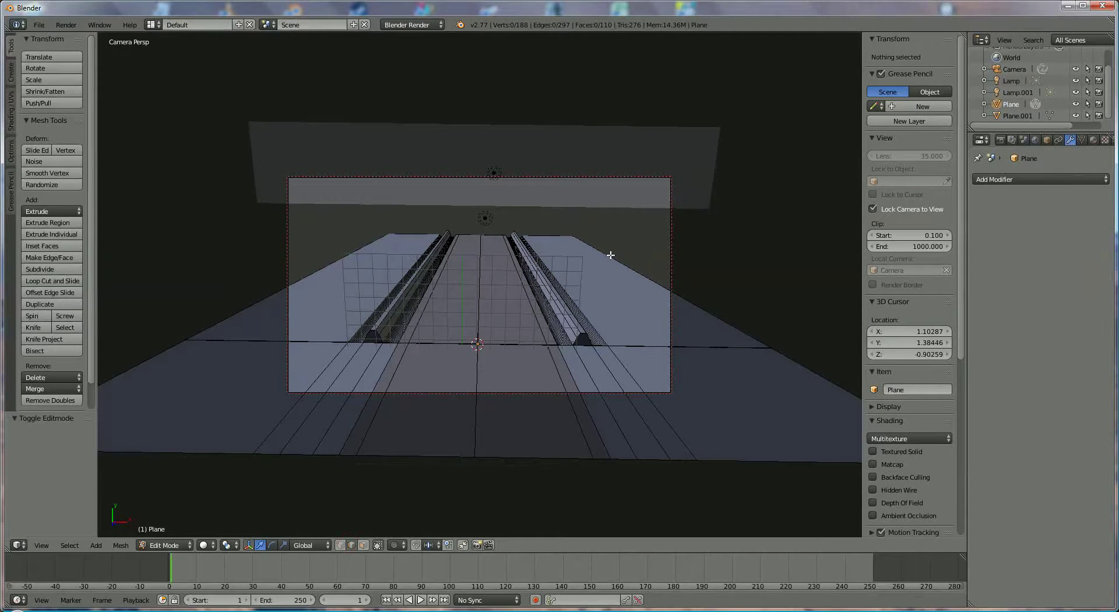
pyautogui.rightClick(610, 255)
pyautogui.rightClick(788, 356)
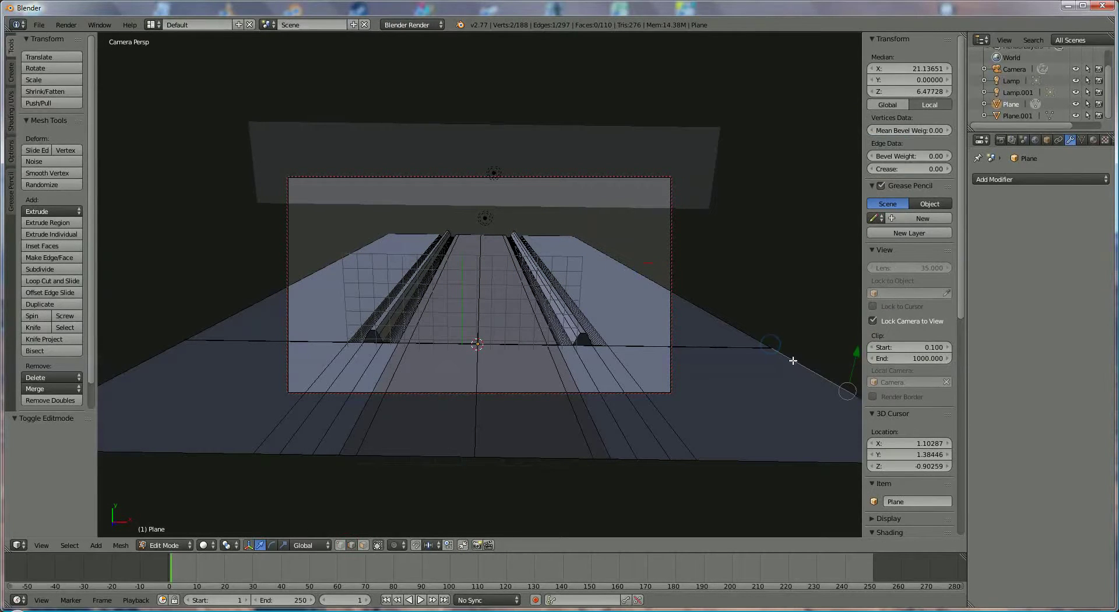
pyautogui.keyDown('shift'); pyautogui.rightClick(772, 346); pyautogui.keyUp('shift')
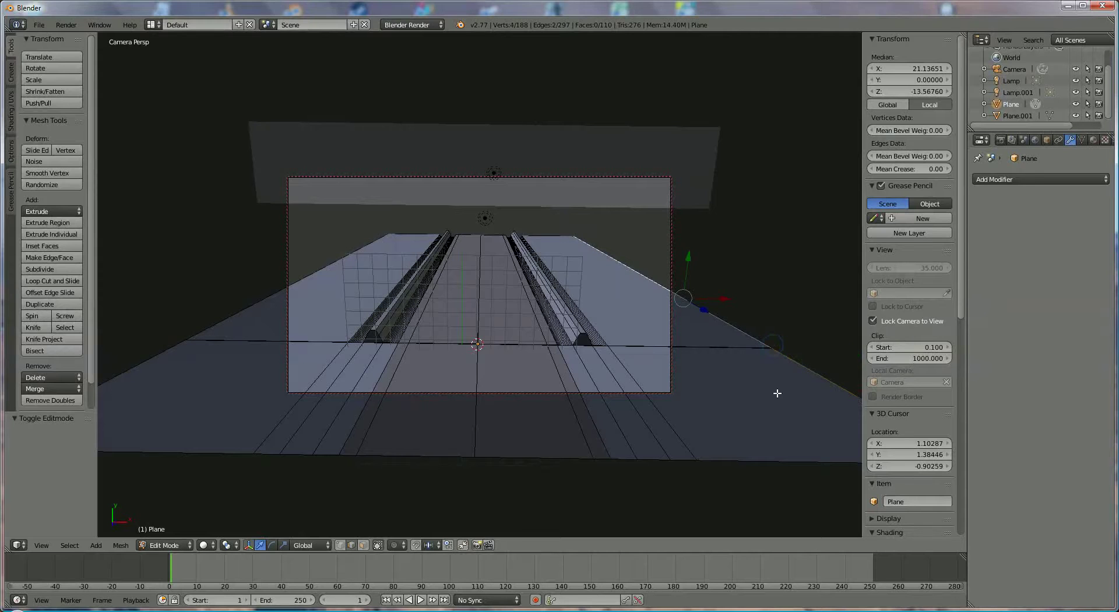
# Step: Reframe the model with the view-locked camera, tilting to a slightly flatter angle that keeps both grooves in frame
pyautogui.scroll(2, 777, 392)
pyautogui.moveTo(757, 397); pyautogui.dragTo(754, 388, button='middle')
pyautogui.scroll(-2, 752, 390)
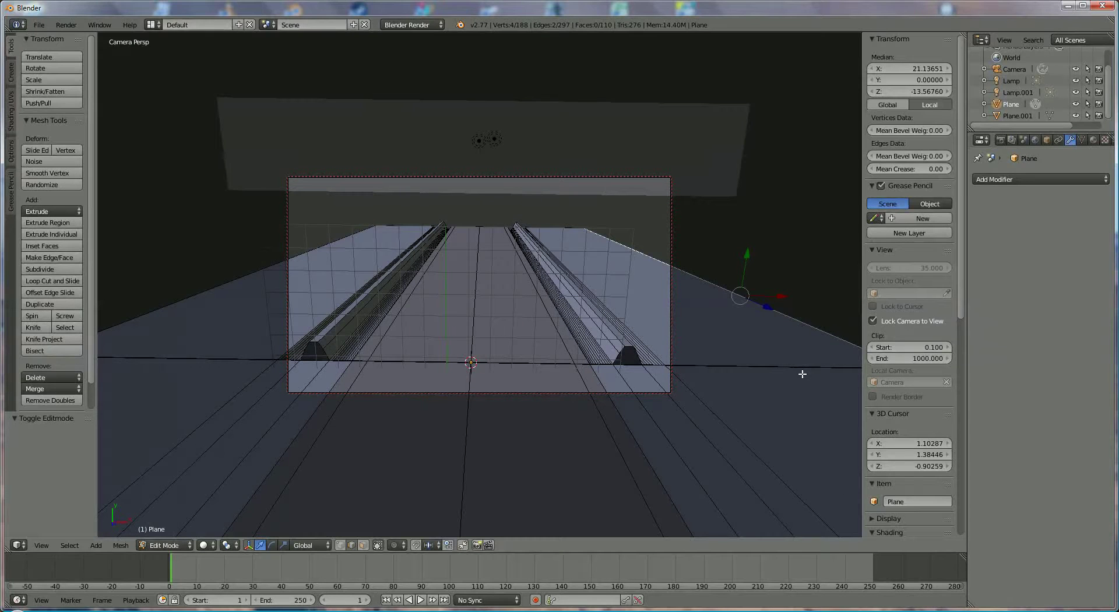
pyautogui.scroll(-2, 789, 375)
pyautogui.scroll(-2, 788, 375)
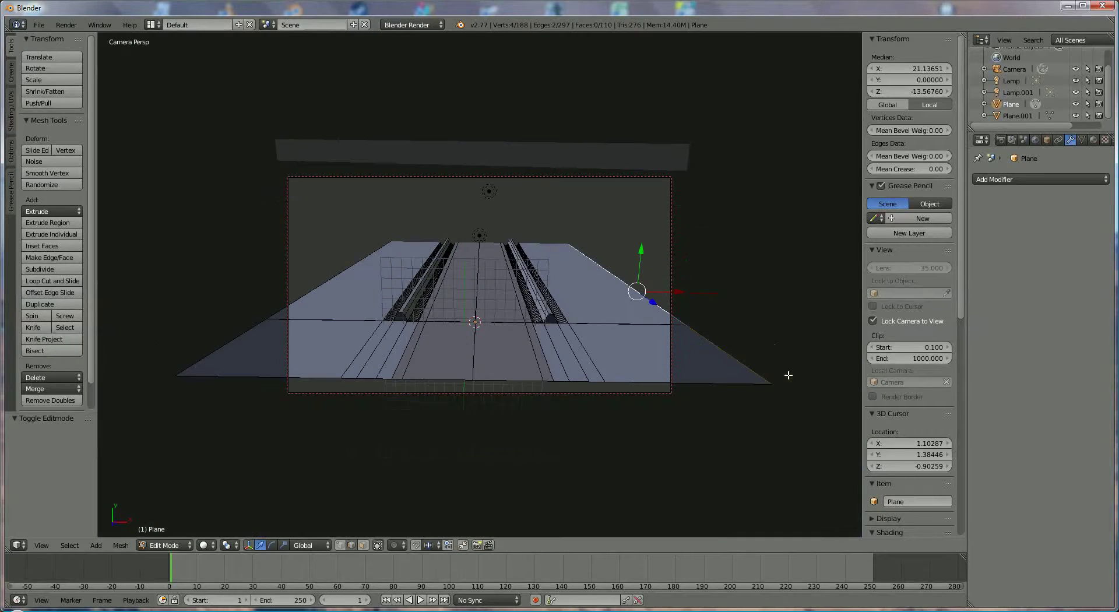
pyautogui.scroll(2, 788, 375)
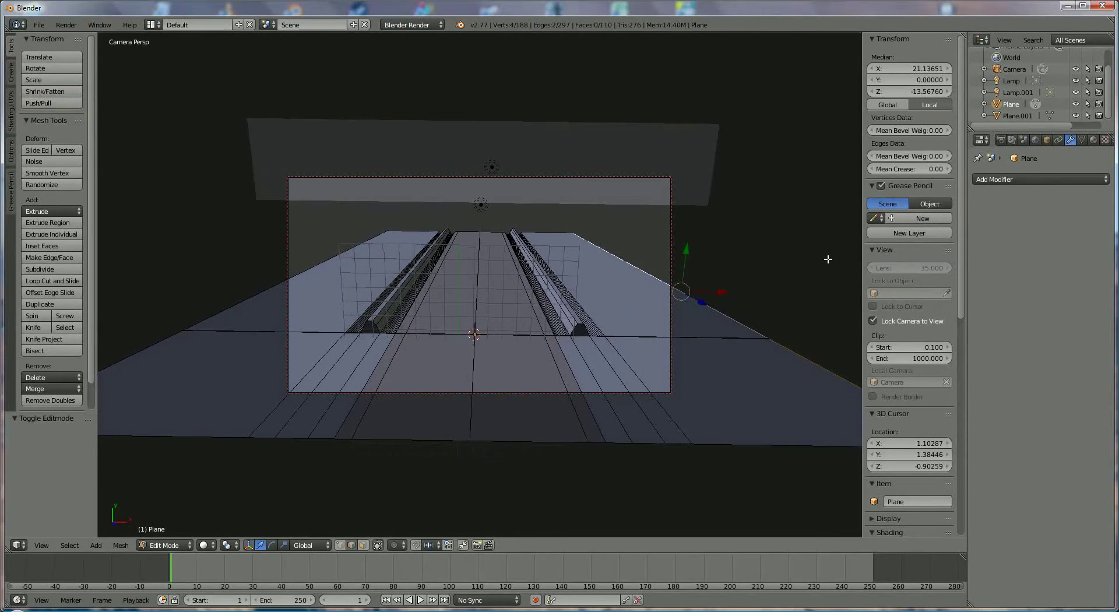
pyautogui.scroll(-1, 825, 232)
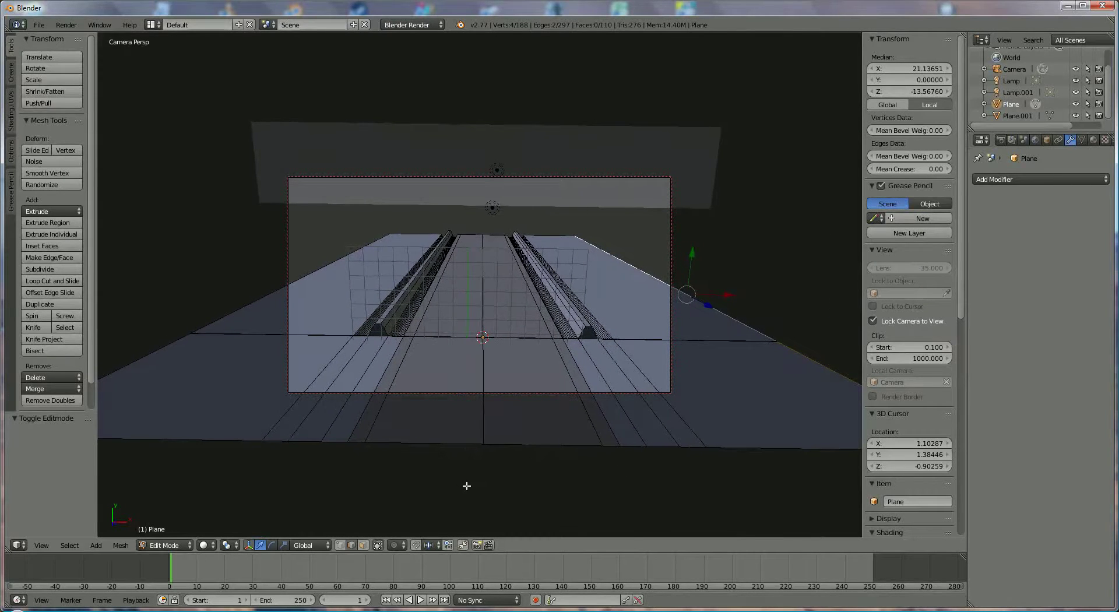
pyautogui.click(176, 299)
pyautogui.moveTo(179, 310); pyautogui.dragTo(180, 307, button='middle')
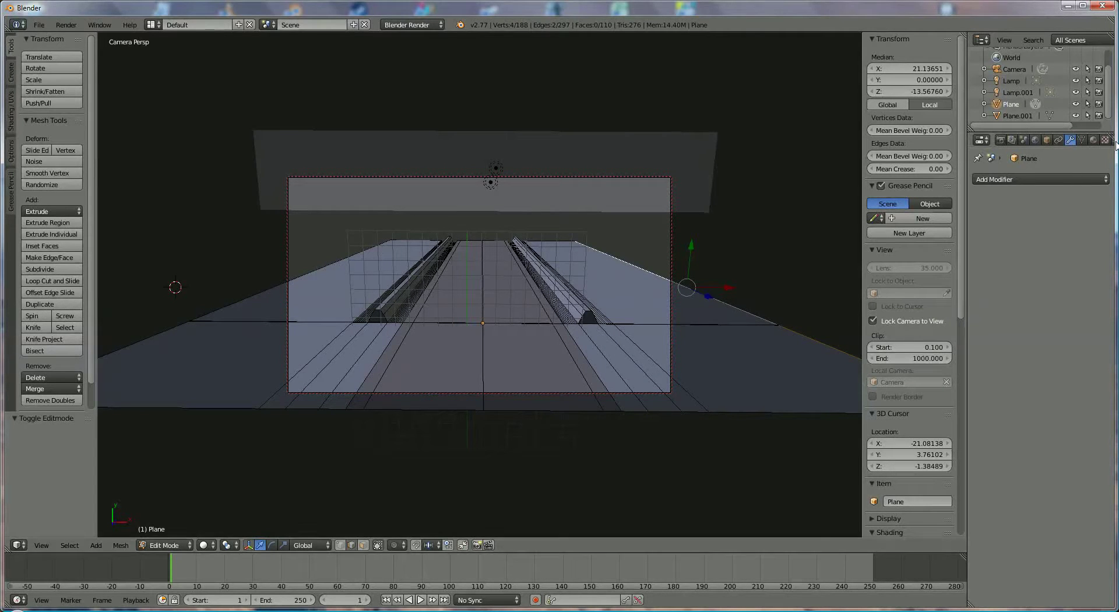
# Step: Turn off Lock Camera to View, leave the camera view and return the profile mesh to Object Mode
pyautogui.click(873, 320)
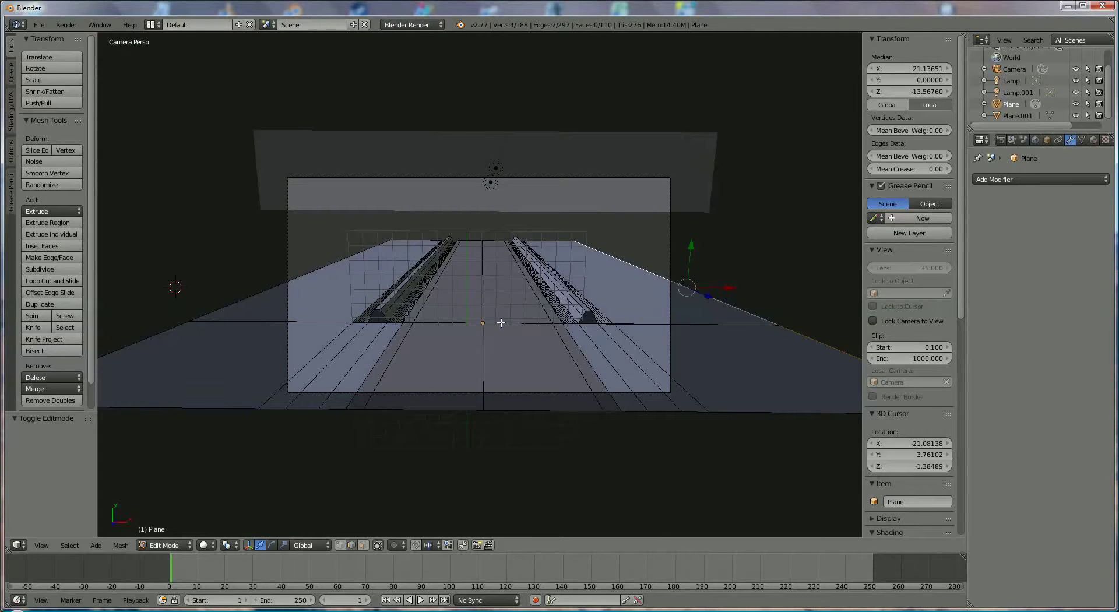
pyautogui.moveTo(502, 323); pyautogui.dragTo(502, 318, button='middle')
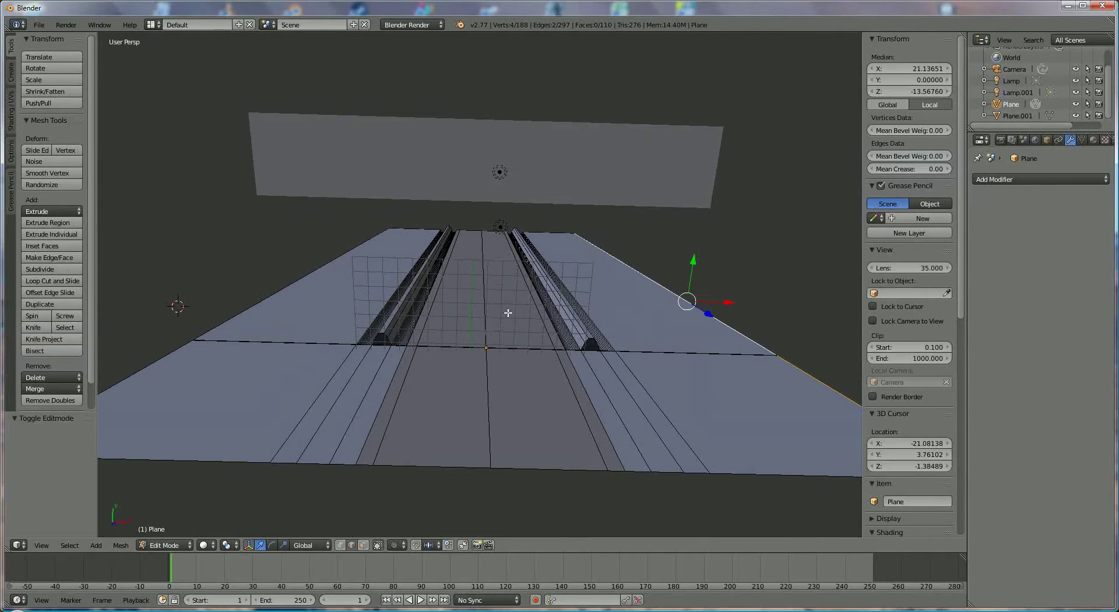
pyautogui.click(158, 545)
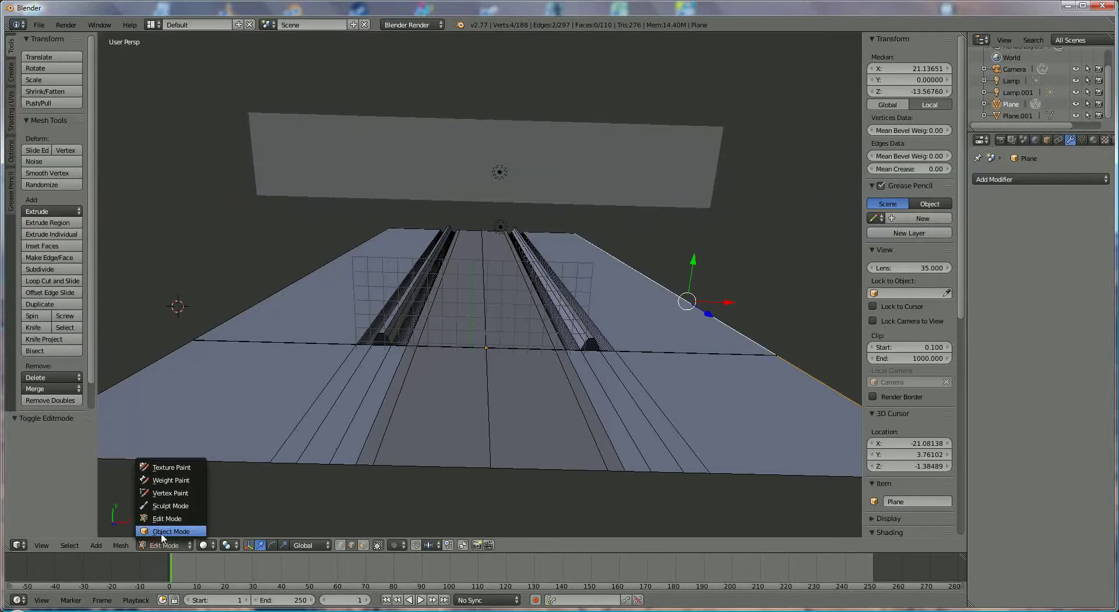
pyautogui.click(157, 530)
# Step: Select the backdrop plane and give it a new material
pyautogui.rightClick(586, 182)
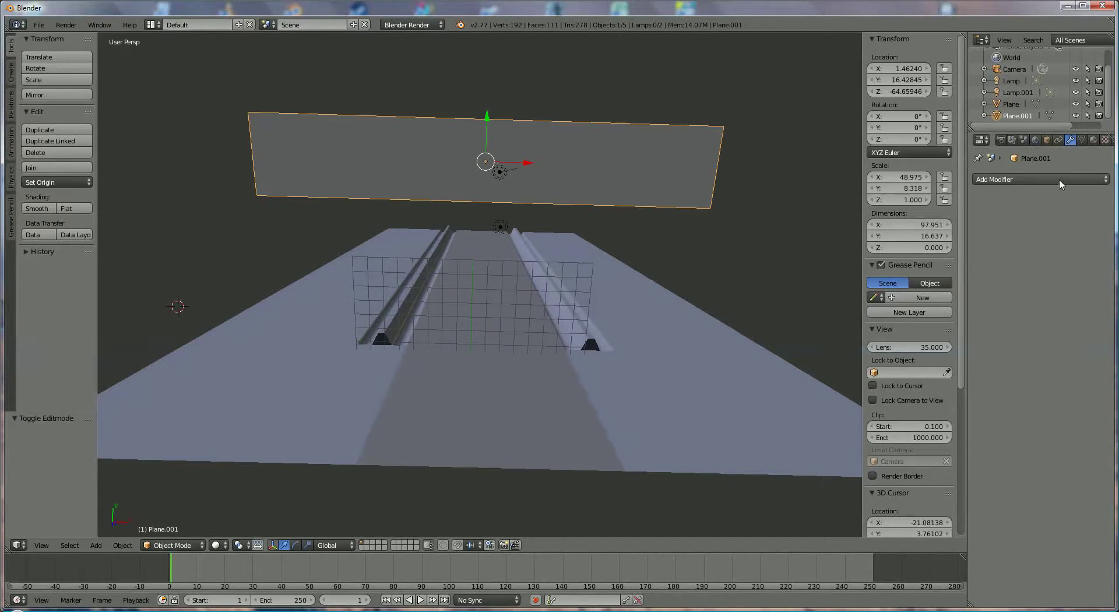
pyautogui.click(1094, 140)
pyautogui.click(999, 217)
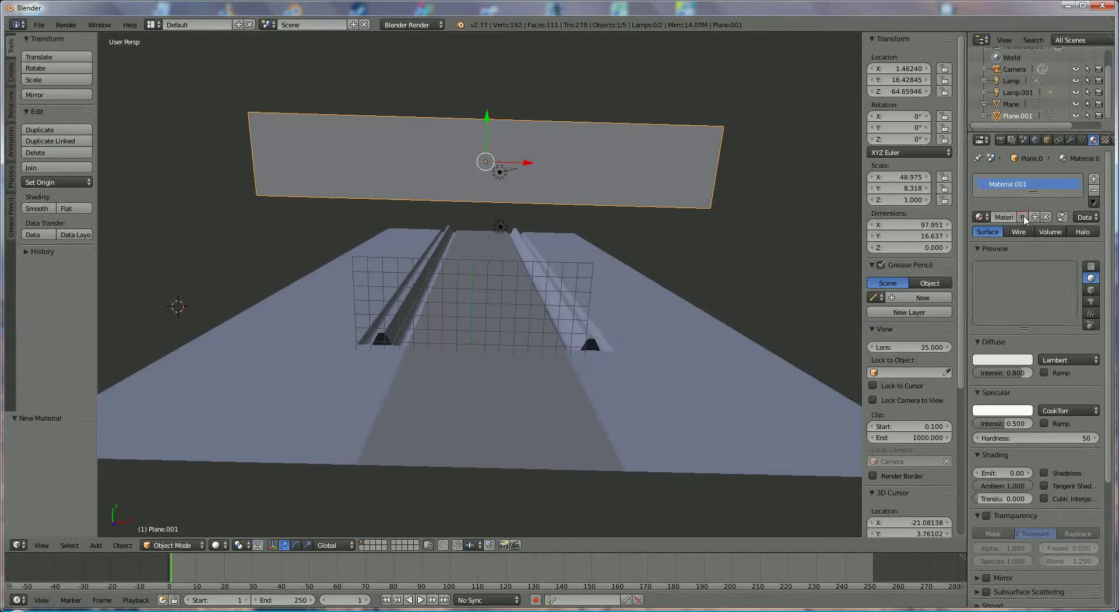
# Step: Rename the backdrop's material to red, with a red diffuse colour (R 0.800, G 0.089, B 0.050) and diffuse and specular intensities of 1.000
pyautogui.click(1002, 217)
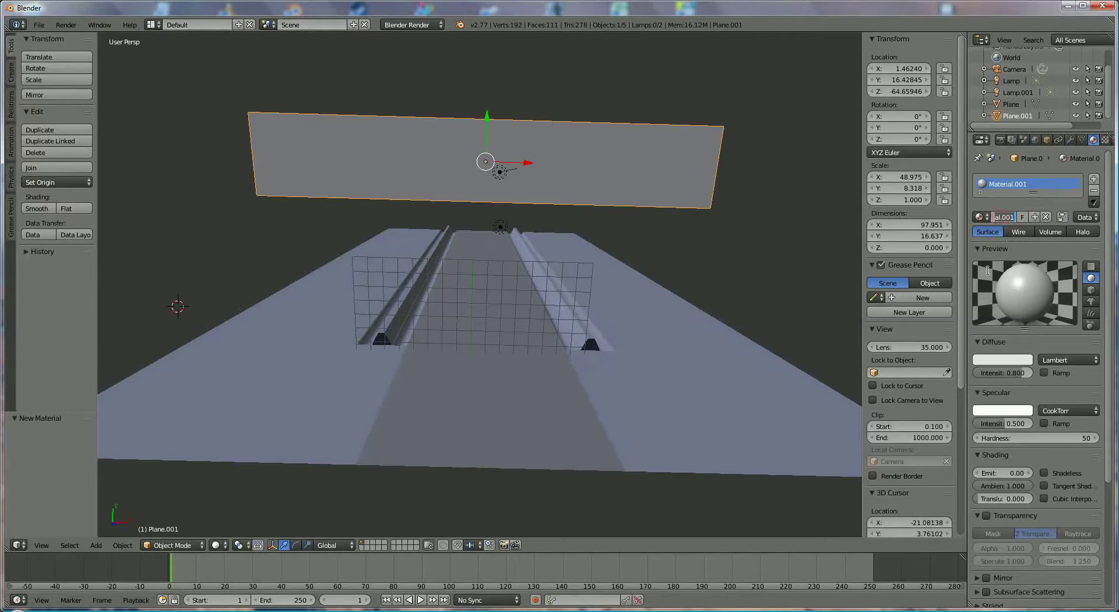
pyautogui.write('red')
pyautogui.press('Return')
pyautogui.click(1004, 360)
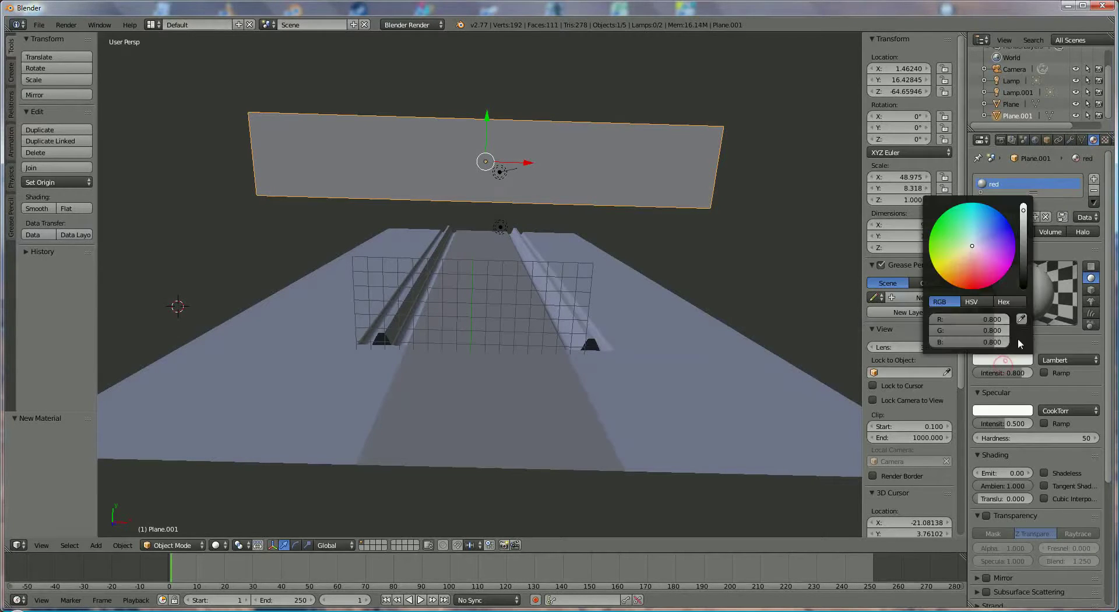
pyautogui.click(970, 278)
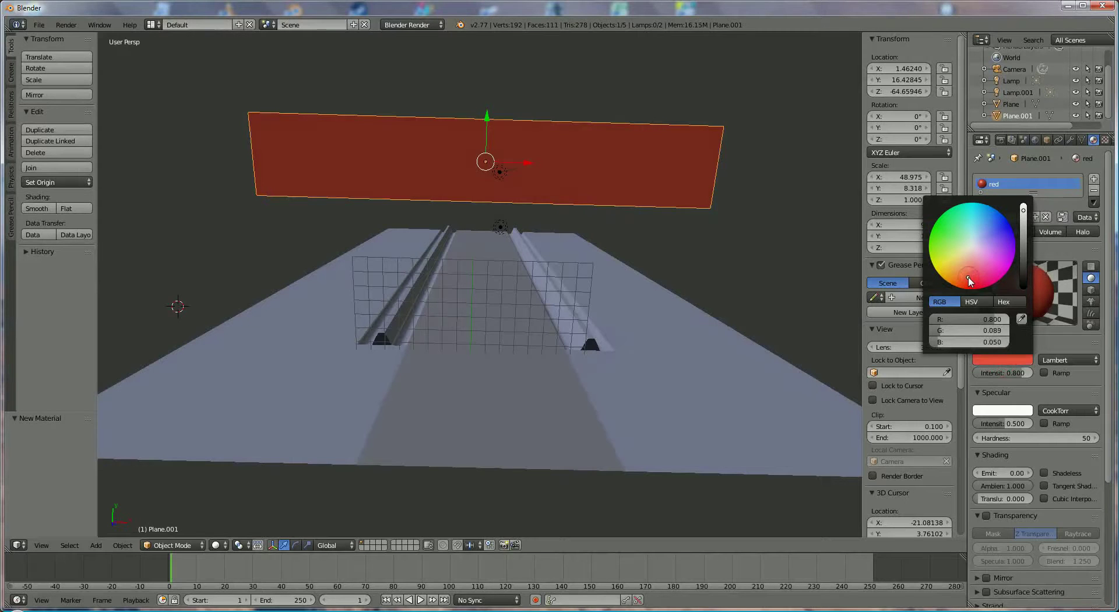
pyautogui.moveTo(1022, 371); pyautogui.dragTo(1051, 369)
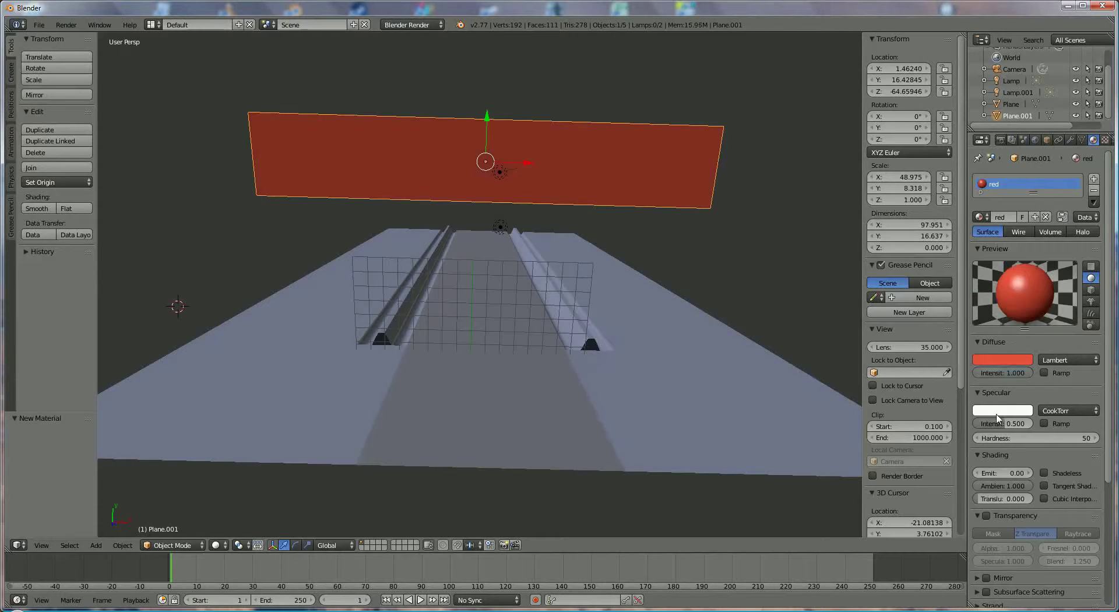
pyautogui.moveTo(996, 419); pyautogui.dragTo(1035, 421)
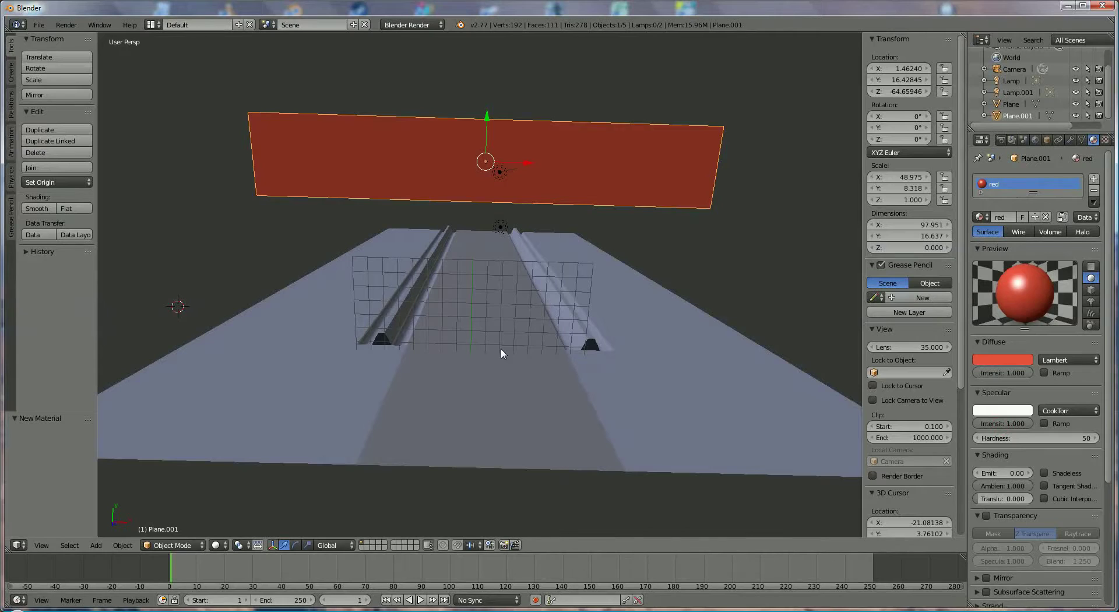
# Step: Select the grooved profile mesh and give it a new material named wood
pyautogui.rightClick(510, 369)
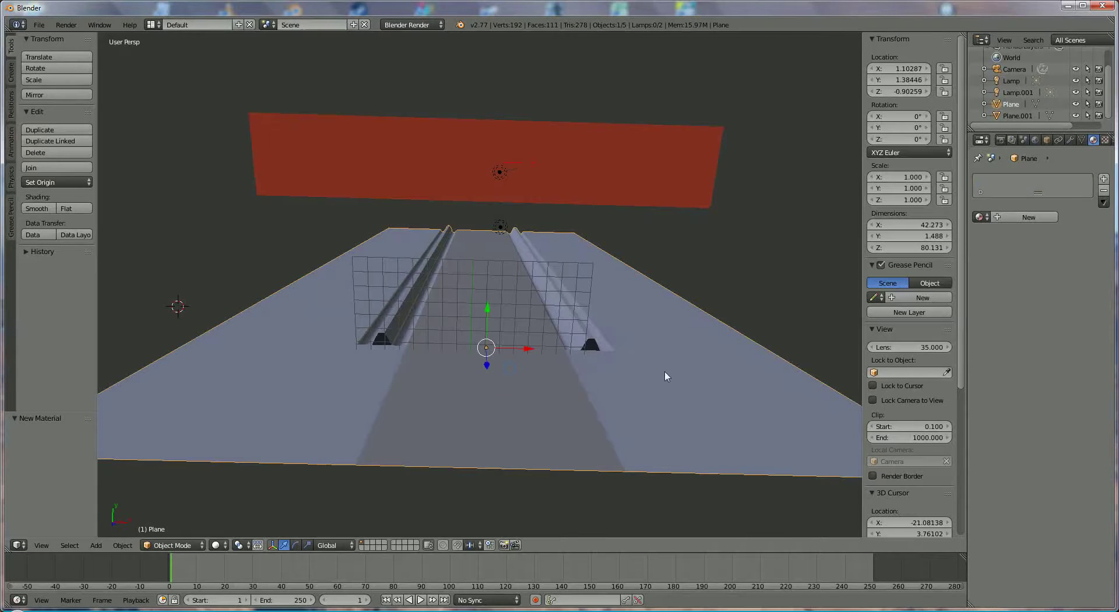
pyautogui.click(1029, 217)
pyautogui.click(1003, 217)
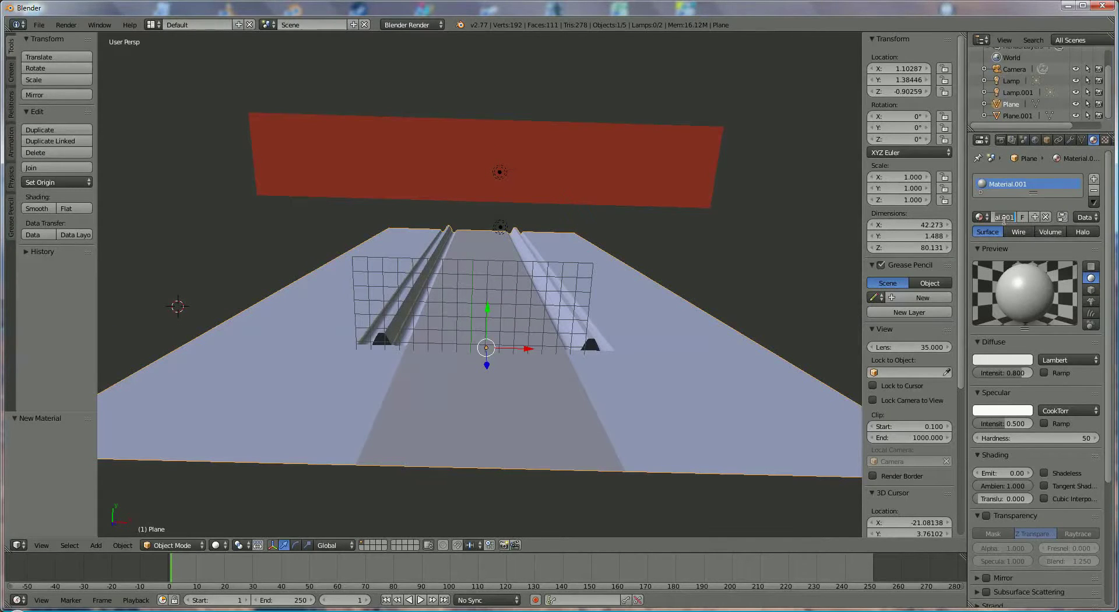
pyautogui.write('wood')
pyautogui.press('Return')
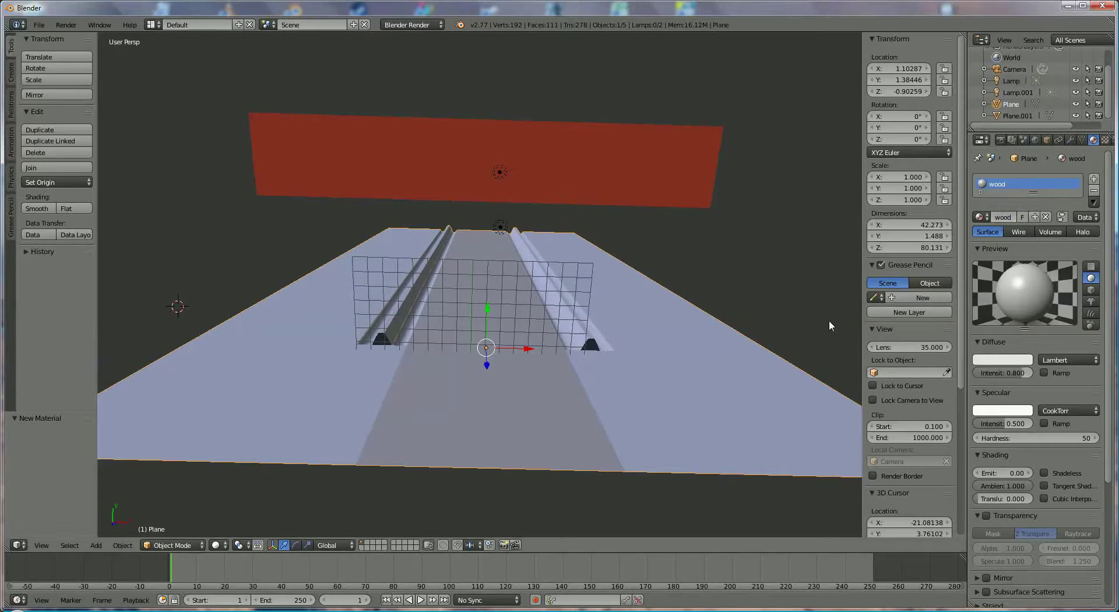
# Step: Give the wood material a tan diffuse colour (R 0.800, G 0.594, B 0.269) and set its diffuse and specular intensities to 1.000
pyautogui.click(1000, 360)
pyautogui.click(1003, 365)
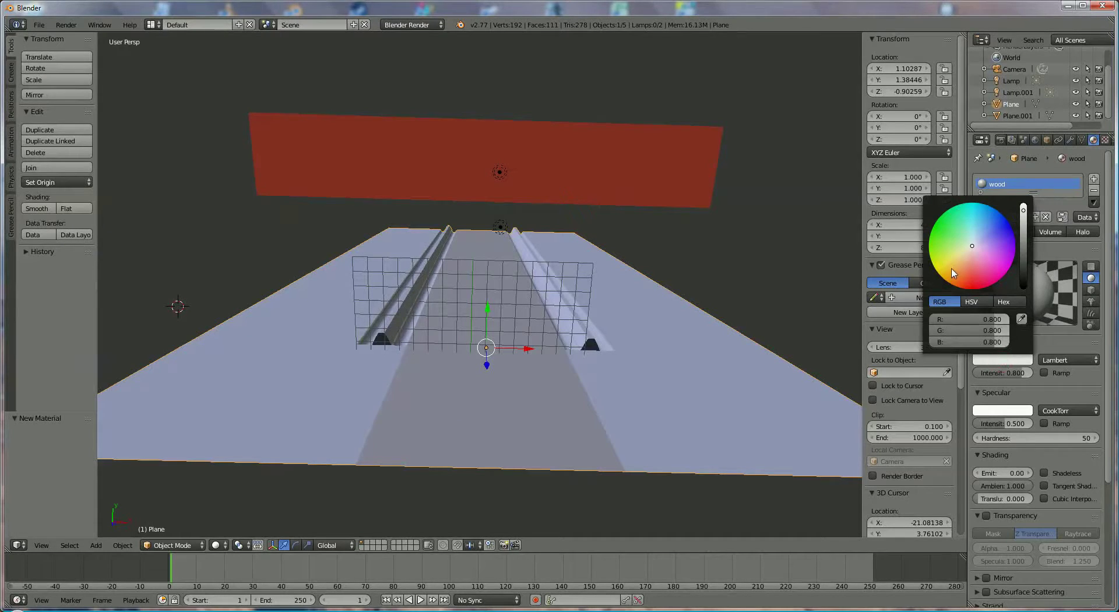
pyautogui.click(956, 273)
pyautogui.moveTo(959, 271); pyautogui.dragTo(964, 262)
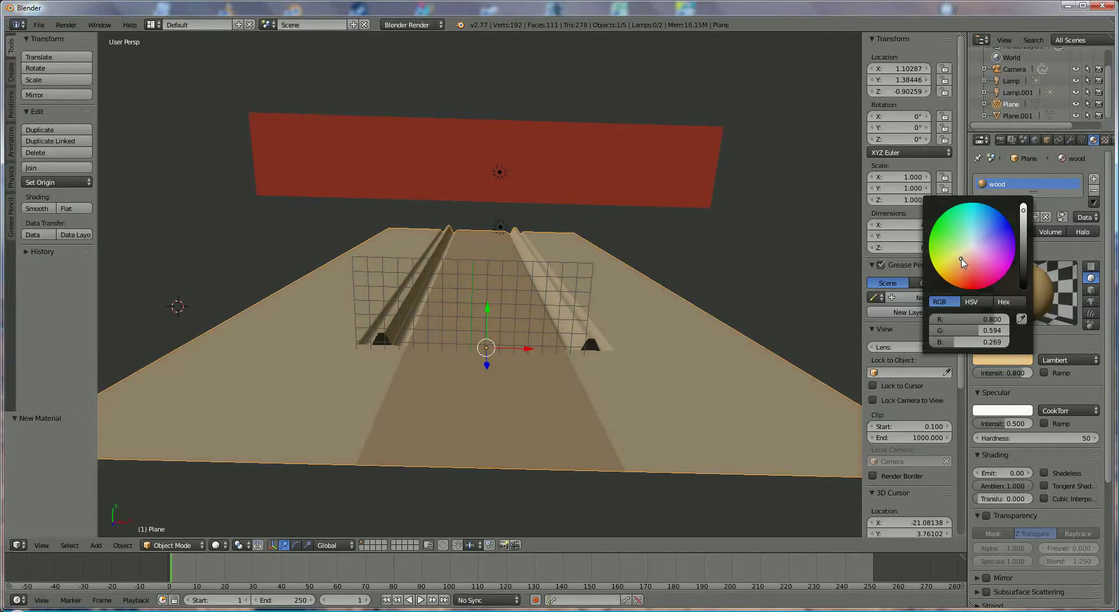
pyautogui.moveTo(1025, 373); pyautogui.dragTo(1043, 376)
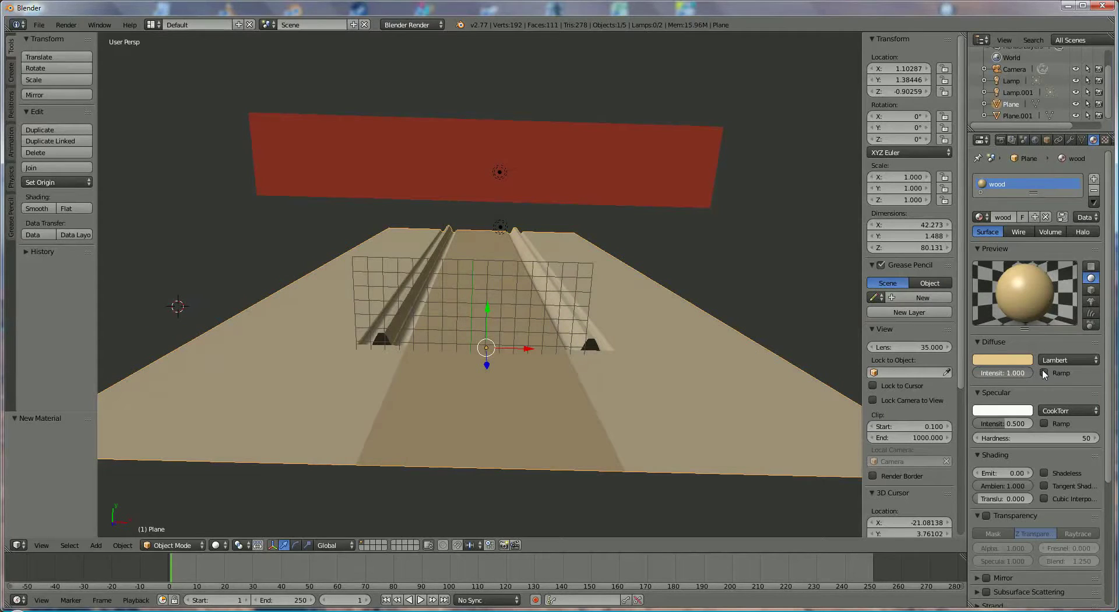
pyautogui.moveTo(1001, 424); pyautogui.dragTo(1041, 424)
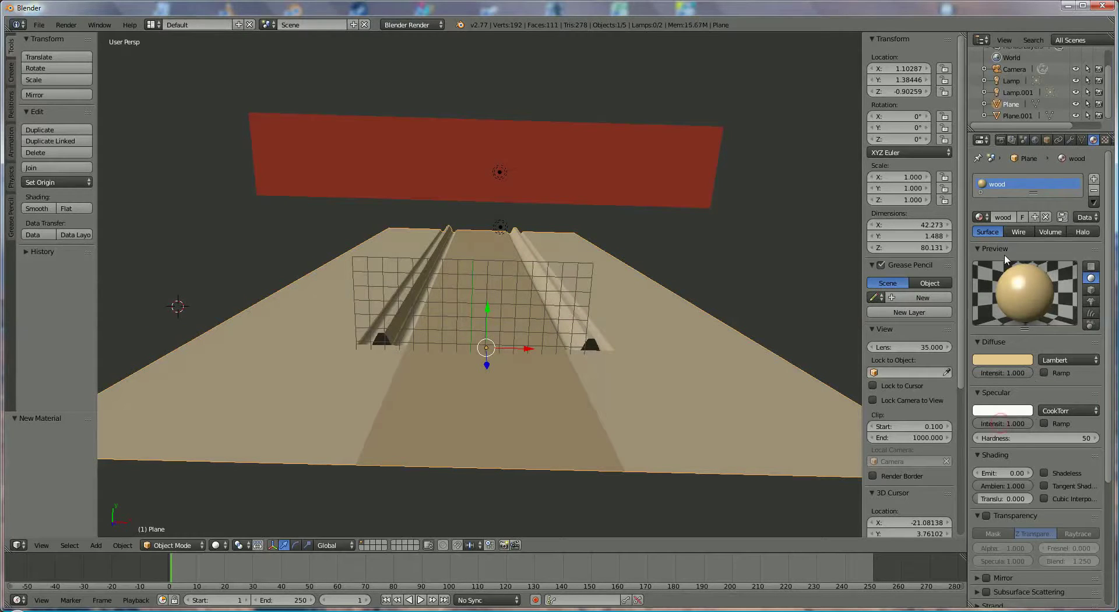
# Step: Add a second material slot to the profile mesh with a new material named black
pyautogui.click(1095, 179)
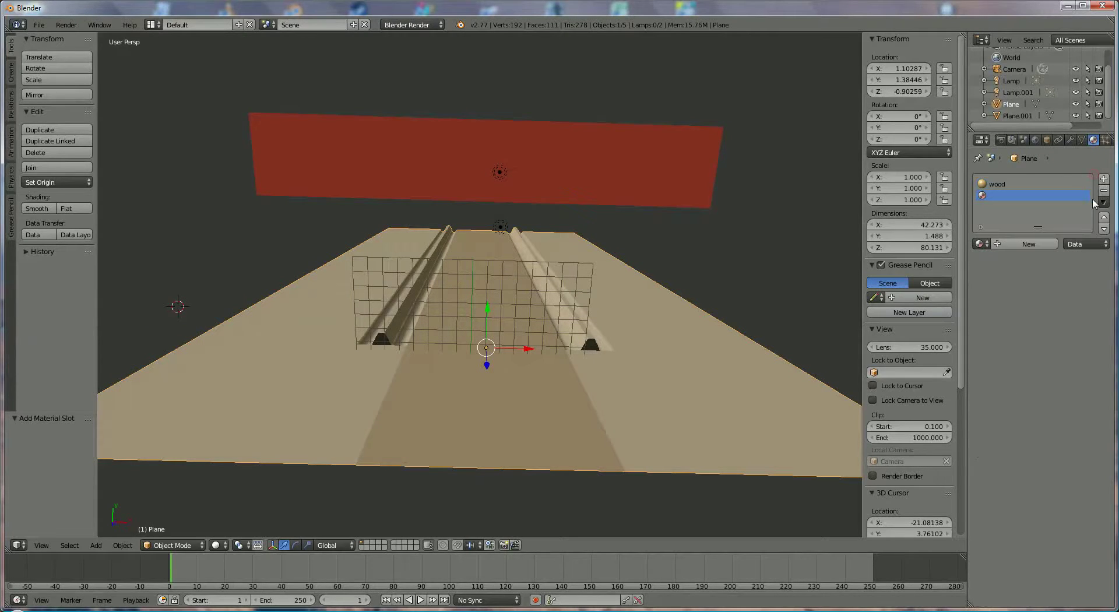
pyautogui.click(1029, 245)
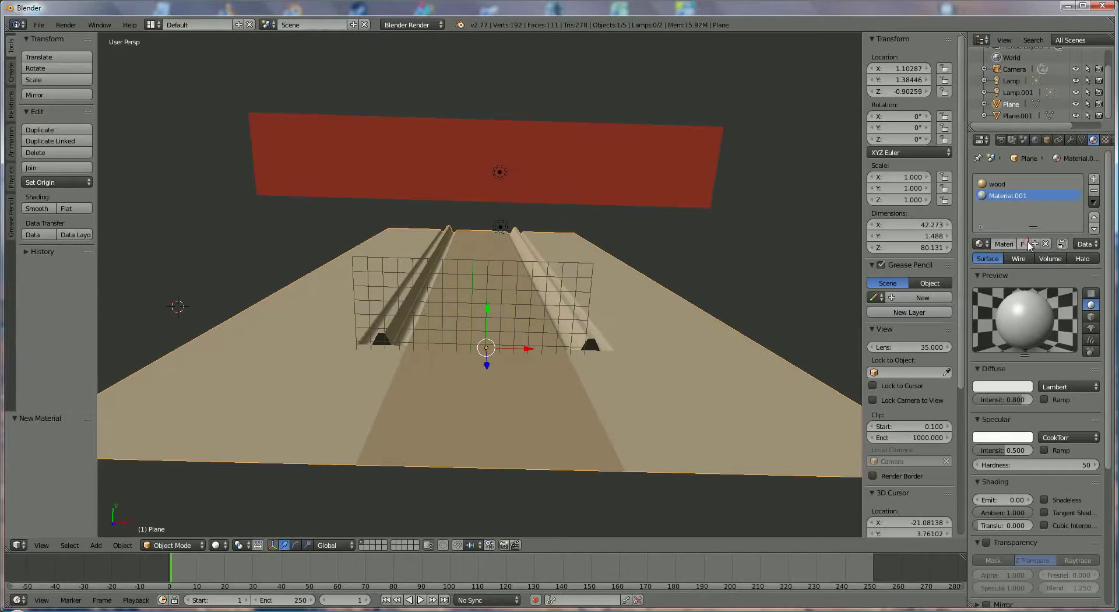
pyautogui.press('k')
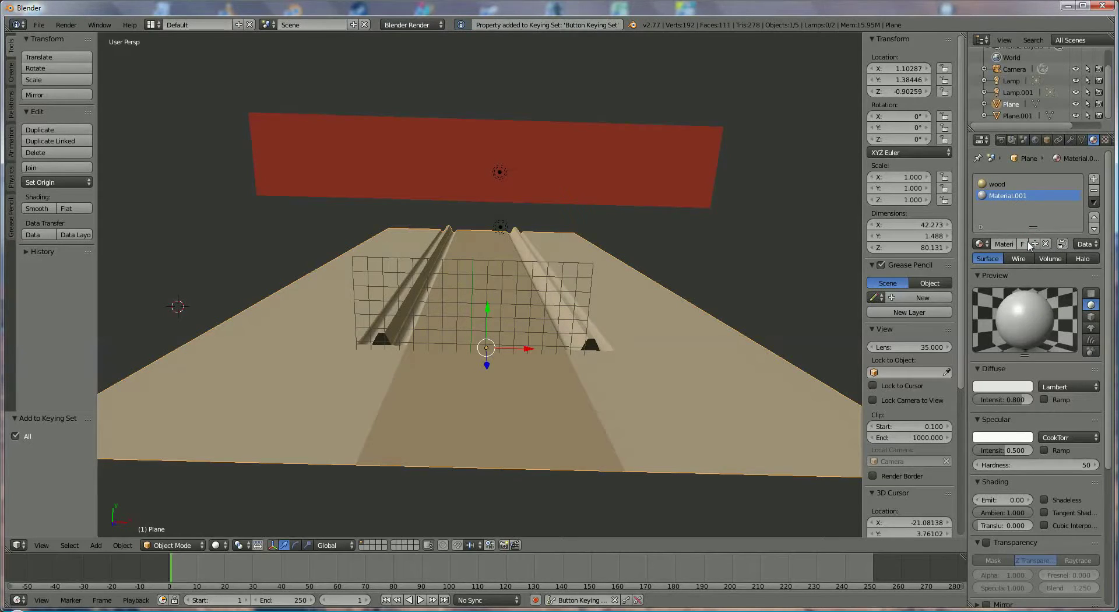
pyautogui.doubleClick(1000, 243)
pyautogui.write('black')
pyautogui.press('Return')
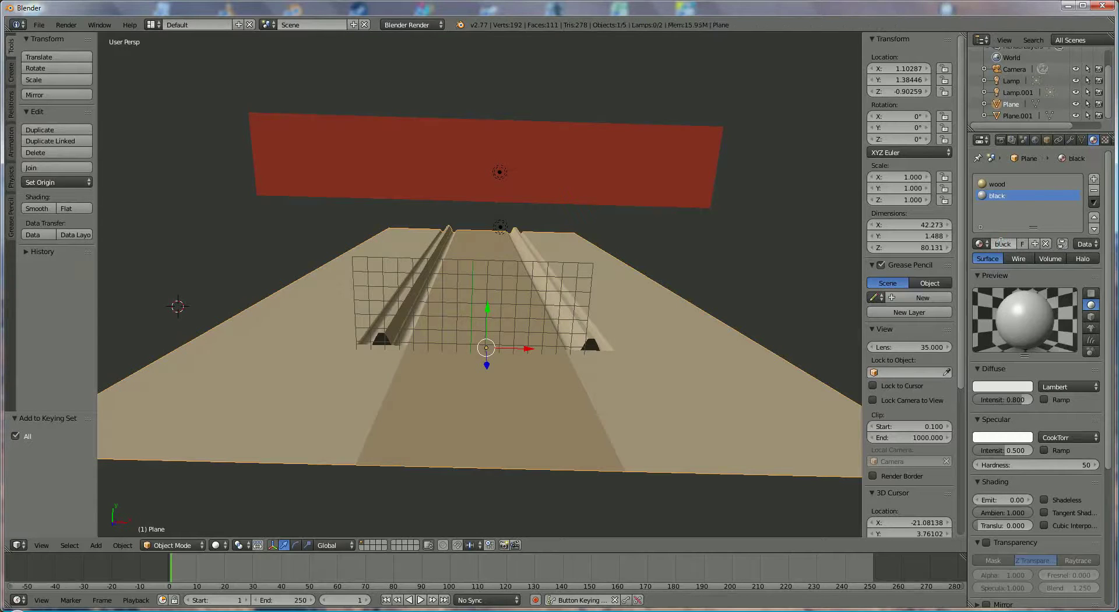
# Step: Darken the black material's diffuse colour to RGB 0.003 and set its diffuse and specular intensities to 1.000
pyautogui.click(1014, 387)
pyautogui.moveTo(1024, 245); pyautogui.dragTo(1030, 318)
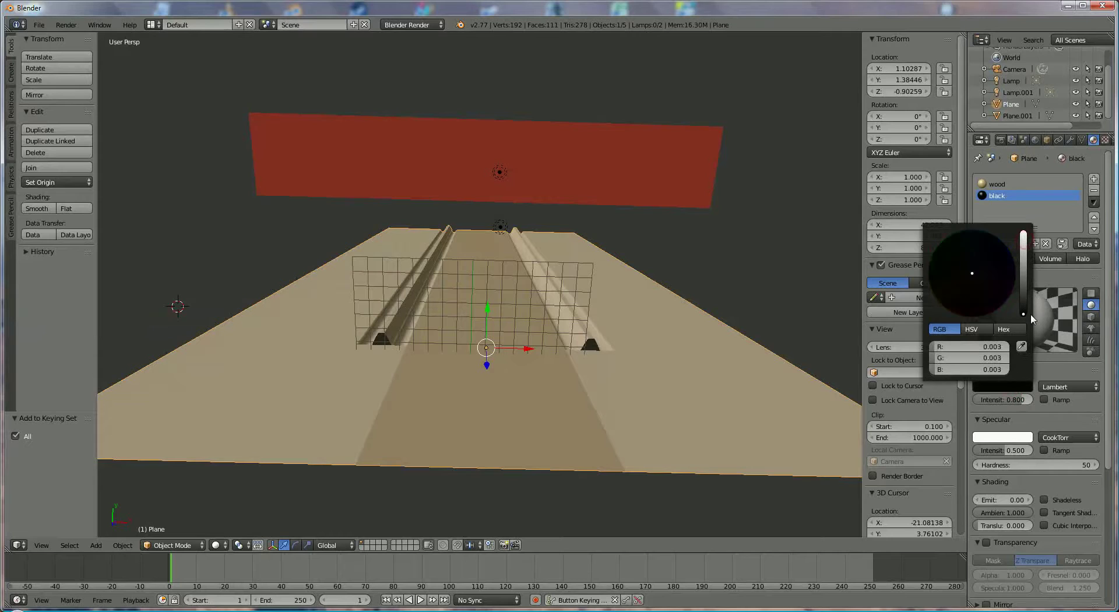
pyautogui.moveTo(1017, 400); pyautogui.dragTo(1050, 401)
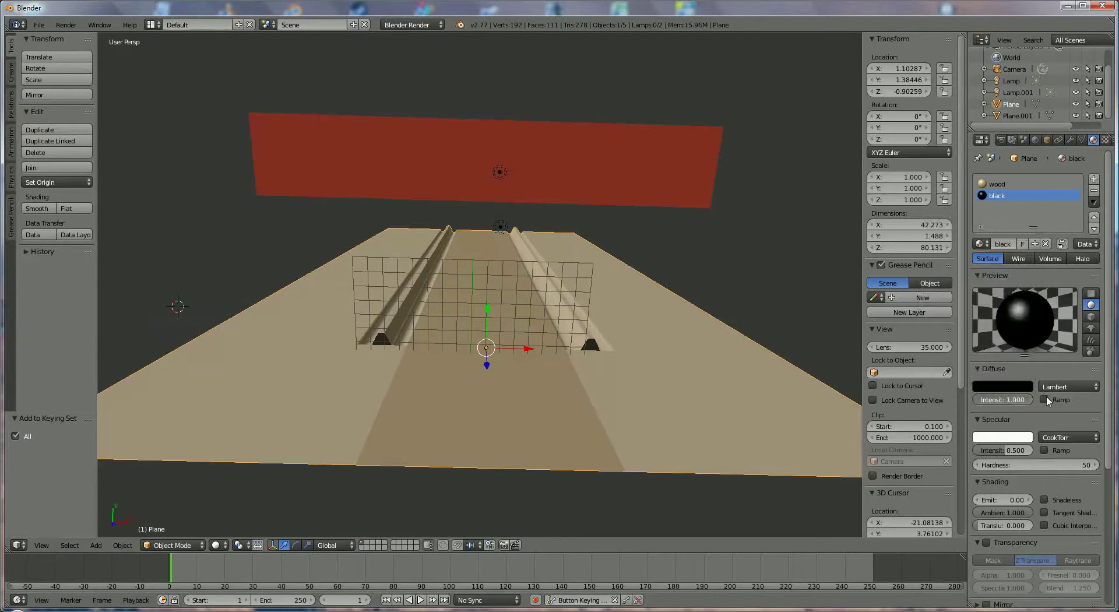
pyautogui.moveTo(1003, 451); pyautogui.dragTo(1051, 449)
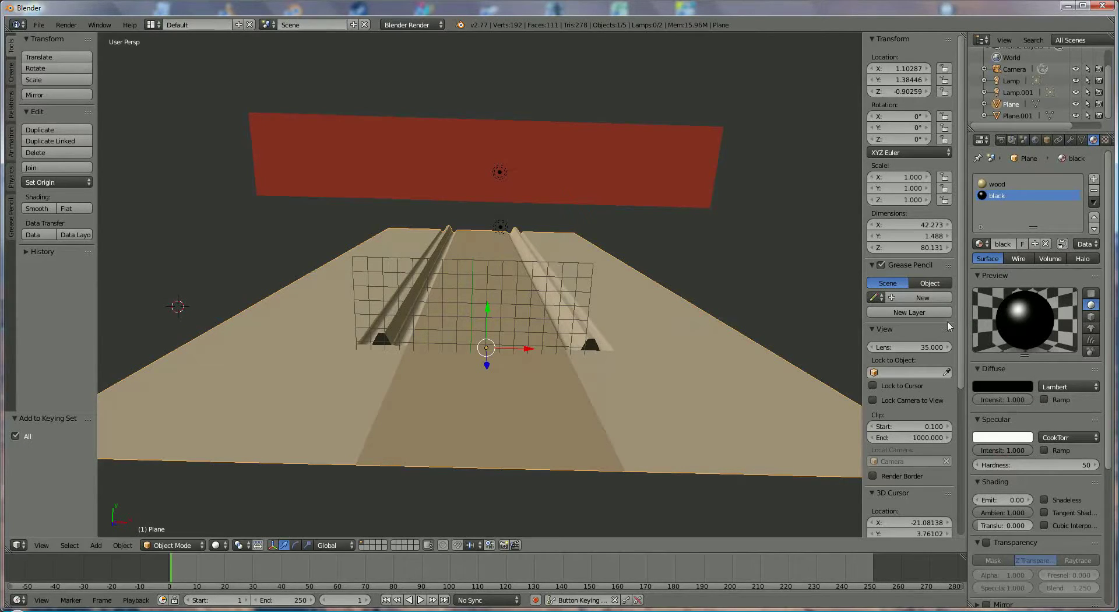
# Step: Add a third material slot to the profile mesh with a new material named orange
pyautogui.click(1094, 180)
pyautogui.click(1020, 244)
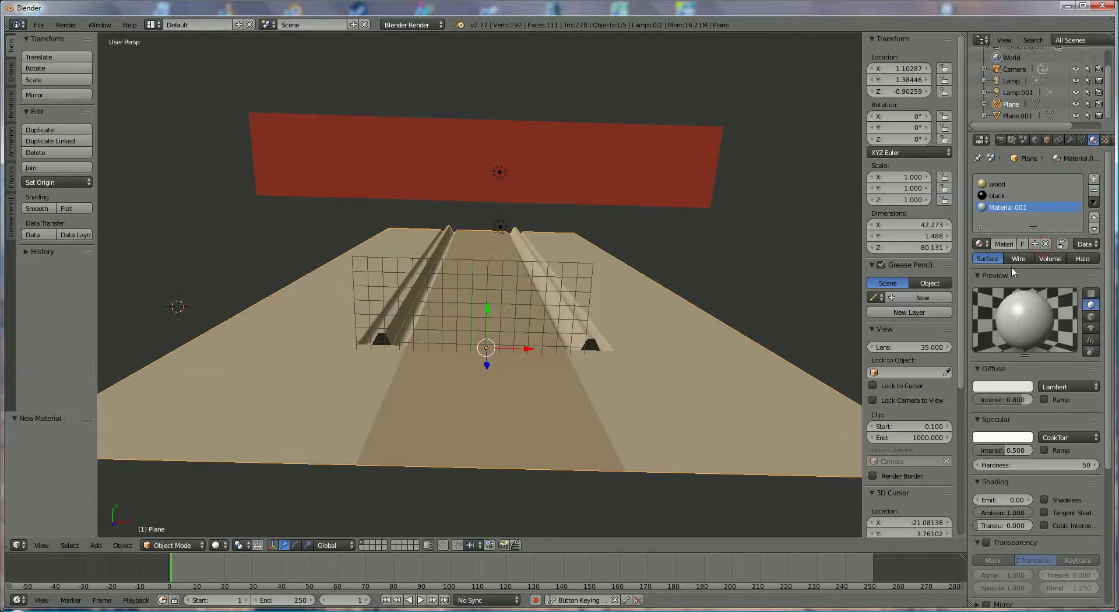
pyautogui.click(1006, 249)
pyautogui.write('orange')
pyautogui.press('Return')
# Step: Give the orange material a diffuse colour of R 0.800, G 0.124, B 0.000 and set its diffuse and specular intensities to 1.000
pyautogui.click(1002, 386)
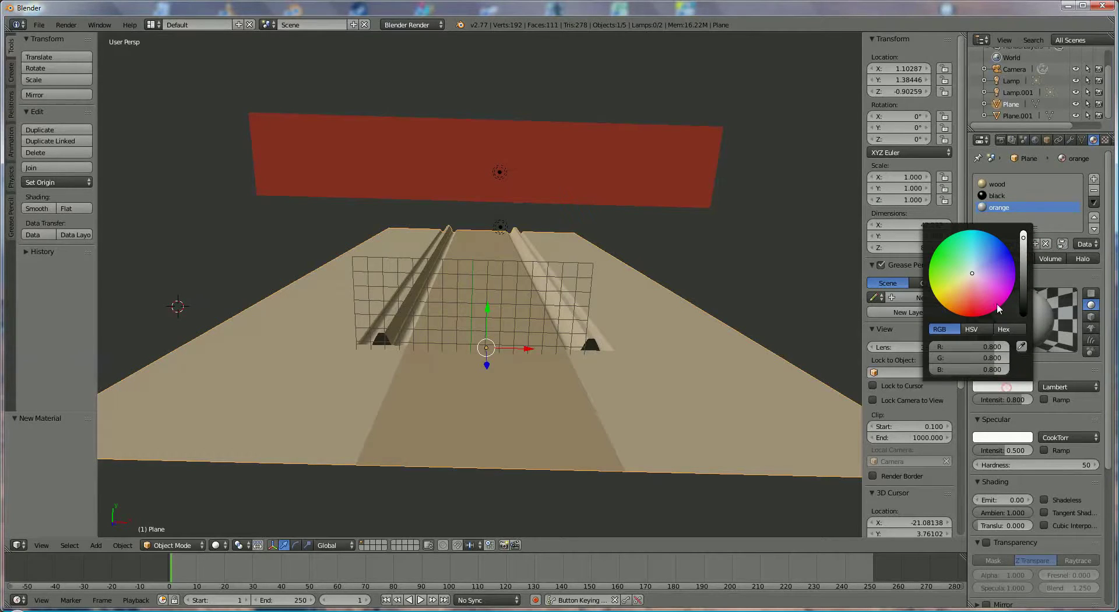
pyautogui.moveTo(996, 304); pyautogui.dragTo(955, 293)
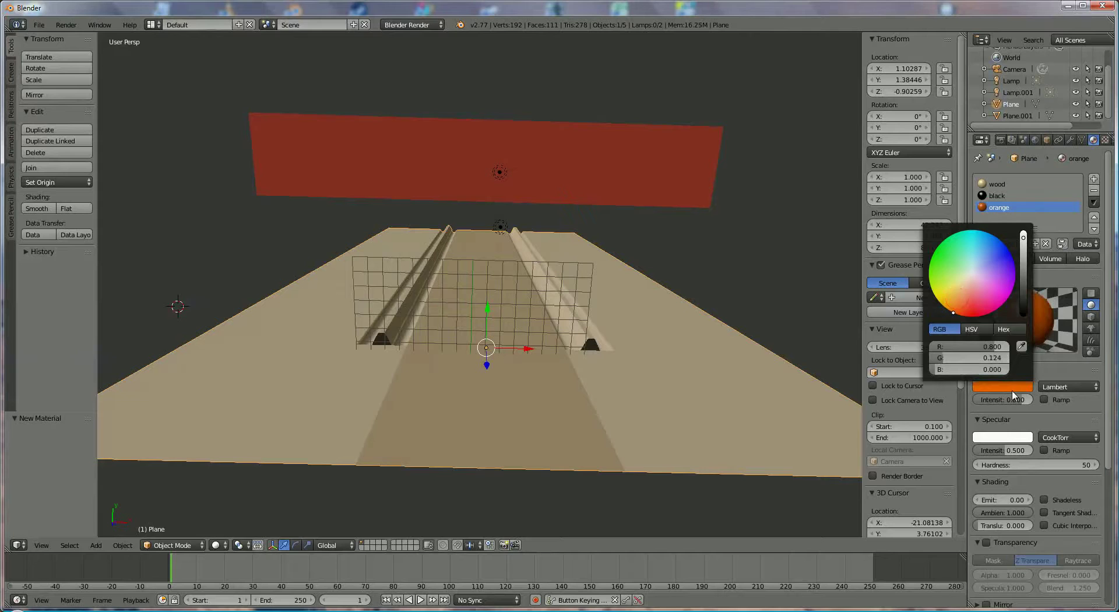
pyautogui.moveTo(1014, 398); pyautogui.dragTo(1043, 401)
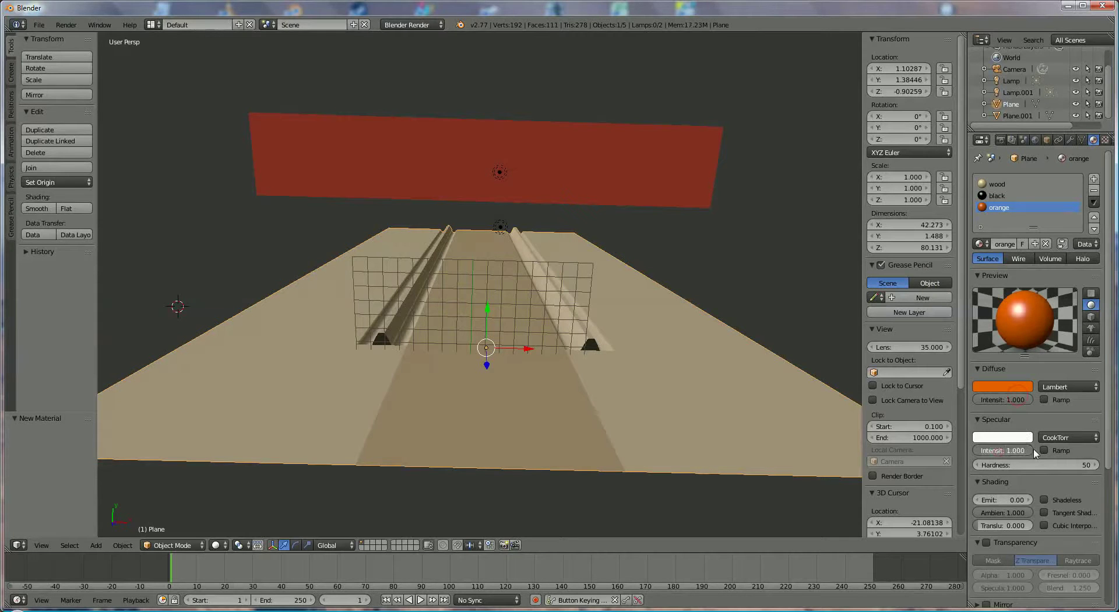
pyautogui.moveTo(1002, 451); pyautogui.dragTo(1033, 441)
# Step: Put the profile mesh in Edit Mode and switch to face selection
pyautogui.scroll(2, 641, 396)
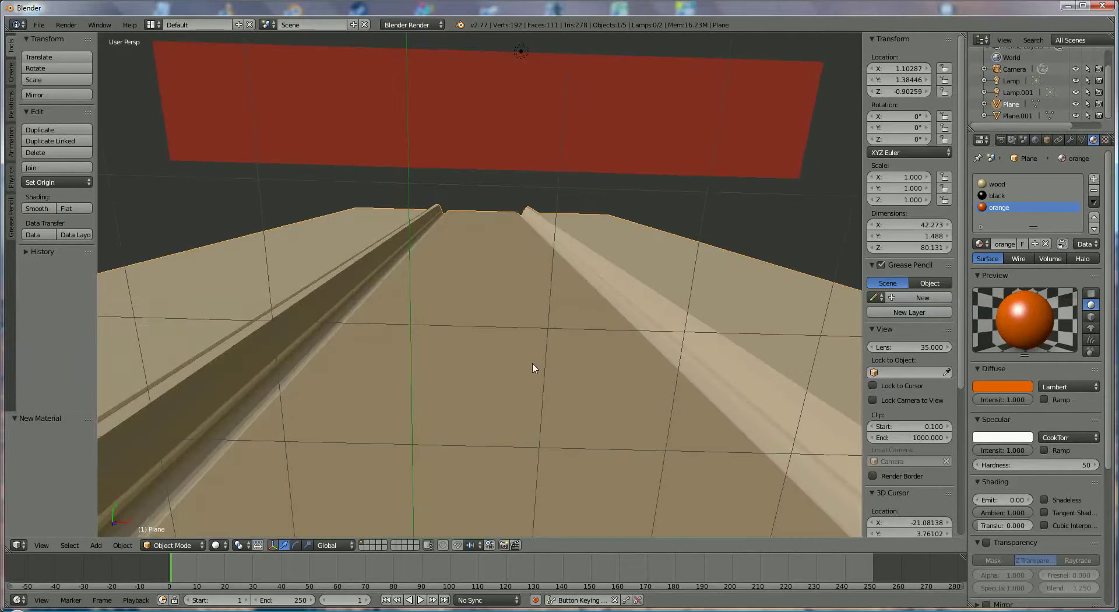
pyautogui.scroll(-1, 527, 382)
pyautogui.scroll(-1, 522, 391)
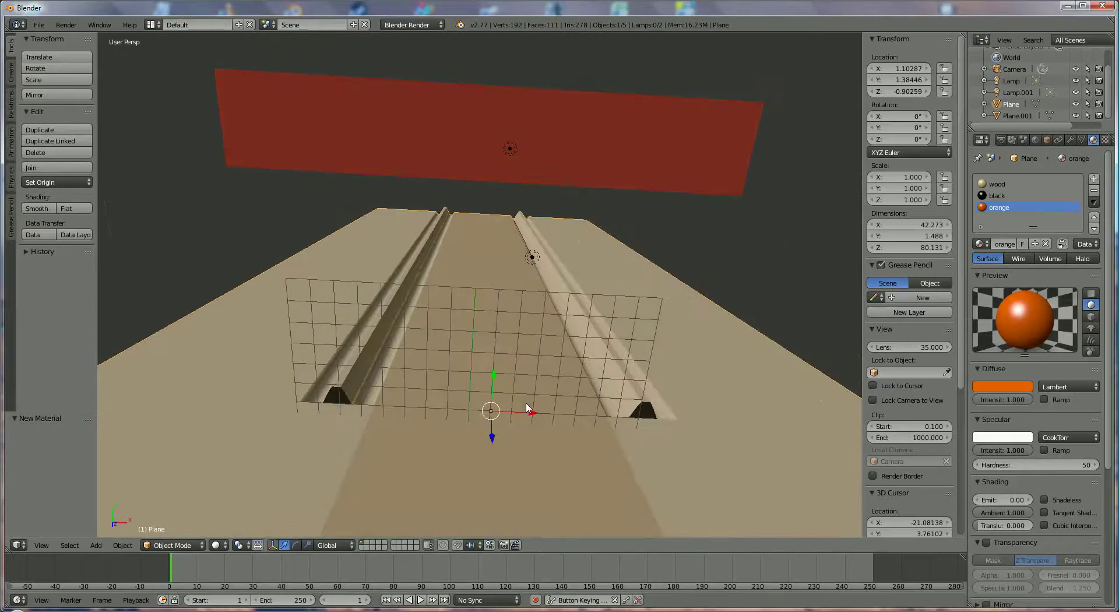
pyautogui.click(178, 545)
pyautogui.click(175, 518)
pyautogui.moveTo(386, 431); pyautogui.dragTo(370, 473, button='middle')
pyautogui.scroll(2, 430, 440)
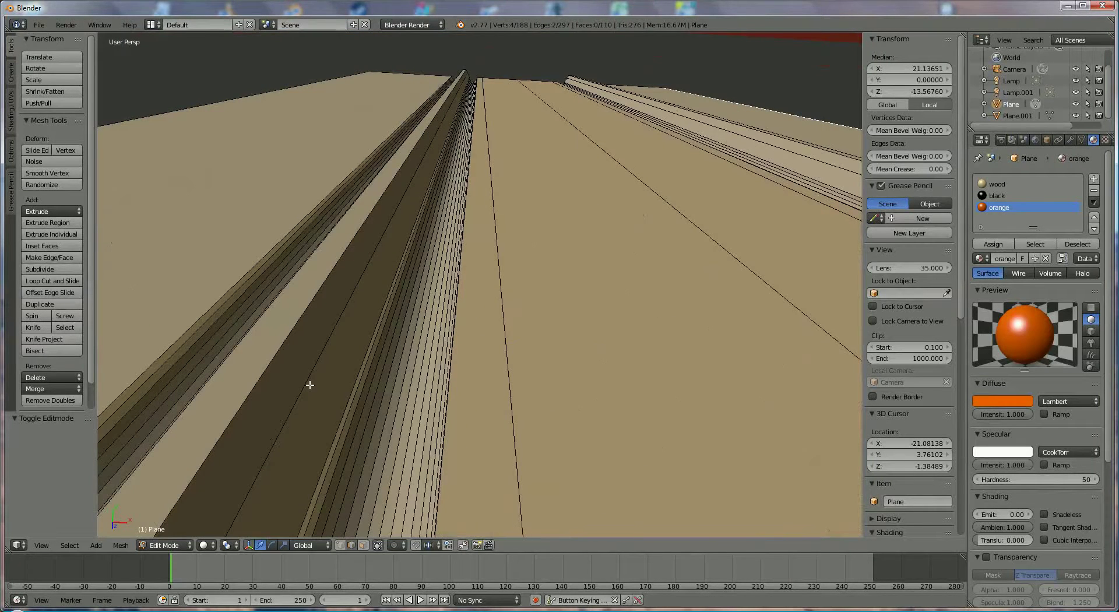
pyautogui.moveTo(310, 385); pyautogui.dragTo(352, 438, button='middle')
pyautogui.rightClick(372, 373)
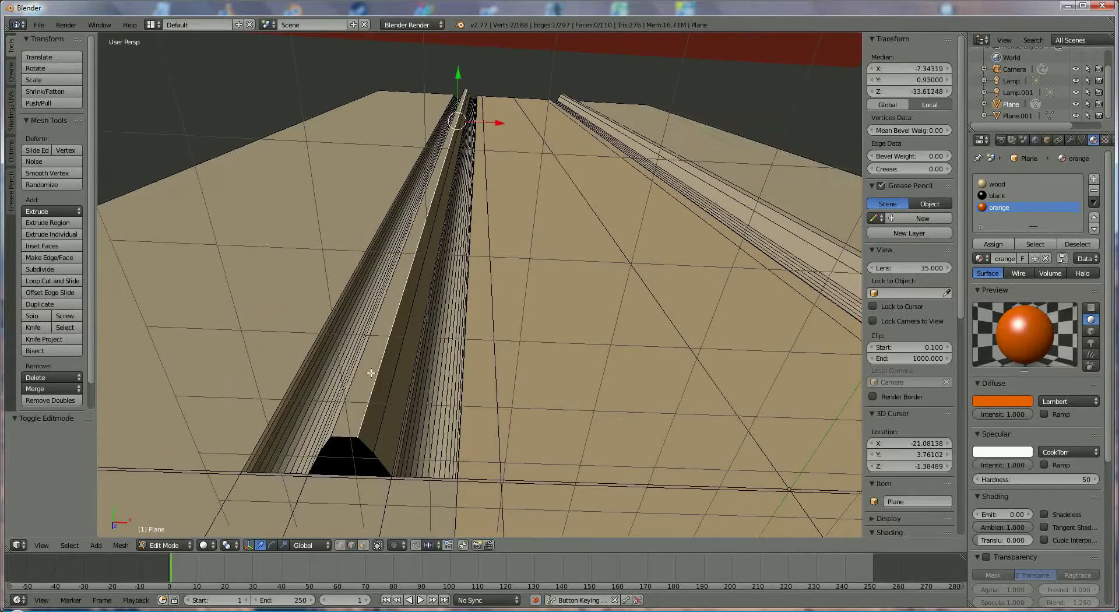
pyautogui.click(366, 545)
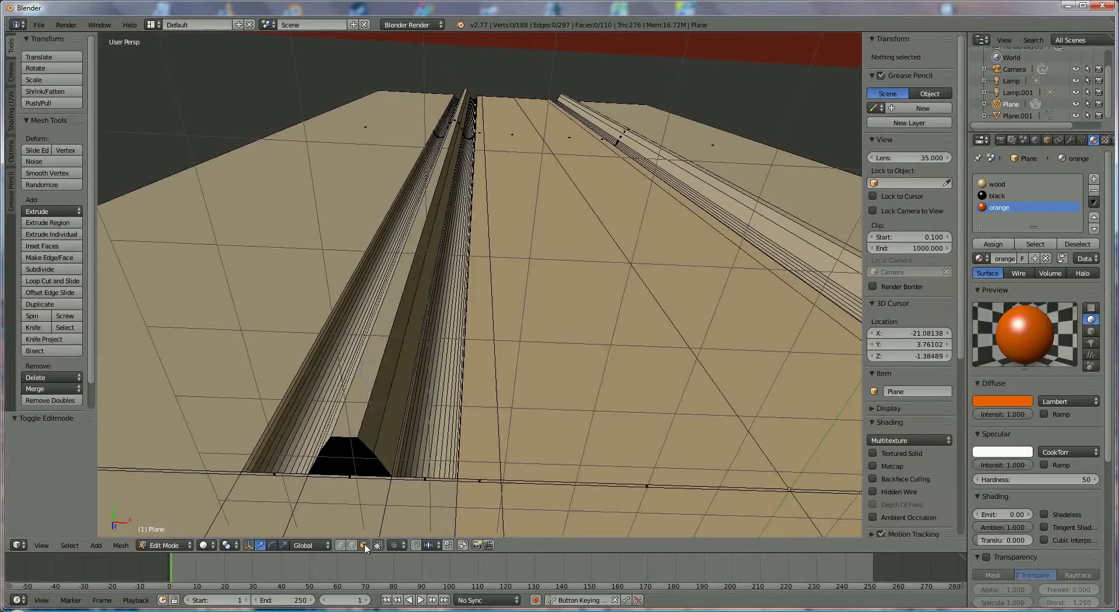
# Step: Select all the long faces of the raised strip in the groove on the -X side, together with its black end face
pyautogui.rightClick(366, 385)
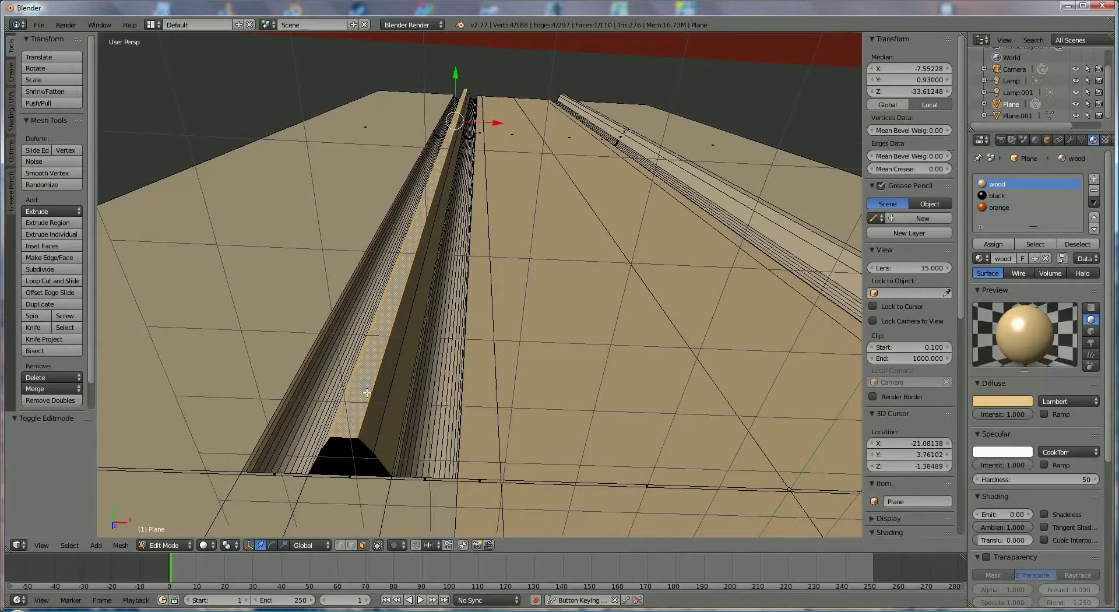
pyautogui.keyDown('shift'); pyautogui.rightClick(375, 426); pyautogui.keyUp('shift')
pyautogui.keyDown('shift'); pyautogui.rightClick(370, 454); pyautogui.keyUp('shift')
pyautogui.keyDown('shift'); pyautogui.rightClick(367, 463); pyautogui.keyUp('shift')
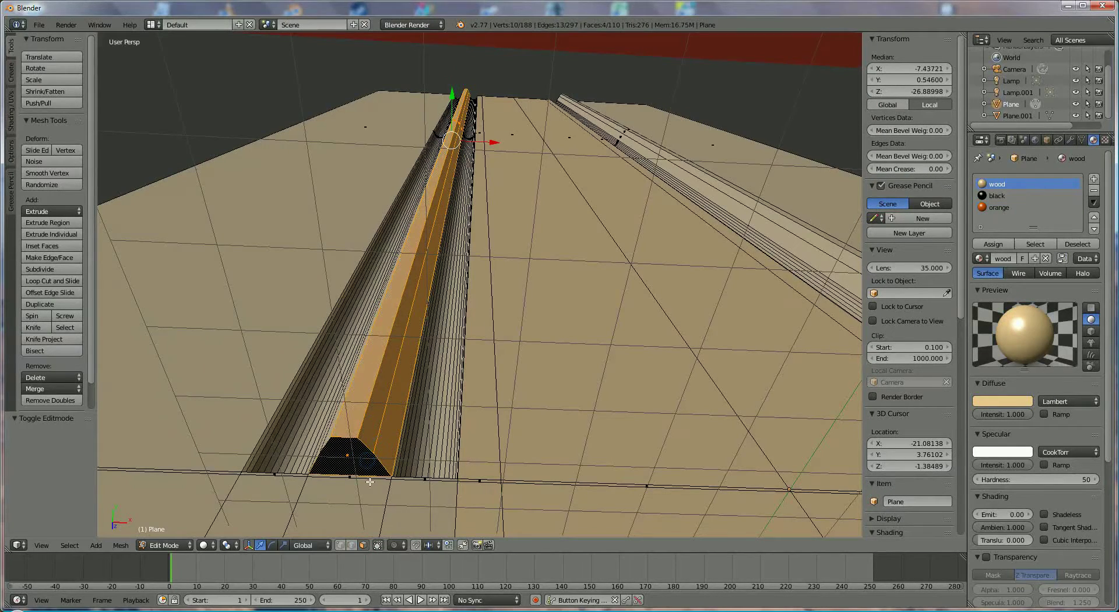
pyautogui.moveTo(370, 481); pyautogui.dragTo(392, 474, button='middle')
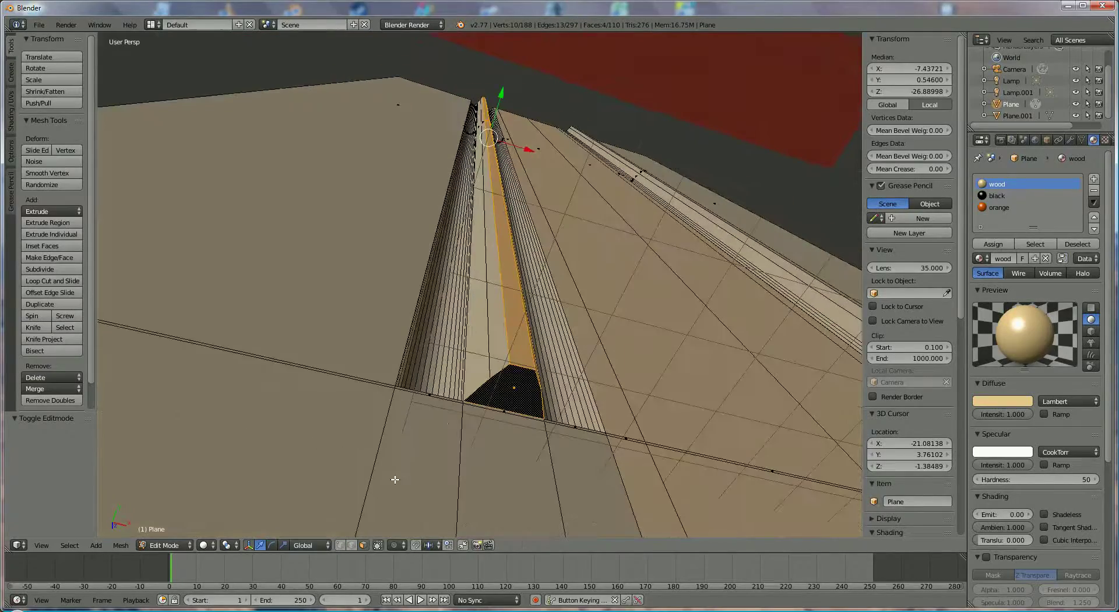
pyautogui.keyDown('shift'); pyautogui.rightClick(472, 377); pyautogui.keyUp('shift')
pyautogui.keyDown('shift'); pyautogui.rightClick(499, 356); pyautogui.keyUp('shift')
# Step: Add the long faces and black end face of the raised strip on the +X side to the selection and assign the orange material
pyautogui.moveTo(502, 359); pyautogui.dragTo(544, 45, button='middle')
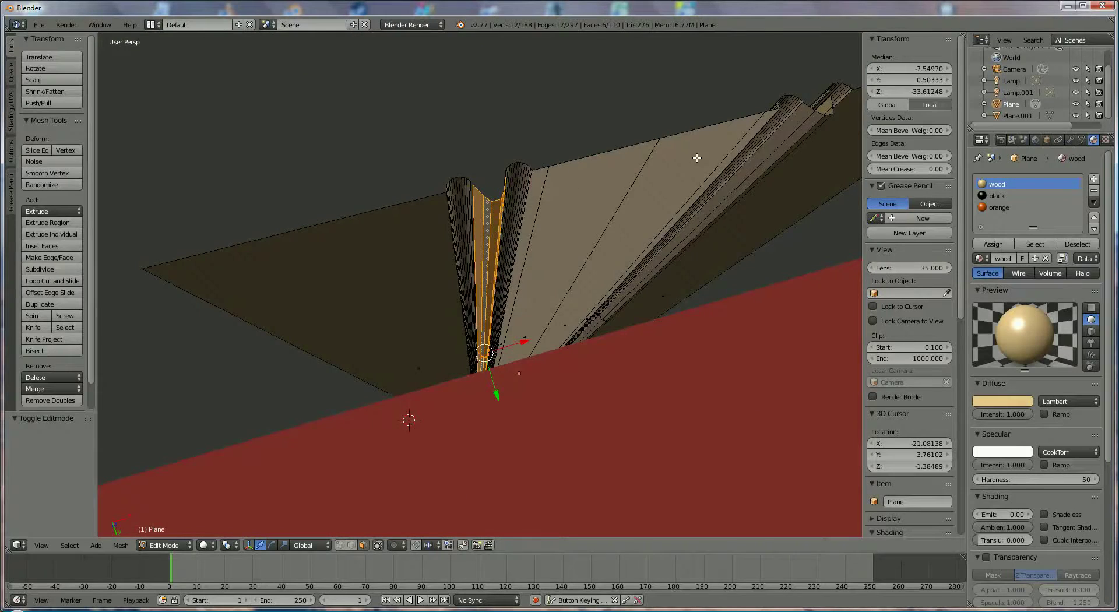
pyautogui.moveTo(697, 157); pyautogui.dragTo(652, 527, button='middle')
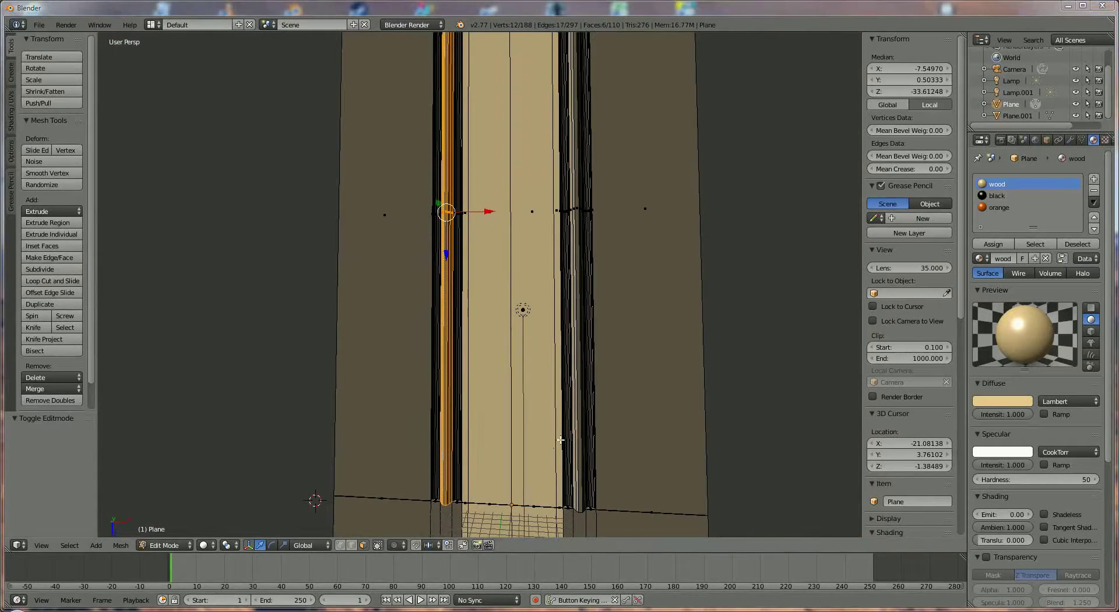
pyautogui.moveTo(560, 440); pyautogui.dragTo(568, 366, button='middle')
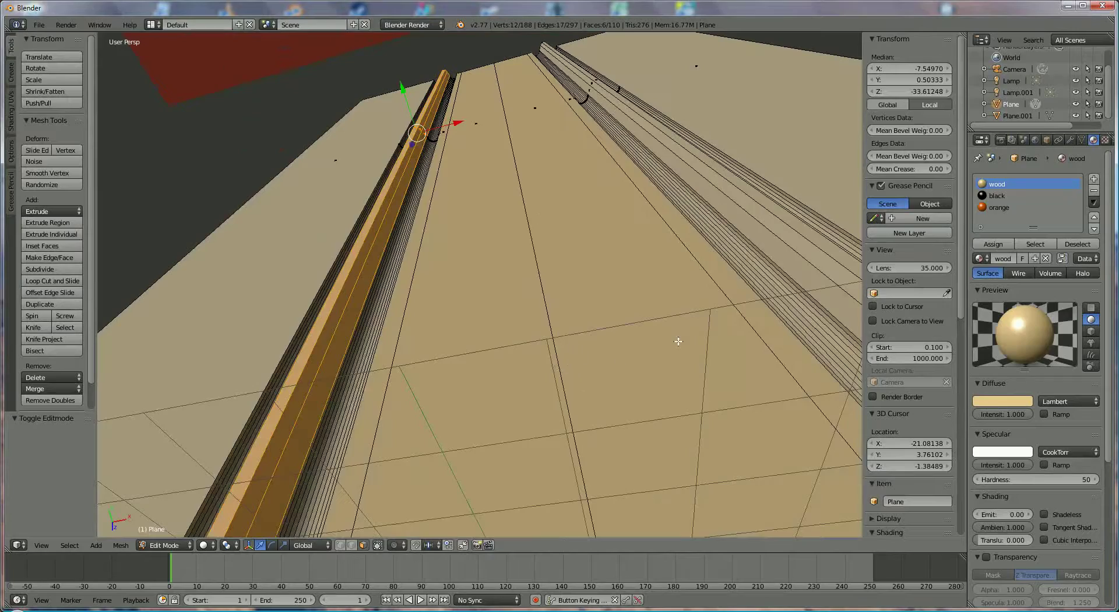
pyautogui.moveTo(665, 373); pyautogui.dragTo(614, 356, button='middle')
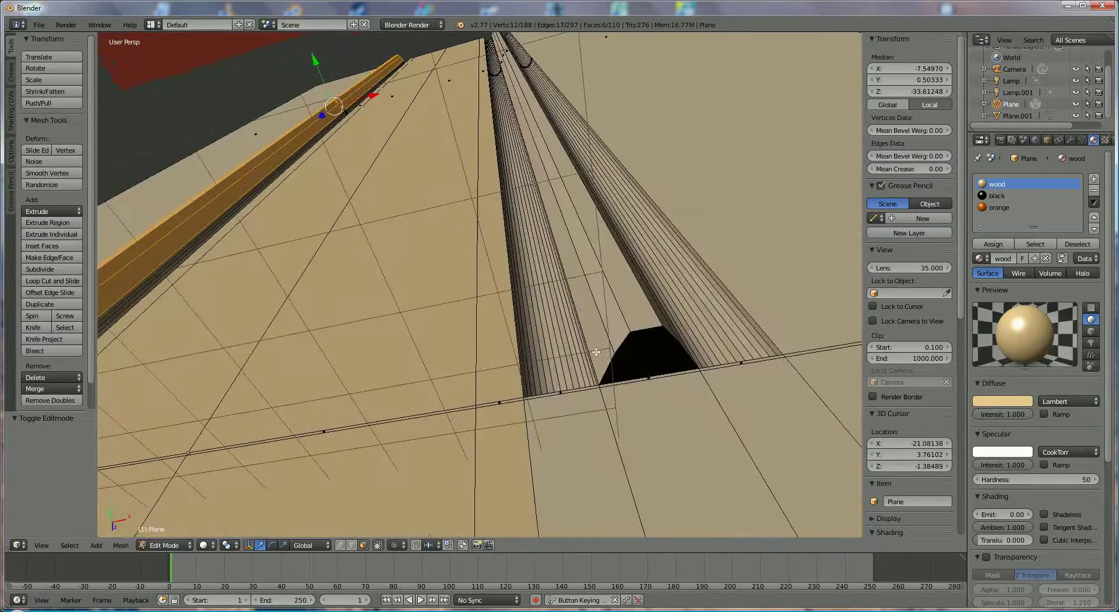
pyautogui.keyDown('shift'); pyautogui.rightClick(600, 349); pyautogui.keyUp('shift')
pyautogui.keyDown('shift'); pyautogui.rightClick(612, 349); pyautogui.keyUp('shift')
pyautogui.keyDown('shift'); pyautogui.rightClick(631, 320); pyautogui.keyUp('shift')
pyautogui.keyDown('shift'); pyautogui.rightClick(647, 340); pyautogui.keyUp('shift')
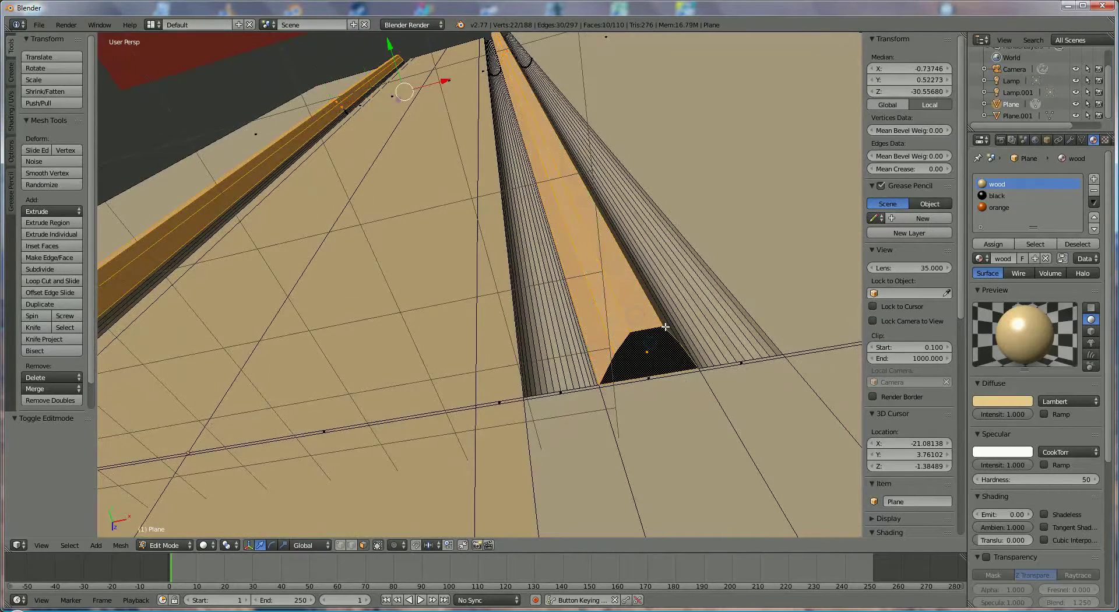
pyautogui.keyDown('shift'); pyautogui.rightClick(676, 349); pyautogui.keyUp('shift')
pyautogui.moveTo(659, 379); pyautogui.dragTo(624, 383, button='middle')
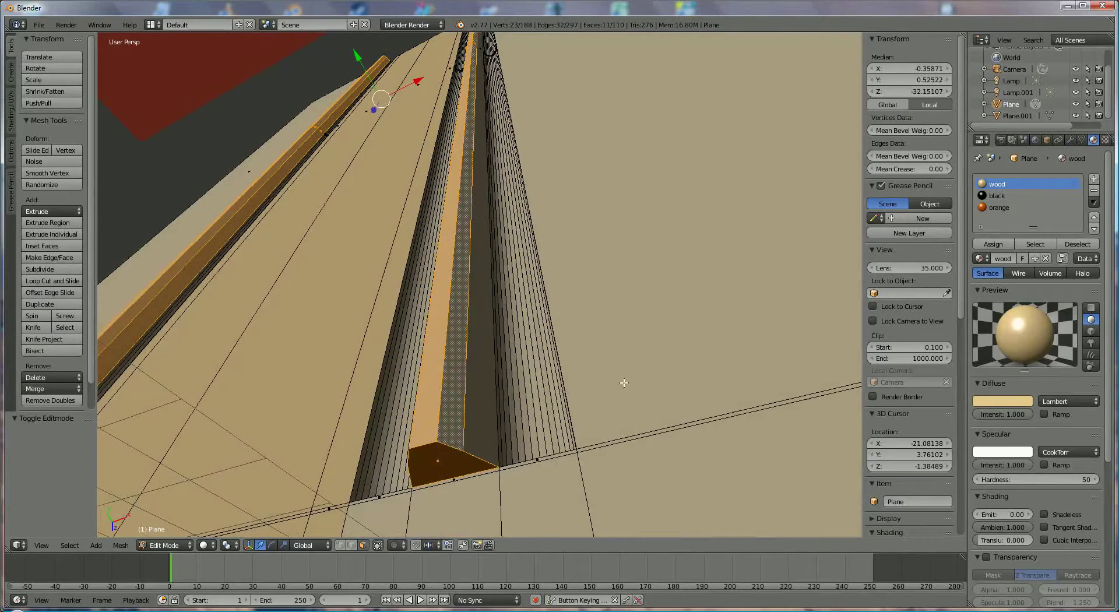
pyautogui.keyDown('shift'); pyautogui.rightClick(486, 396); pyautogui.keyUp('shift')
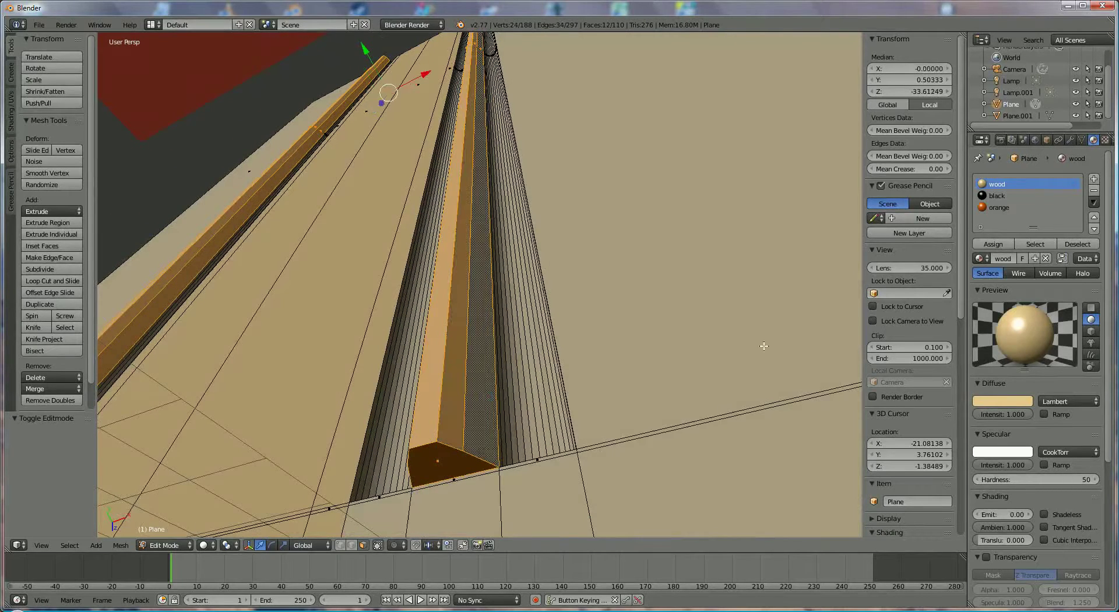
pyautogui.click(997, 208)
pyautogui.click(993, 244)
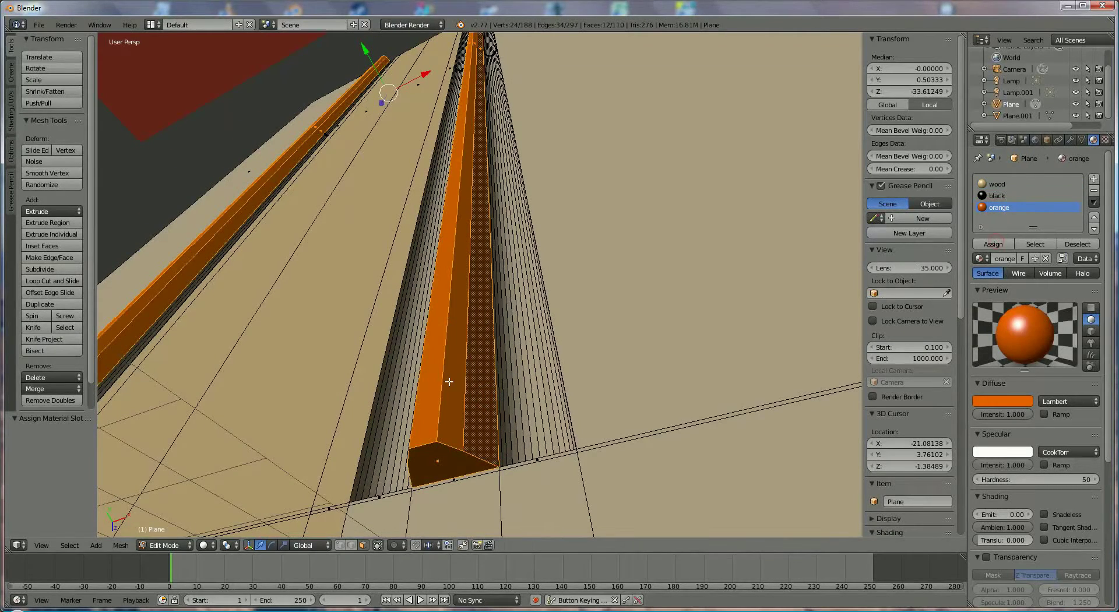
# Step: Select all the narrow curved faces of the hollow on the inner side of the +X orange strip
pyautogui.moveTo(512, 367); pyautogui.dragTo(530, 364, button='middle')
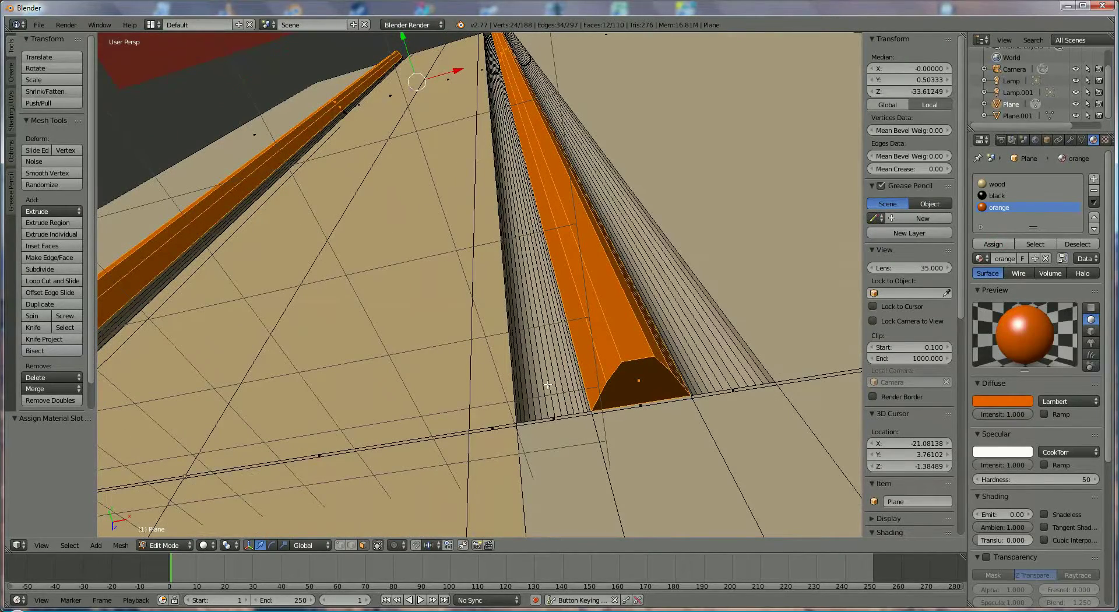
pyautogui.rightClick(548, 385)
pyautogui.press('KP_Decimal')
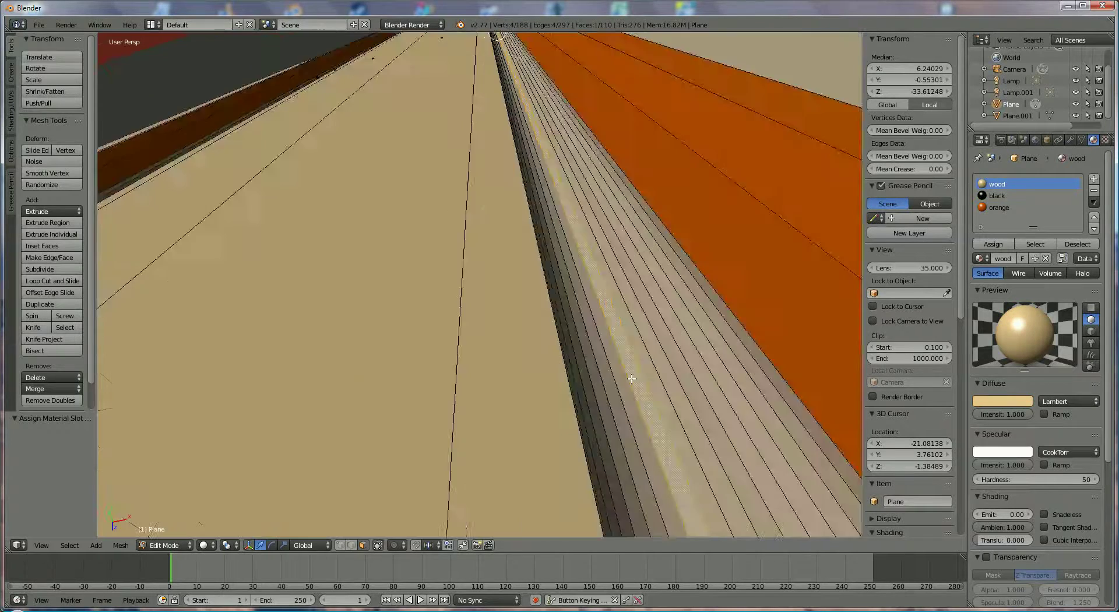
pyautogui.scroll(-3, 598, 371)
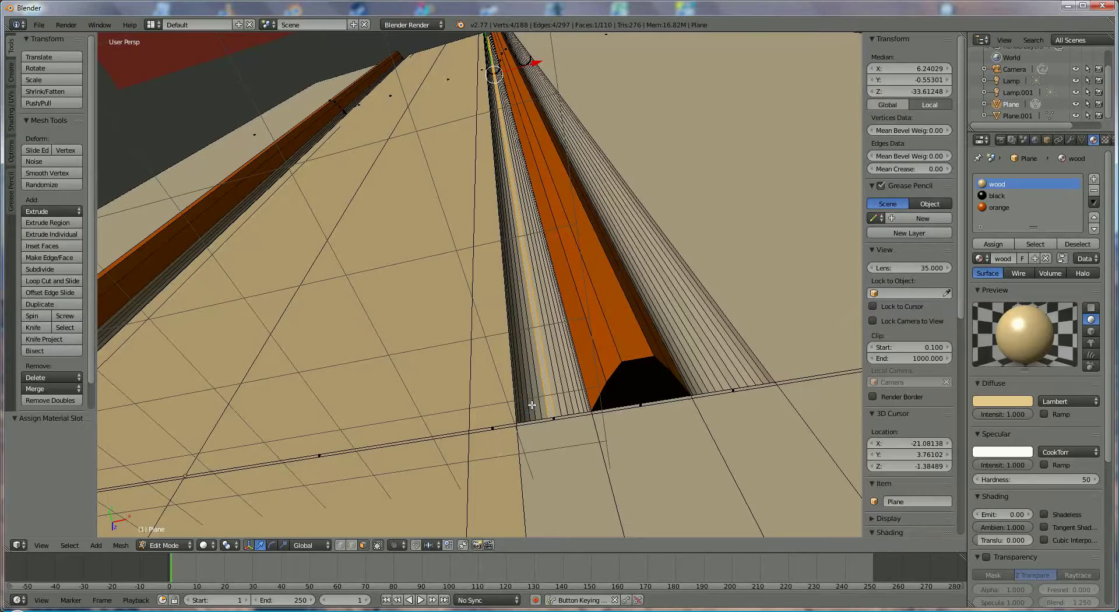
pyautogui.keyDown('shift'); pyautogui.rightClick(532, 404); pyautogui.keyUp('shift')
pyautogui.keyDown('shift'); pyautogui.rightClick(536, 405); pyautogui.keyUp('shift')
pyautogui.keyDown('shift'); pyautogui.rightClick(542, 403); pyautogui.keyUp('shift')
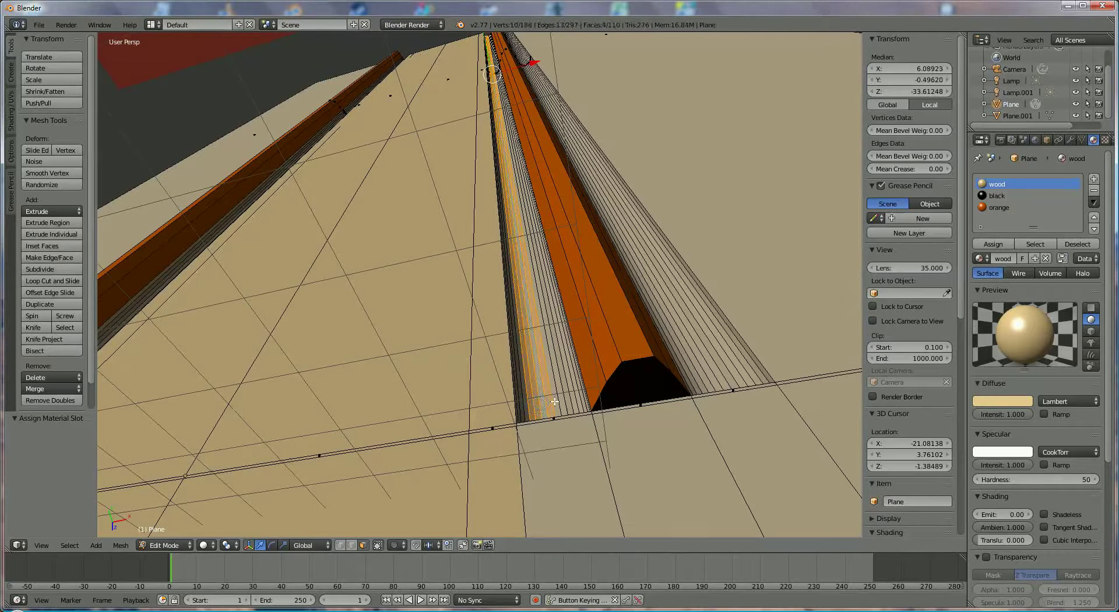
pyautogui.keyDown('shift'); pyautogui.rightClick(556, 402); pyautogui.keyUp('shift')
pyautogui.keyDown('shift'); pyautogui.rightClick(563, 402); pyautogui.keyUp('shift')
pyautogui.keyDown('shift'); pyautogui.rightClick(569, 402); pyautogui.keyUp('shift')
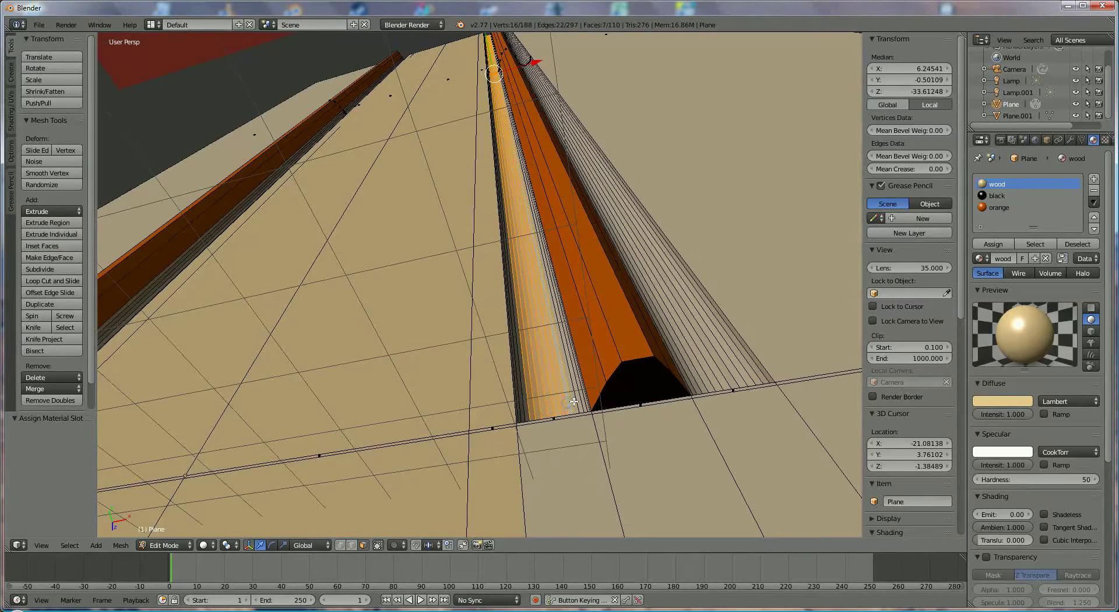
pyautogui.keyDown('shift'); pyautogui.rightClick(576, 401); pyautogui.keyUp('shift')
pyautogui.keyDown('shift'); pyautogui.rightClick(579, 401); pyautogui.keyUp('shift')
pyautogui.keyDown('shift'); pyautogui.rightClick(581, 404); pyautogui.keyUp('shift')
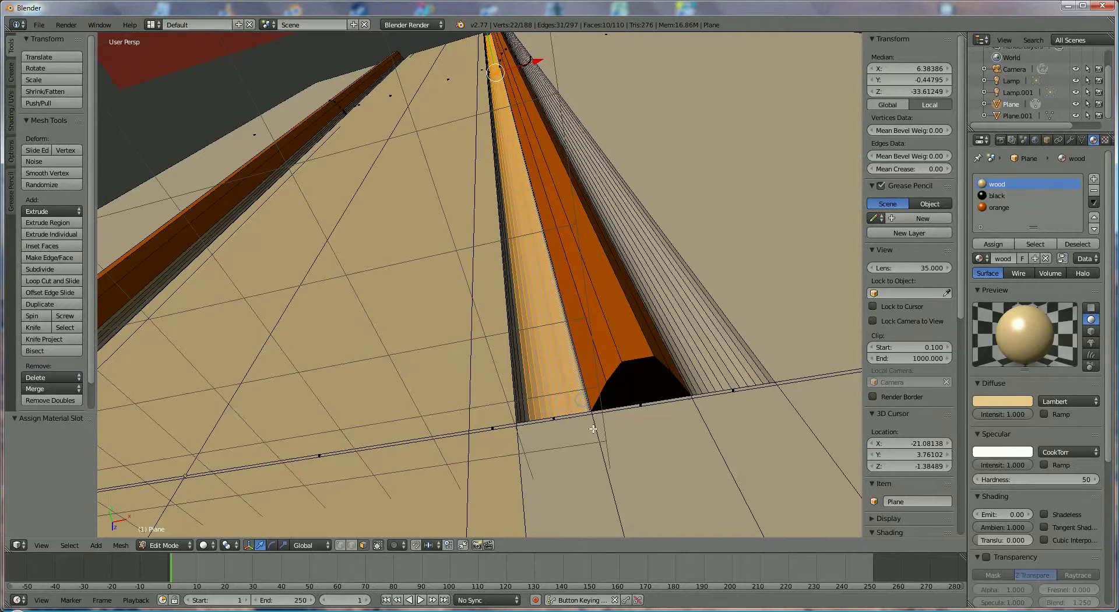
pyautogui.keyDown('shift'); pyautogui.moveTo(593, 429); pyautogui.dragTo(650, 418, button='middle'); pyautogui.keyUp('shift')
pyautogui.keyDown('shift'); pyautogui.rightClick(688, 391); pyautogui.keyUp('shift')
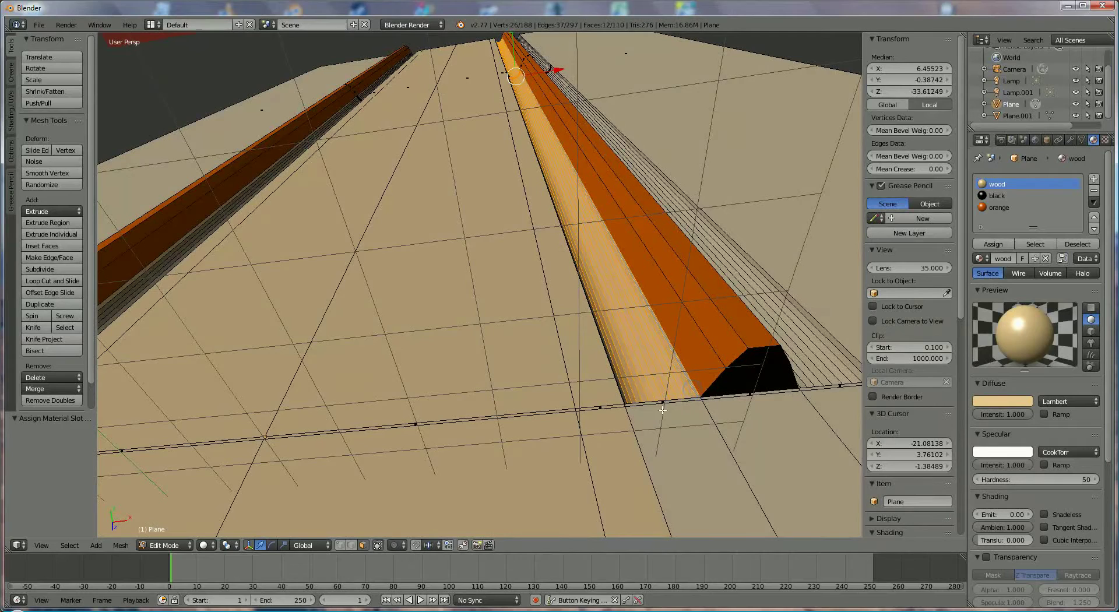
pyautogui.moveTo(663, 409); pyautogui.dragTo(627, 415, button='middle')
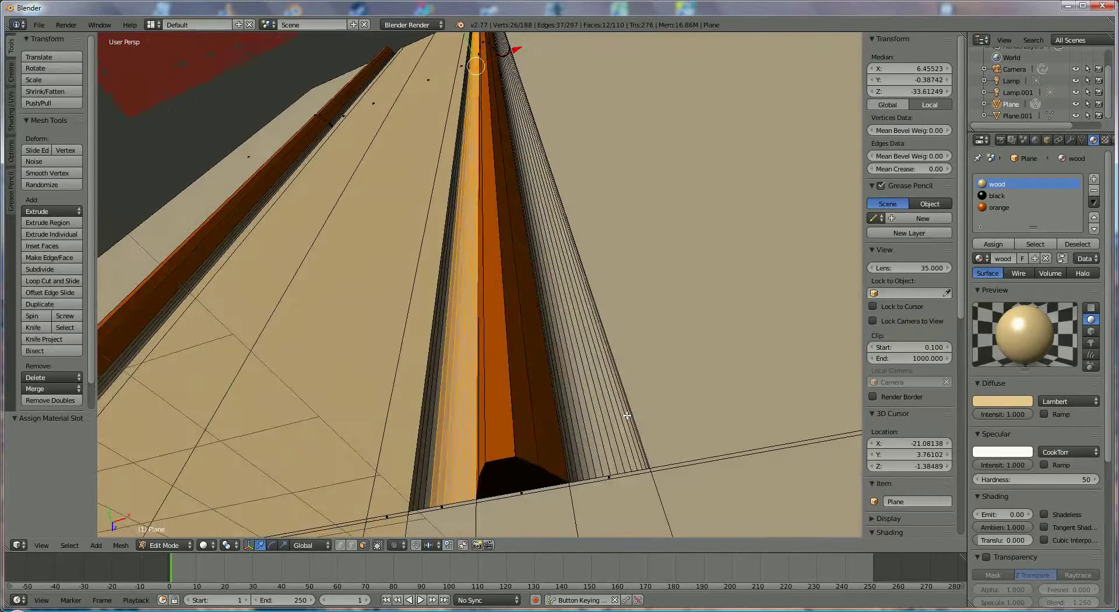
pyautogui.keyDown('shift'); pyautogui.rightClick(432, 455); pyautogui.keyUp('shift')
pyautogui.keyDown('shift'); pyautogui.rightClick(427, 458); pyautogui.keyUp('shift')
pyautogui.keyDown('shift'); pyautogui.rightClick(422, 462); pyautogui.keyUp('shift')
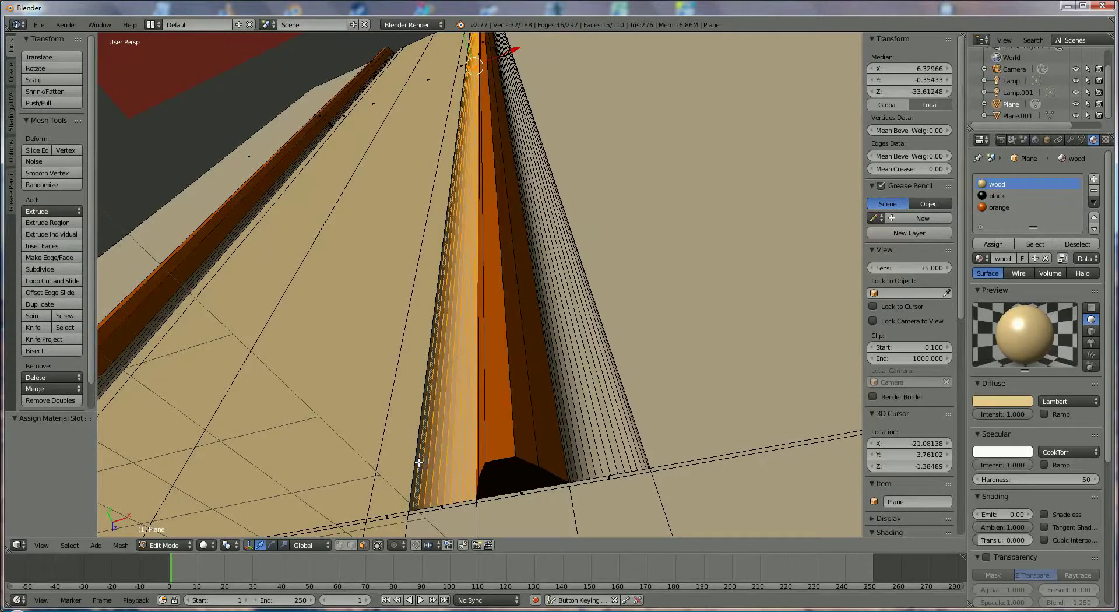
pyautogui.keyDown('shift'); pyautogui.rightClick(418, 462); pyautogui.keyUp('shift')
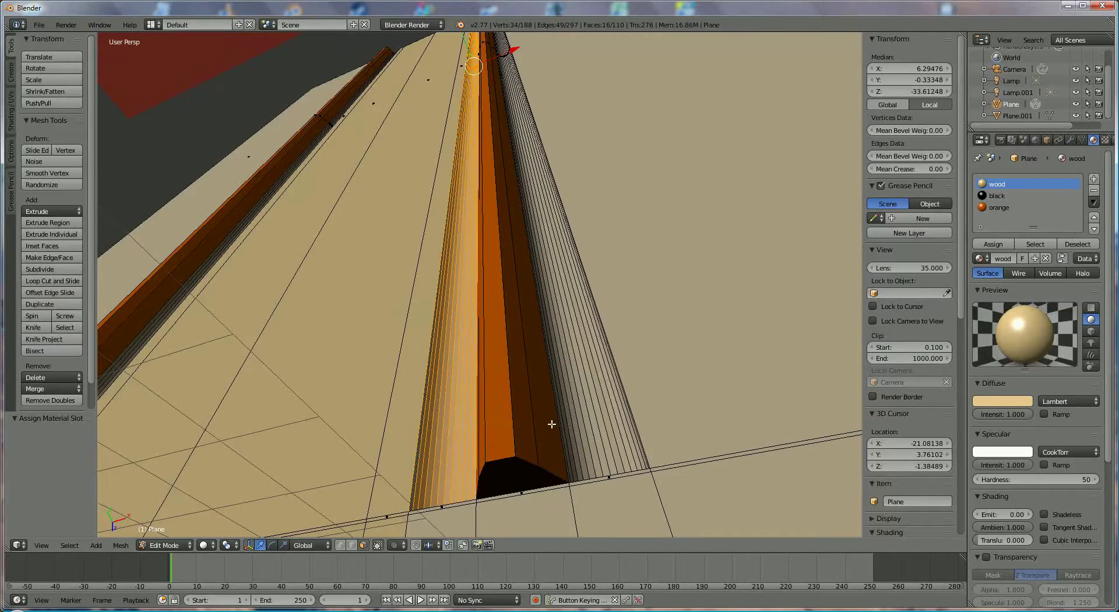
# Step: Add the four curved end faces of the hollows beside both orange strips to the selection and assign the black material
pyautogui.moveTo(552, 424); pyautogui.dragTo(563, 362, button='middle')
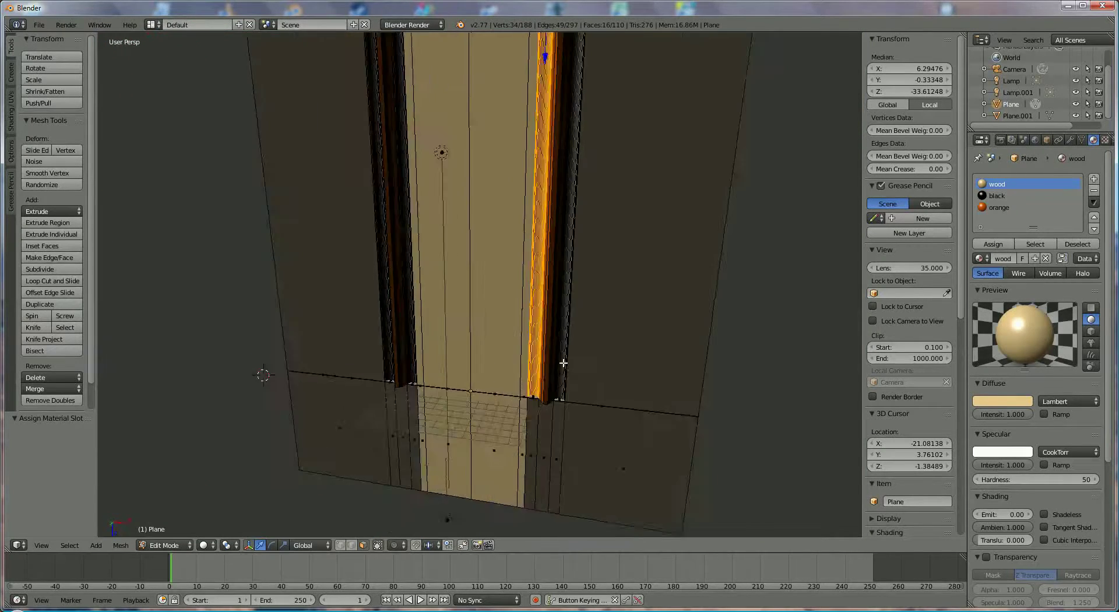
pyautogui.scroll(5, 563, 362)
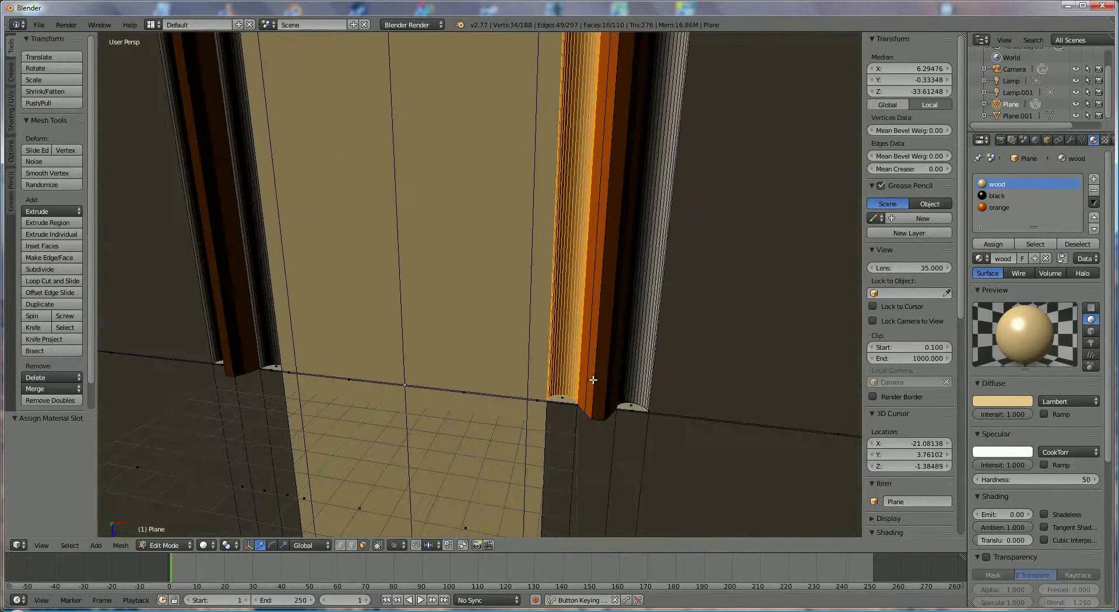
pyautogui.keyDown('shift'); pyautogui.rightClick(630, 408); pyautogui.keyUp('shift')
pyautogui.keyDown('shift'); pyautogui.rightClick(273, 368); pyautogui.keyUp('shift')
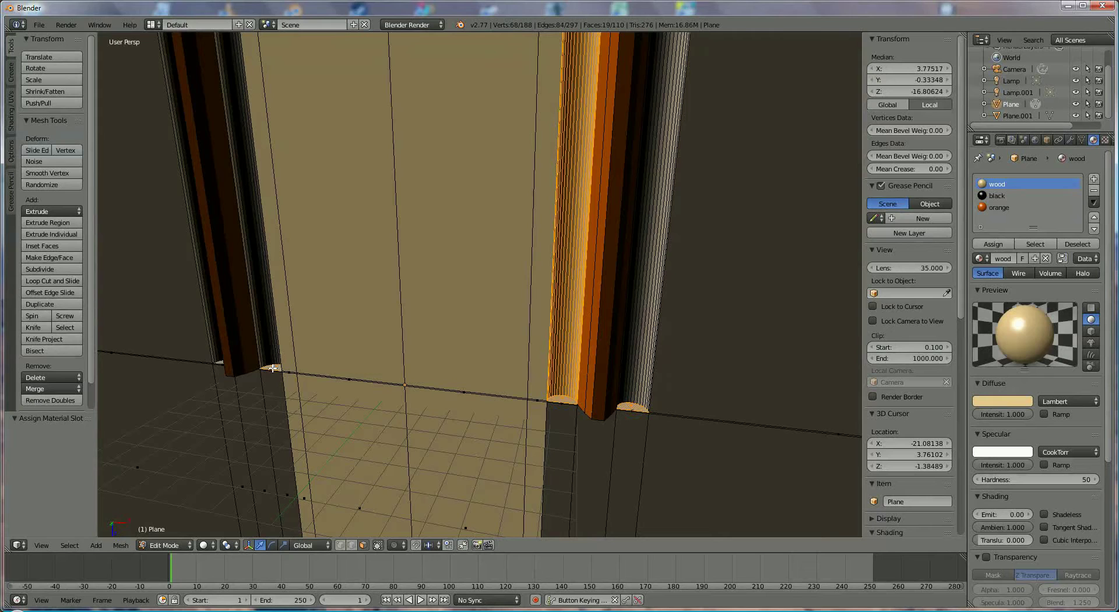
pyautogui.keyDown('shift'); pyautogui.rightClick(221, 361); pyautogui.keyUp('shift')
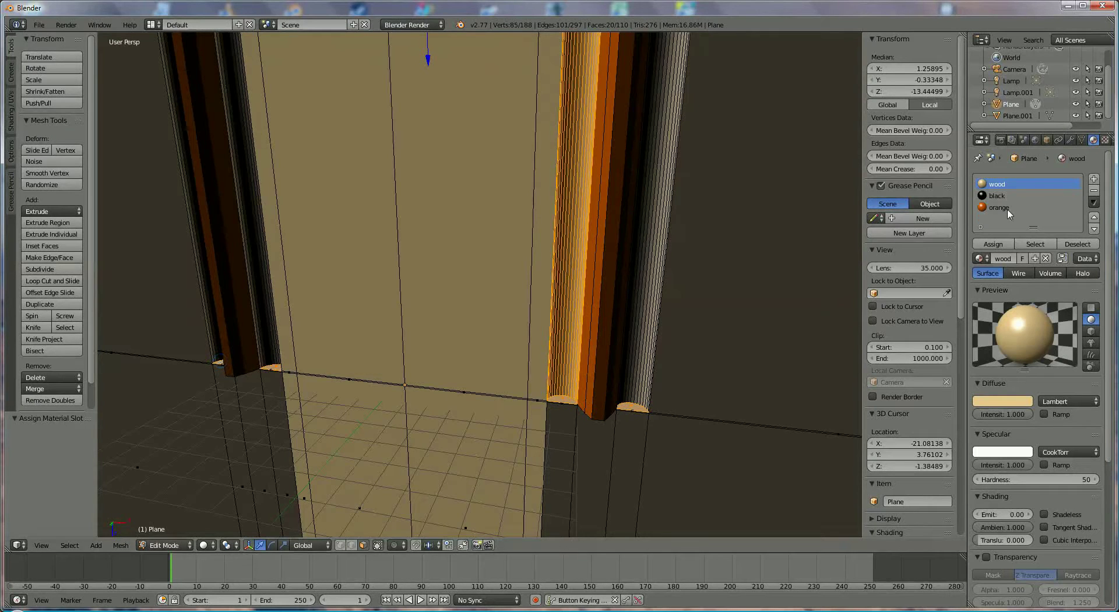
pyautogui.click(997, 195)
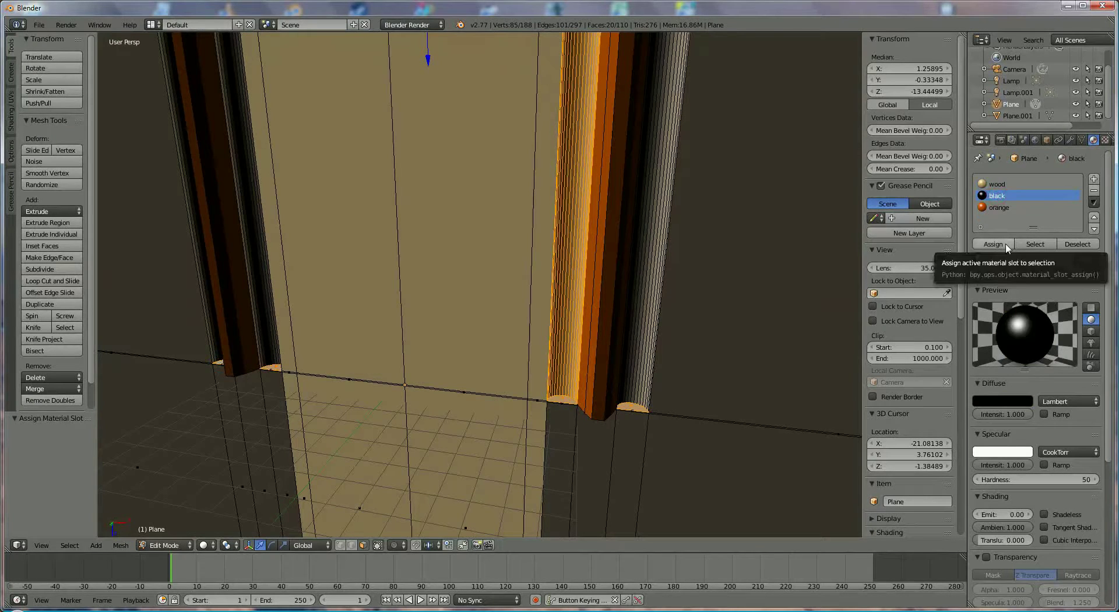
pyautogui.click(1003, 245)
# Step: Select all the narrow curved faces of the hollow on the outer side of the +X orange strip and assign them the black material
pyautogui.scroll(5, 697, 326)
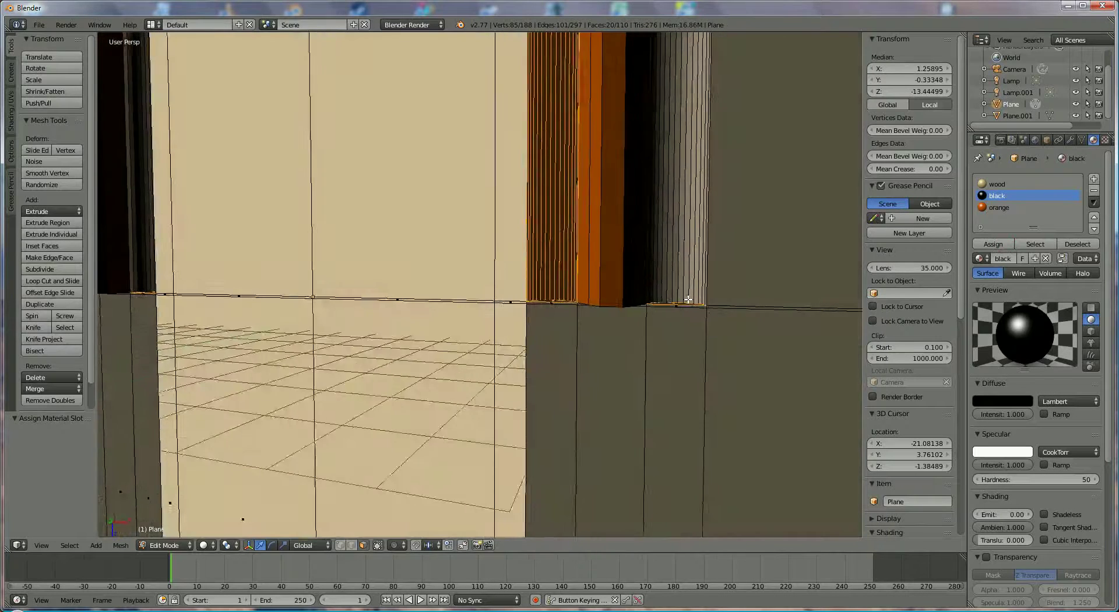
pyautogui.moveTo(688, 299); pyautogui.dragTo(676, 299, button='middle')
pyautogui.scroll(2, 626, 269)
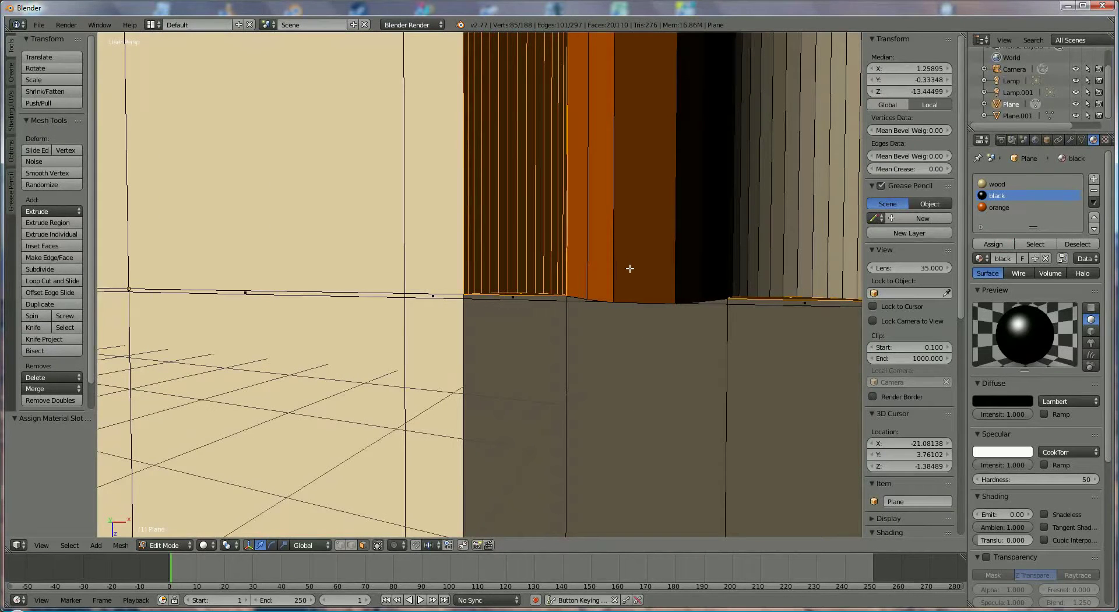
pyautogui.rightClick(744, 277)
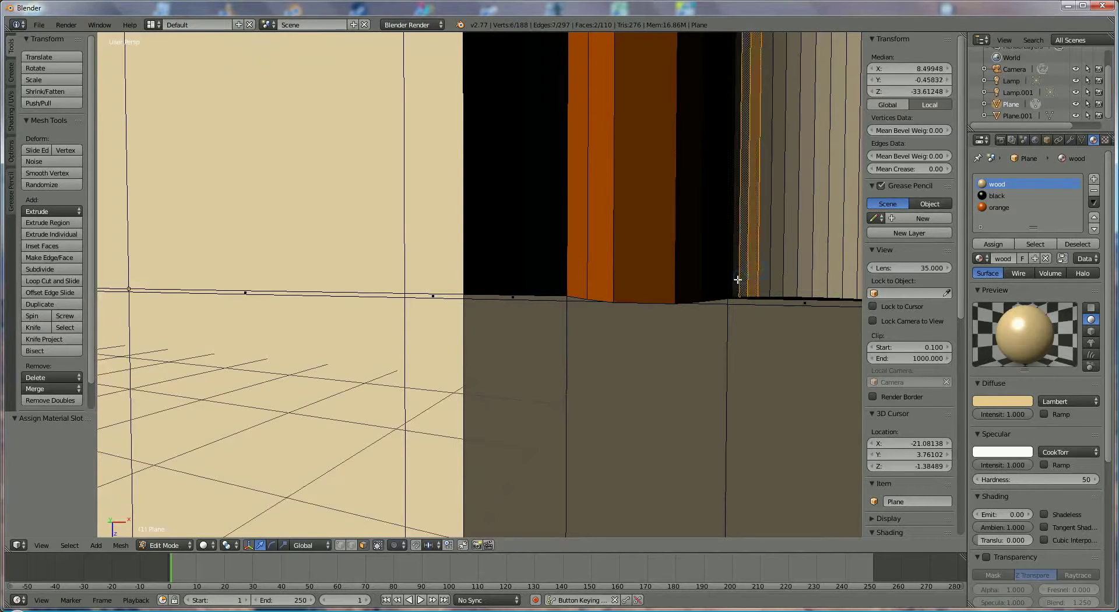
pyautogui.keyDown('shift'); pyautogui.rightClick(737, 279); pyautogui.keyUp('shift')
pyautogui.keyDown('shift'); pyautogui.rightClick(763, 279); pyautogui.keyUp('shift')
pyautogui.keyDown('shift'); pyautogui.rightClick(774, 280); pyautogui.keyUp('shift')
pyautogui.keyDown('shift'); pyautogui.rightClick(789, 282); pyautogui.keyUp('shift')
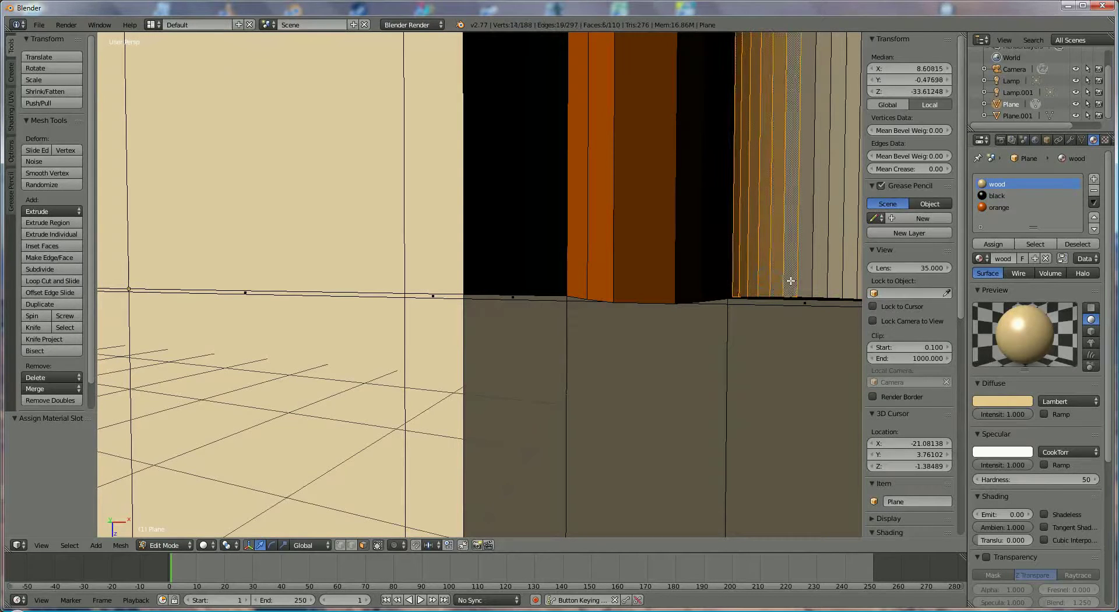
pyautogui.keyDown('shift'); pyautogui.rightClick(804, 287); pyautogui.keyUp('shift')
pyautogui.keyDown('shift'); pyautogui.rightClick(828, 288); pyautogui.keyUp('shift')
pyautogui.keyDown('shift'); pyautogui.rightClick(839, 288); pyautogui.keyUp('shift')
pyautogui.keyDown('shift'); pyautogui.rightClick(848, 286); pyautogui.keyUp('shift')
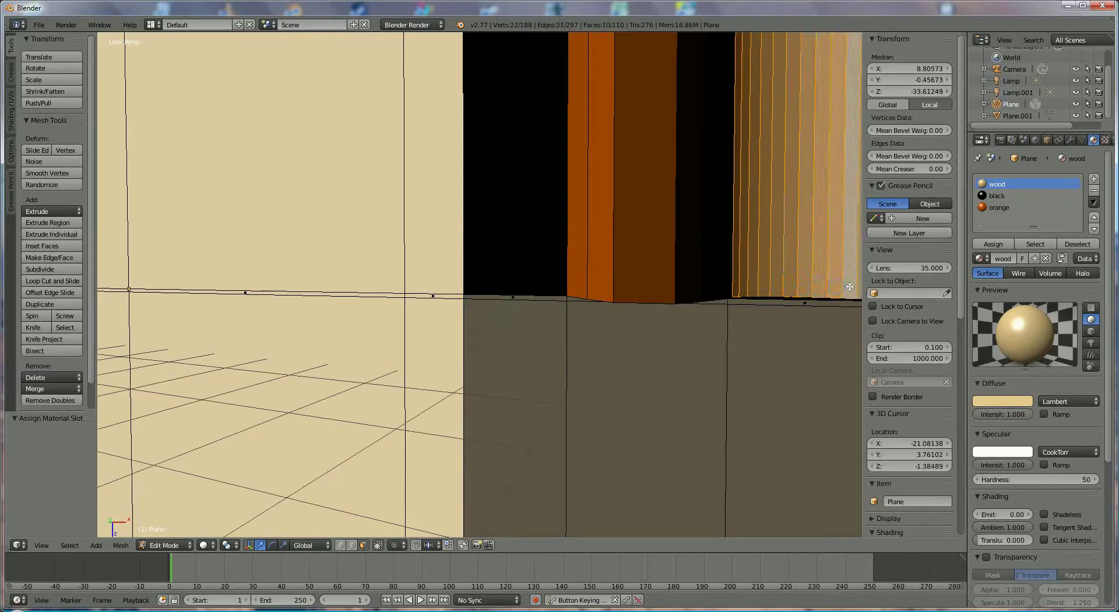
pyautogui.scroll(3, 845, 288)
pyautogui.moveTo(823, 310); pyautogui.dragTo(661, 267, button='middle')
pyautogui.keyDown('shift'); pyautogui.rightClick(781, 295); pyautogui.keyUp('shift')
pyautogui.keyDown('shift'); pyautogui.rightClick(793, 297); pyautogui.keyUp('shift')
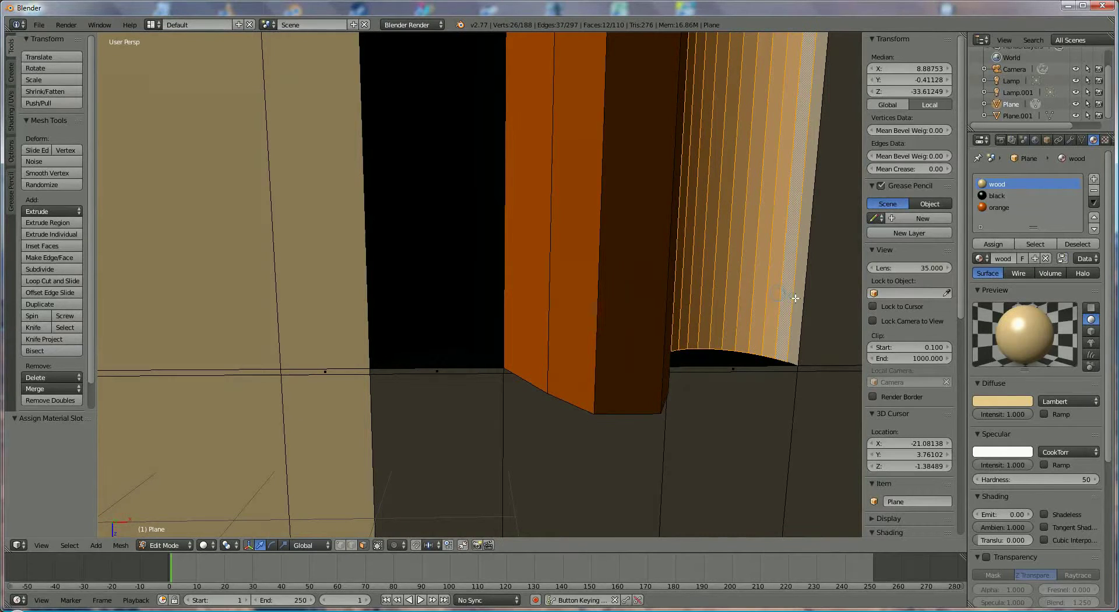
pyautogui.keyDown('shift'); pyautogui.rightClick(799, 304); pyautogui.keyUp('shift')
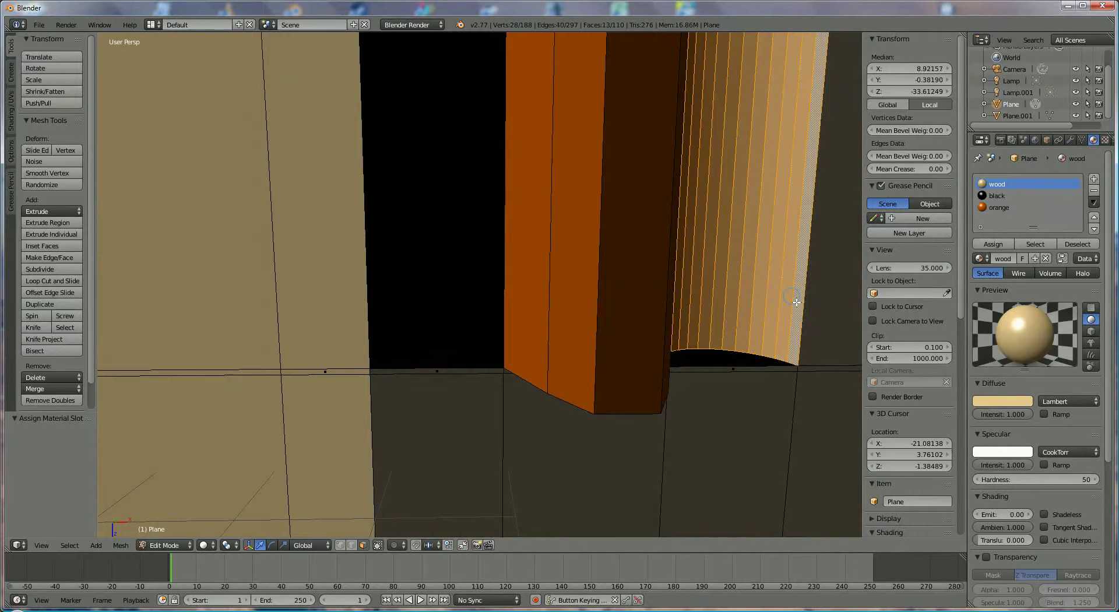
pyautogui.click(998, 196)
pyautogui.click(994, 243)
# Step: Select three of the four thin faces along the front edge of the wood strip between the two hollows, starting on the -X side
pyautogui.moveTo(828, 356); pyautogui.dragTo(547, 343, button='middle')
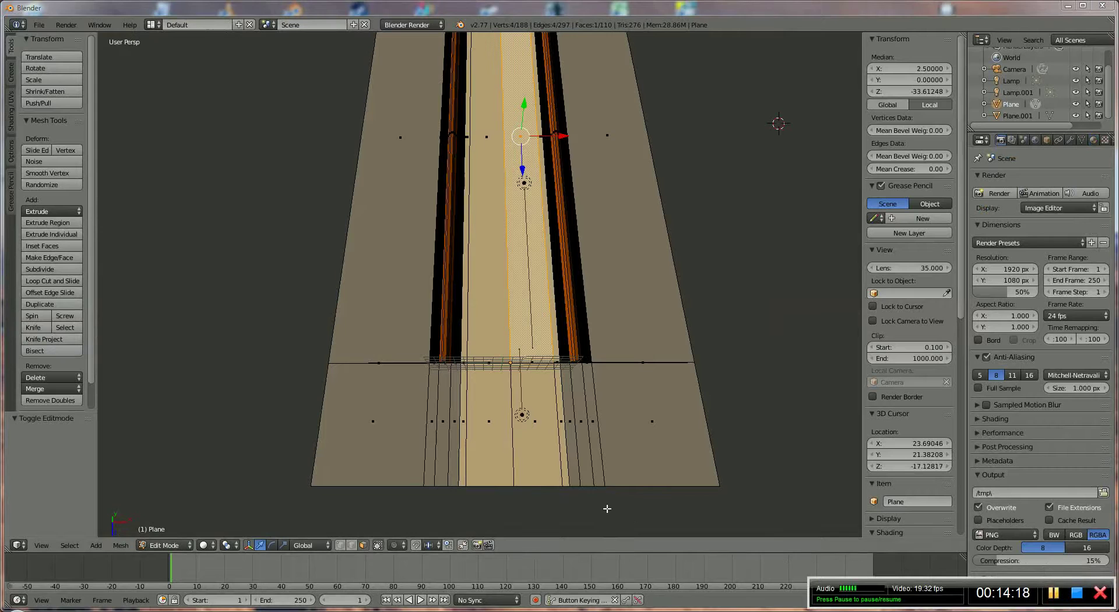
pyautogui.moveTo(701, 451); pyautogui.dragTo(692, 420, button='middle')
pyautogui.scroll(6, 696, 466)
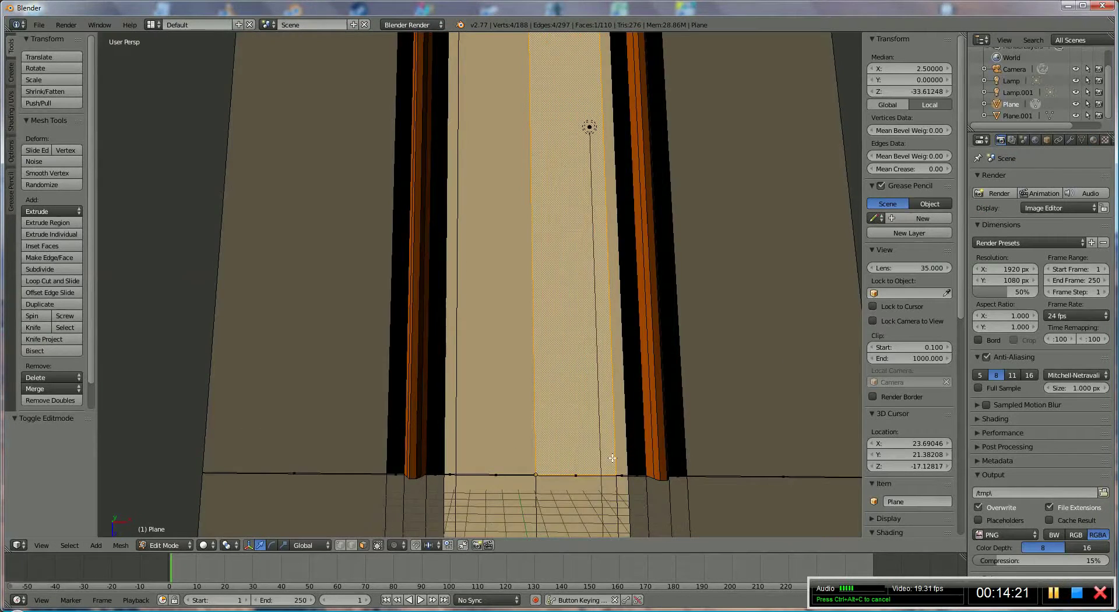
pyautogui.moveTo(611, 458); pyautogui.dragTo(657, 452, button='middle')
pyautogui.scroll(3, 647, 478)
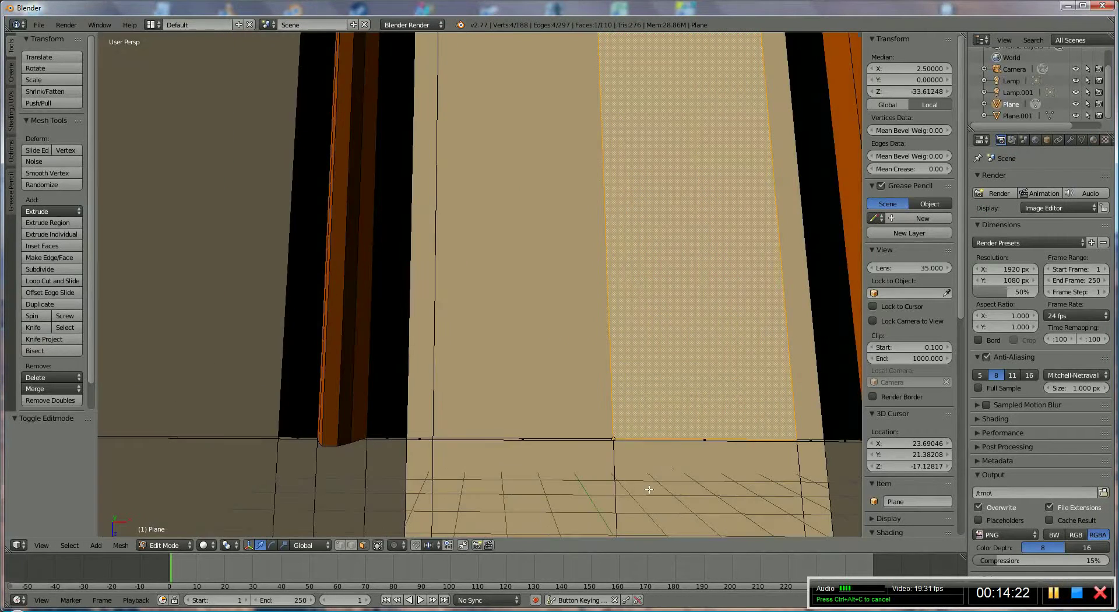
pyautogui.scroll(4, 714, 498)
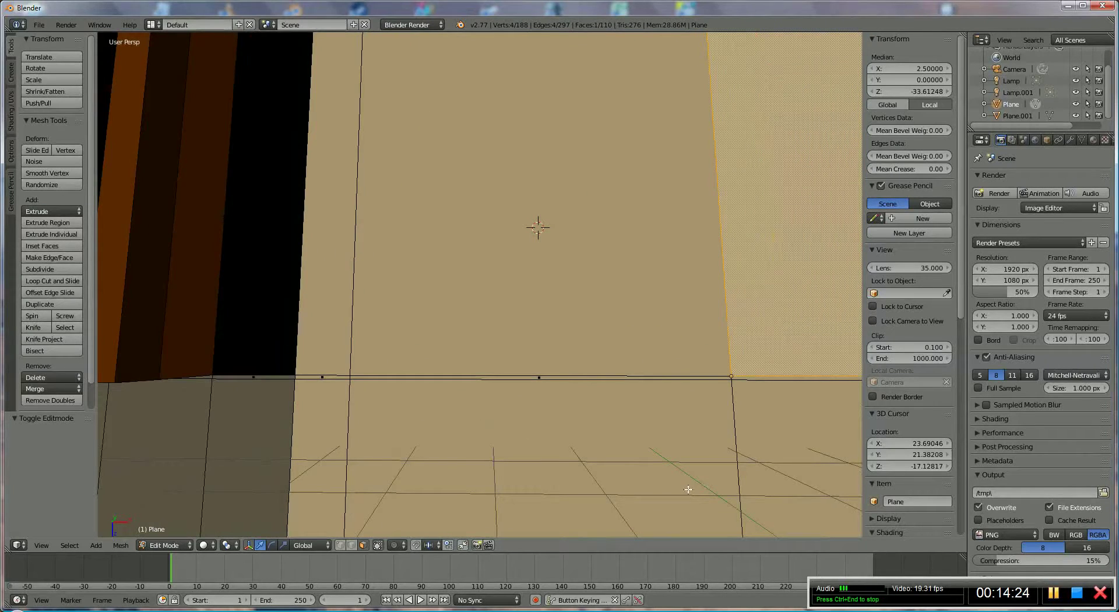
pyautogui.rightClick(315, 377)
pyautogui.keyDown('shift'); pyautogui.rightClick(381, 377); pyautogui.keyUp('shift')
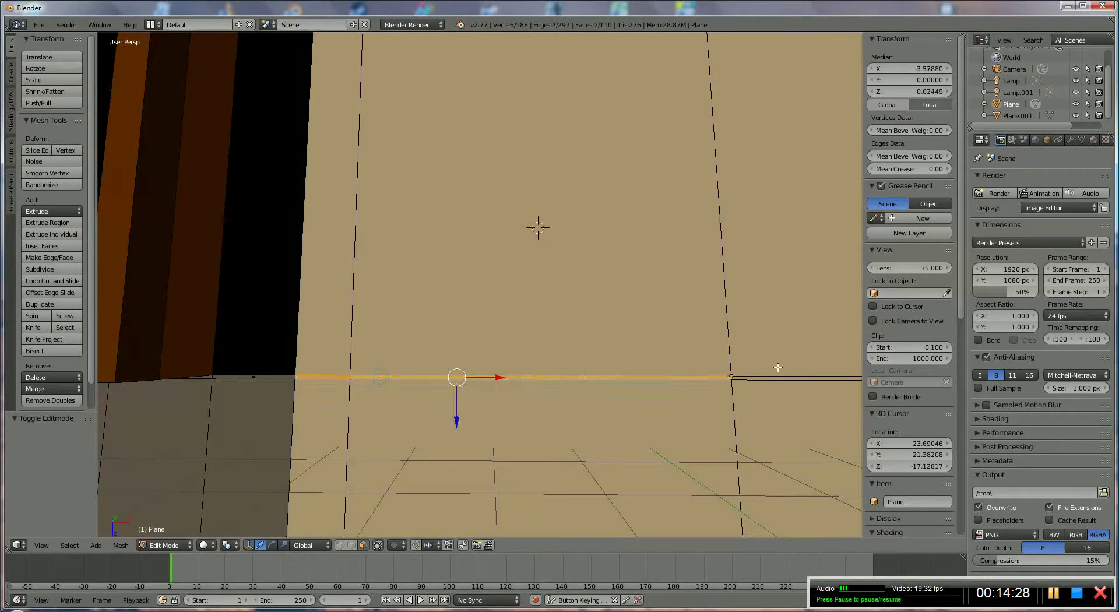
pyautogui.keyDown('shift'); pyautogui.rightClick(793, 378); pyautogui.keyUp('shift')
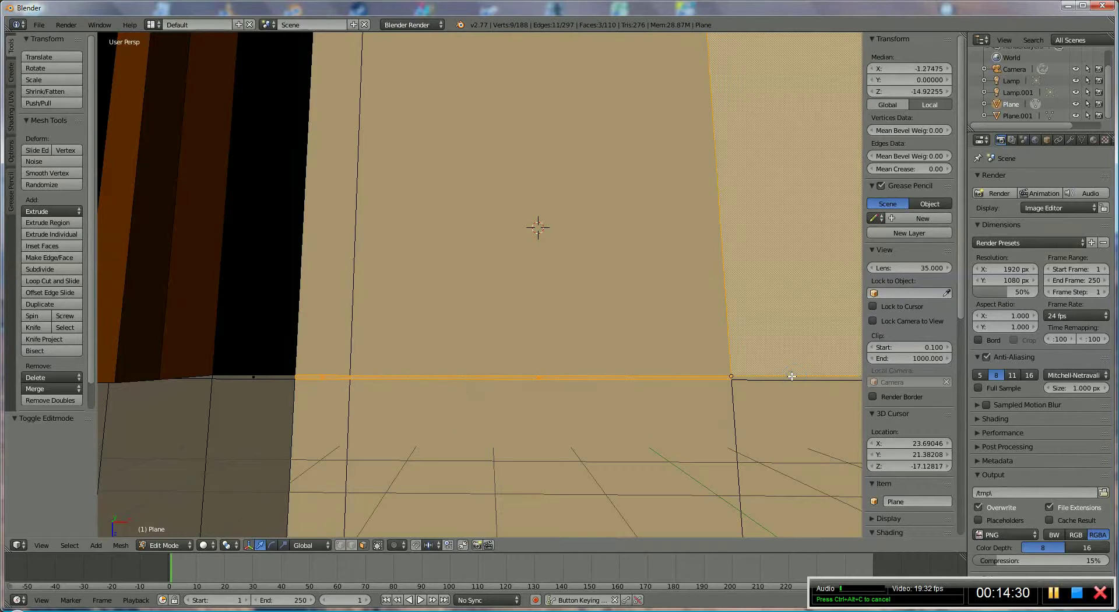
pyautogui.keyDown('shift'); pyautogui.rightClick(794, 369); pyautogui.keyUp('shift')
pyautogui.keyDown('shift'); pyautogui.rightClick(796, 379); pyautogui.keyUp('shift')
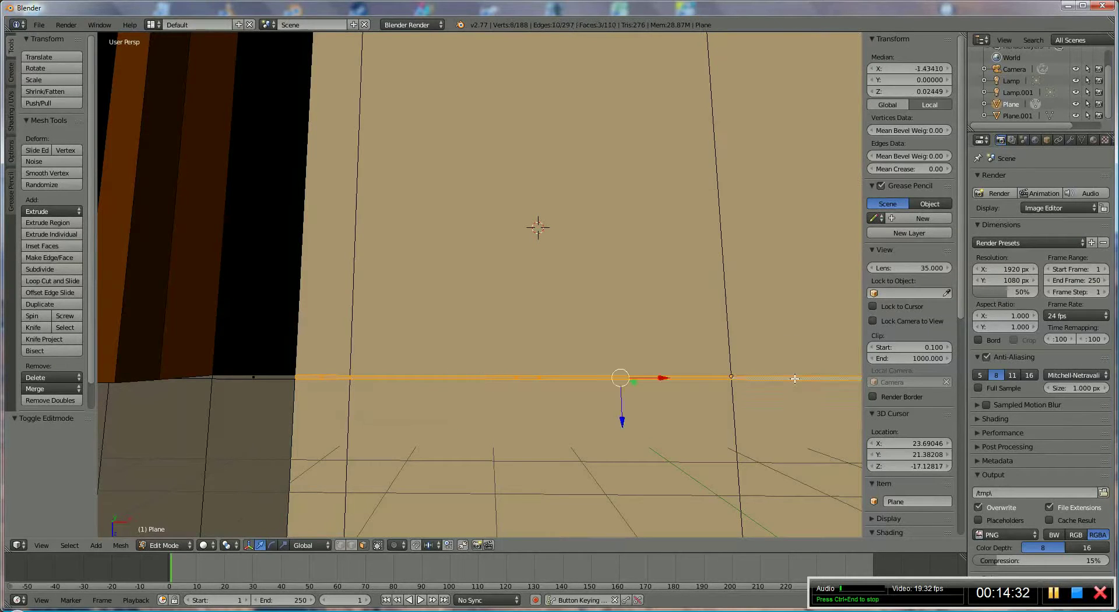
# Step: Add the remaining thin edge face beside the +X hollow to the selection and assign the black material
pyautogui.scroll(-4, 755, 443)
pyautogui.keyDown('shift'); pyautogui.moveTo(754, 341); pyautogui.dragTo(593, 379, button='middle'); pyautogui.keyUp('shift')
pyautogui.scroll(3, 513, 409)
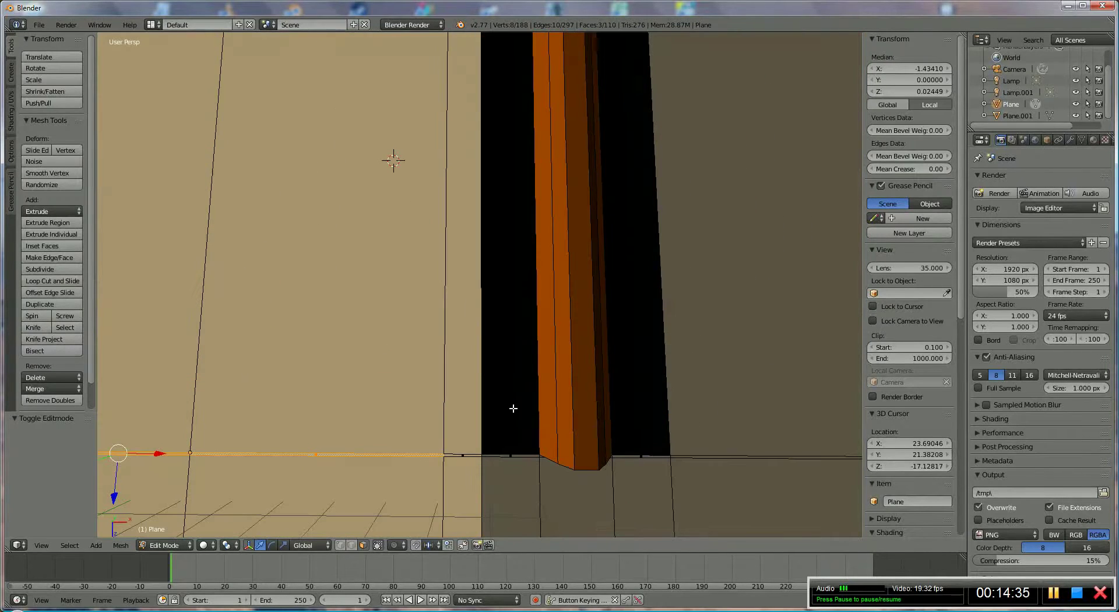
pyautogui.keyDown('shift'); pyautogui.rightClick(452, 455); pyautogui.keyUp('shift')
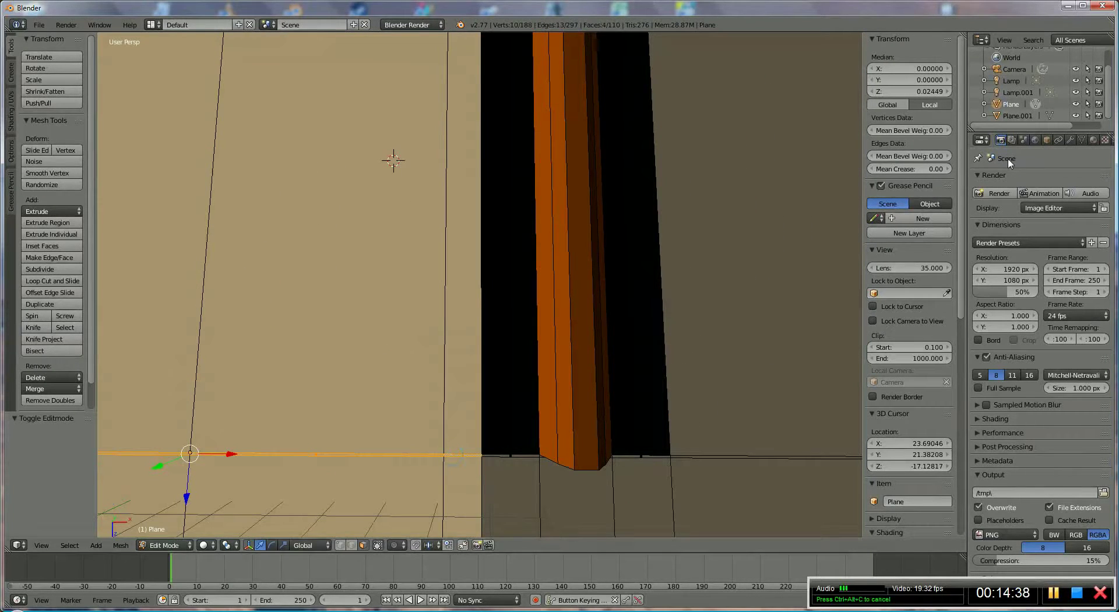
pyautogui.click(1093, 140)
pyautogui.click(997, 196)
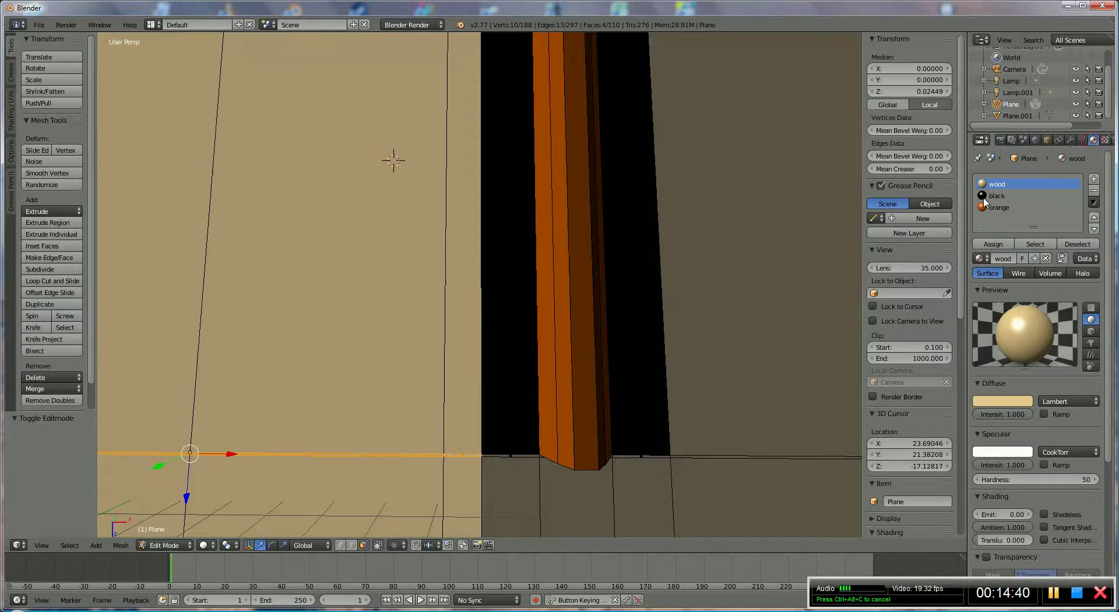
pyautogui.click(993, 243)
# Step: Set the render output format to JPEG, render the scene, and return to the 3D view
pyautogui.scroll(-5, 653, 289)
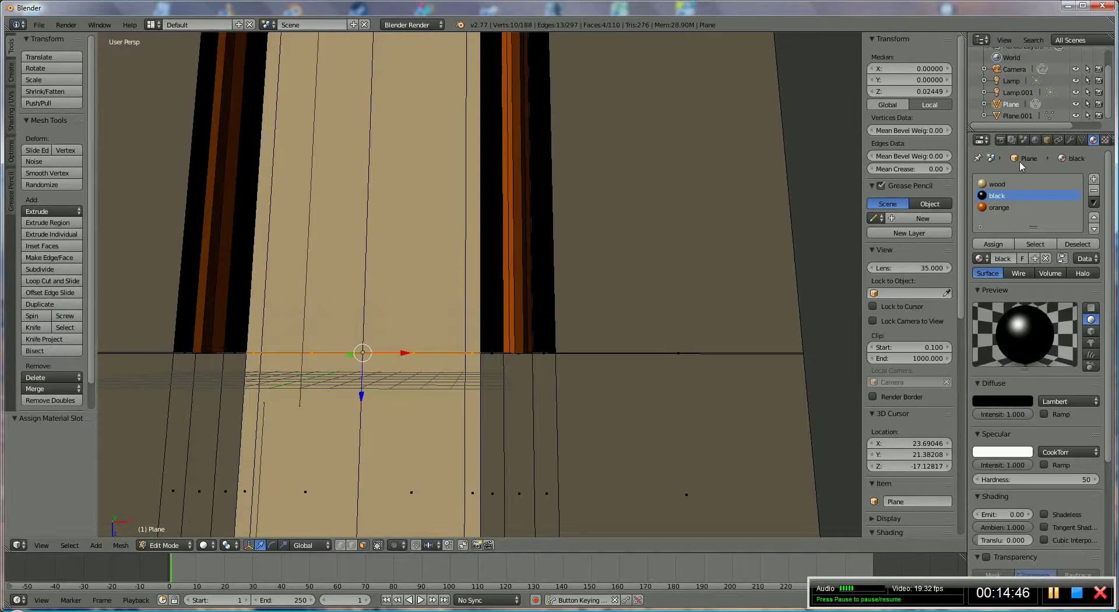
pyautogui.click(1002, 142)
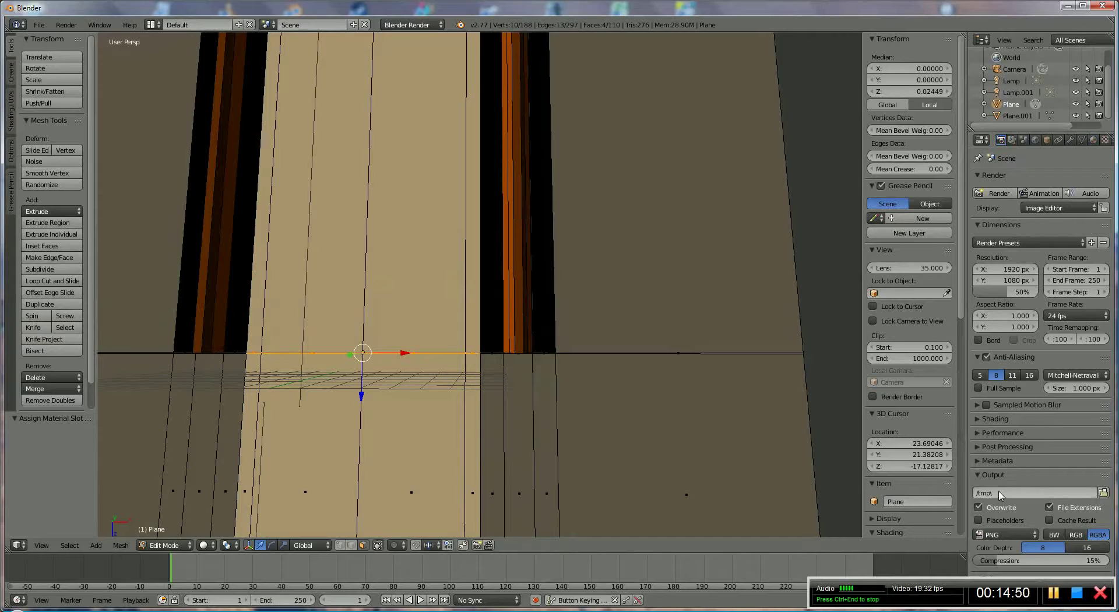
pyautogui.click(1005, 535)
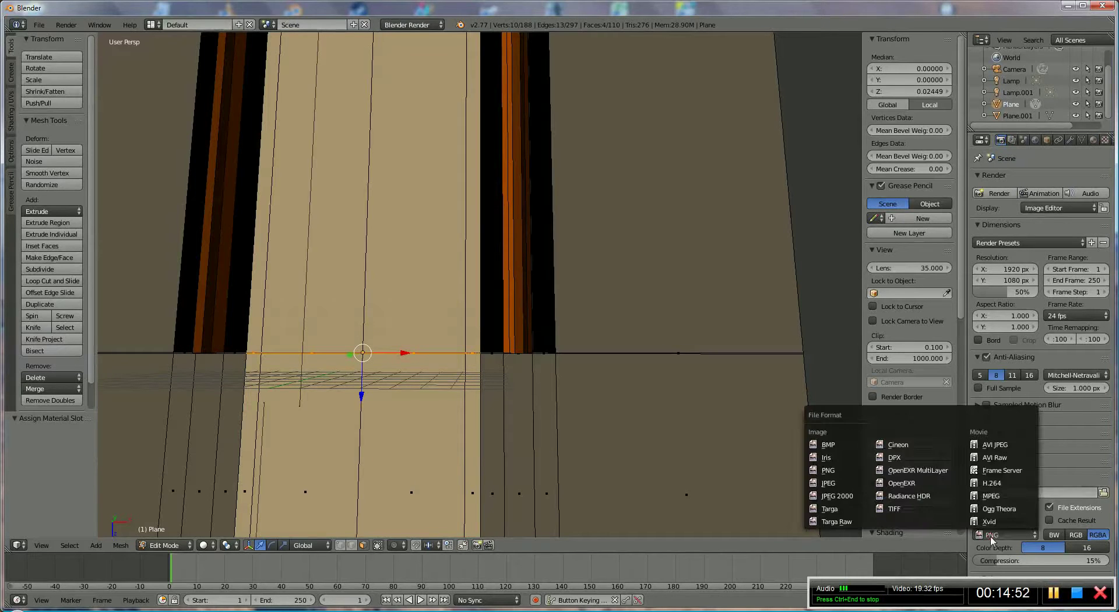
pyautogui.click(830, 484)
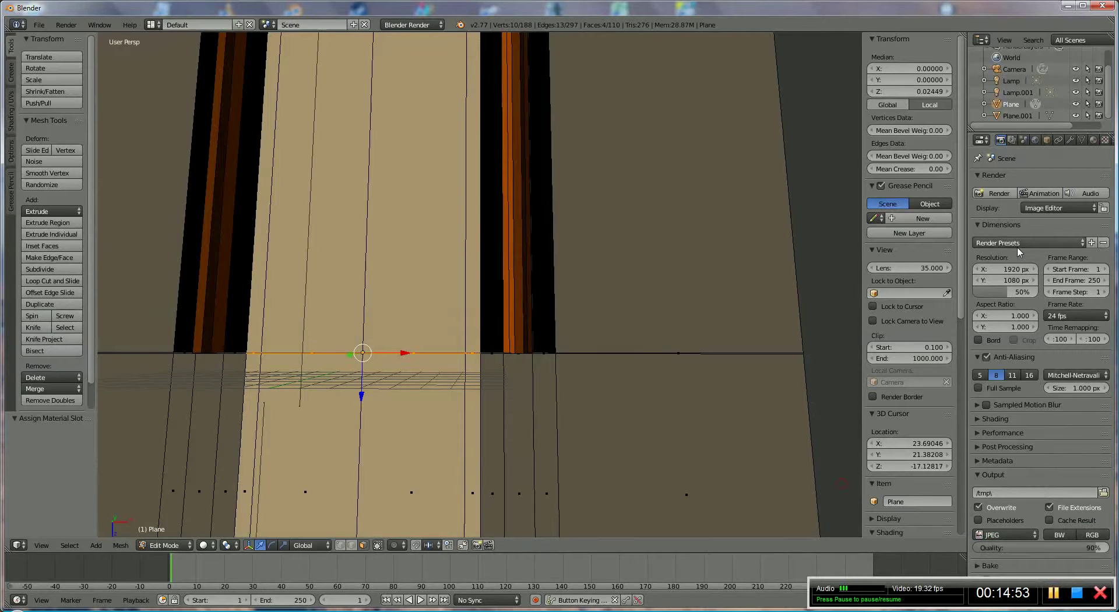
pyautogui.click(995, 193)
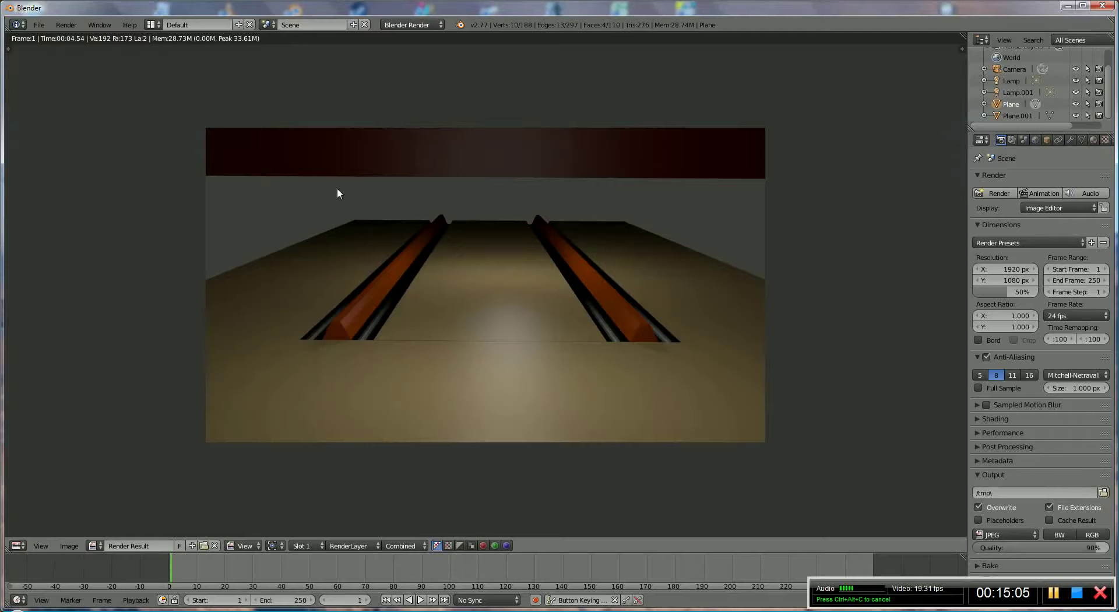
pyautogui.click(21, 544)
pyautogui.click(23, 532)
pyautogui.scroll(-6, 495, 415)
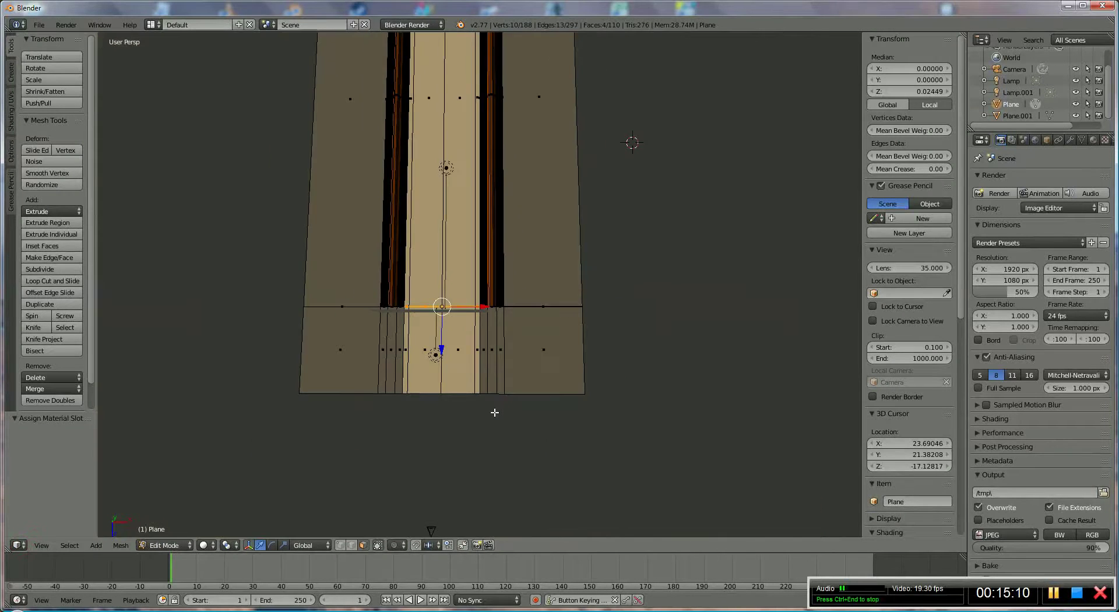
# Step: Set the world's horizon colour to black (RGB 0, 0, 0), render the scene again, and return to the 3D view
pyautogui.click(1035, 139)
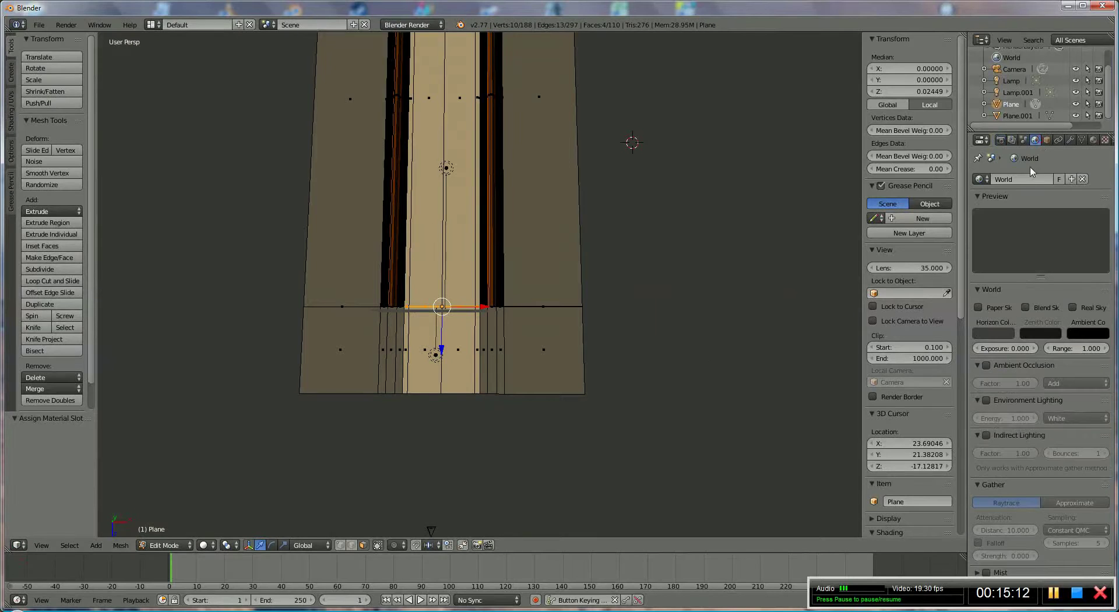
pyautogui.click(991, 307)
pyautogui.click(1002, 334)
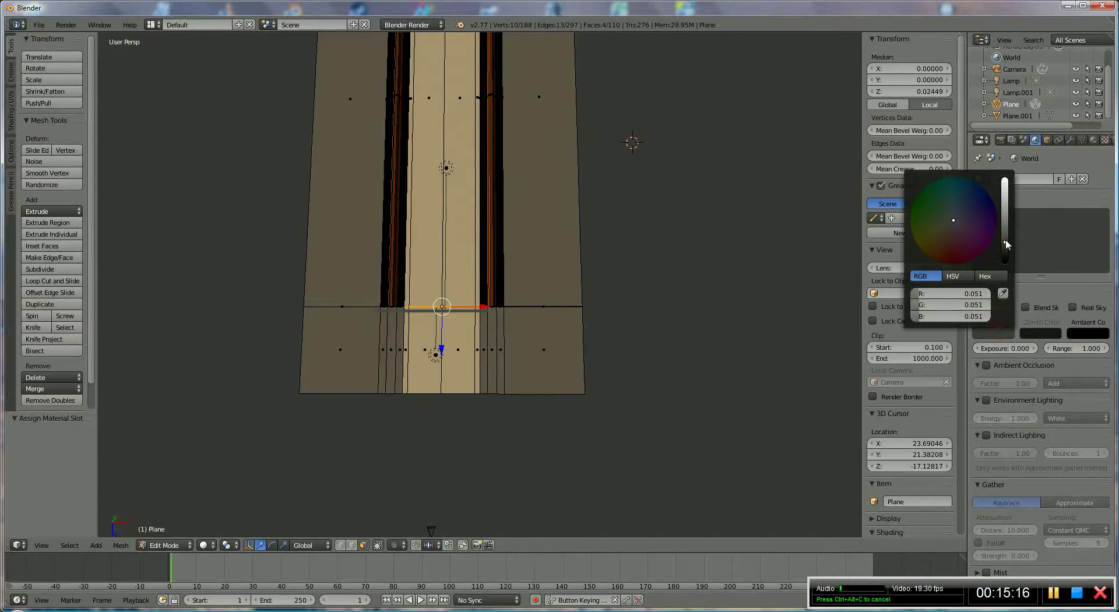
pyautogui.moveTo(1005, 239); pyautogui.dragTo(1002, 265)
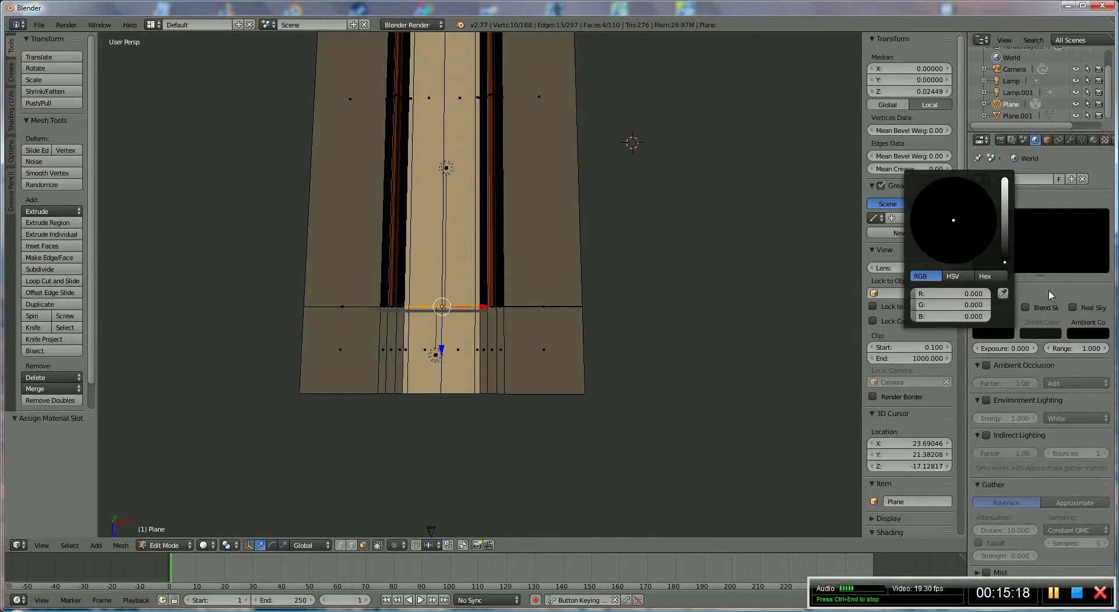
pyautogui.click(1000, 140)
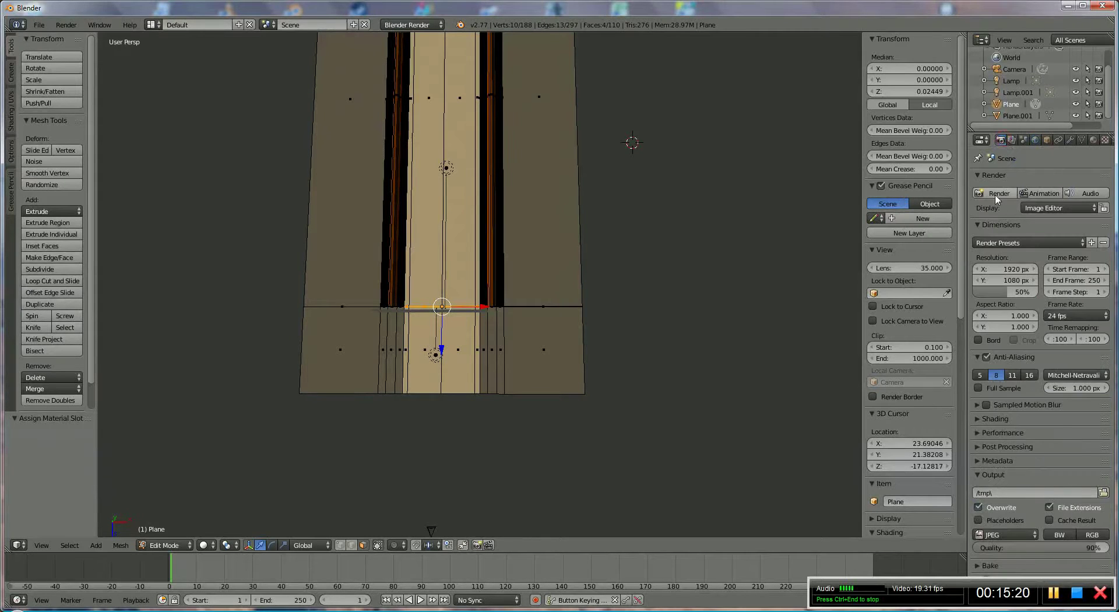
pyautogui.click(997, 194)
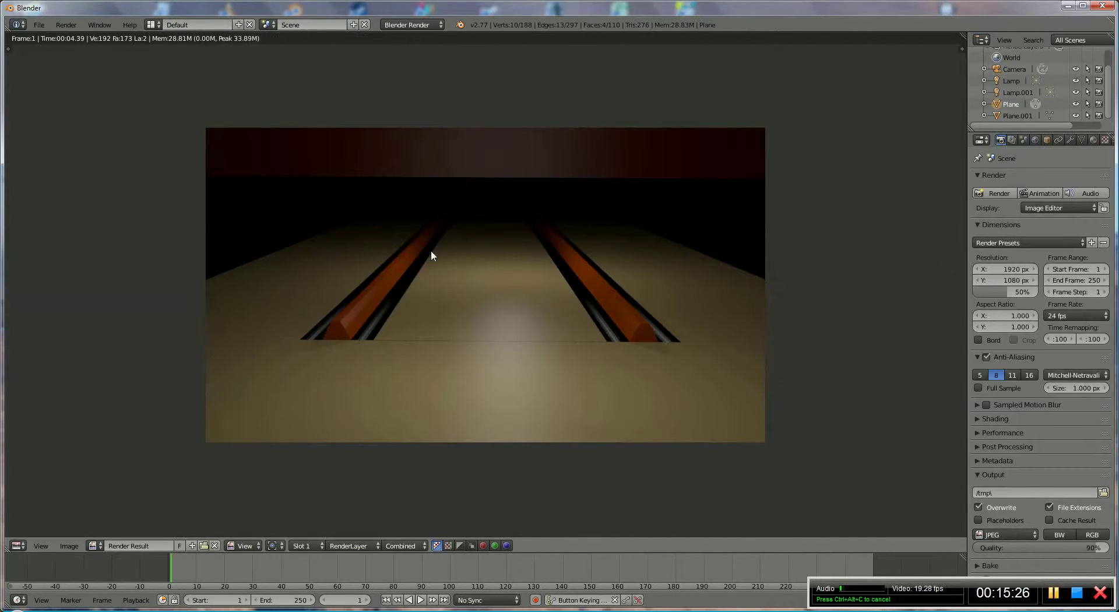
pyautogui.click(18, 546)
pyautogui.click(26, 530)
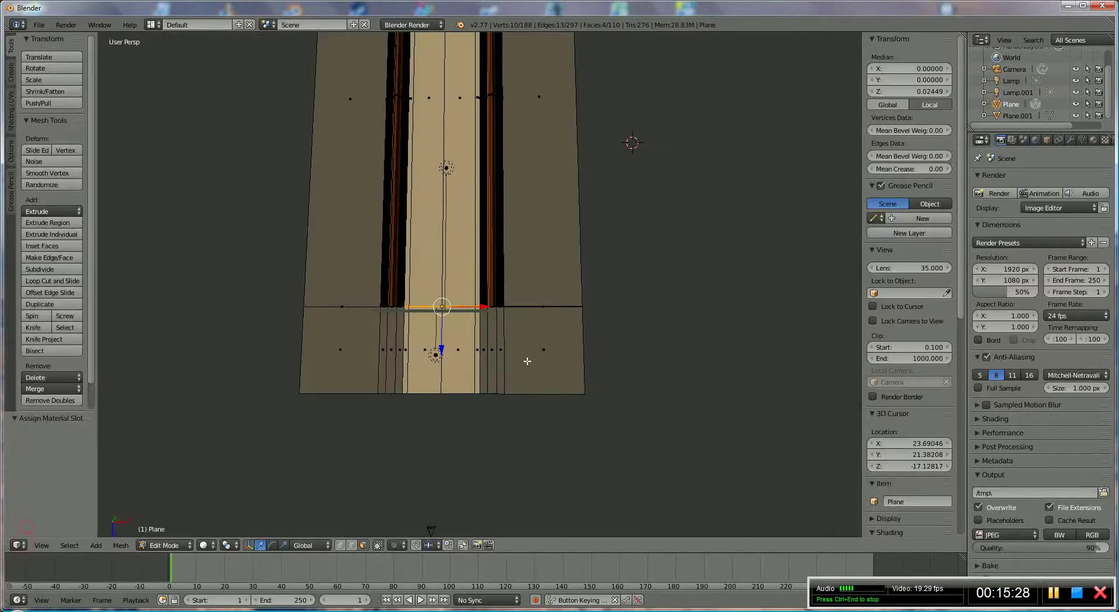
# Step: Switch to Object Mode and duplicate the lamp above the middle of the lane, placing the copy about 18 units farther toward the backdrop
pyautogui.rightClick(446, 168)
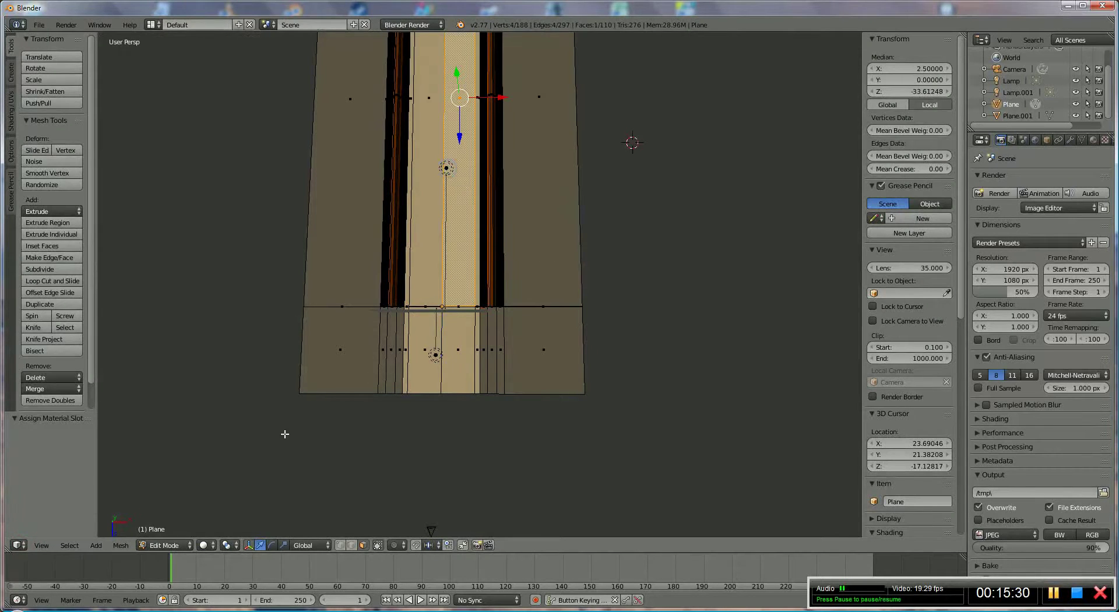
pyautogui.click(166, 545)
pyautogui.click(166, 558)
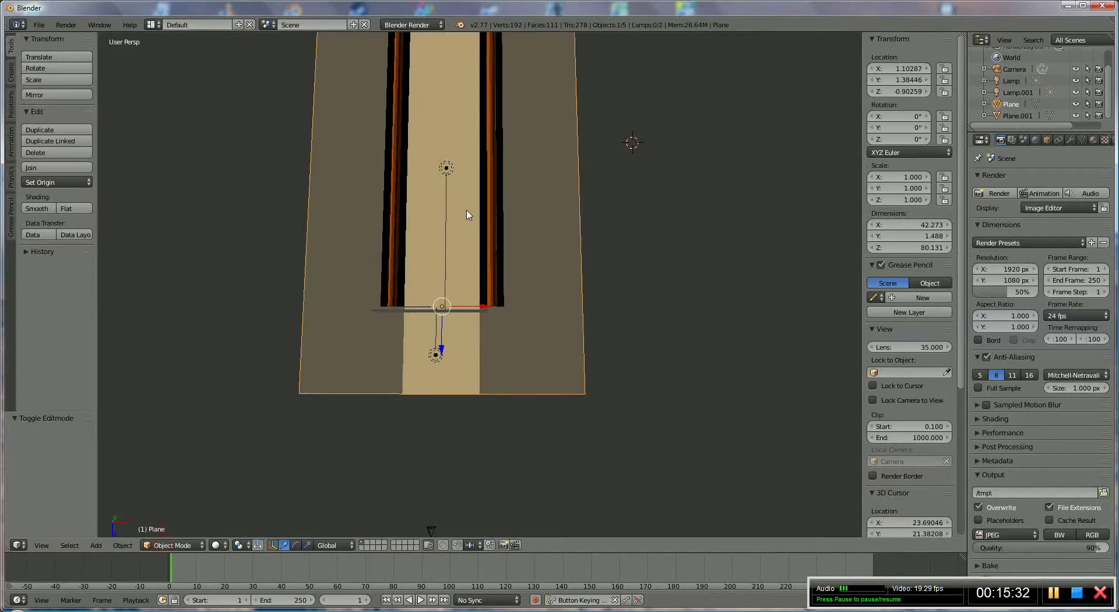
pyautogui.rightClick(447, 169)
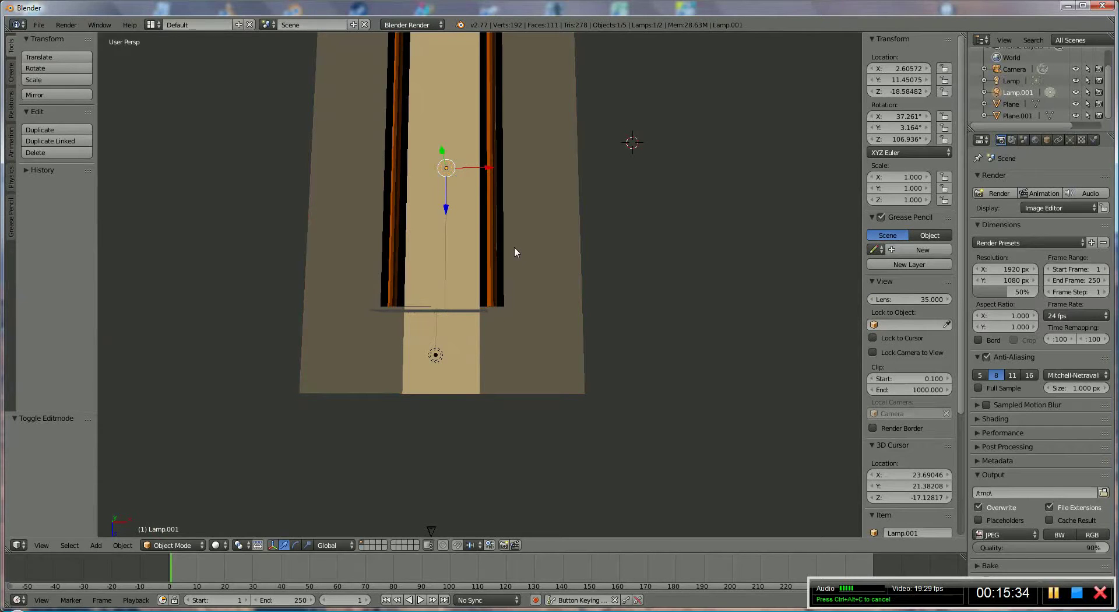
pyautogui.hotkey('shift', 'd')
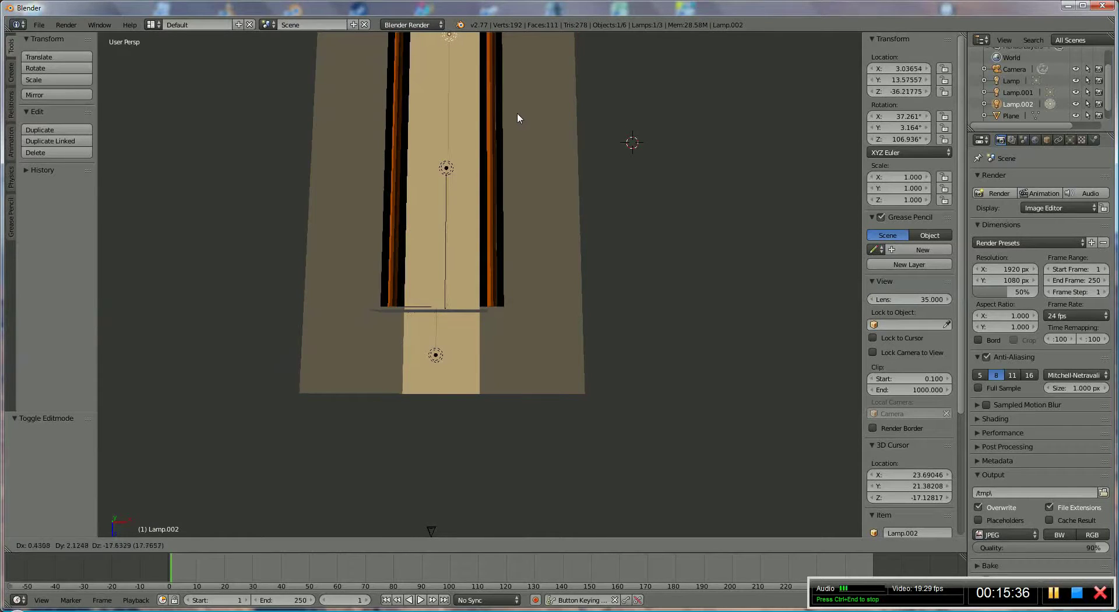
pyautogui.click(514, 110)
# Step: Move the duplicated lamp about 13.4 units farther along -Z, render the scene, and return to the 3D view
pyautogui.moveTo(537, 249); pyautogui.dragTo(442, 250, button='middle')
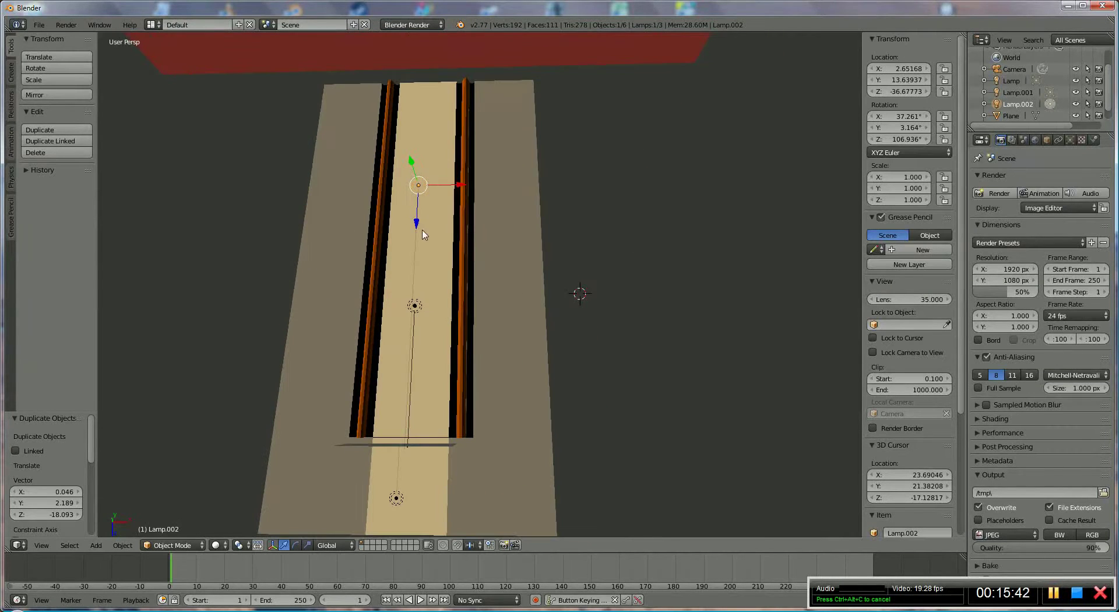
pyautogui.moveTo(417, 224); pyautogui.dragTo(428, 156)
pyautogui.click(995, 193)
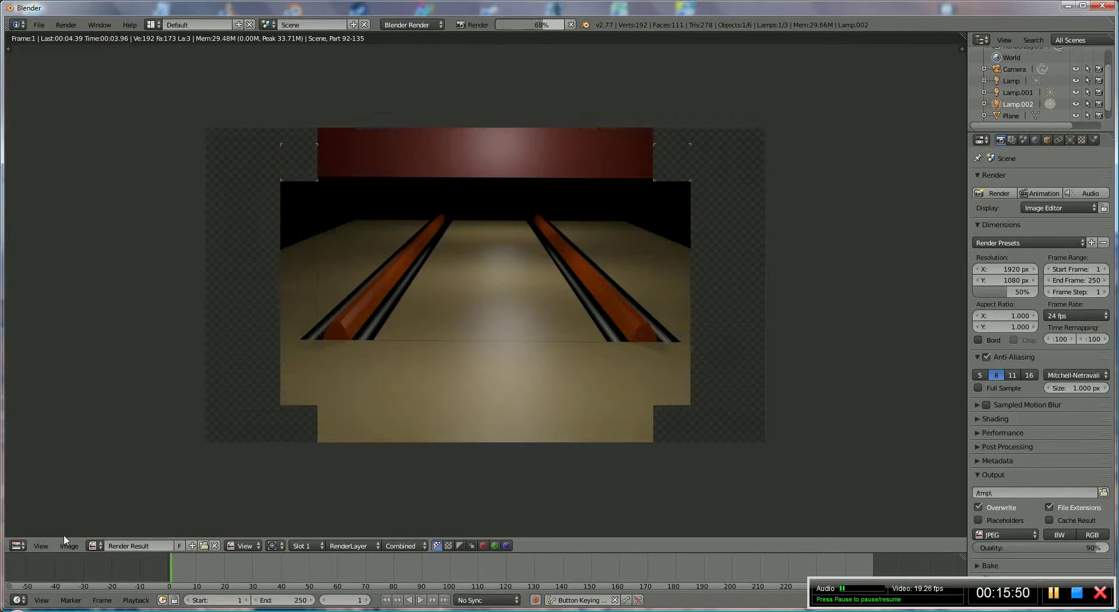
pyautogui.click(19, 545)
pyautogui.click(41, 528)
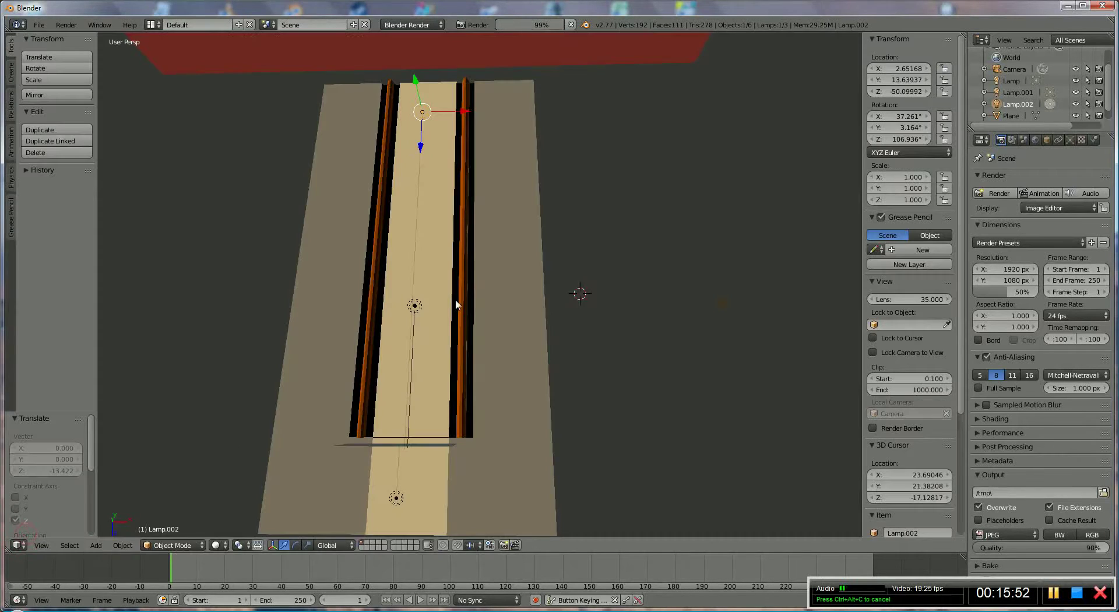
# Step: Add a text object and move it about 19.1 units along -X, in front of the red backdrop
pyautogui.moveTo(455, 263); pyautogui.dragTo(448, 221, button='middle')
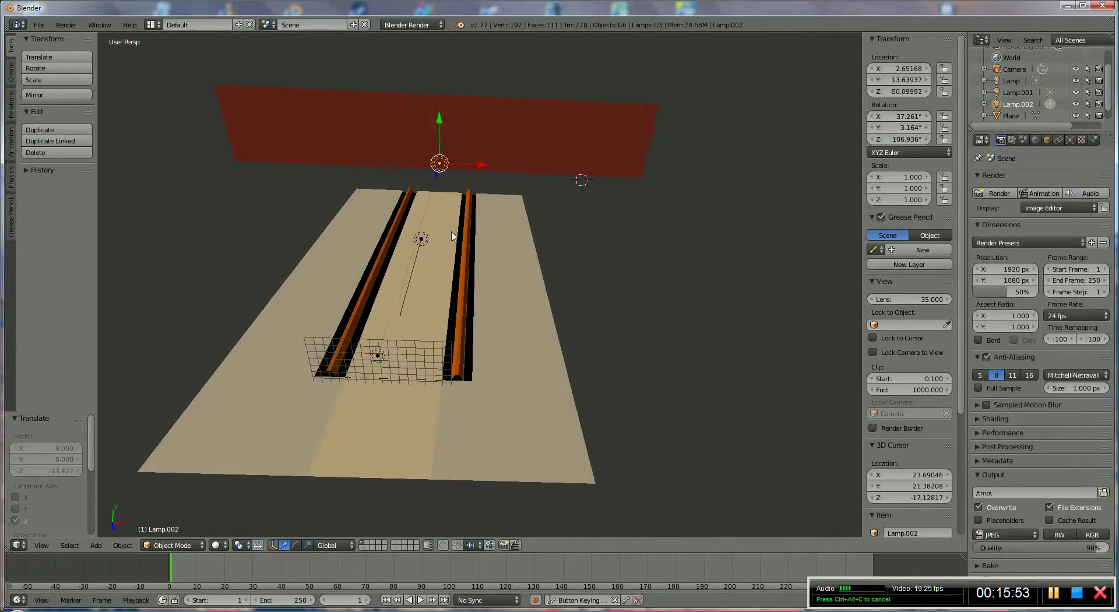
pyautogui.click(96, 545)
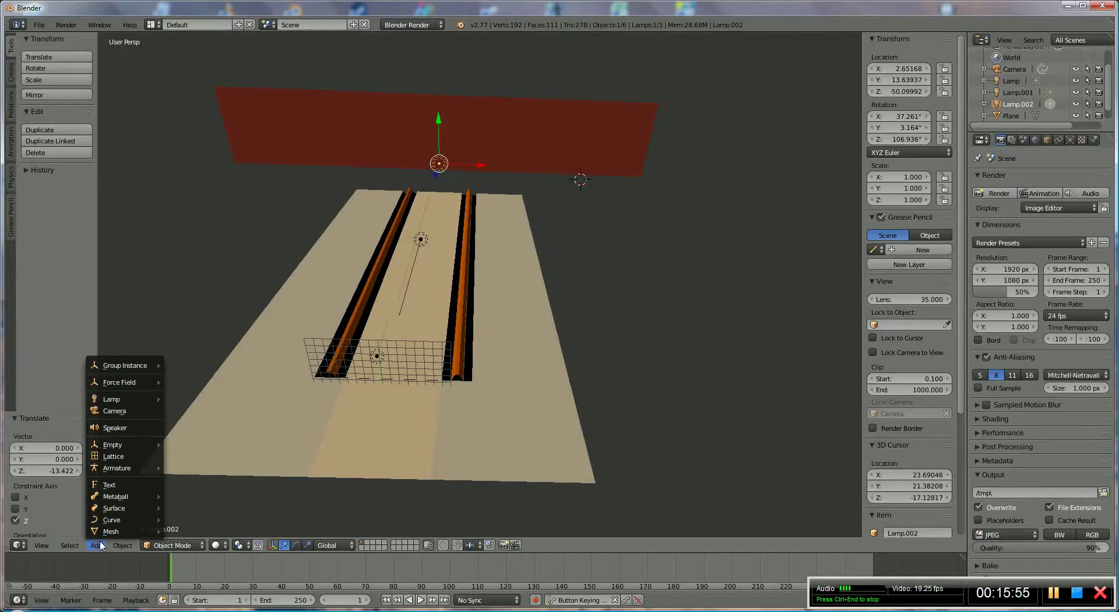
pyautogui.click(118, 486)
pyautogui.moveTo(627, 181); pyautogui.dragTo(477, 172)
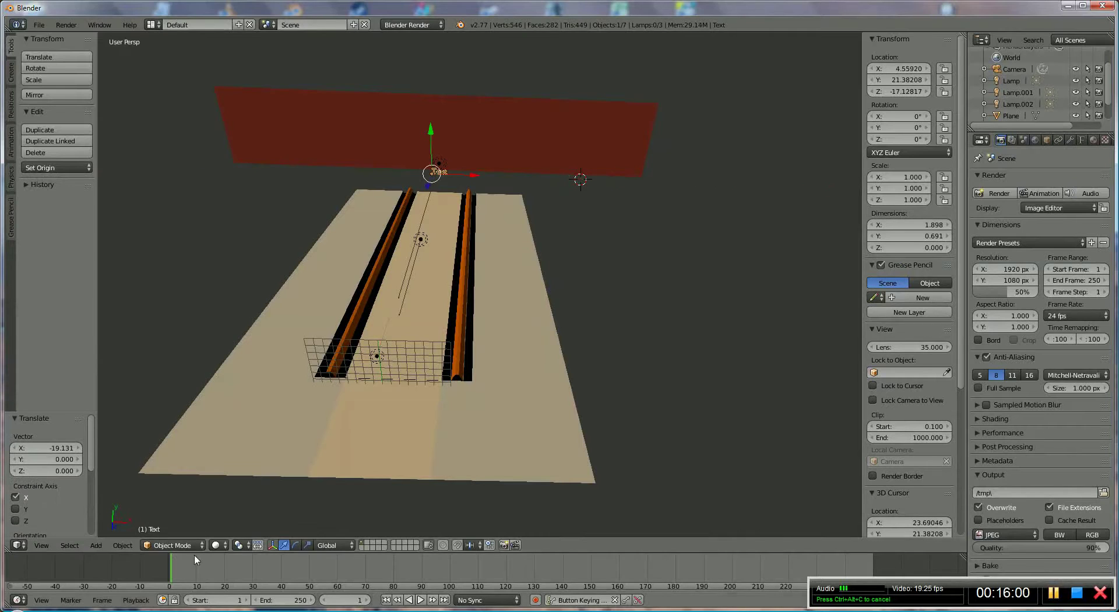
# Step: Replace the default wording of the text object with KILLBZ in Edit Mode and return to Object Mode
pyautogui.click(170, 545)
pyautogui.click(171, 519)
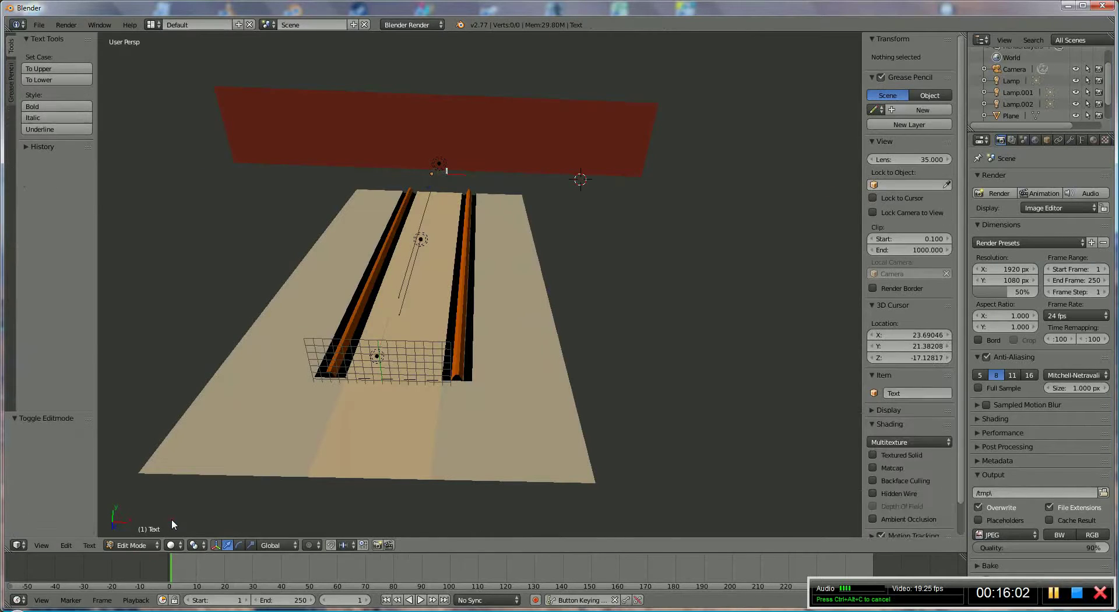
pyautogui.press('BackSpace')
pyautogui.press('BackSpace')
pyautogui.press('BackSpace')
pyautogui.press('BackSpace')
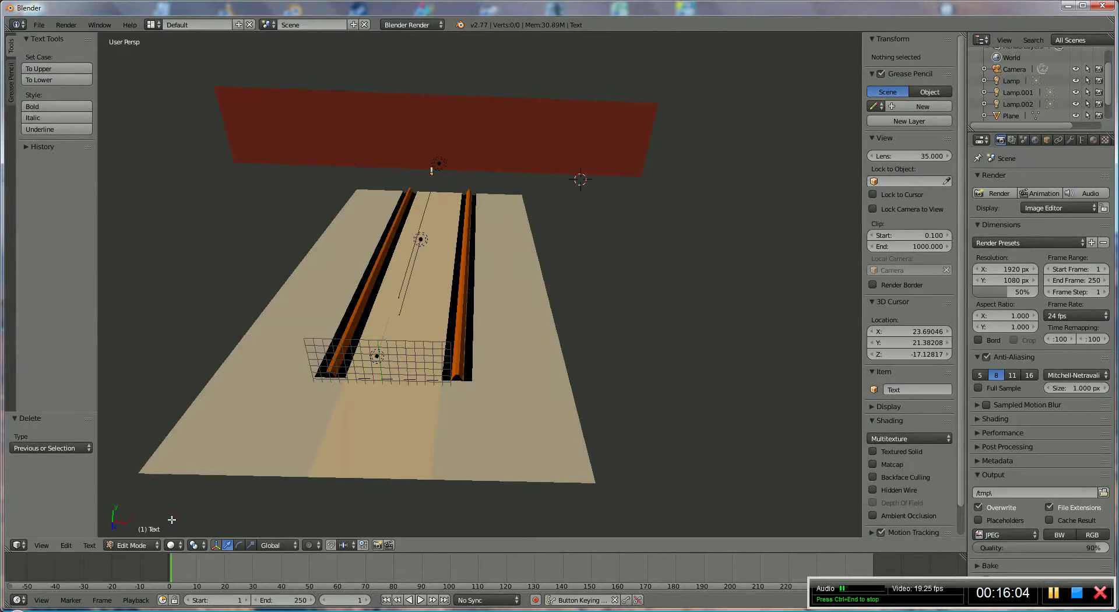
pyautogui.write('I')
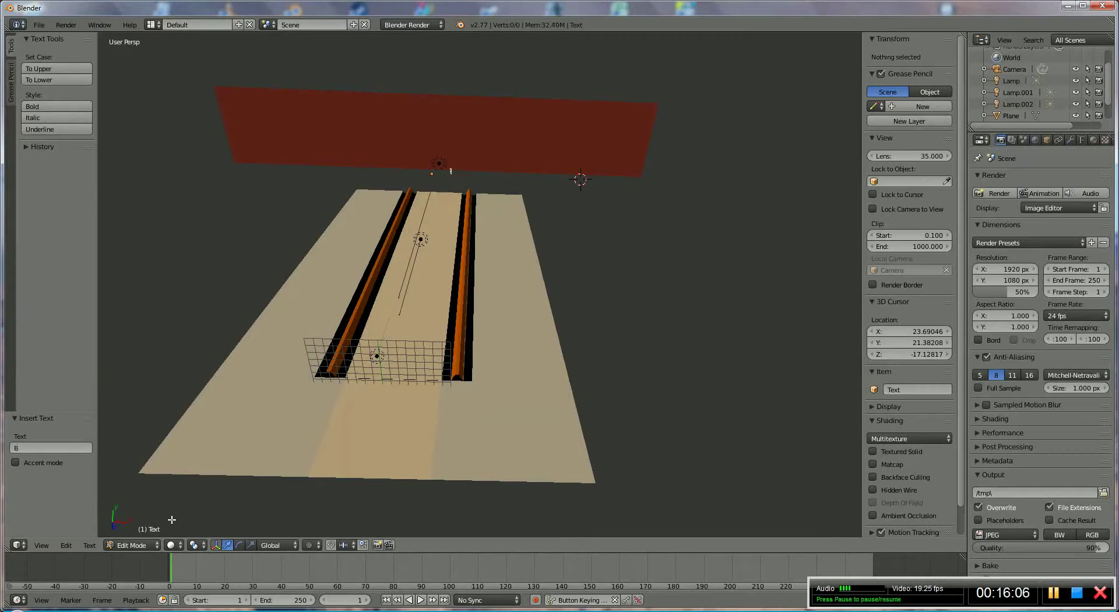
pyautogui.click(132, 545)
pyautogui.click(132, 531)
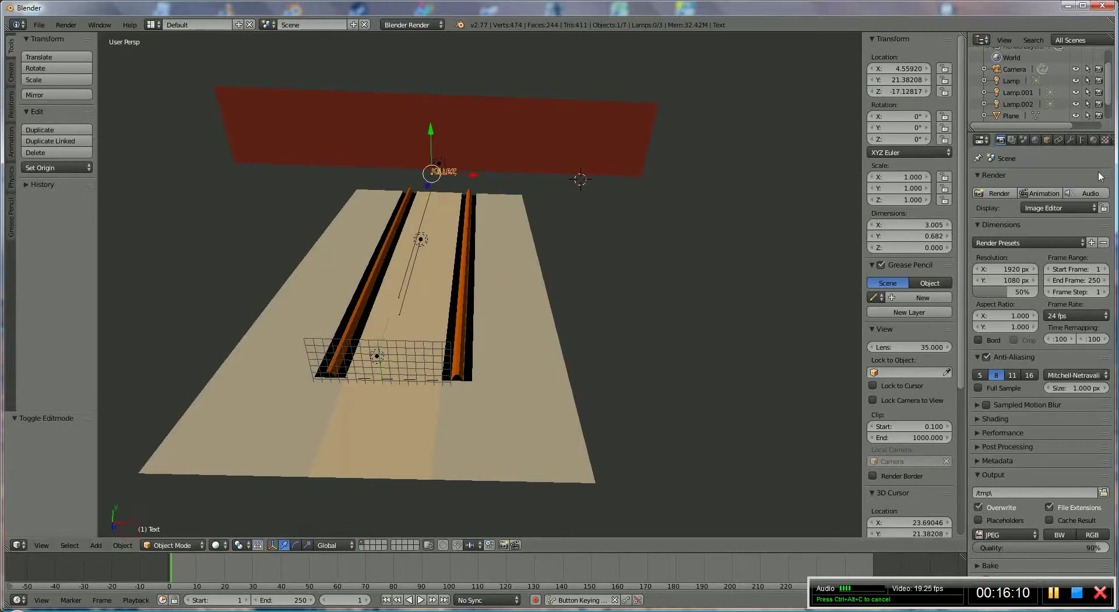
# Step: Set the lettering's font size to 3 and move it about 3.3 units along -X
pyautogui.click(1083, 140)
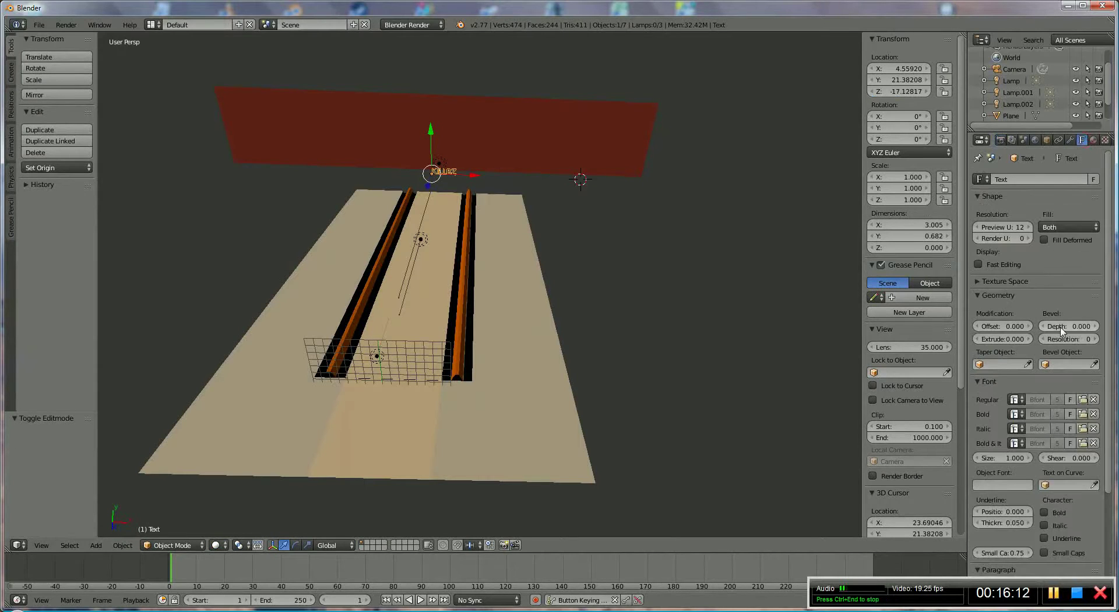
pyautogui.click(1009, 457)
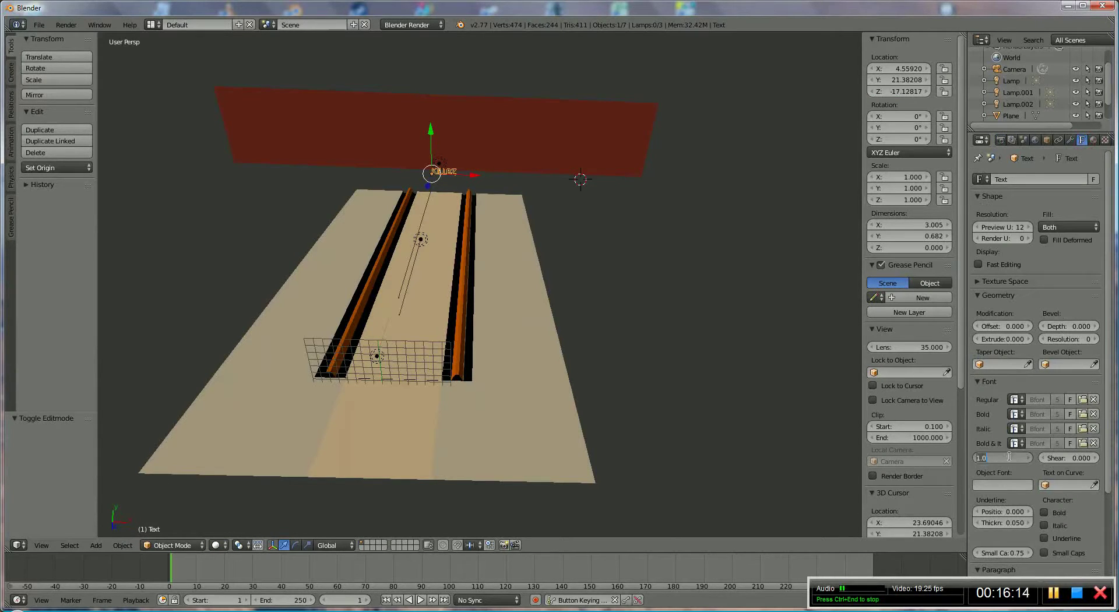
pyautogui.write('3')
pyautogui.press('Return')
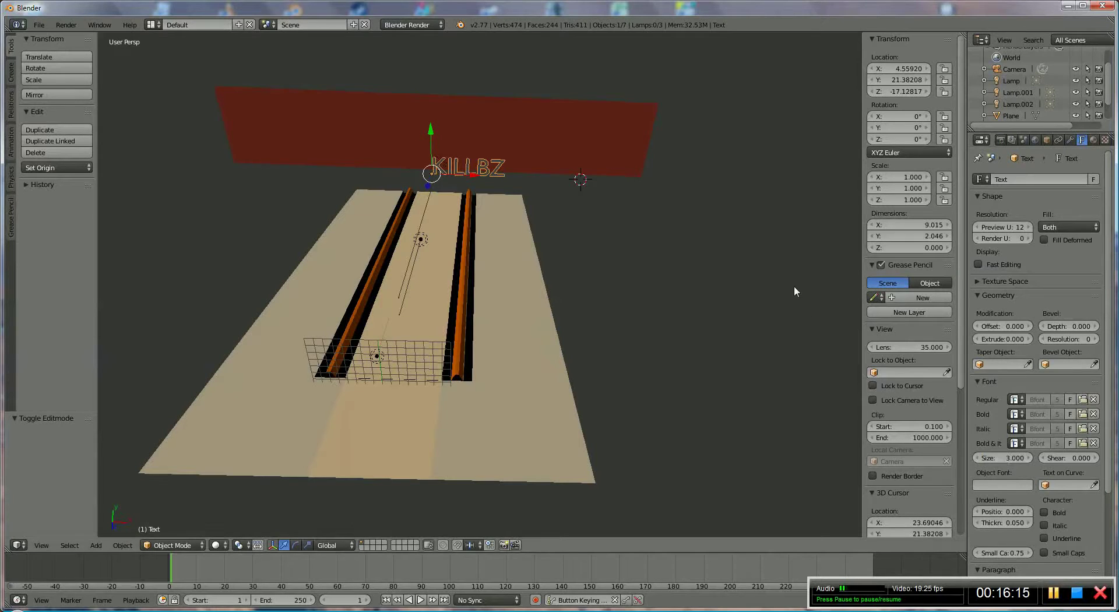
pyautogui.moveTo(477, 176); pyautogui.dragTo(451, 169)
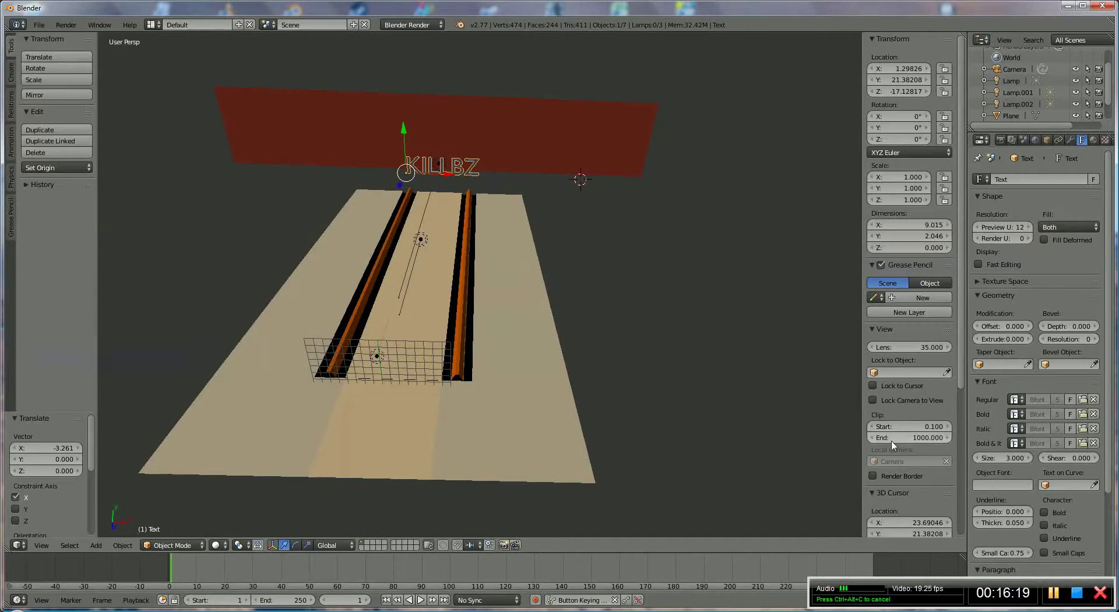
# Step: Set the lettering's font size to 2 and move it about 42.3 units along -Z towards the red backdrop
pyautogui.click(1006, 457)
pyautogui.write('2')
pyautogui.press('Return')
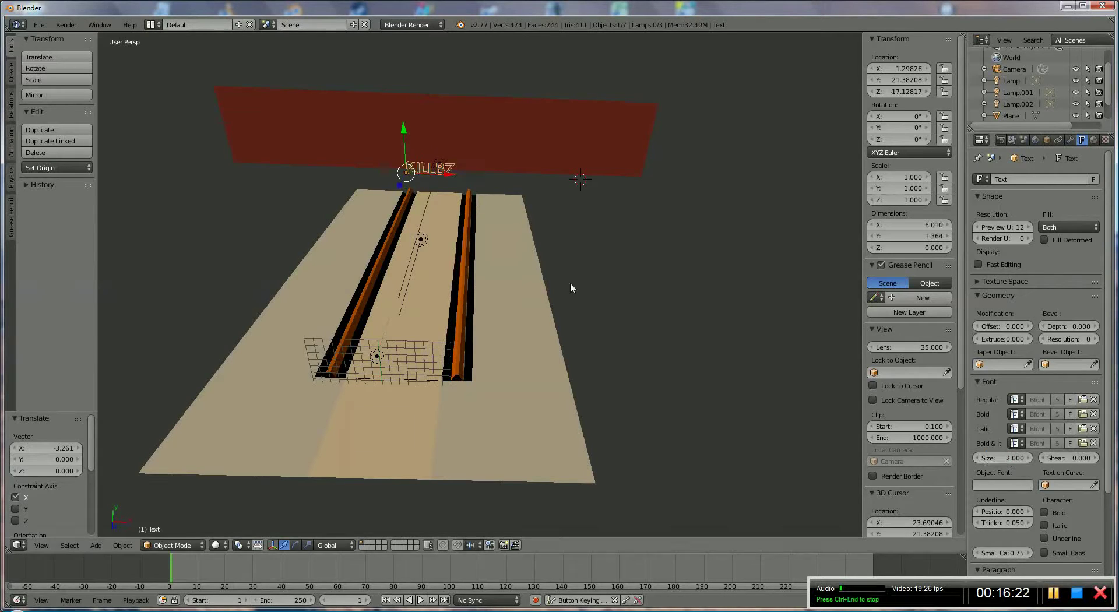
pyautogui.moveTo(570, 282); pyautogui.dragTo(389, 257, button='middle')
pyautogui.scroll(-4, 389, 257)
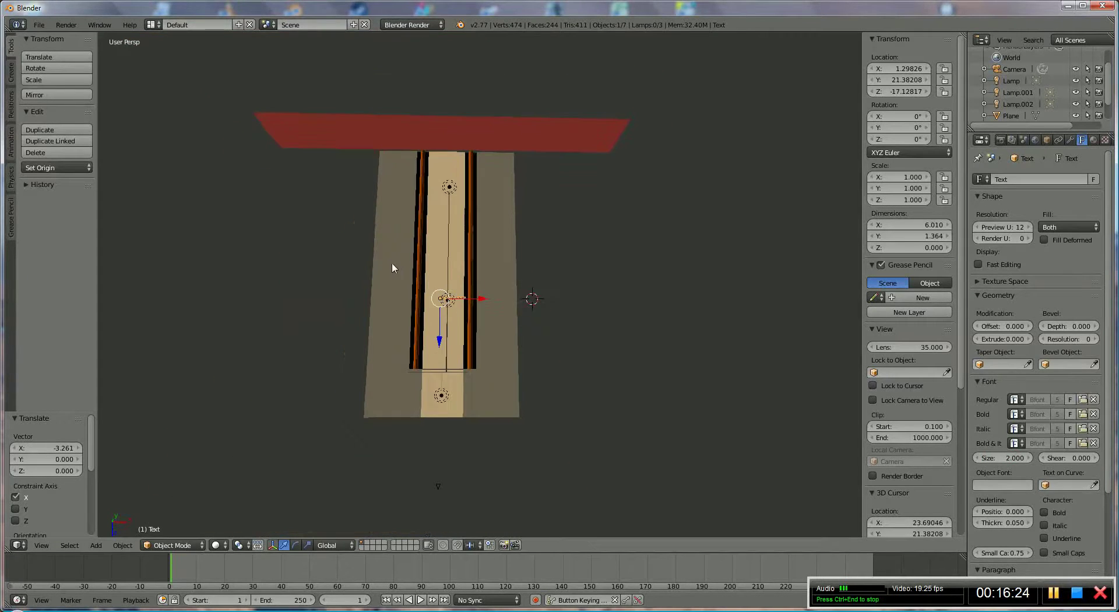
pyautogui.scroll(1, 467, 328)
pyautogui.moveTo(441, 353); pyautogui.dragTo(421, 185)
pyautogui.moveTo(420, 186); pyautogui.dragTo(477, 155, button='middle')
pyautogui.scroll(5, 531, 195)
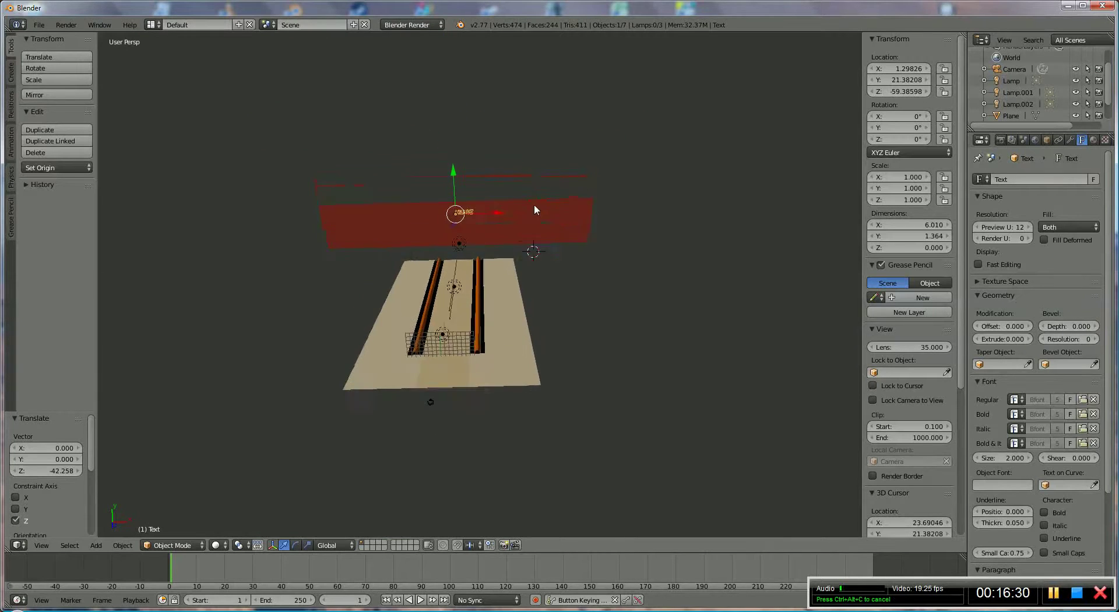
# Step: Position the lettering at about X -0.61, Y 10.22, Z -64.23, in front of the red backdrop's lower edge
pyautogui.moveTo(433, 132); pyautogui.dragTo(433, 195)
pyautogui.moveTo(480, 235); pyautogui.dragTo(468, 251)
pyautogui.moveTo(469, 250); pyautogui.dragTo(484, 309, button='middle')
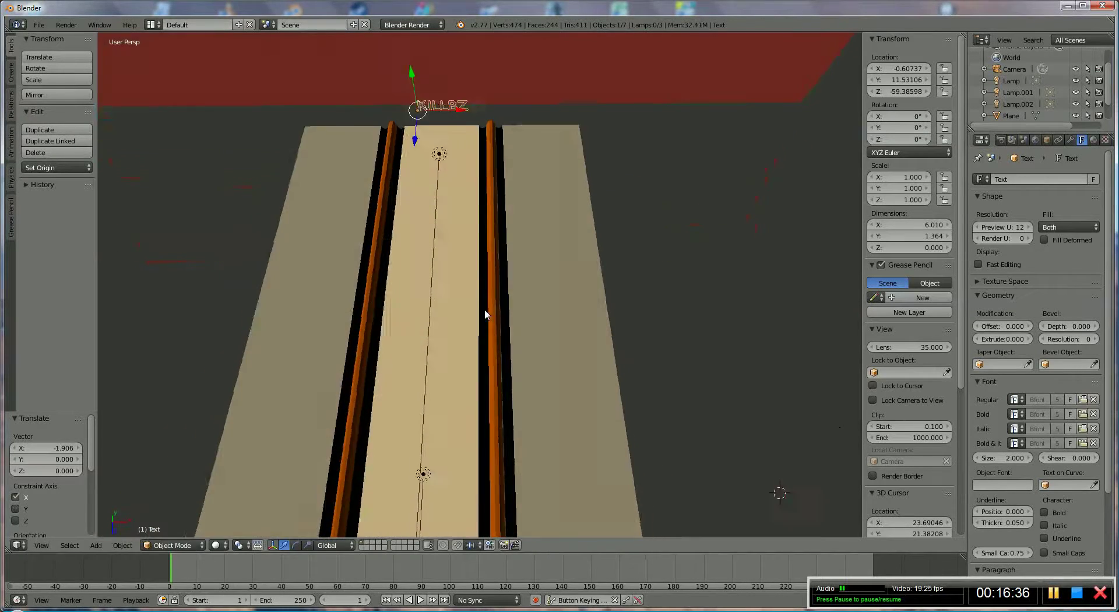
pyautogui.moveTo(420, 153); pyautogui.dragTo(416, 124)
pyautogui.moveTo(416, 59); pyautogui.dragTo(416, 70)
pyautogui.moveTo(420, 71); pyautogui.dragTo(520, 68, button='middle')
# Step: Give the lettering a new material named green with a bright green diffuse colour and diffuse and specular intensities of 1
pyautogui.click(1093, 140)
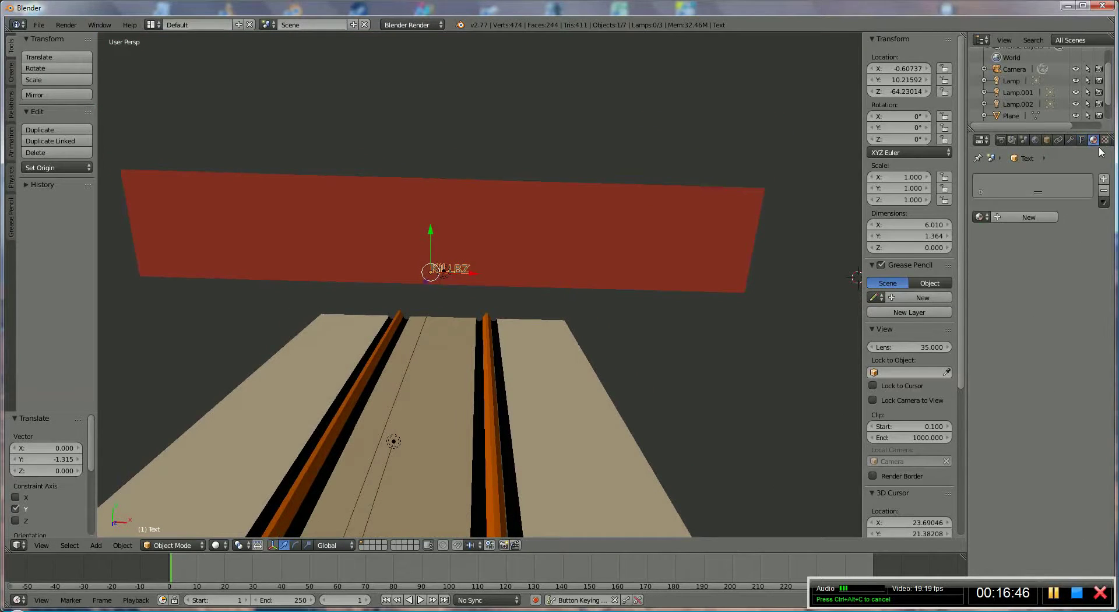
pyautogui.click(1005, 217)
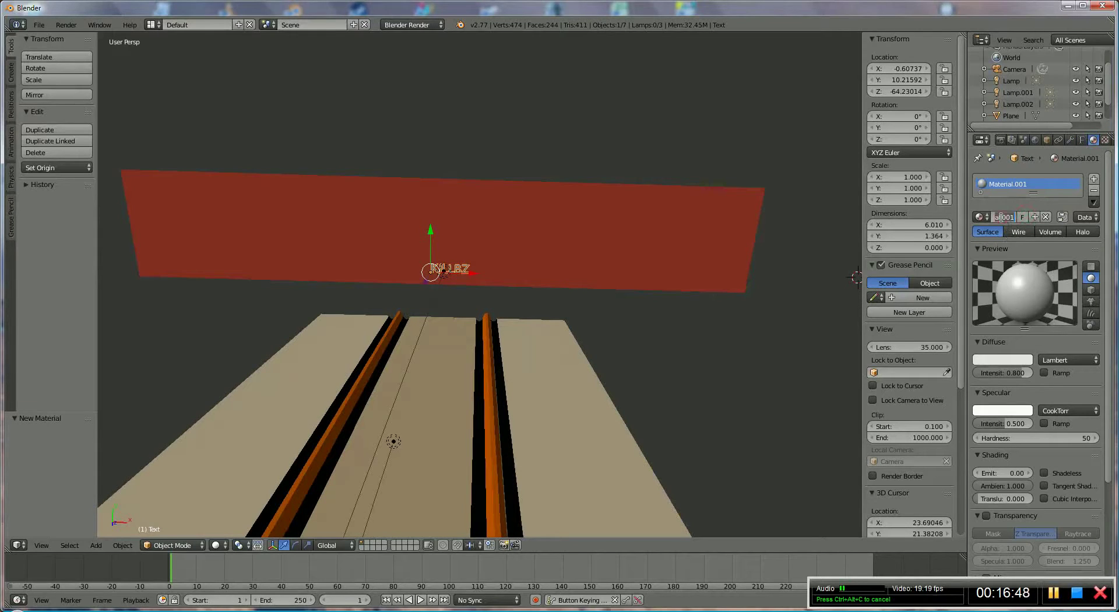
pyautogui.write('green')
pyautogui.press('Return')
pyautogui.click(1013, 360)
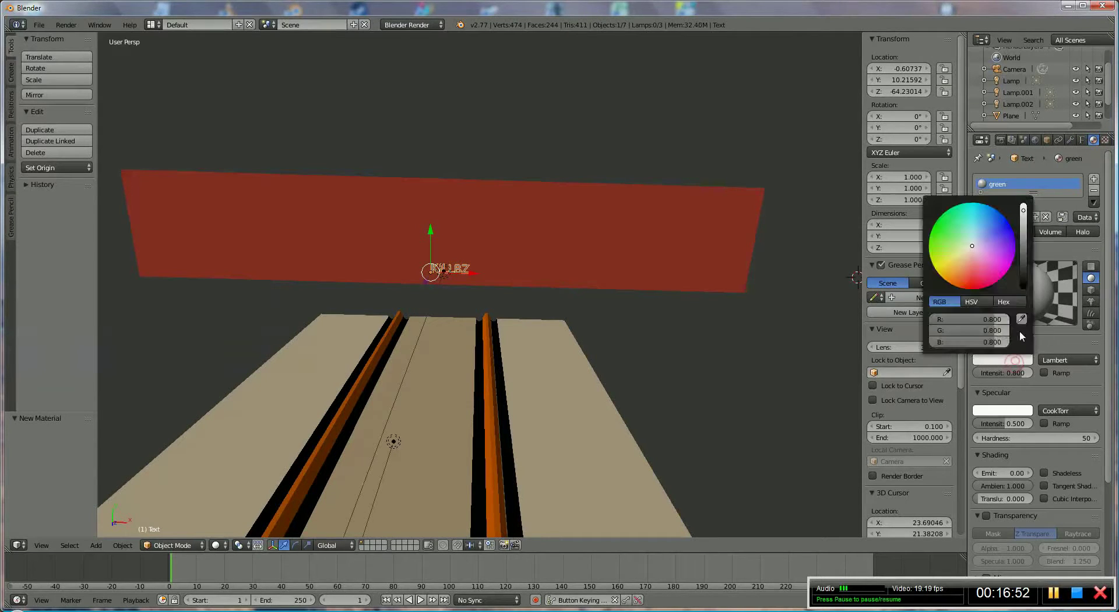
pyautogui.click(939, 228)
pyautogui.moveTo(1017, 373); pyautogui.dragTo(1041, 377)
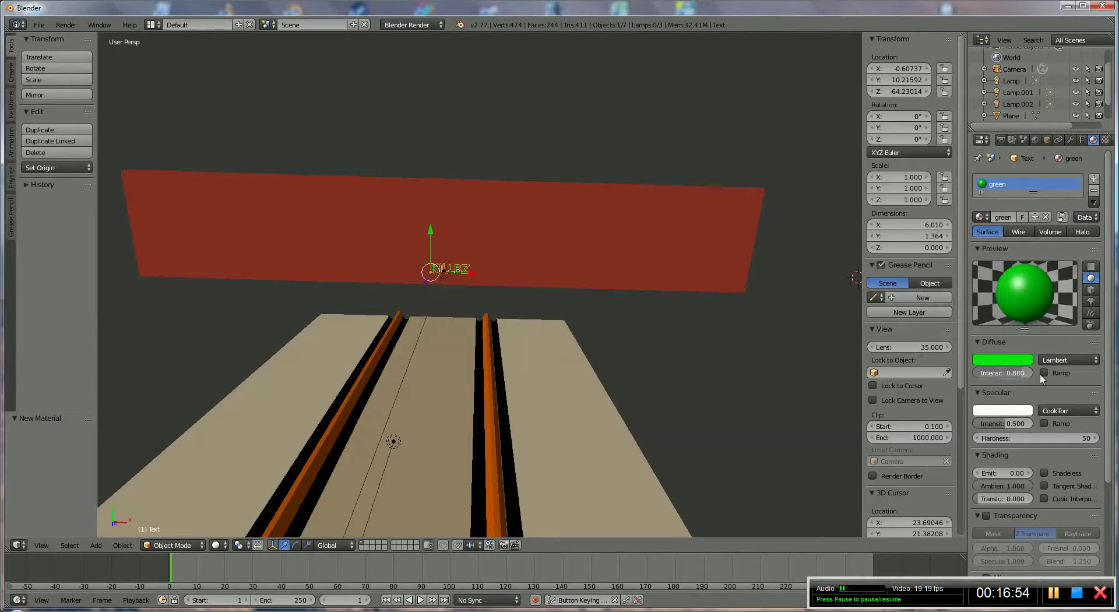
pyautogui.moveTo(1004, 418); pyautogui.dragTo(1043, 420)
# Step: Render the scene to check the green lettering and return to the 3D view
pyautogui.scroll(-1, 496, 331)
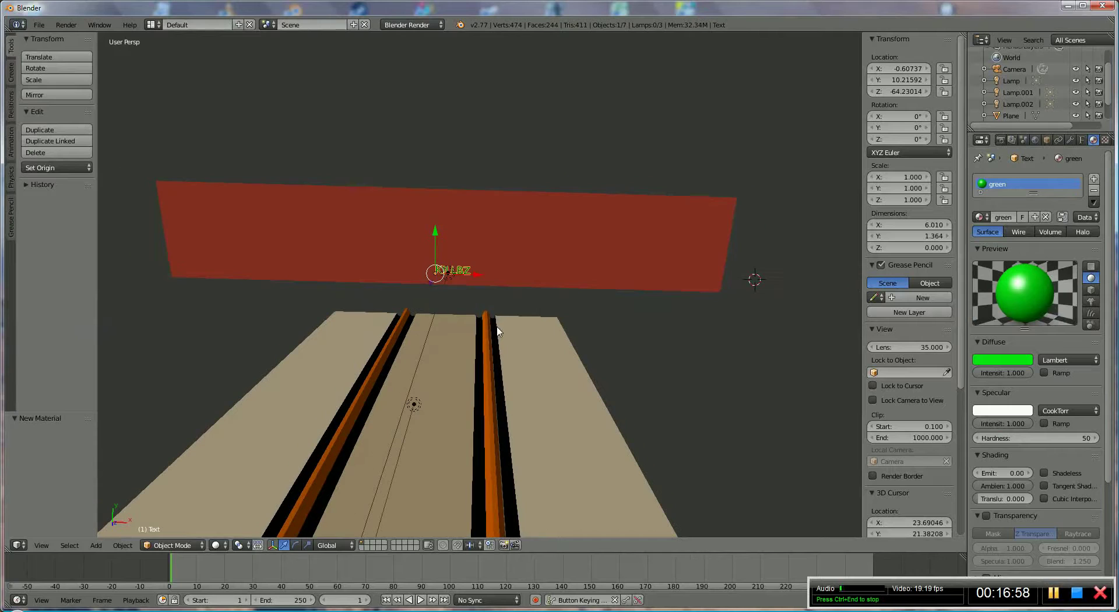
pyautogui.click(1000, 140)
pyautogui.click(999, 193)
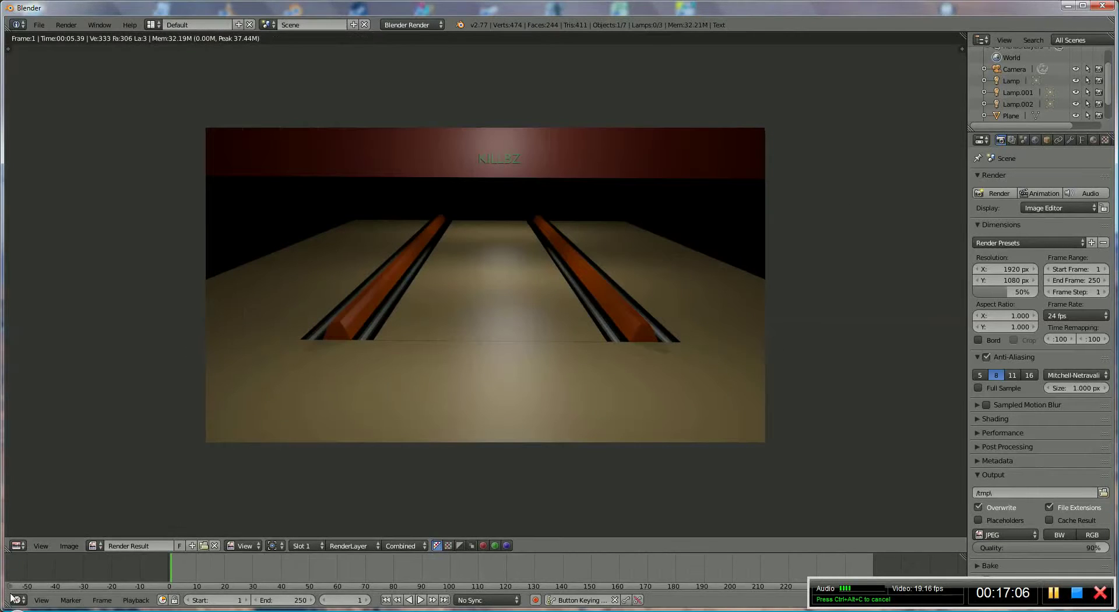
pyautogui.click(18, 545)
pyautogui.click(33, 532)
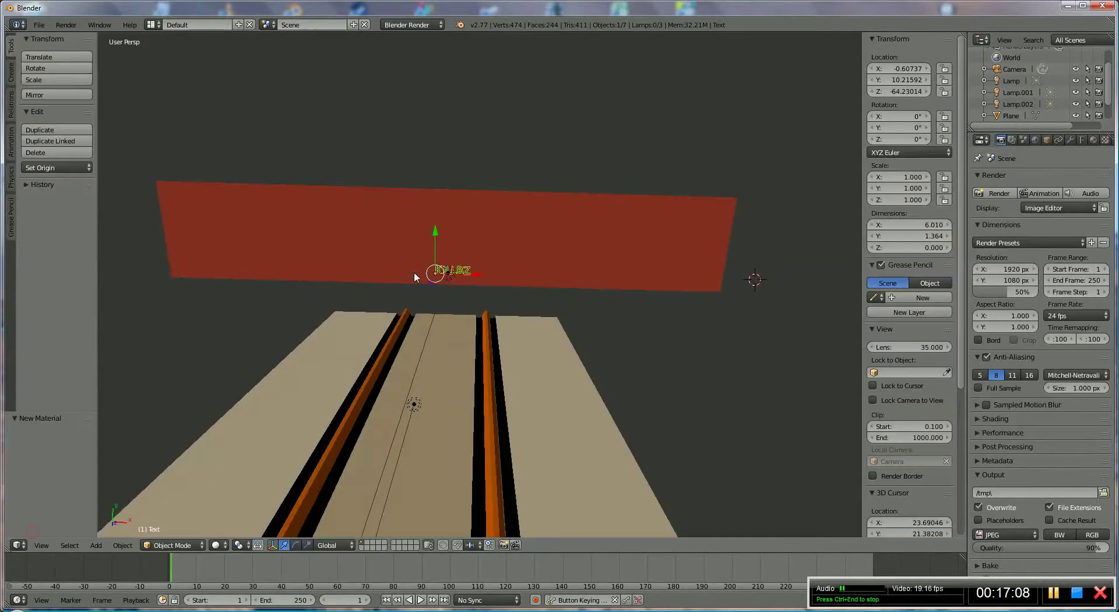
# Step: Set the green lettering's font size to 3 and move it about 1.1 units along -X
pyautogui.click(1082, 140)
pyautogui.click(1017, 459)
pyautogui.write('3')
pyautogui.press('Return')
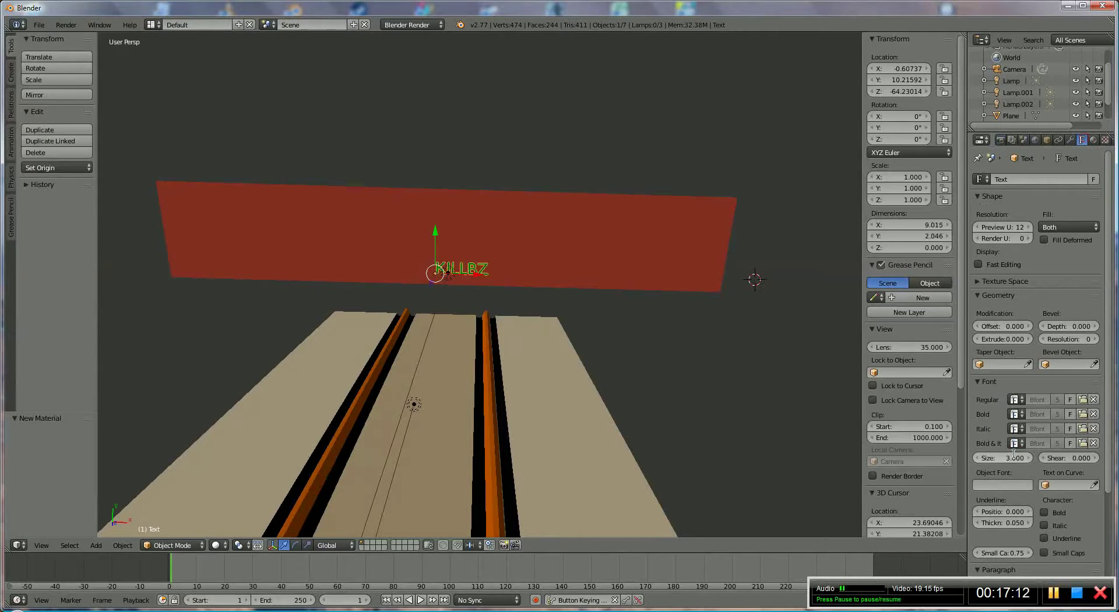
pyautogui.press('g')
pyautogui.press('x')
pyautogui.click(468, 272)
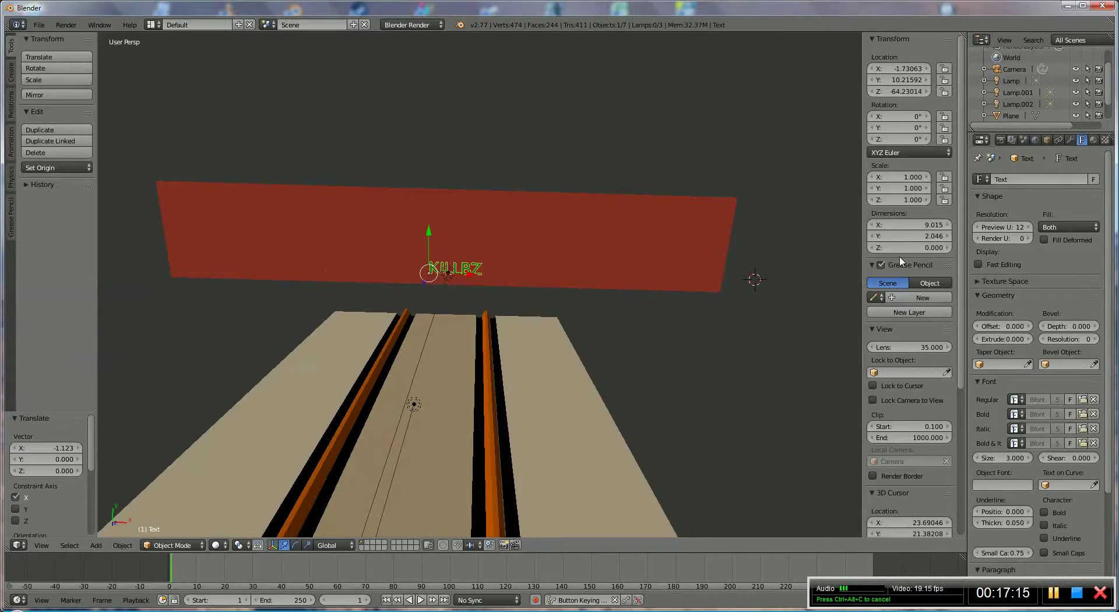
# Step: Render the scene again with the enlarged lettering and return to the 3D view
pyautogui.click(1002, 141)
pyautogui.click(997, 193)
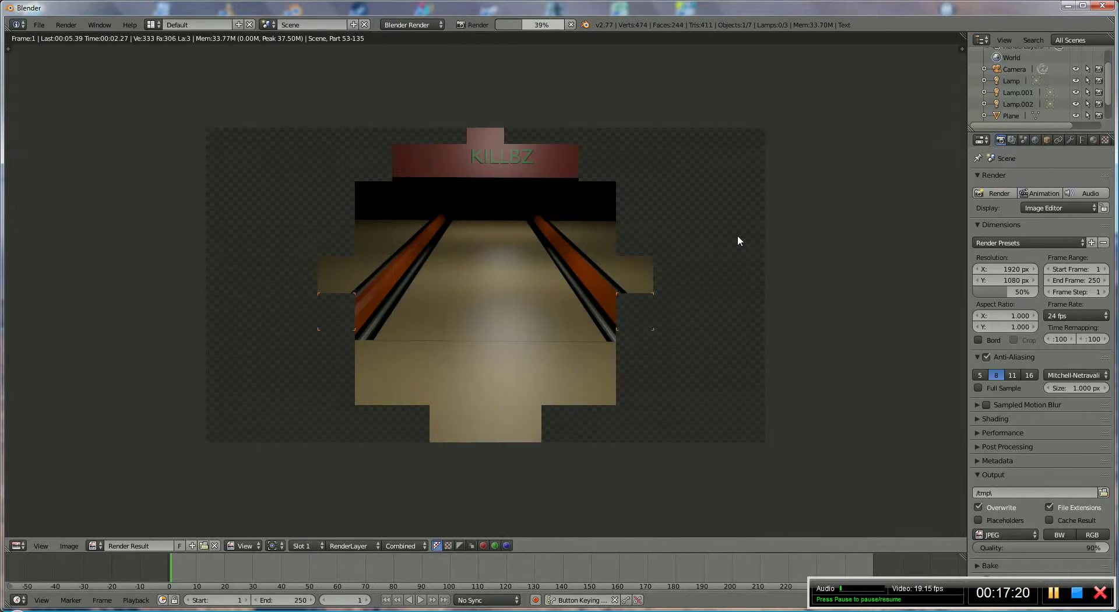
pyautogui.click(20, 547)
pyautogui.click(27, 531)
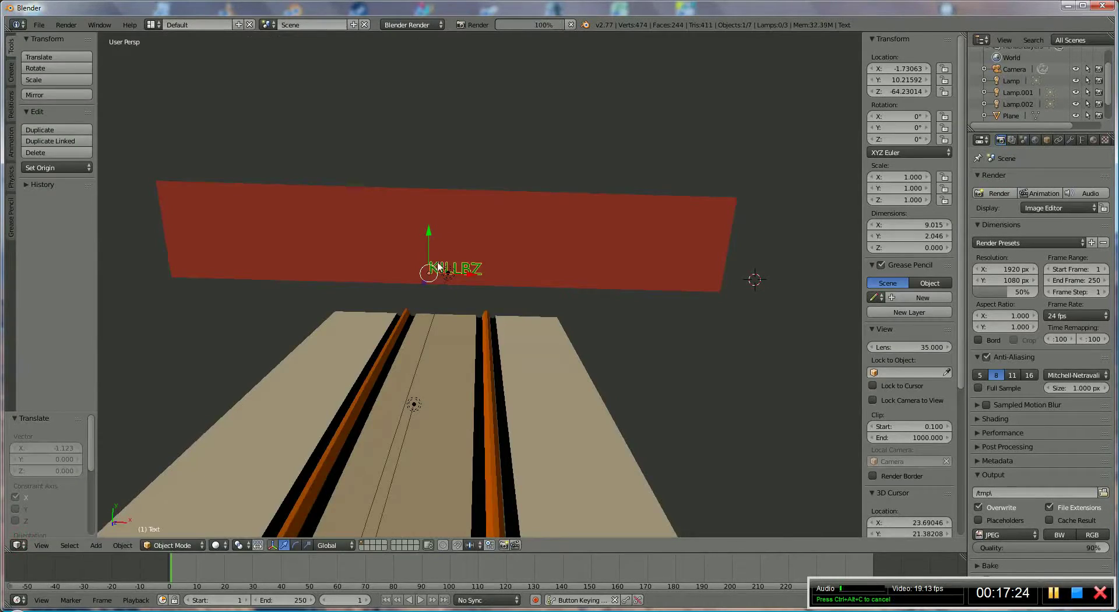
# Step: Move the lettering about 0.9 units farther along -X to centre it over the lane
pyautogui.press('g')
pyautogui.press('x')
pyautogui.click(458, 337)
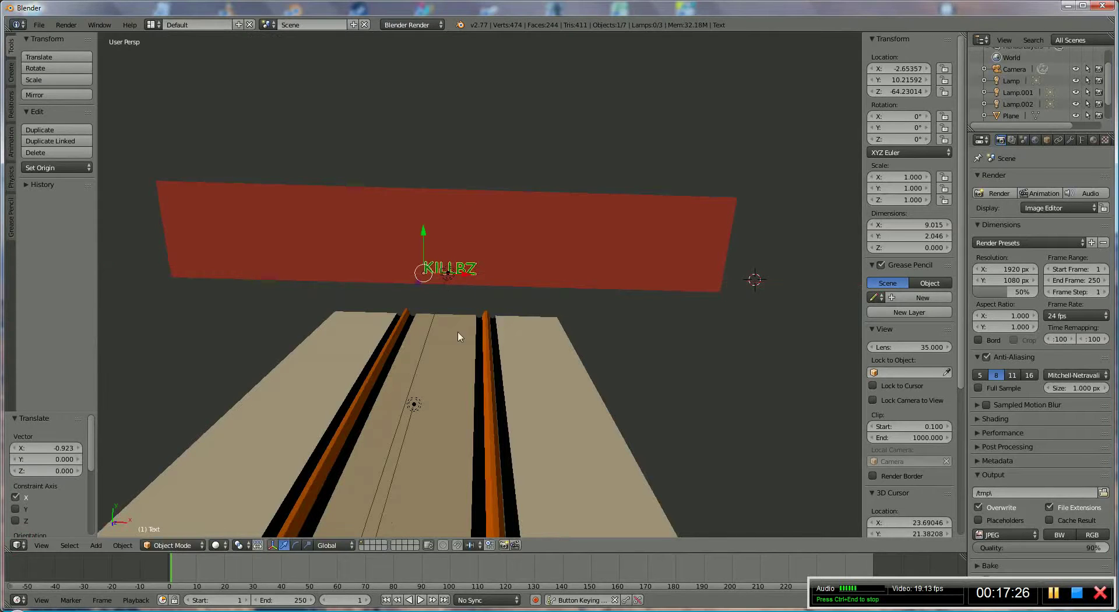
pyautogui.scroll(-2, 478, 418)
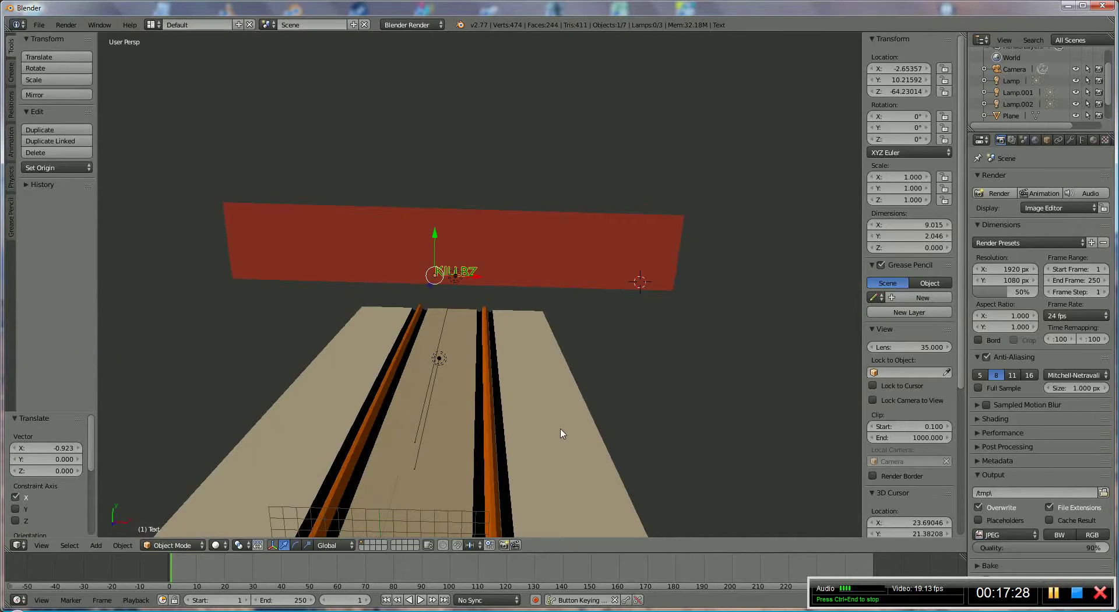
pyautogui.moveTo(562, 433); pyautogui.dragTo(599, 346, button='middle')
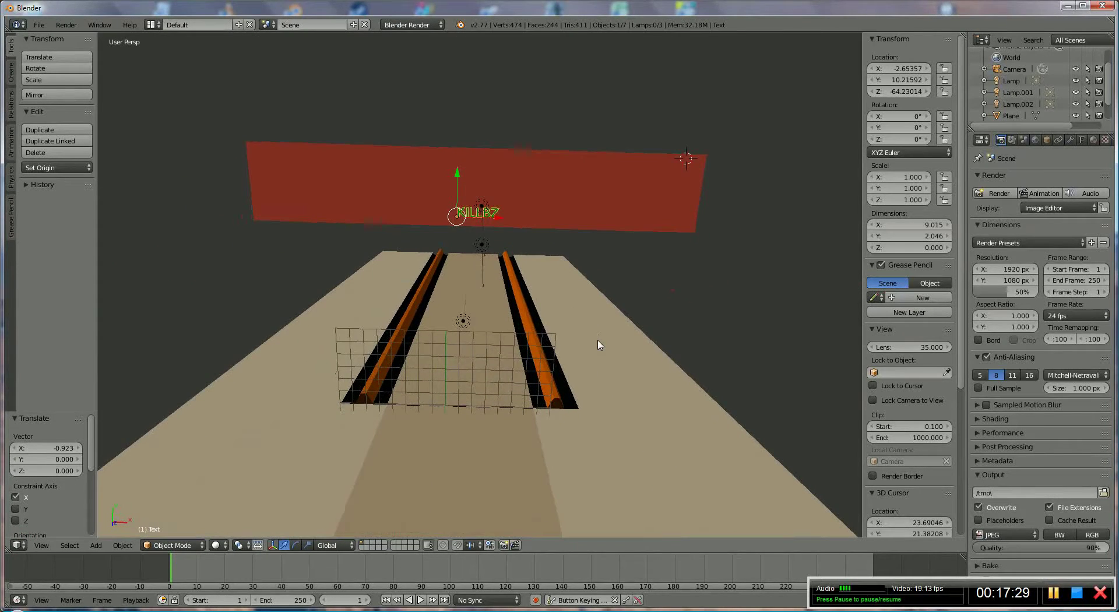
# Step: Append the Icosphere object from bowling ball.blend in D:\blender\BOWLIN BALL to the scene
pyautogui.click(39, 25)
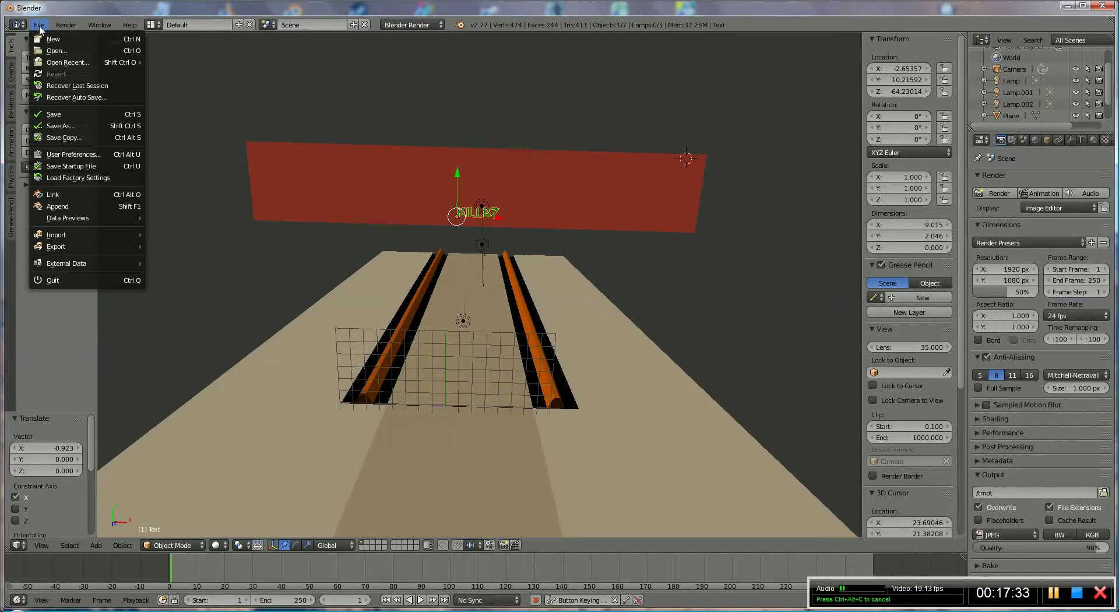
pyautogui.click(76, 207)
pyautogui.click(45, 102)
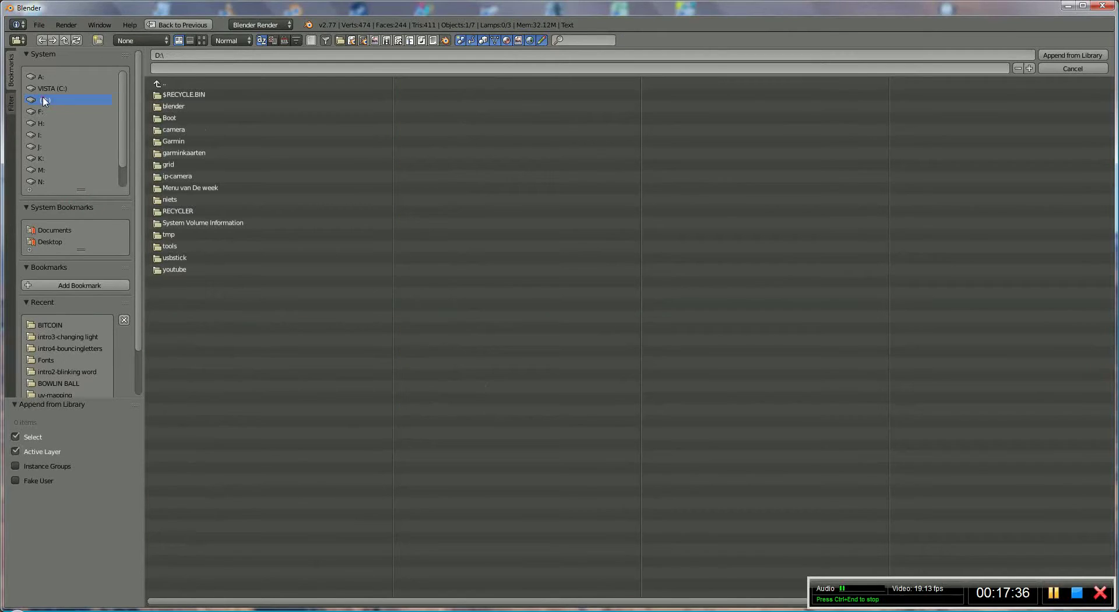
pyautogui.click(175, 110)
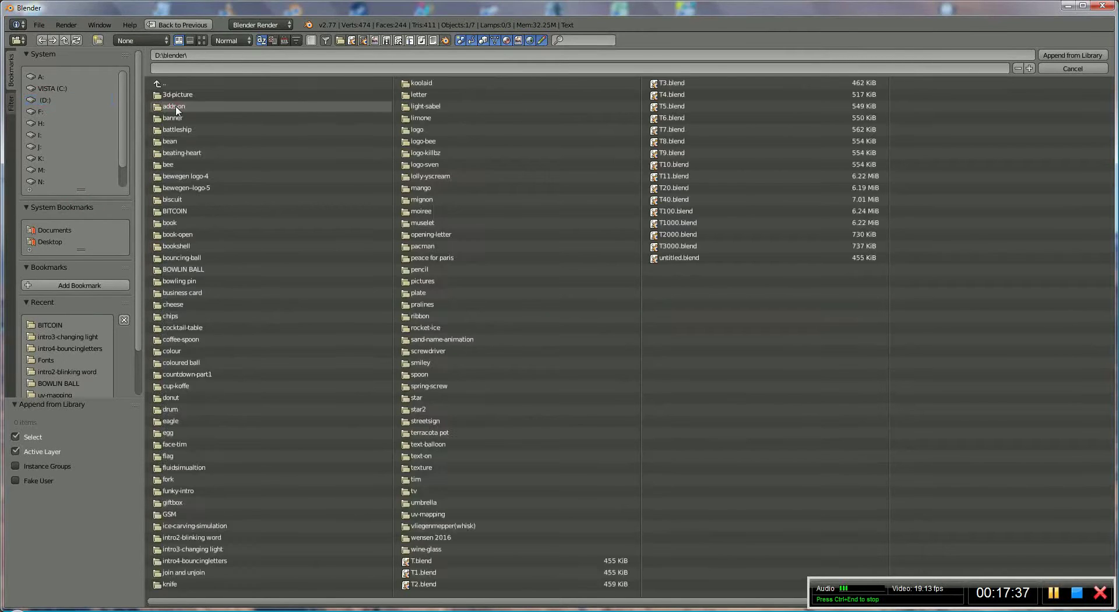
pyautogui.click(212, 260)
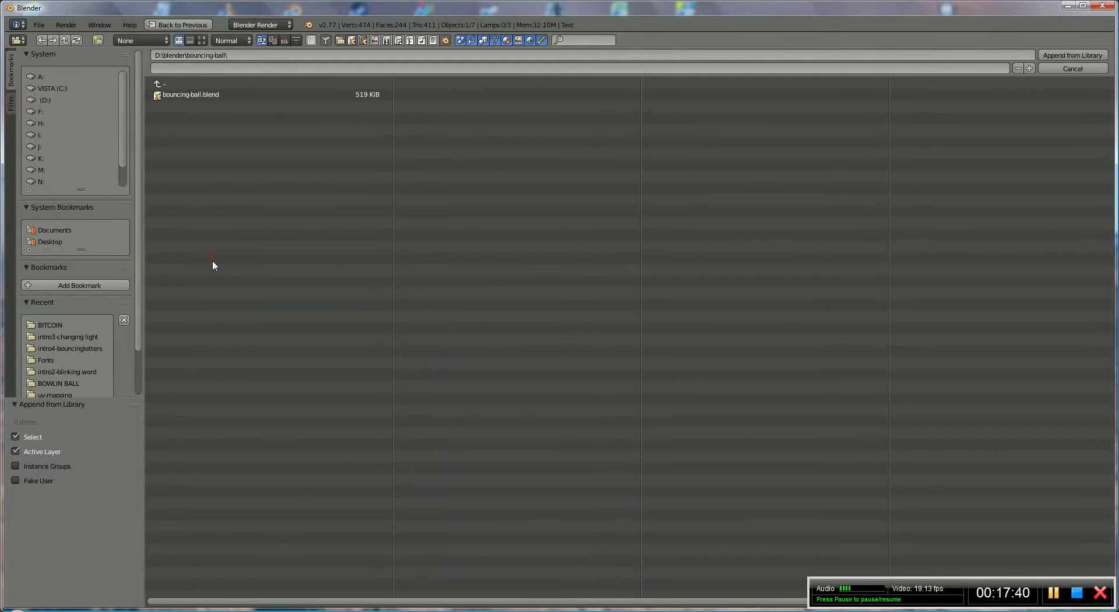
pyautogui.click(157, 84)
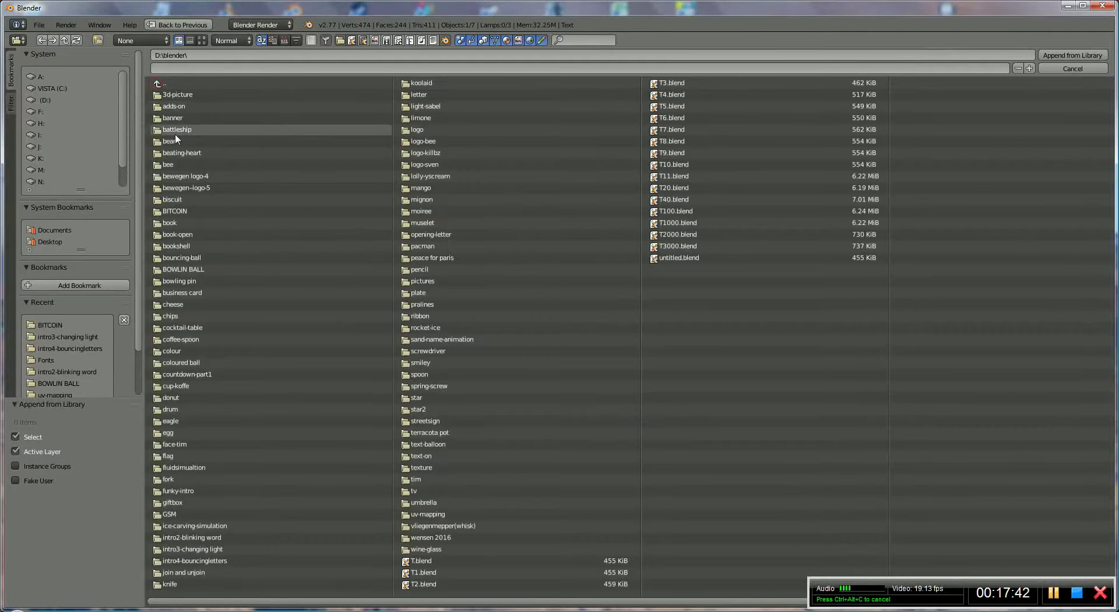
pyautogui.click(201, 267)
pyautogui.click(178, 99)
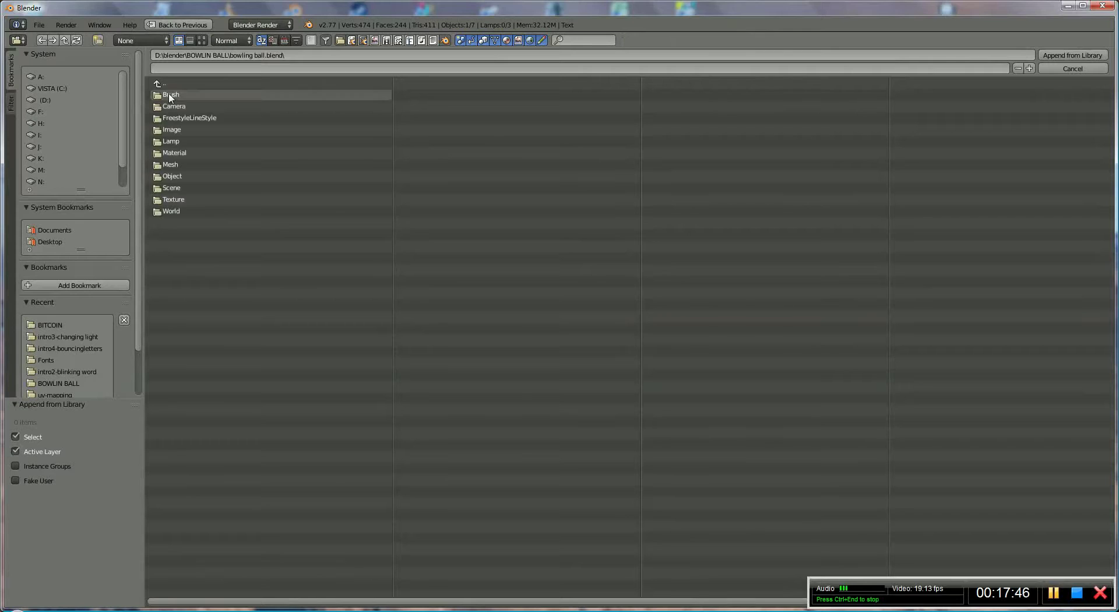
pyautogui.click(181, 176)
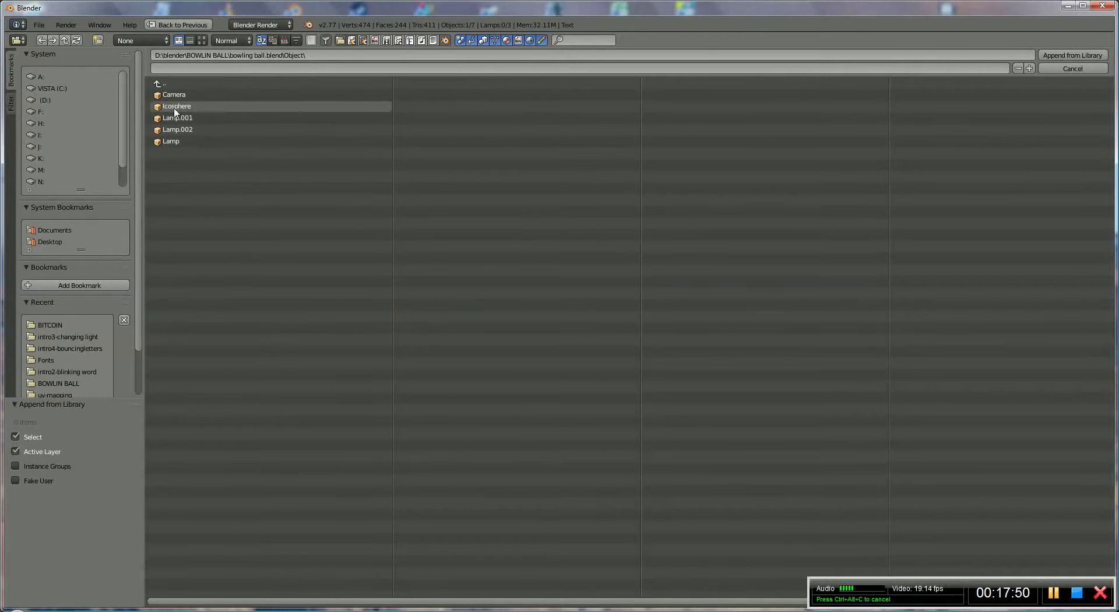
pyautogui.doubleClick(173, 107)
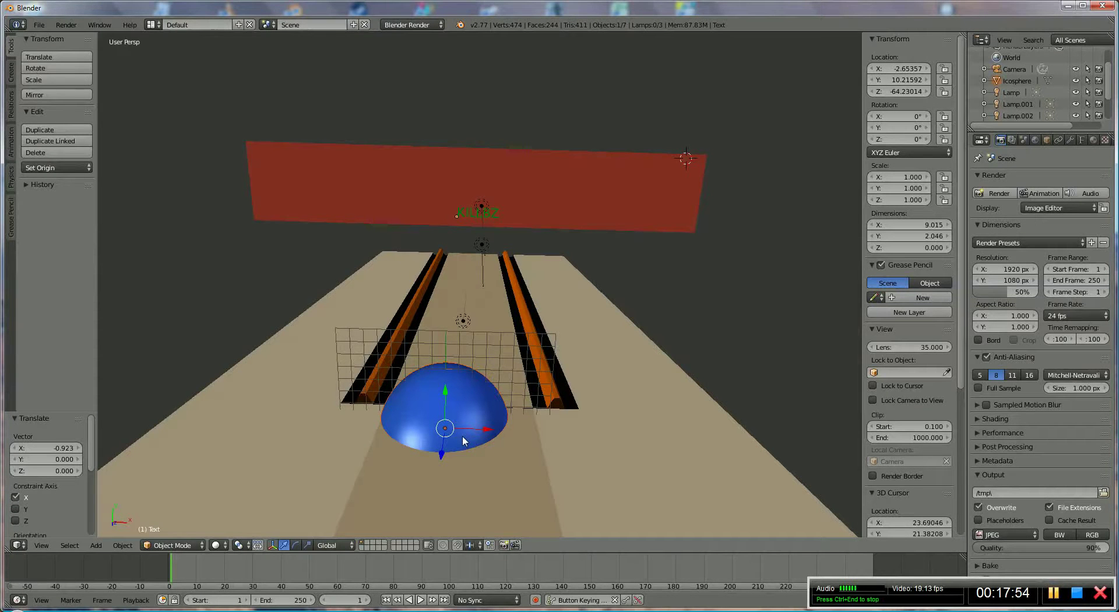
# Step: Shrink the bowling ball to about 0.34, raise it about 2.6 units along Y, and scale it again by about 0.66
pyautogui.press('s')
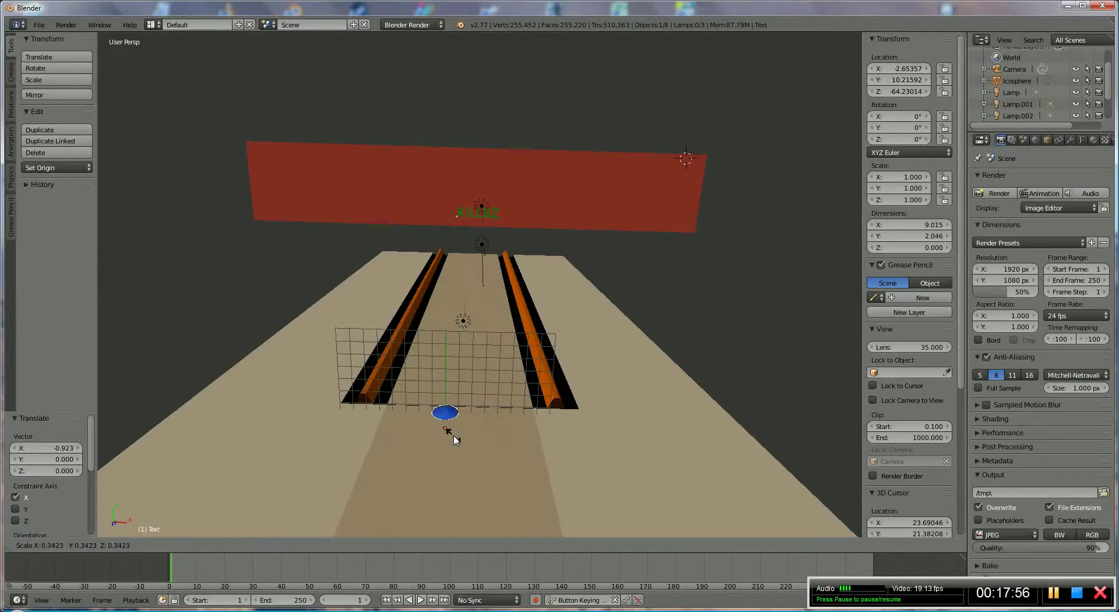
pyautogui.click(455, 438)
pyautogui.moveTo(447, 397); pyautogui.dragTo(447, 366)
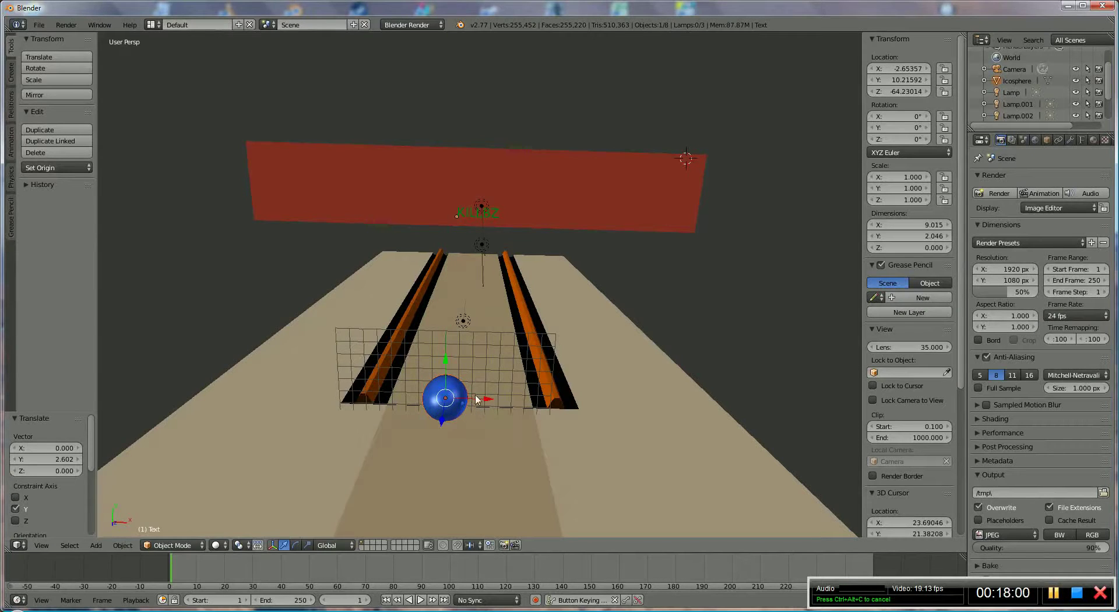
pyautogui.press('s')
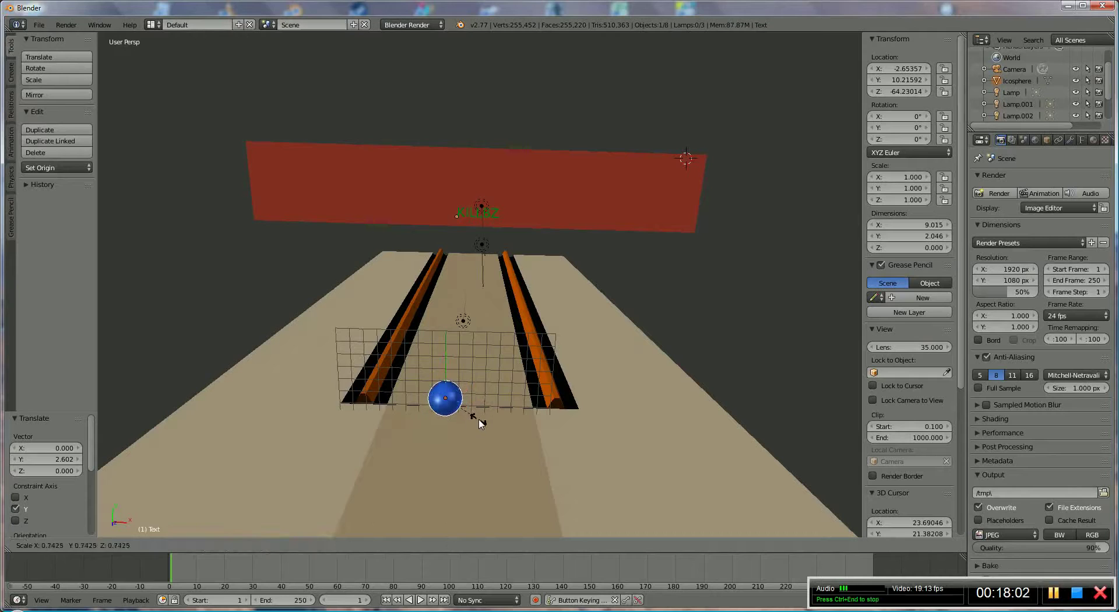
pyautogui.click(473, 416)
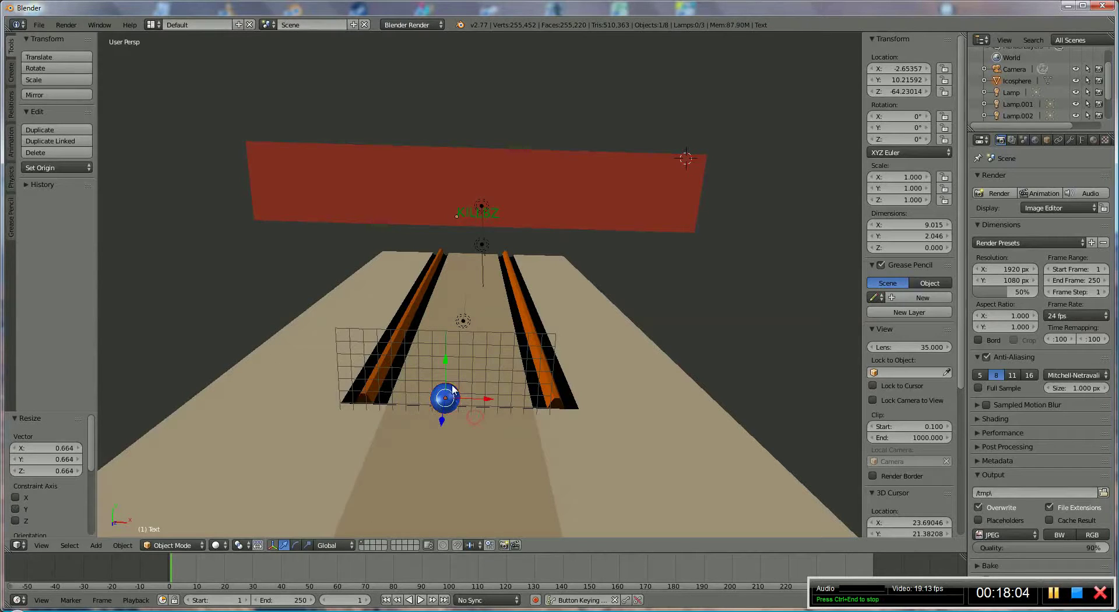
# Step: Move the bowling ball about 3 units along Z and rotate it by about -58°
pyautogui.moveTo(443, 420); pyautogui.dragTo(445, 444)
pyautogui.moveTo(445, 444); pyautogui.dragTo(475, 456, button='middle')
pyautogui.scroll(2, 473, 456)
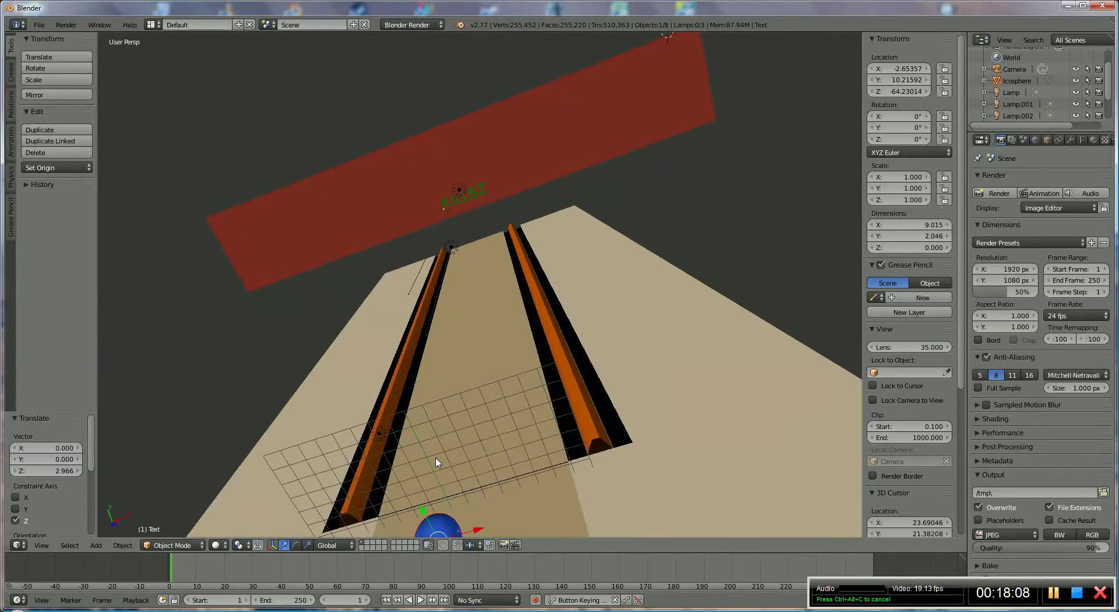
pyautogui.scroll(-2, 441, 462)
pyautogui.press('r')
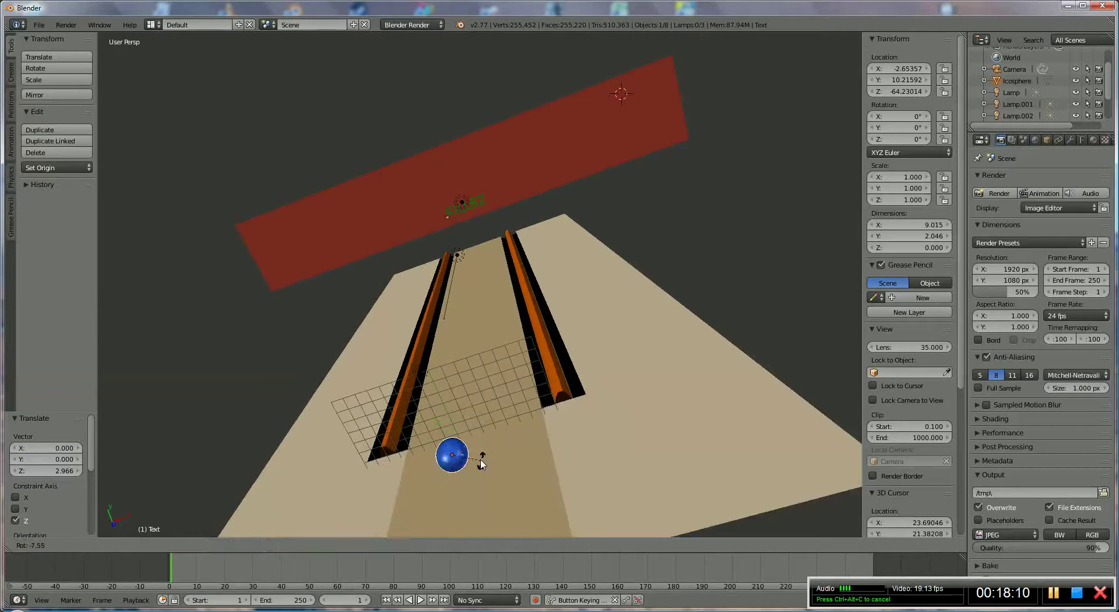
pyautogui.click(467, 448)
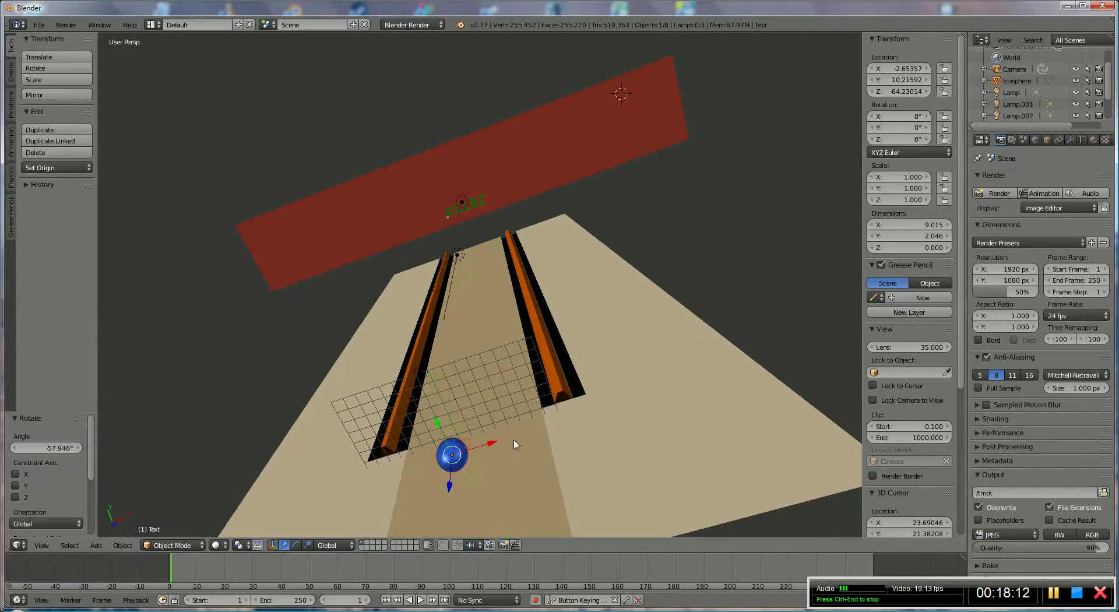
# Step: Move the bowling ball about 11.9 units down the lane along -Z and lower it about 0.03 units along Y
pyautogui.moveTo(516, 444); pyautogui.dragTo(463, 479, button='middle')
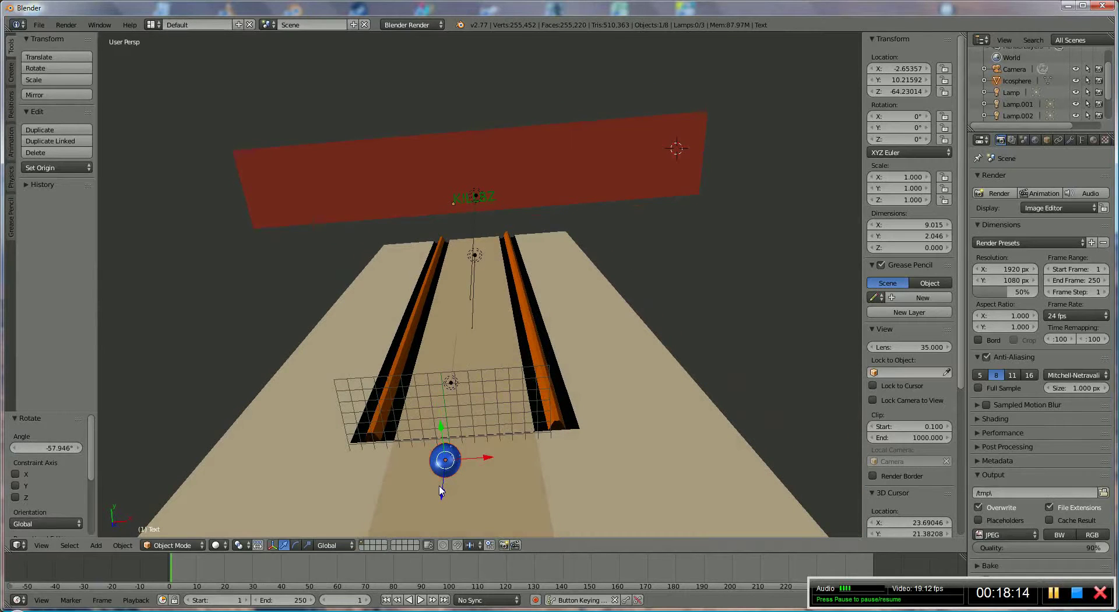
pyautogui.press('g')
pyautogui.press('z')
pyautogui.click(460, 401)
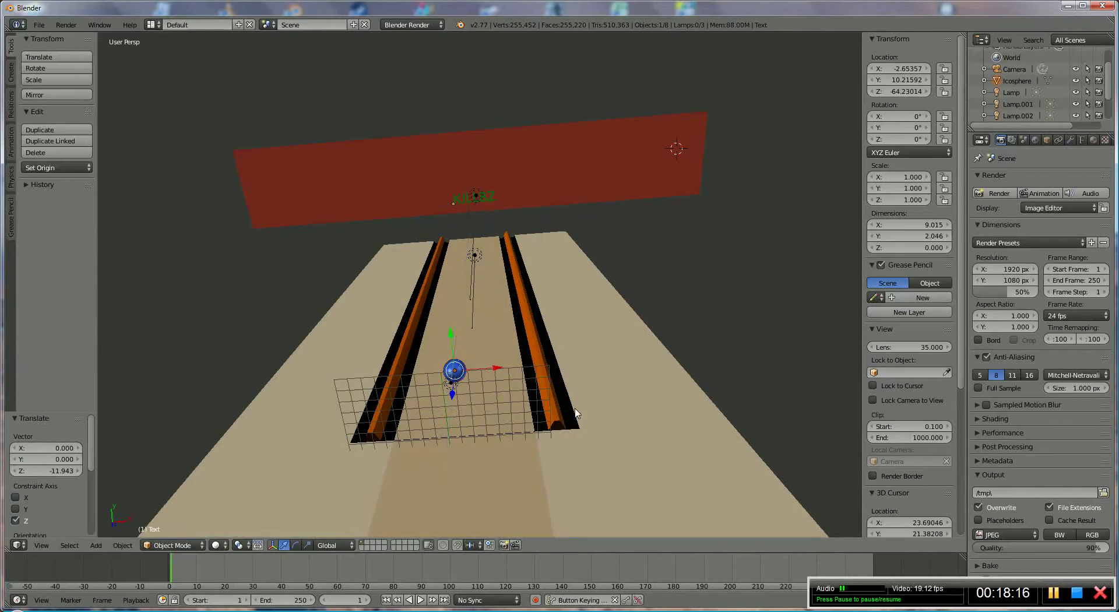
pyautogui.moveTo(460, 401); pyautogui.dragTo(559, 384, button='middle')
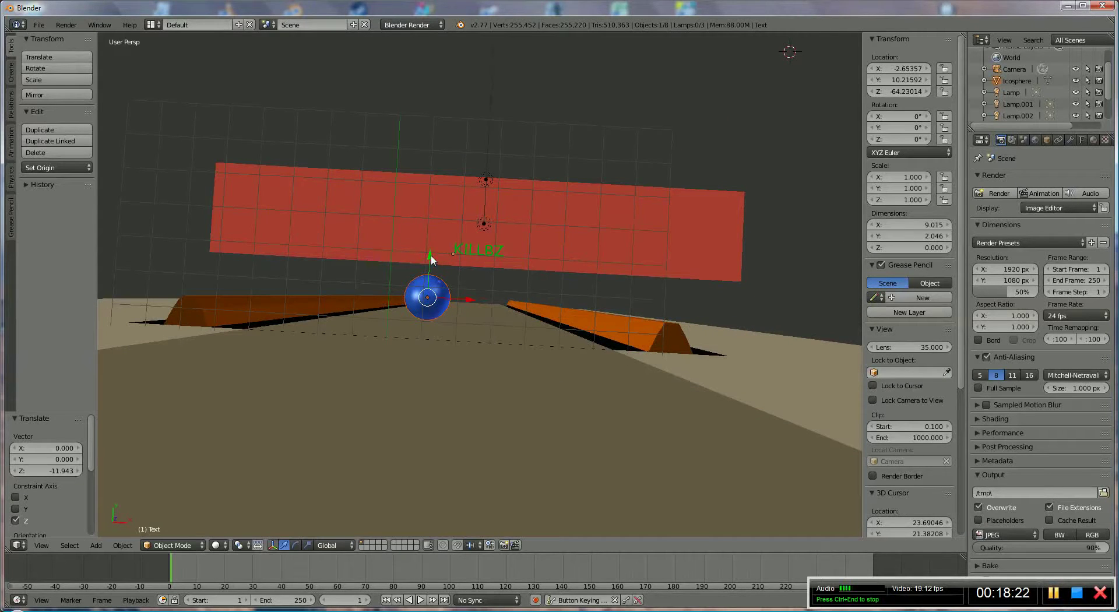
pyautogui.moveTo(431, 259); pyautogui.dragTo(431, 255)
pyautogui.moveTo(489, 365); pyautogui.dragTo(435, 255, button='middle')
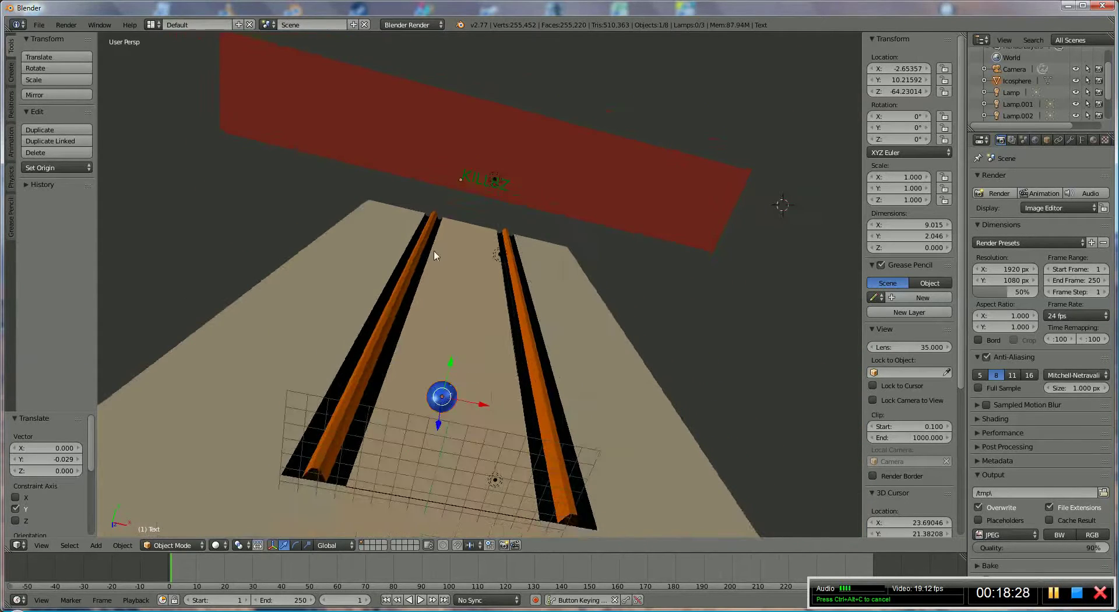
# Step: Append the BezierCurve object from pin.blend in D:\blender\bowling pin to the scene
pyautogui.click(39, 24)
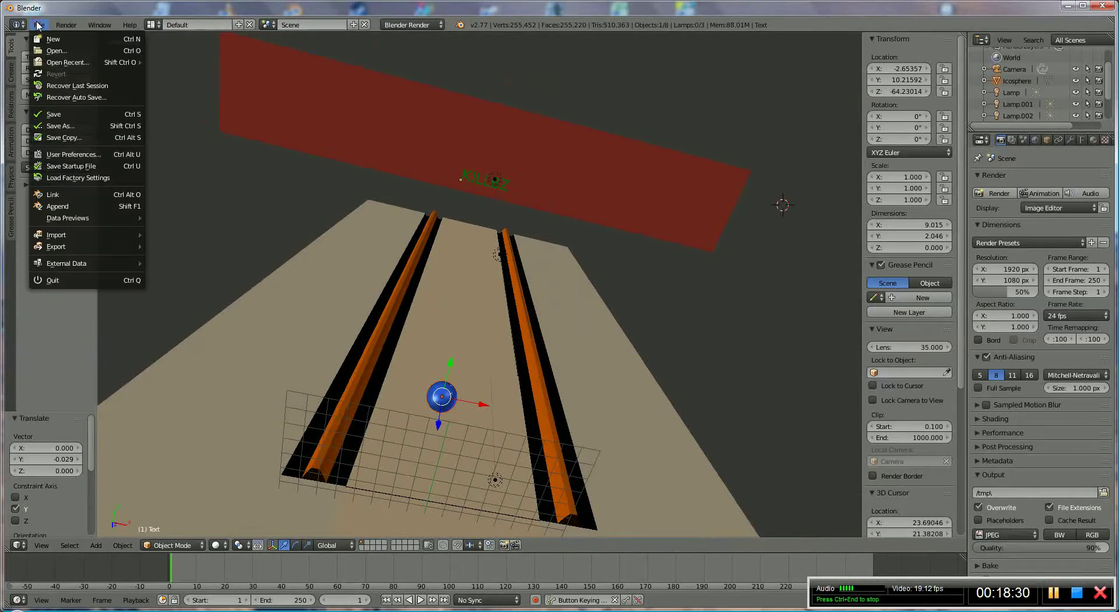
pyautogui.click(78, 207)
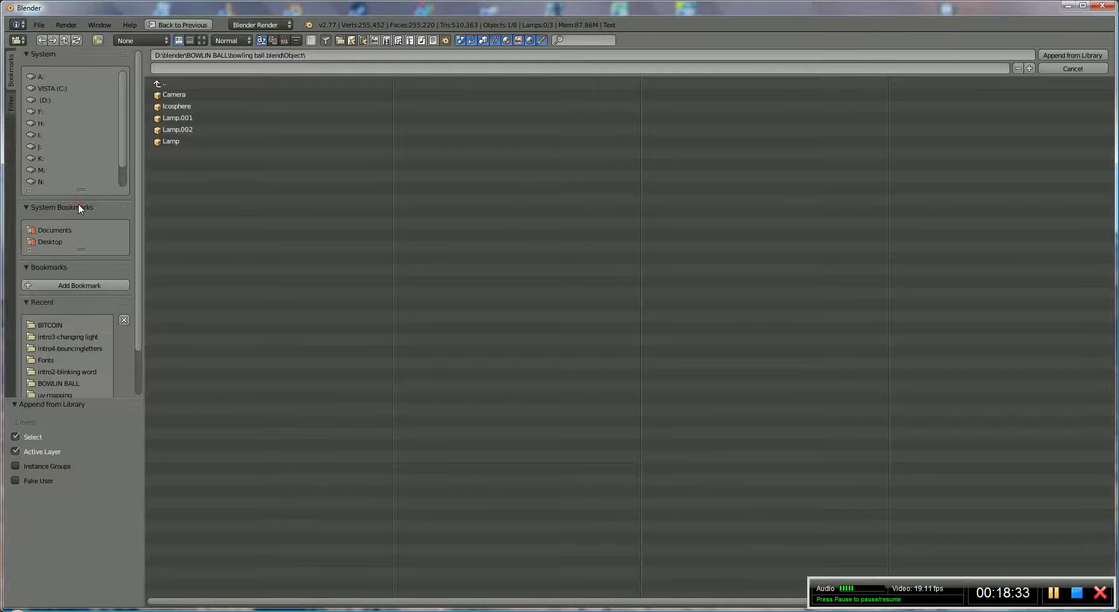
pyautogui.click(157, 85)
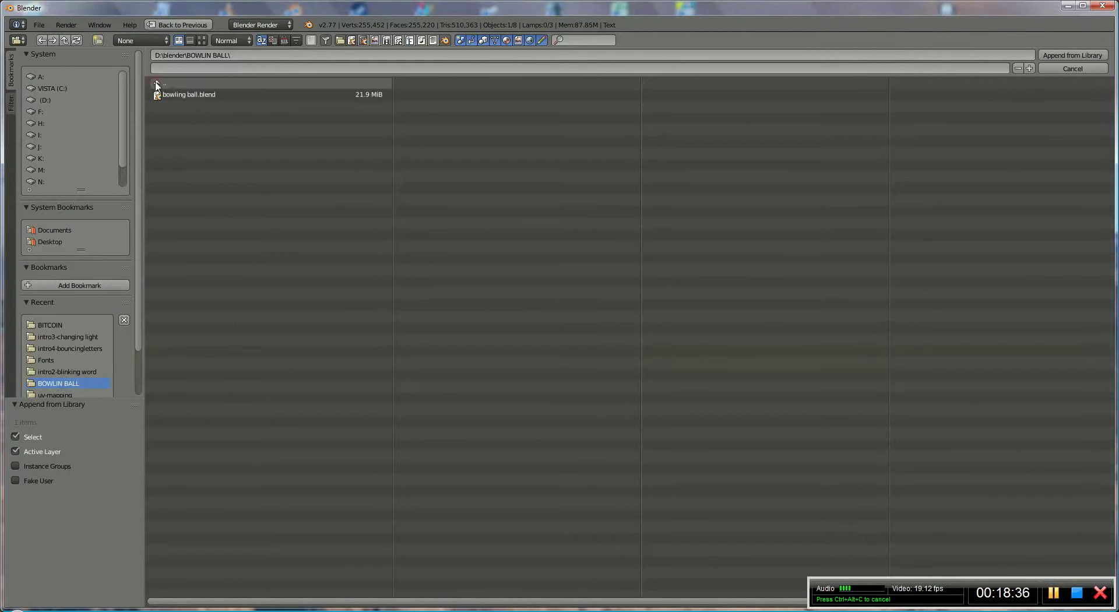
pyautogui.click(157, 84)
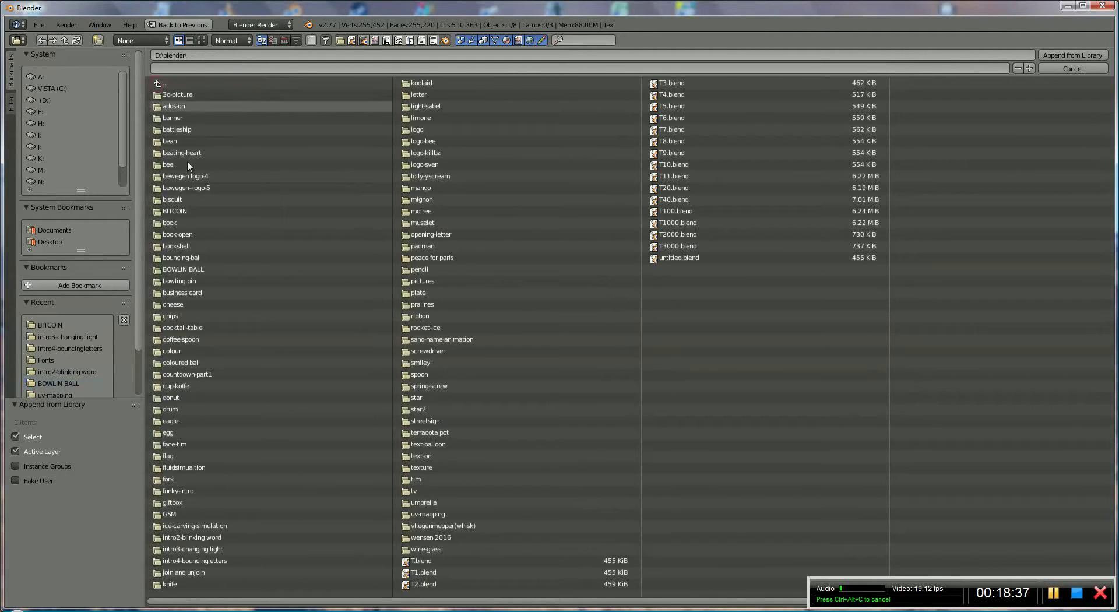
pyautogui.click(209, 280)
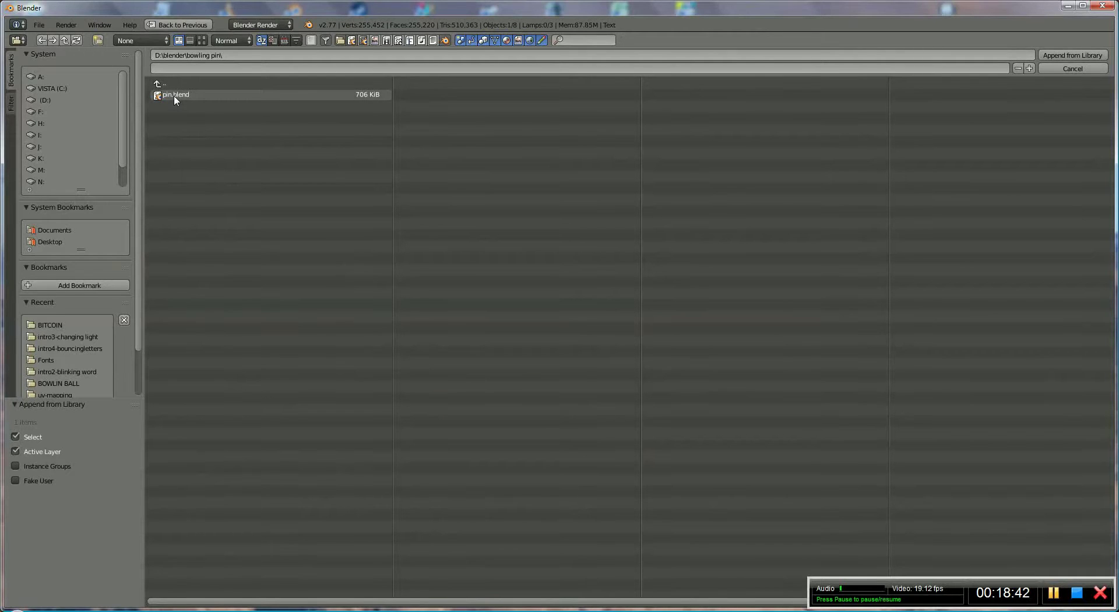
pyautogui.click(157, 84)
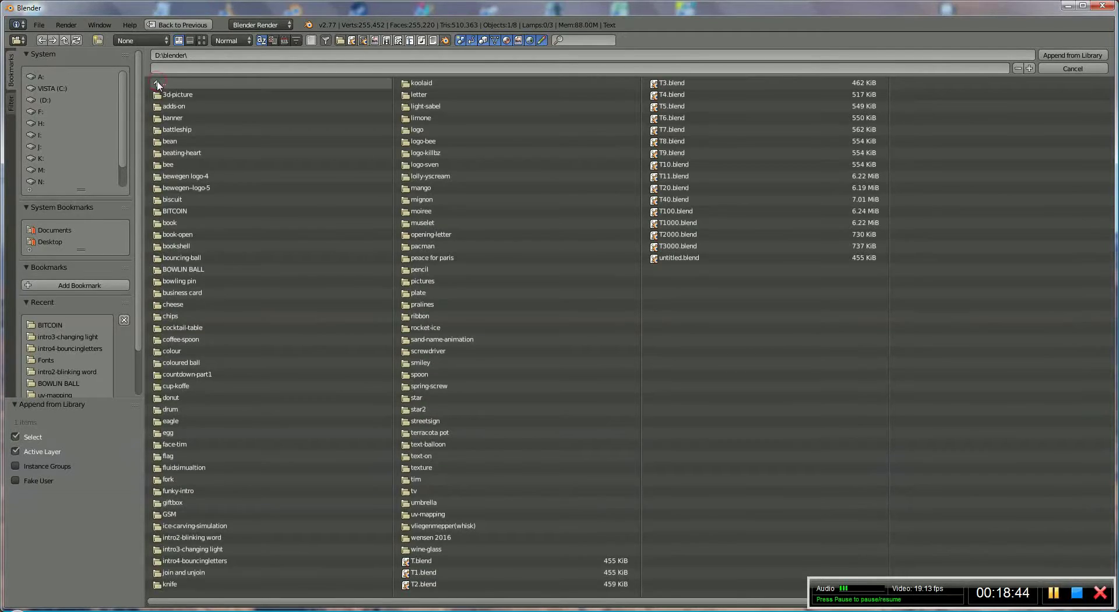
pyautogui.click(39, 24)
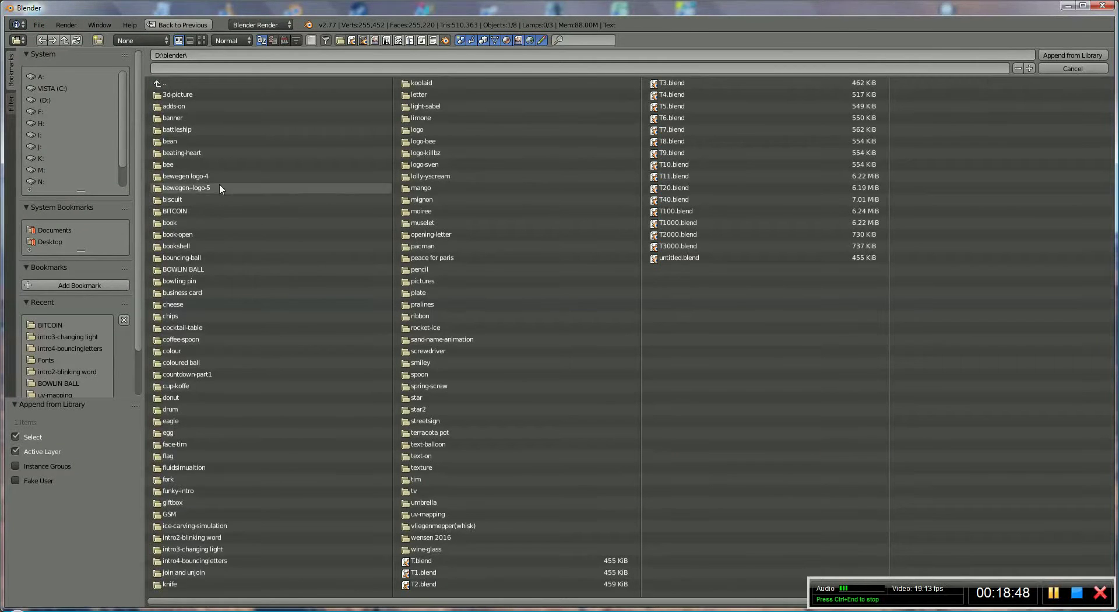
pyautogui.doubleClick(236, 280)
pyautogui.doubleClick(171, 94)
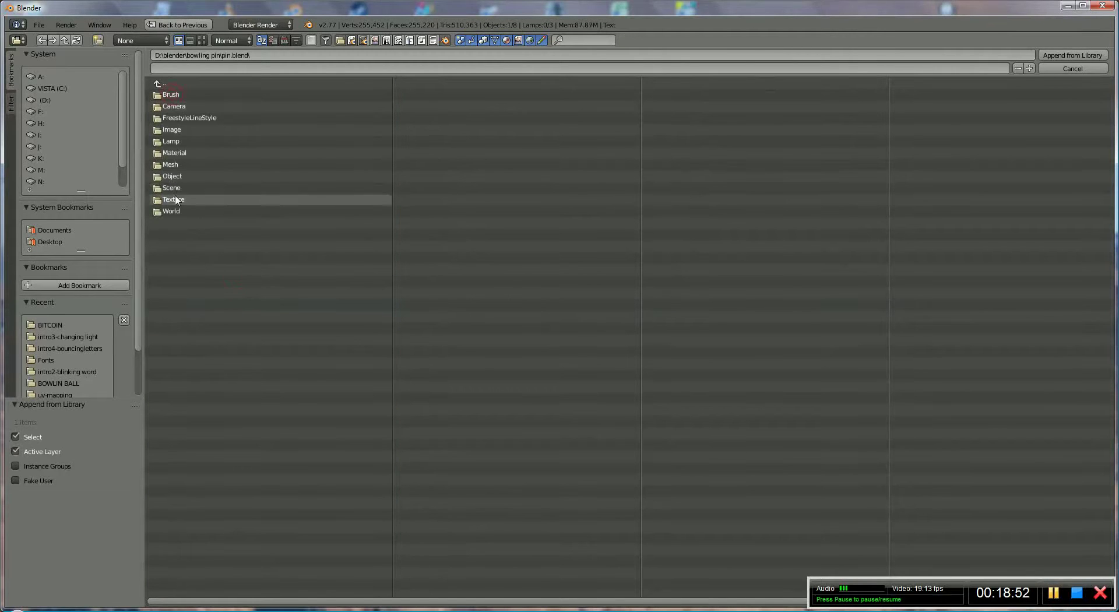
pyautogui.doubleClick(180, 174)
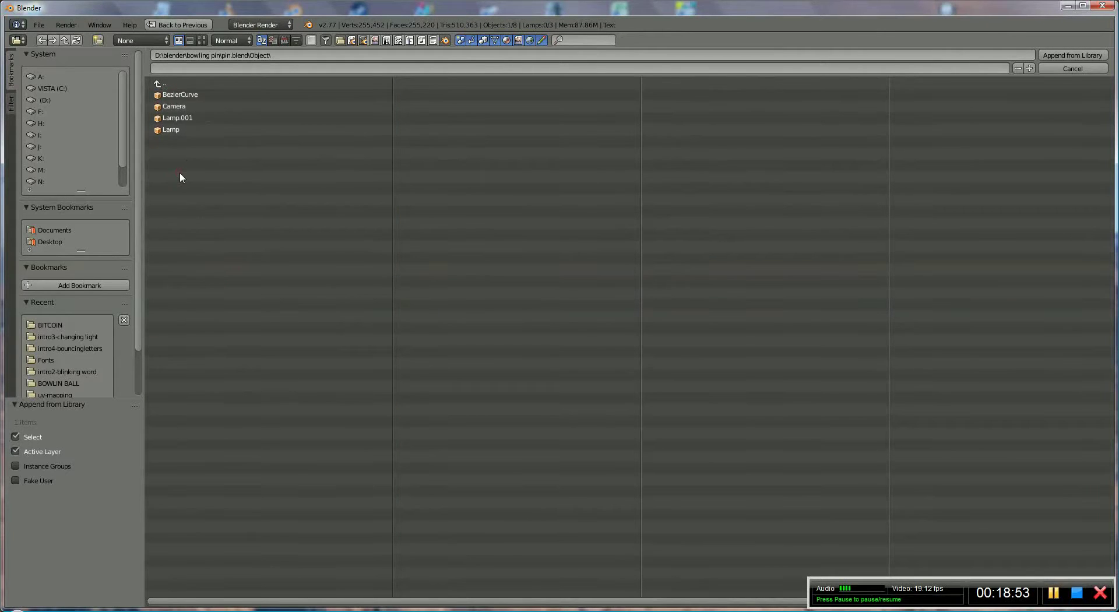
pyautogui.click(182, 95)
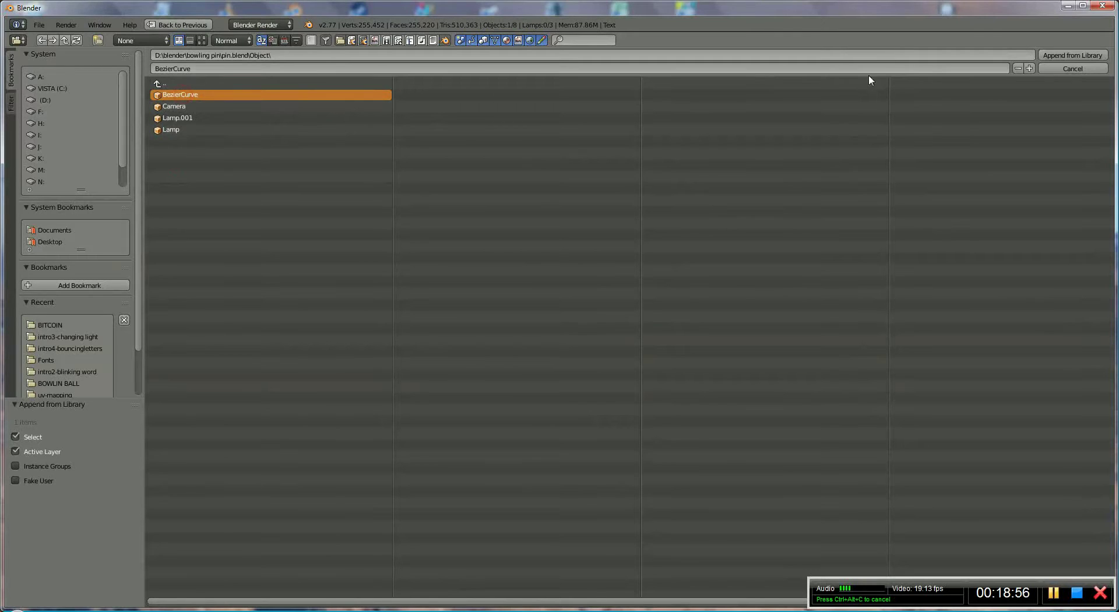
pyautogui.click(1087, 56)
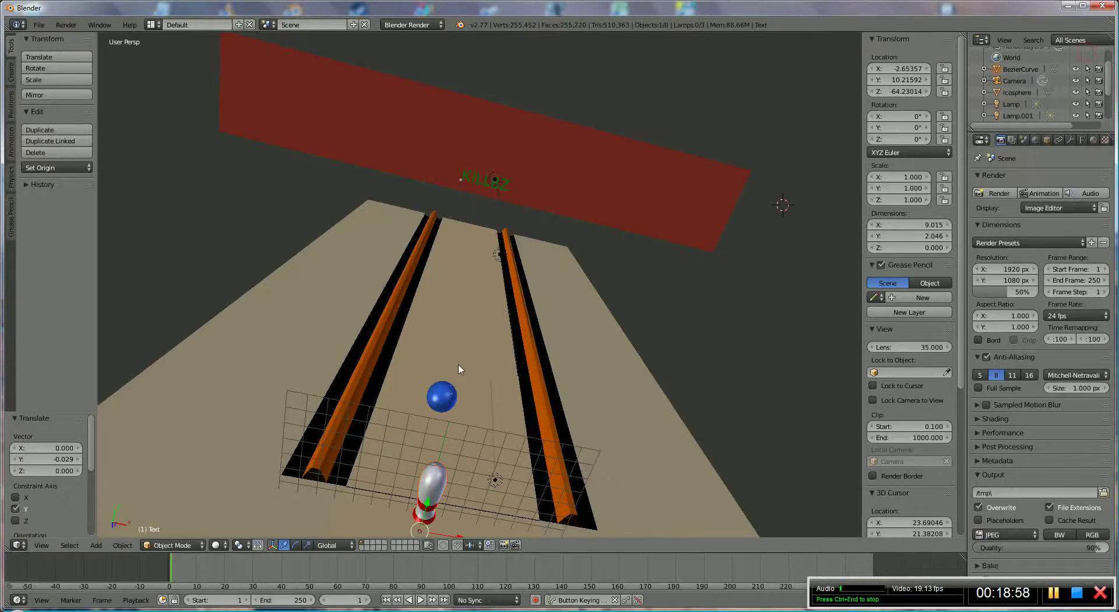
# Step: Scale the bowling pin by about 0.42 and raise it about 4.1 units along Y
pyautogui.scroll(-2, 443, 375)
pyautogui.press('s')
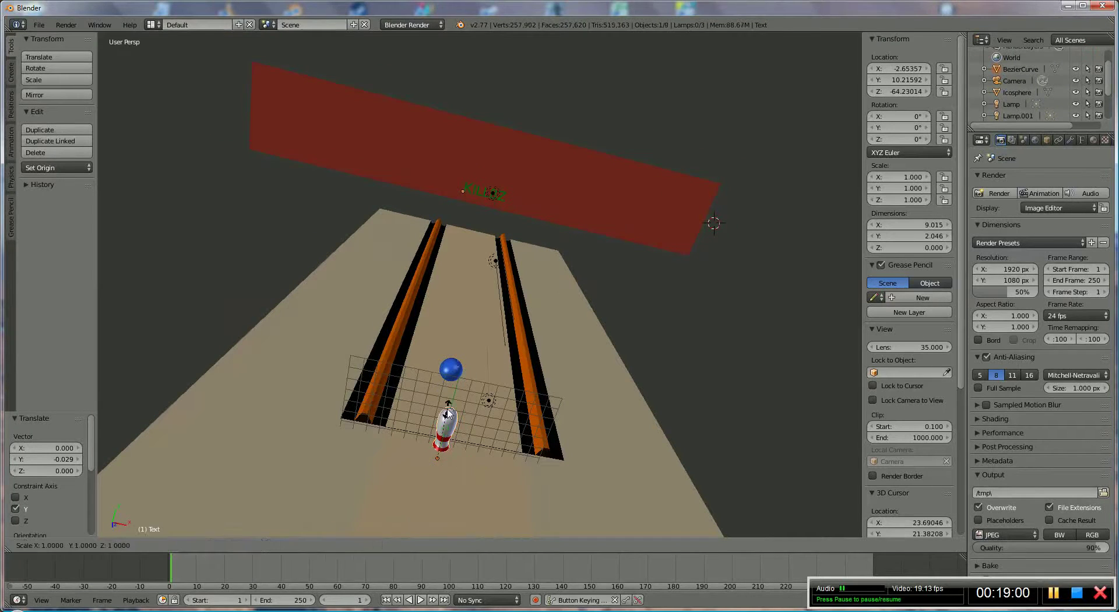
pyautogui.click(443, 438)
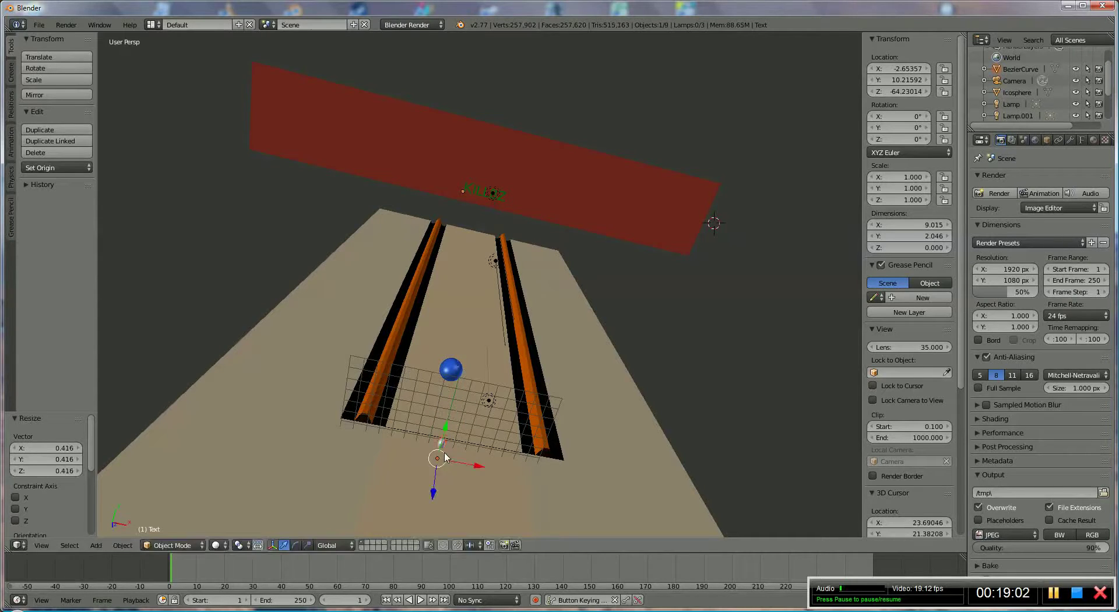
pyautogui.press('g')
pyautogui.press('y')
pyautogui.click(467, 436)
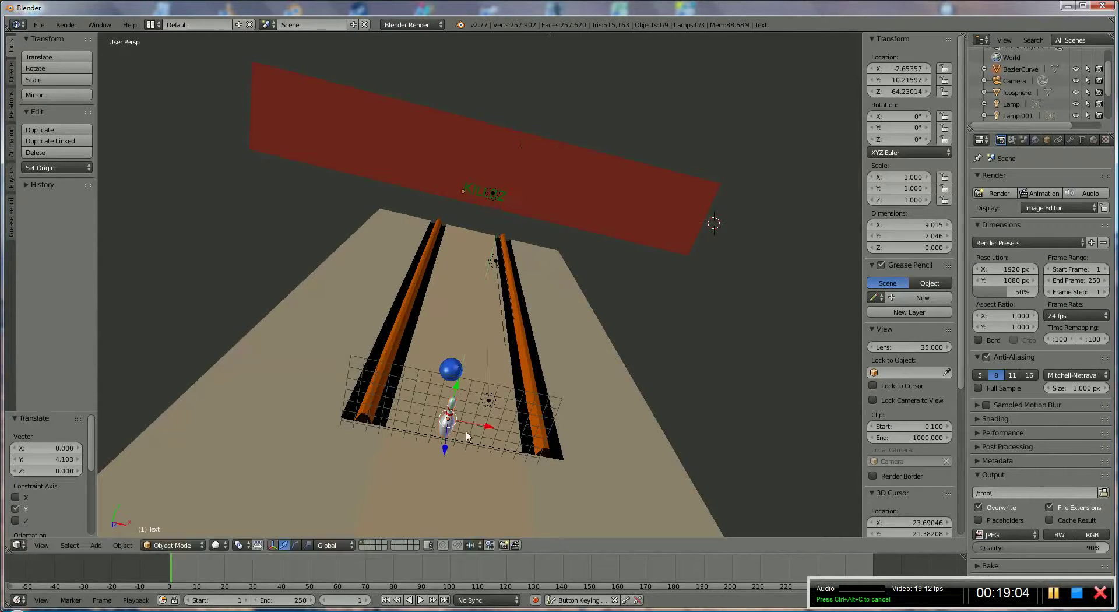
# Step: Move the pin about 47.6 units along -Z to the lane's far end and lower it about 1 unit along Y
pyautogui.press('g')
pyautogui.press('z')
pyautogui.click(501, 337)
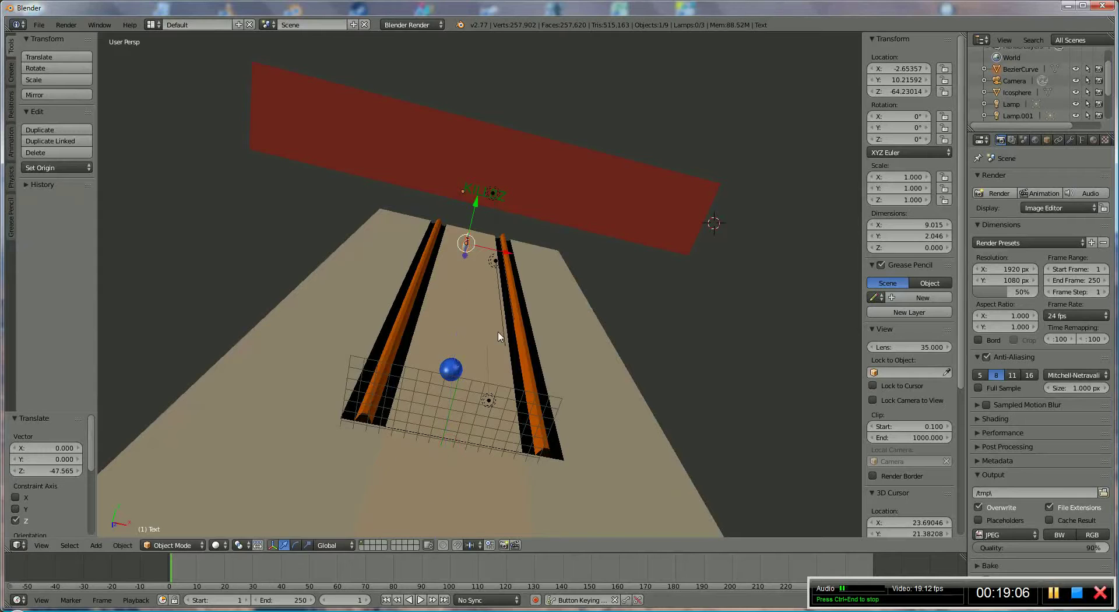
pyautogui.moveTo(501, 337); pyautogui.dragTo(507, 284, button='middle')
pyautogui.scroll(3, 474, 311)
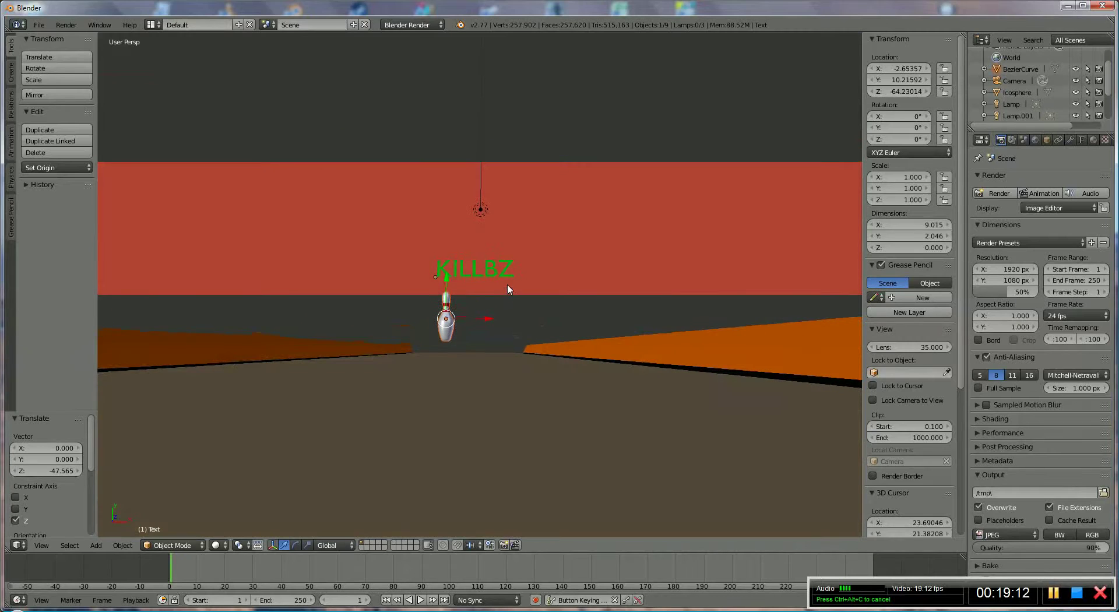
pyautogui.moveTo(445, 274); pyautogui.dragTo(447, 288)
pyautogui.scroll(-2, 498, 367)
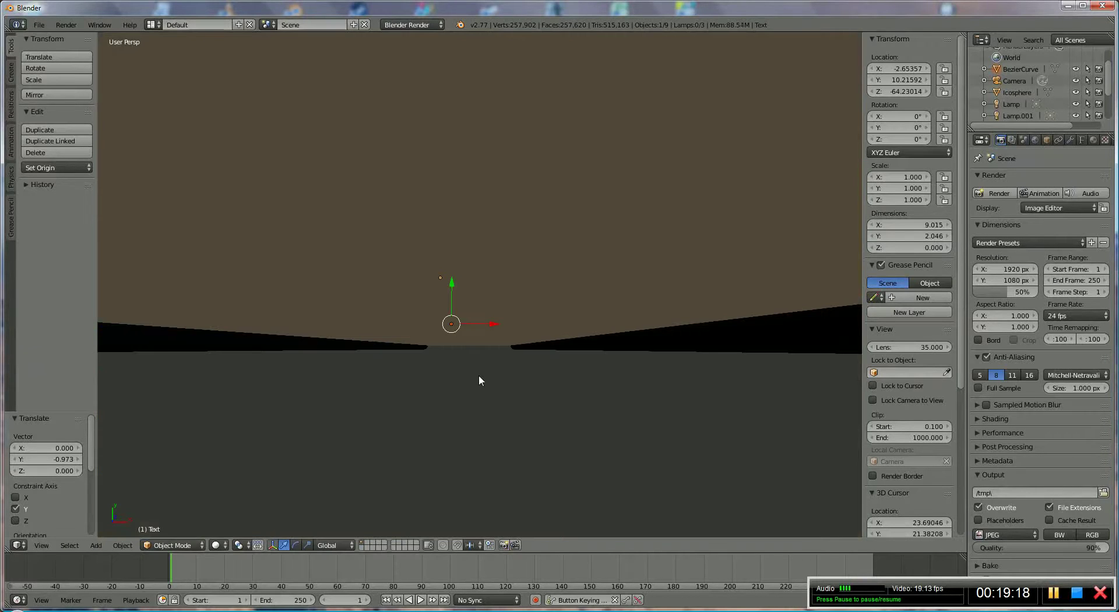
# Step: Shift the pin along X to the middle of the lane and move it about 1.4 units along -Z
pyautogui.moveTo(478, 376); pyautogui.dragTo(474, 410, button='middle')
pyautogui.moveTo(527, 373); pyautogui.dragTo(477, 478, button='middle')
pyautogui.moveTo(484, 435); pyautogui.dragTo(493, 397, button='middle')
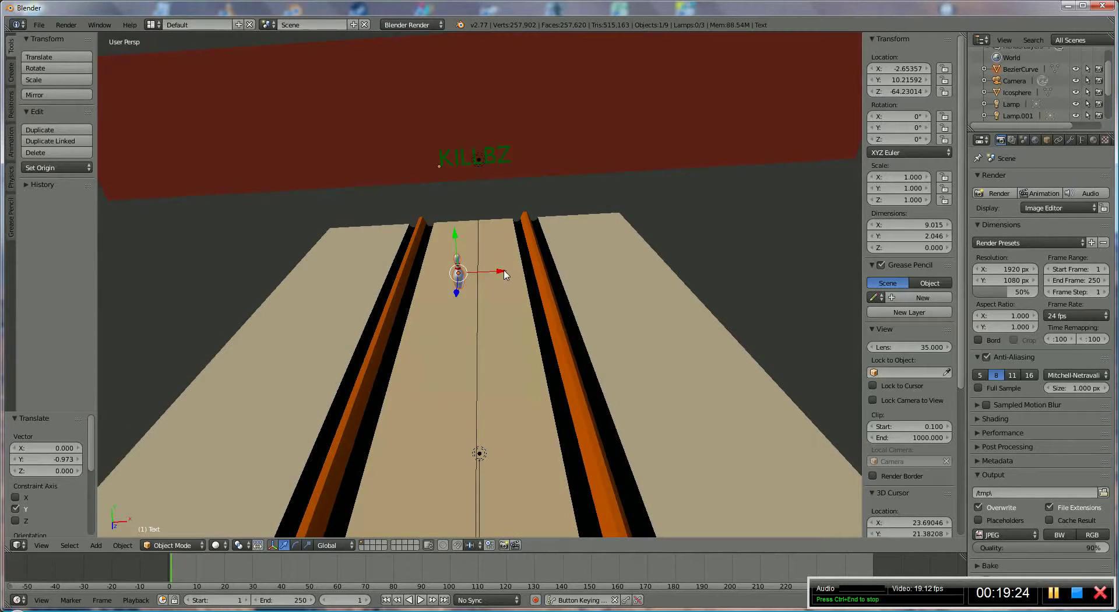
pyautogui.moveTo(508, 275); pyautogui.dragTo(472, 266)
pyautogui.moveTo(472, 267); pyautogui.dragTo(533, 278, button='middle')
pyautogui.moveTo(485, 293); pyautogui.dragTo(478, 274)
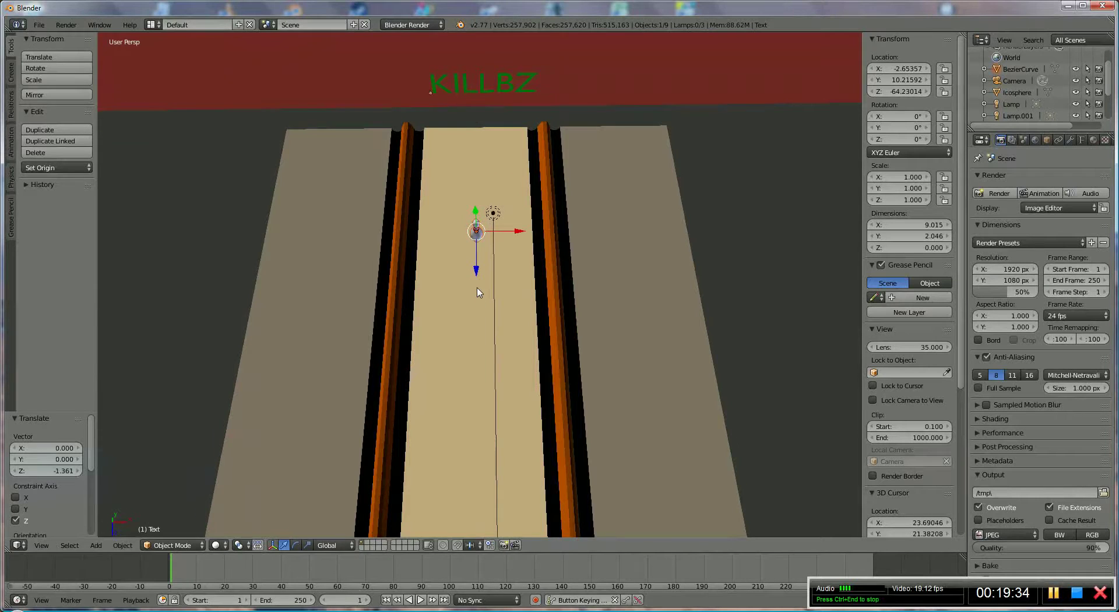
# Step: Duplicate the front bowling pin about 1.8 units along -Z and shift the copy about 1 unit along +X to start the second row
pyautogui.press('KP_7')
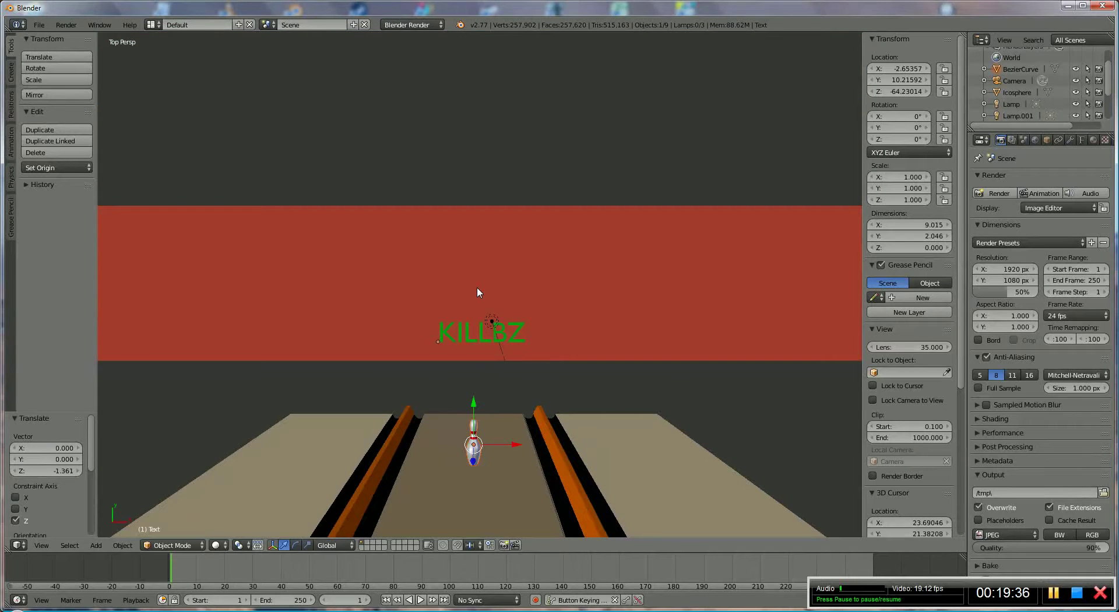
pyautogui.press('KP_8')
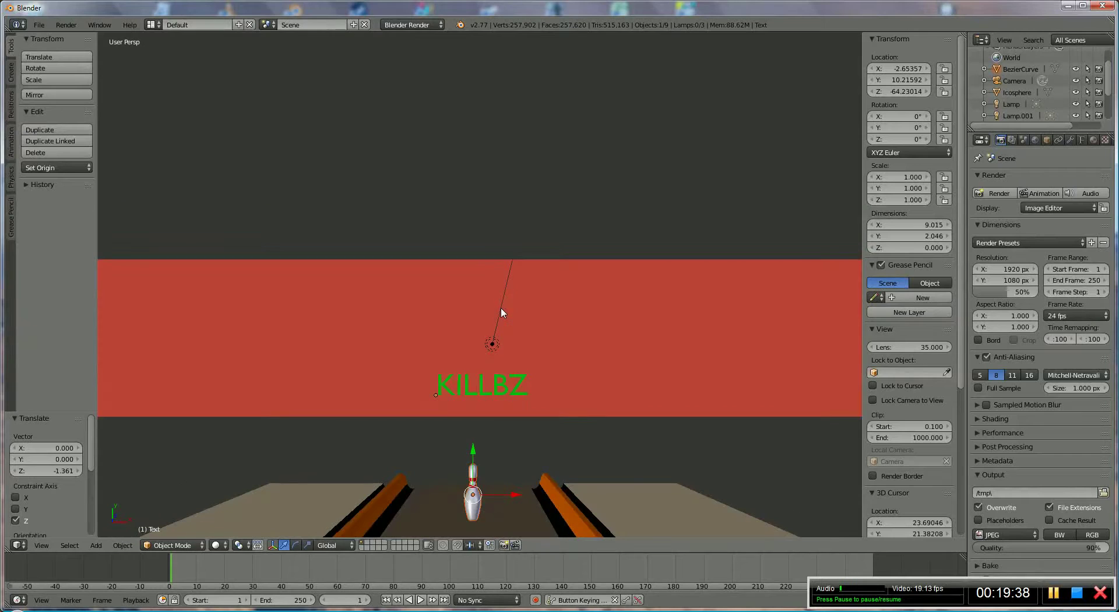
pyautogui.press('KP_2')
pyautogui.press('KP_2')
pyautogui.press('KP_2')
pyautogui.press('KP_2')
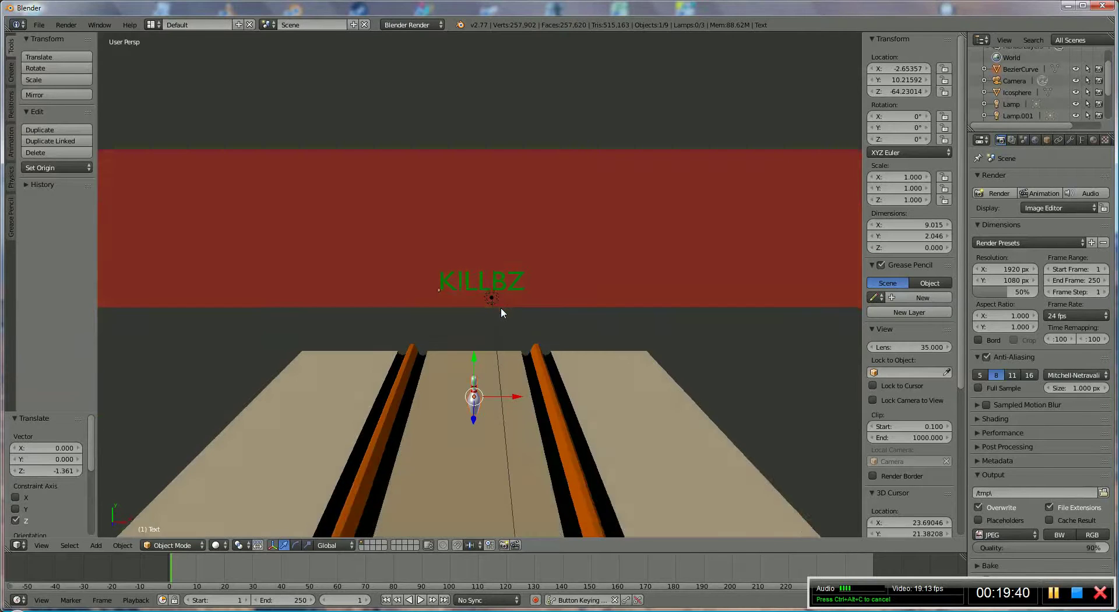
pyautogui.press('KP_2')
pyautogui.press('KP_2')
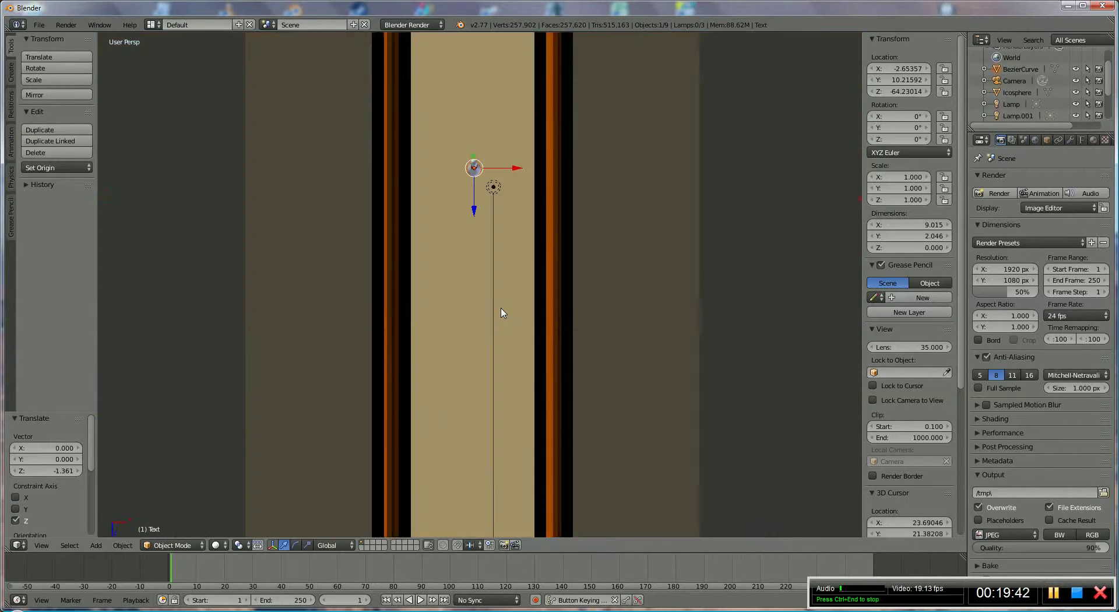
pyautogui.press('KP_2')
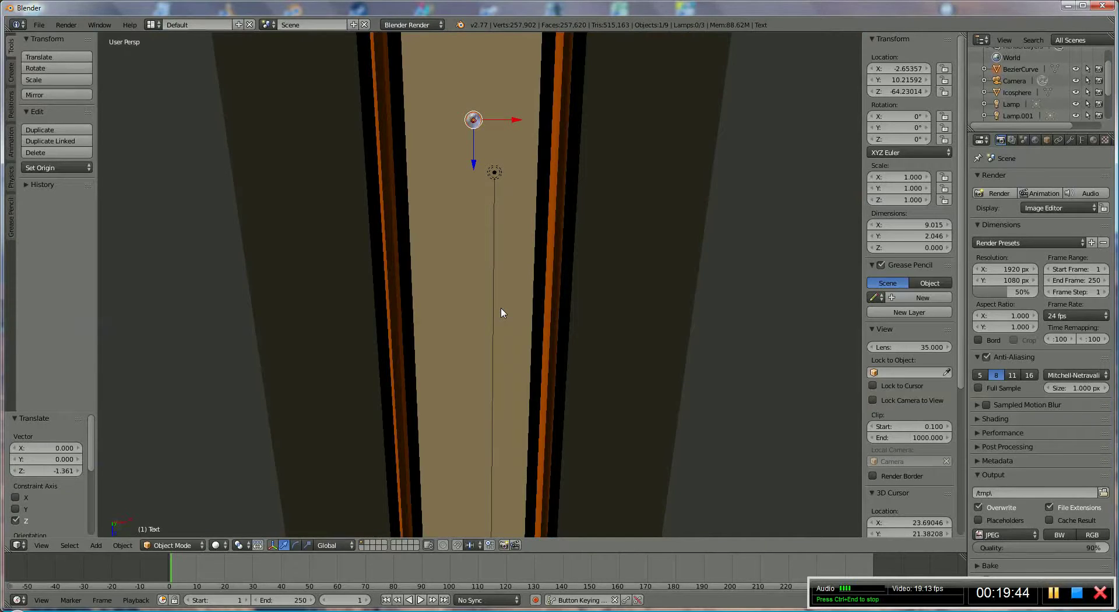
pyautogui.moveTo(470, 218); pyautogui.dragTo(478, 386, button='middle')
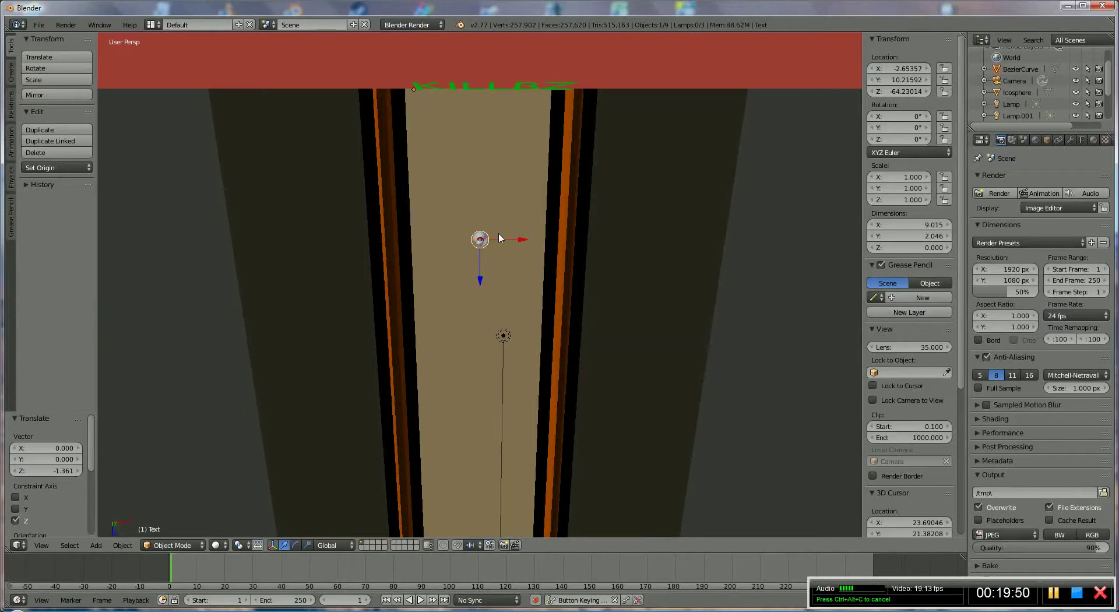
pyautogui.hotkey('shift', 'd')
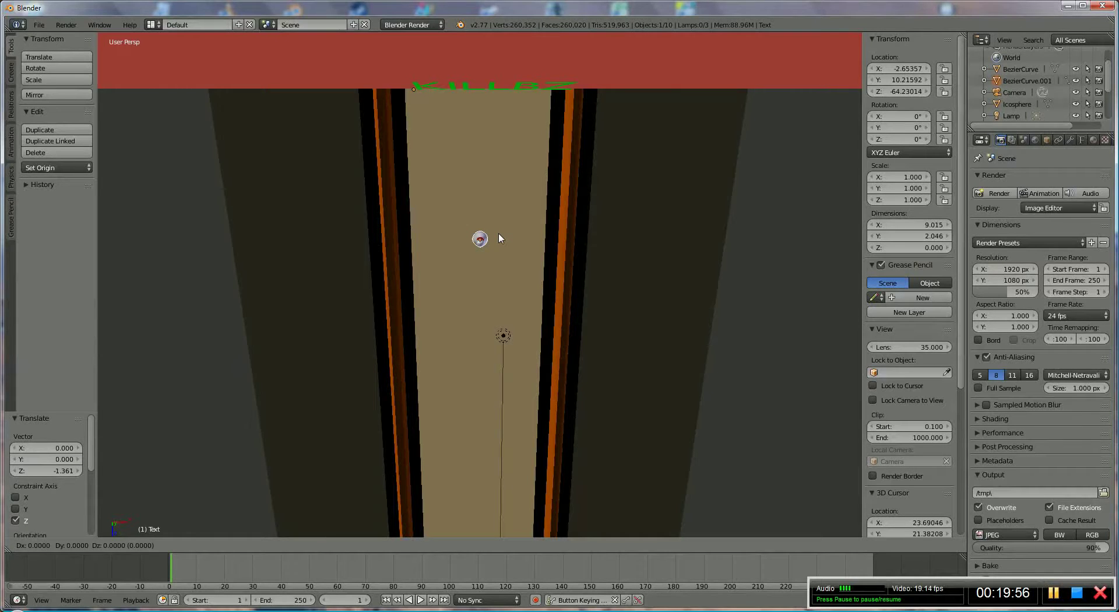
pyautogui.press('z')
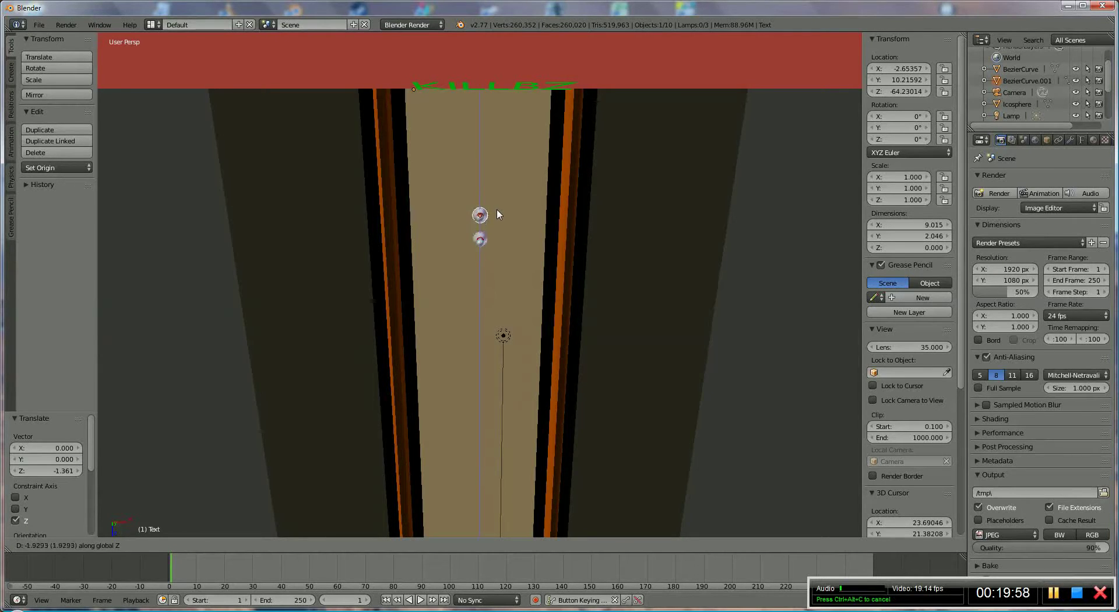
pyautogui.click(499, 215)
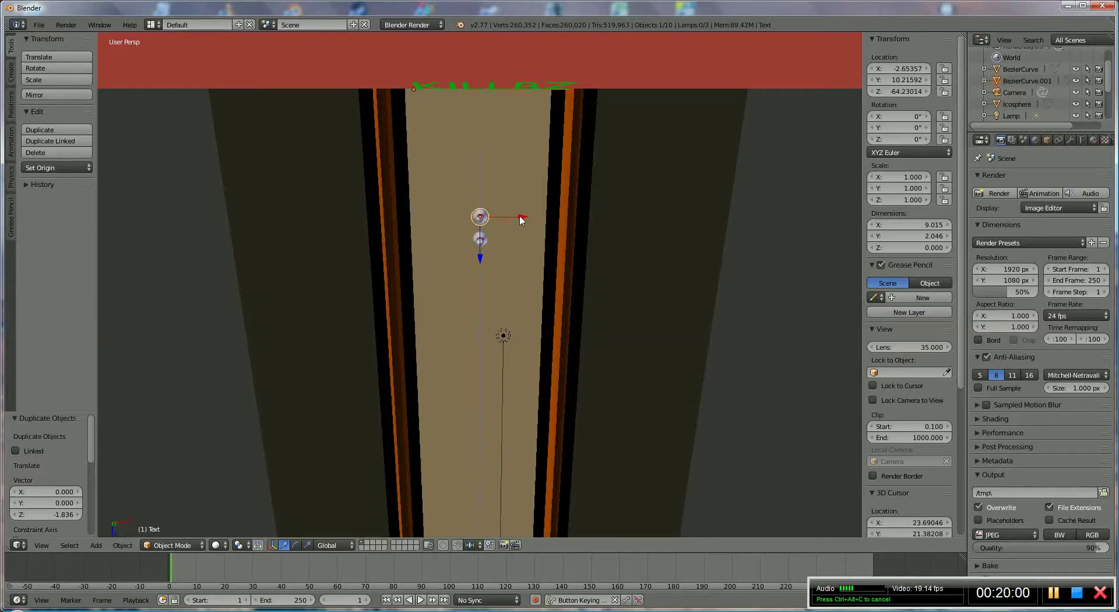
pyautogui.moveTo(521, 217); pyautogui.dragTo(532, 218)
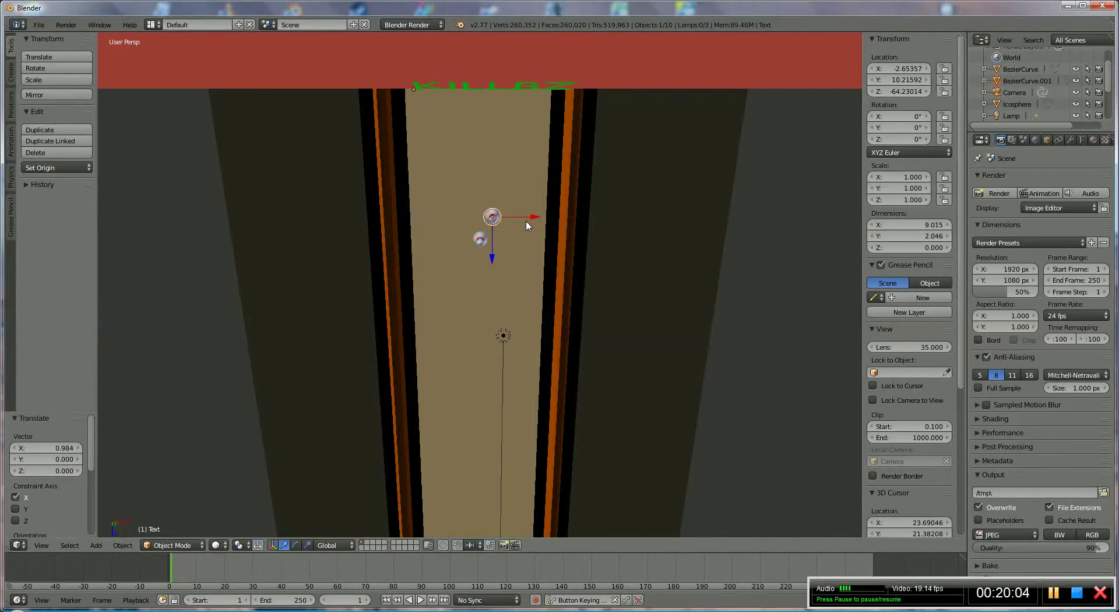
# Step: Duplicate the second-row pin about 2 units along -X to complete the two-pin row
pyautogui.hotkey('shift', 'd')
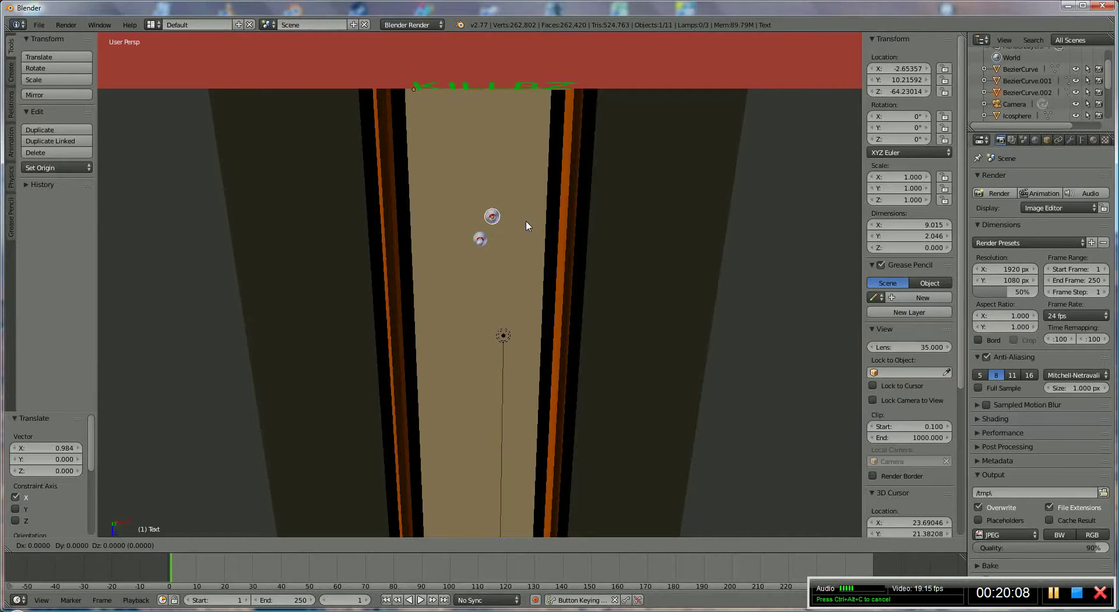
pyautogui.press('x')
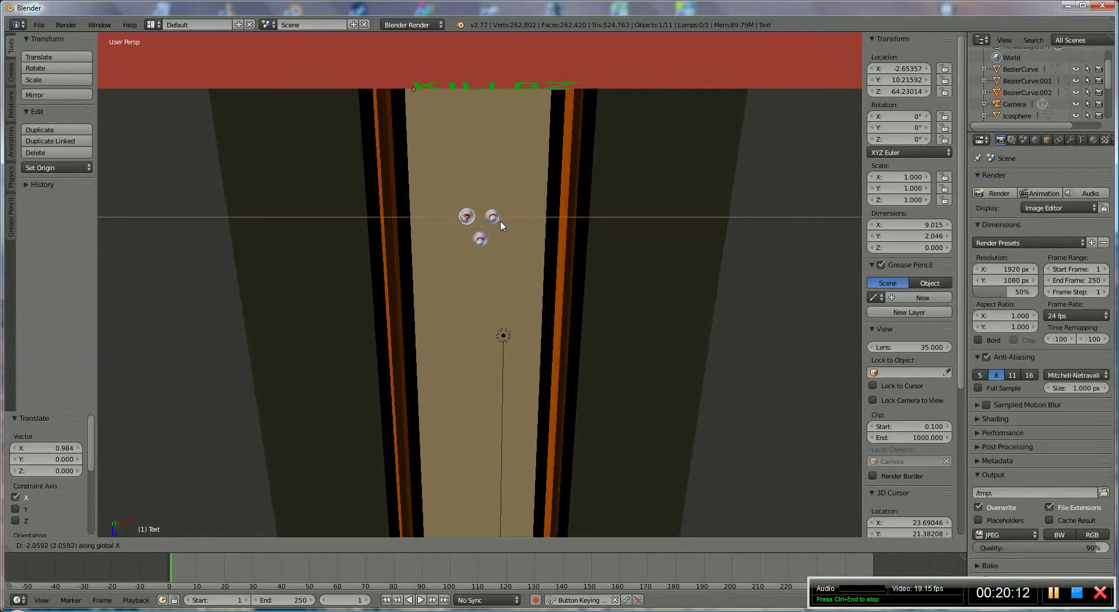
pyautogui.click(501, 226)
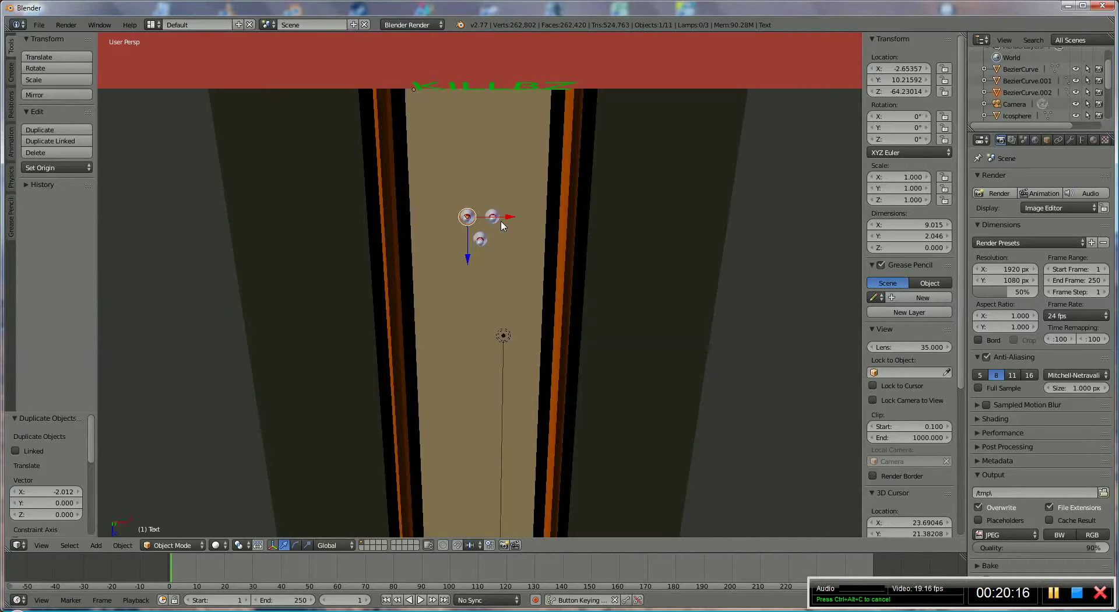
# Step: Duplicate the second row's -X pin about 1.8 units along -Z and shift the copy about 1.1 units along -X, starting the third row
pyautogui.hotkey('shift', 'd')
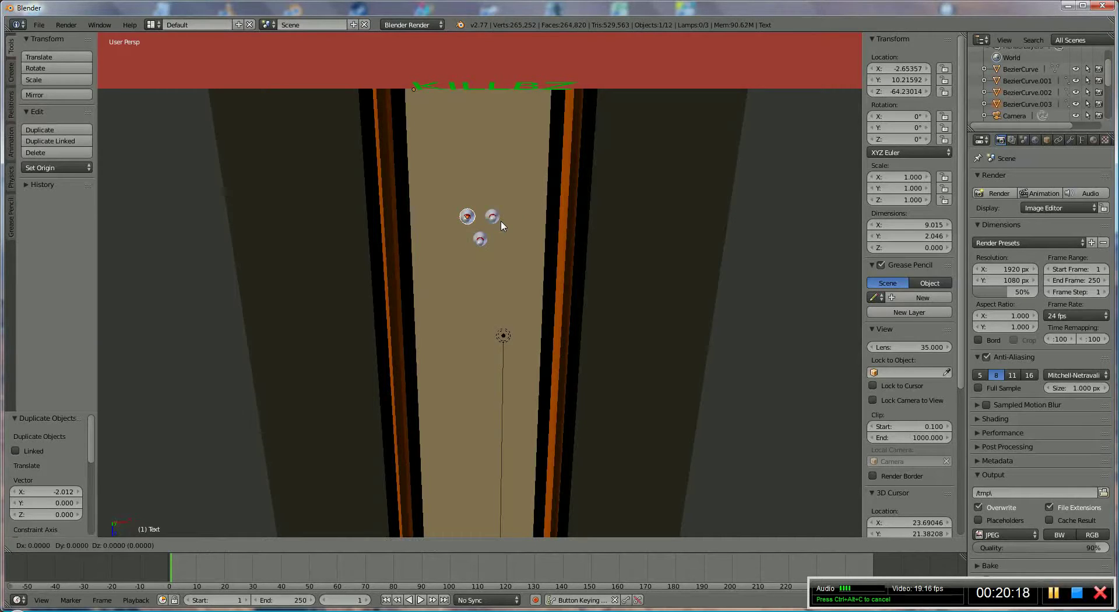
pyautogui.press('z')
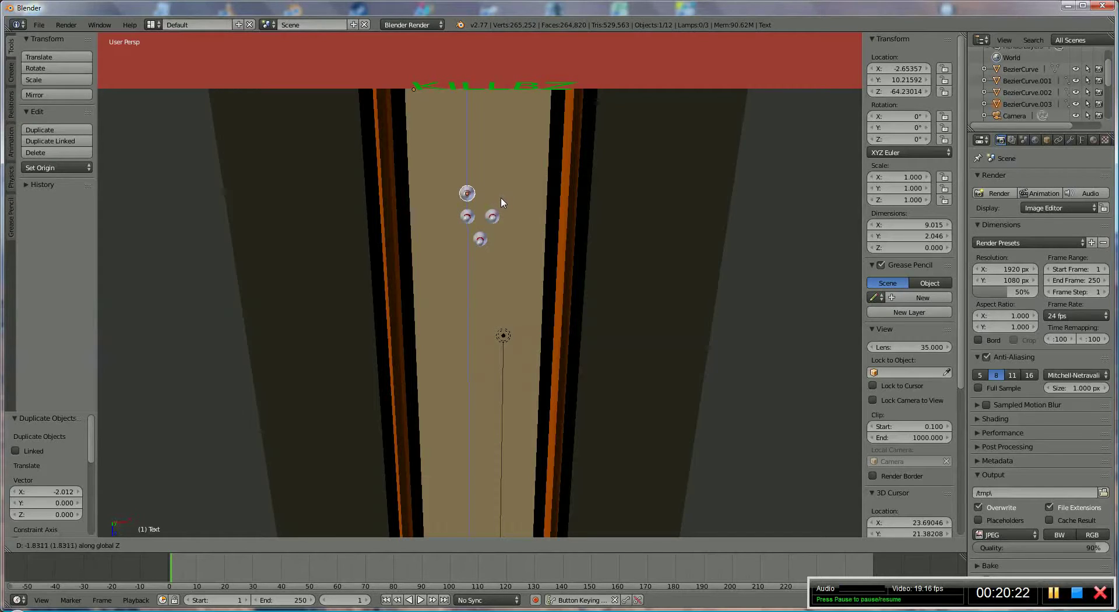
pyautogui.click(501, 203)
pyautogui.moveTo(513, 195); pyautogui.dragTo(499, 197)
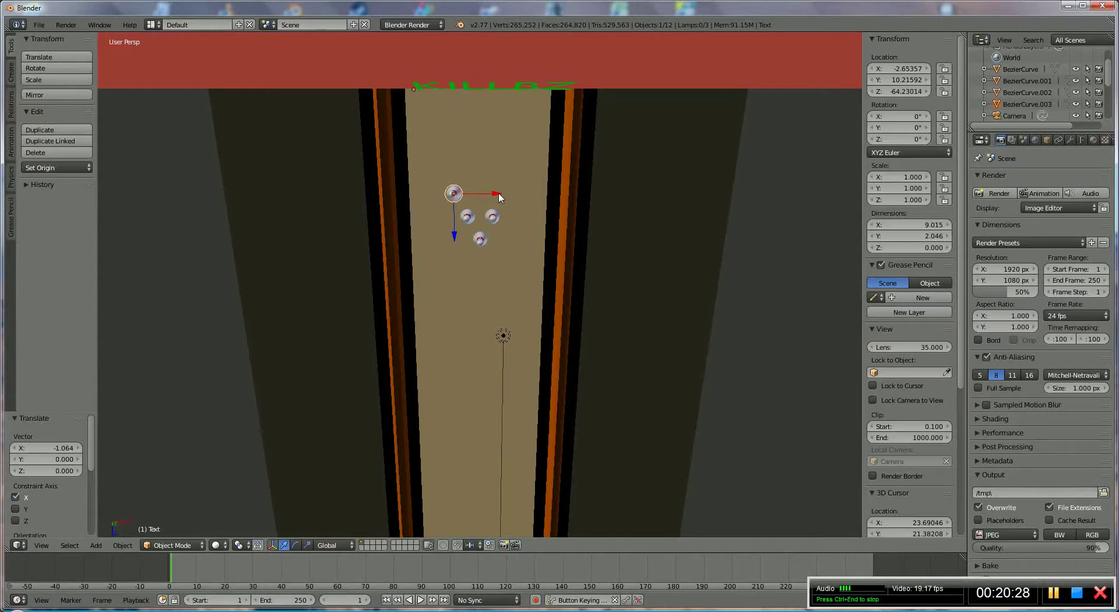
# Step: Complete the three-pin third row with two successive duplicates along +X, spaced about 2 and 2.2 units
pyautogui.hotkey('shift', 'd')
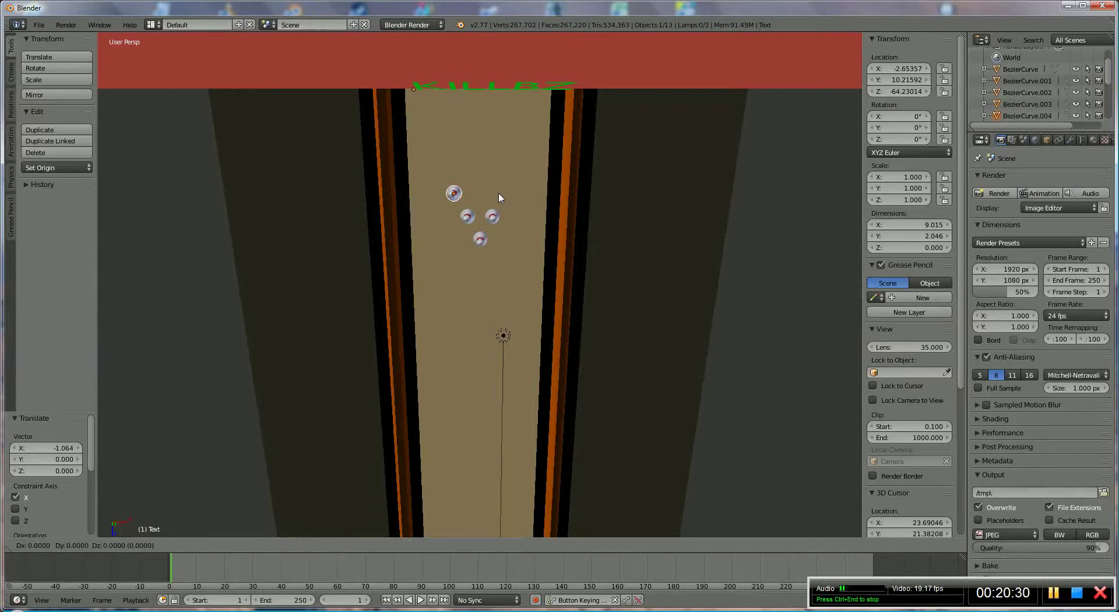
pyautogui.press('x')
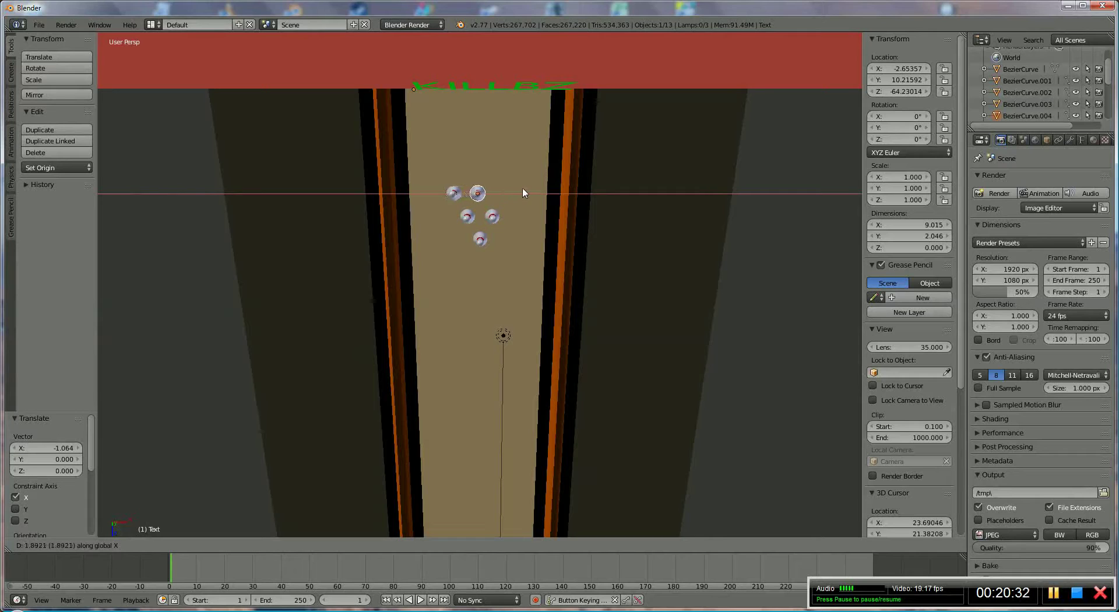
pyautogui.click(525, 191)
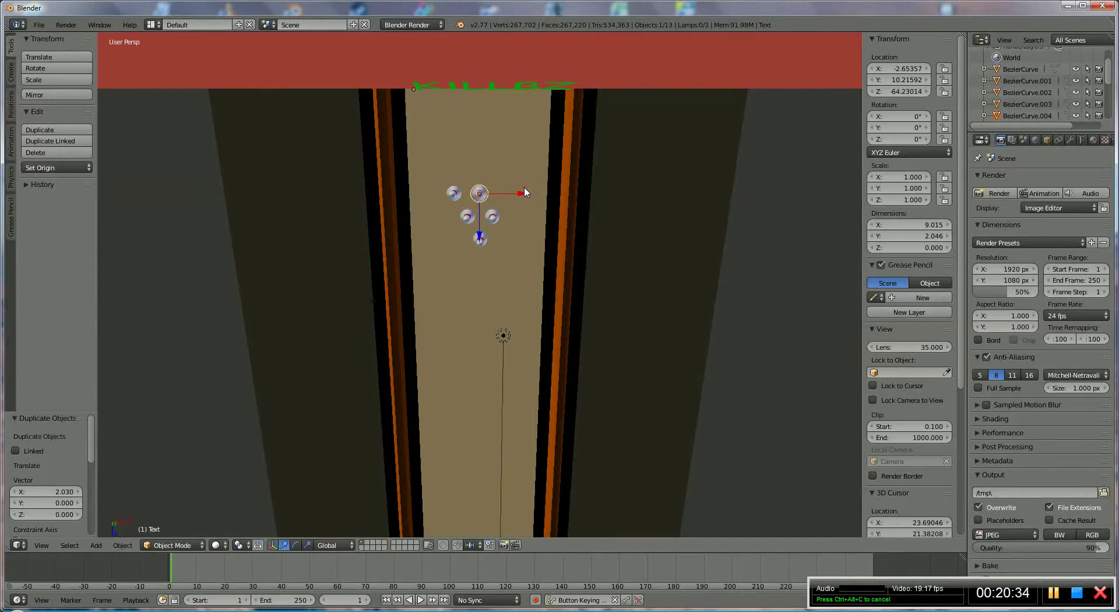
pyautogui.hotkey('shift', 'd')
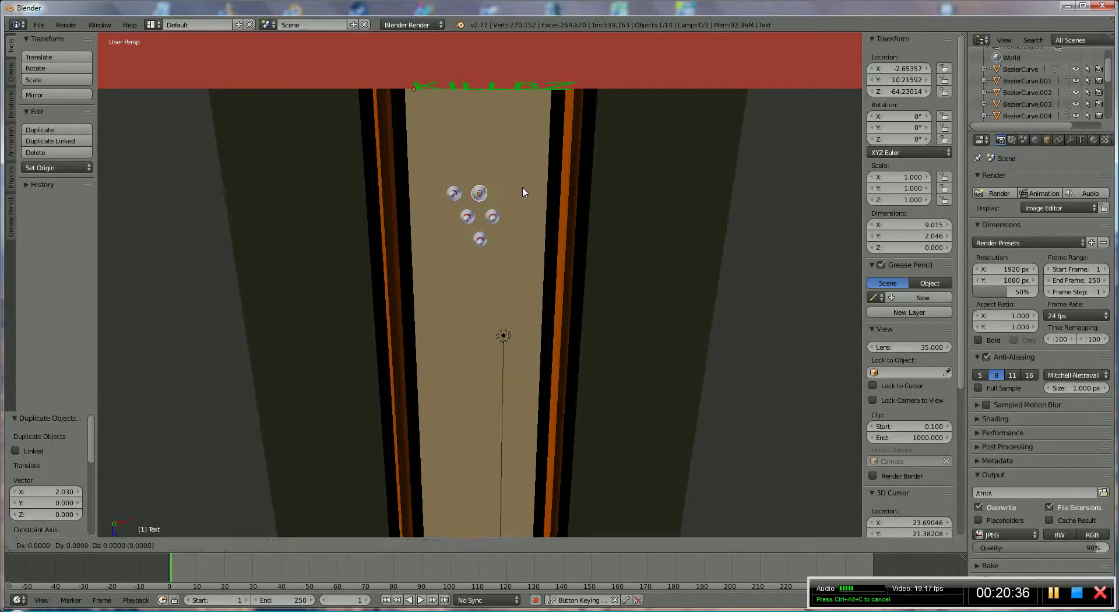
pyautogui.press('x')
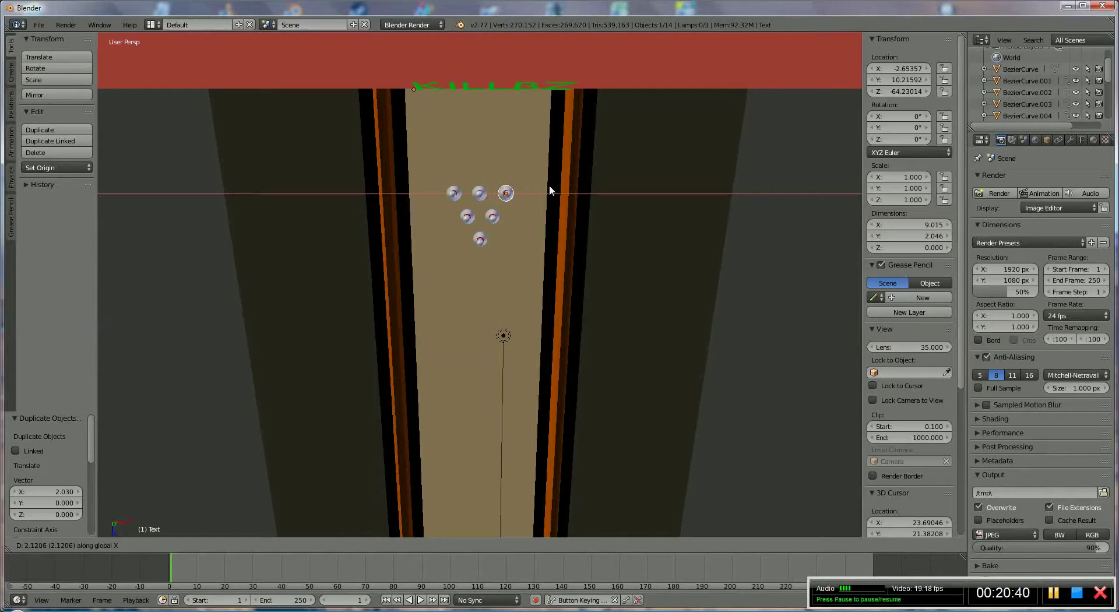
pyautogui.click(551, 185)
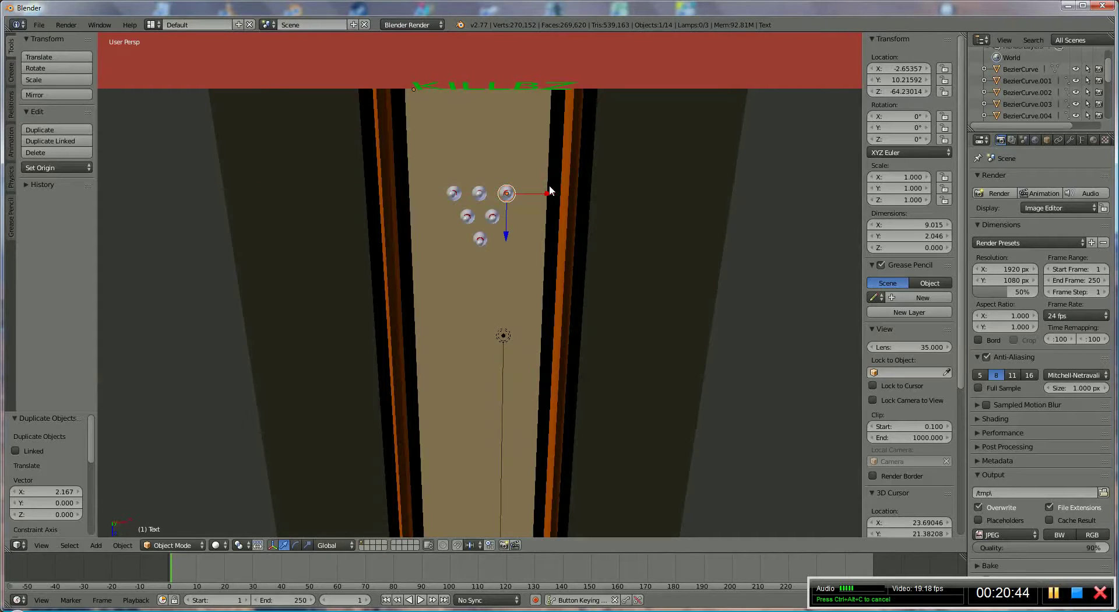
# Step: Duplicate the third row's +X end pin about 2 units along -Z and shift the copy about 1.2 units along +X for the back row
pyautogui.hotkey('shift', 'd')
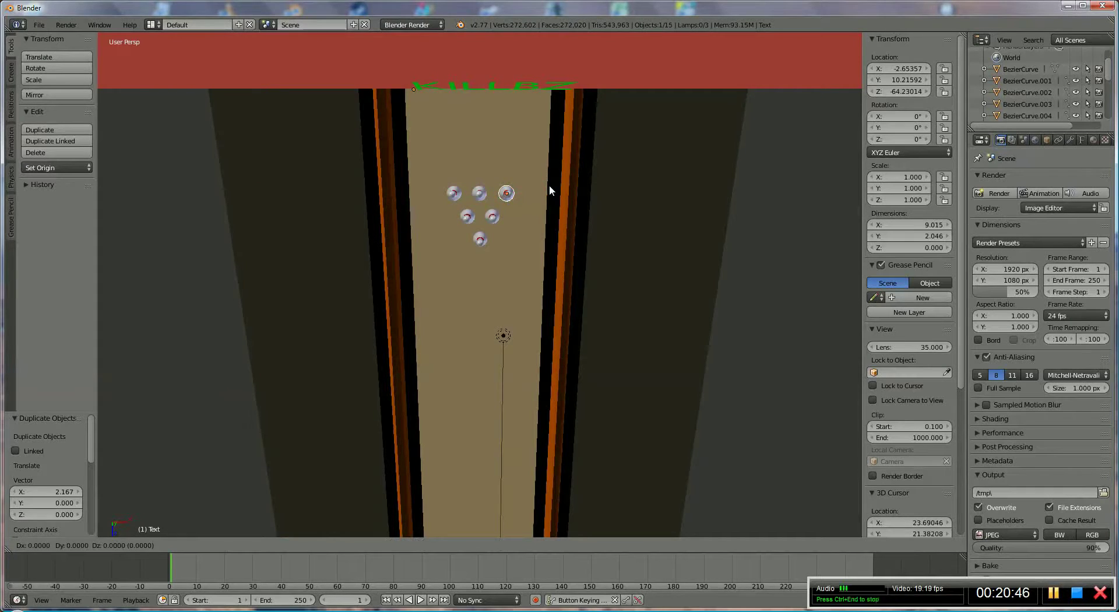
pyautogui.press('z')
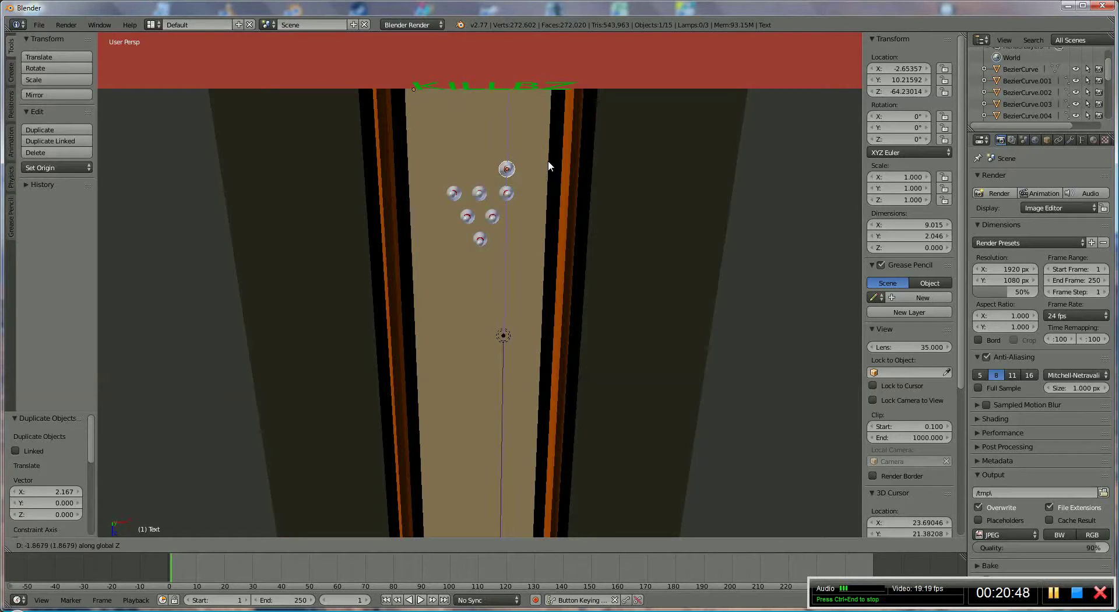
pyautogui.click(549, 165)
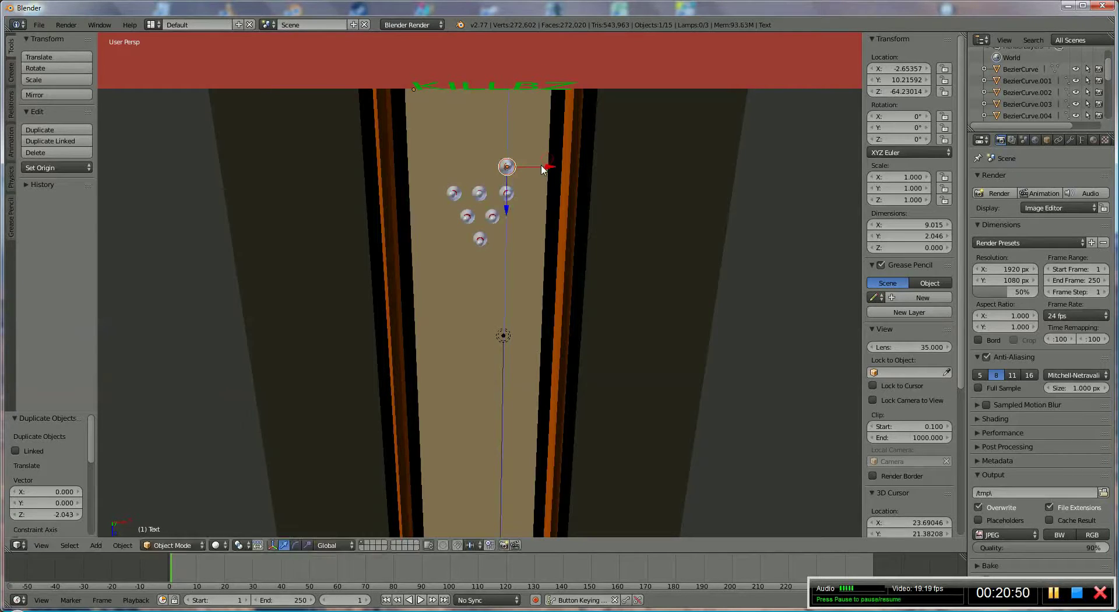
pyautogui.moveTo(548, 165); pyautogui.dragTo(558, 166)
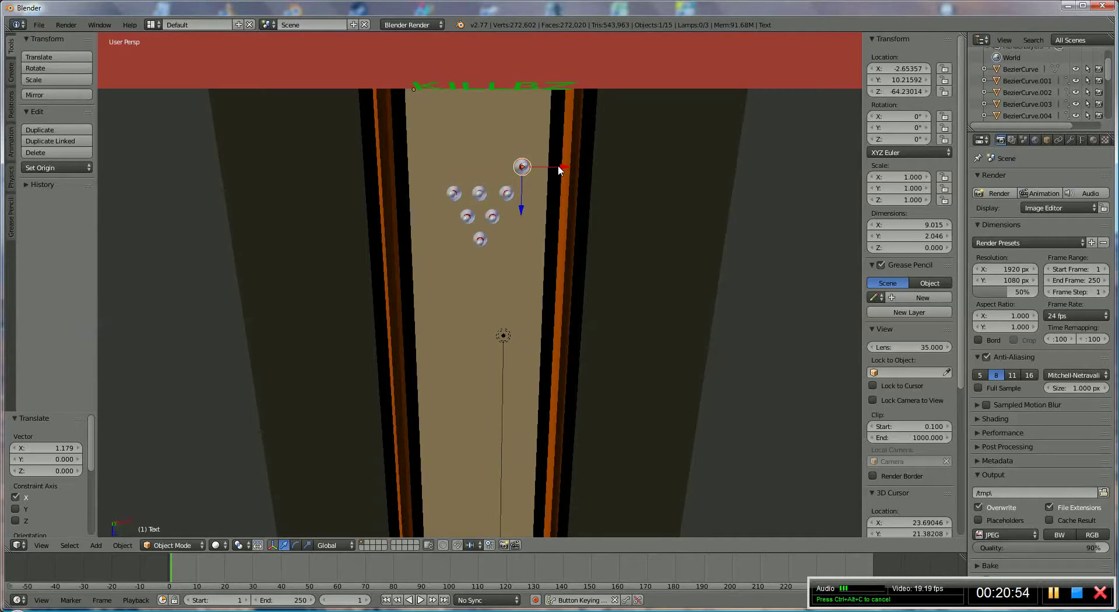
# Step: Fill the four-pin back row with three successive duplicates along -X, spaced about 2.2, 2.2 and 2.1 units
pyautogui.hotkey('shift', 'd')
pyautogui.press('x')
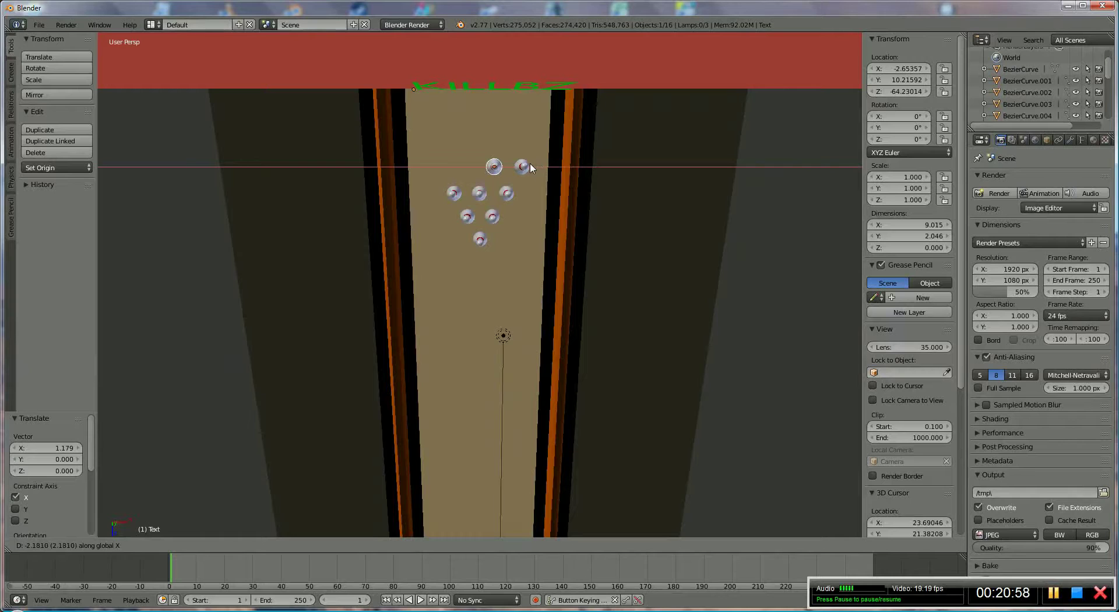
pyautogui.click(531, 167)
pyautogui.hotkey('shift', 'd')
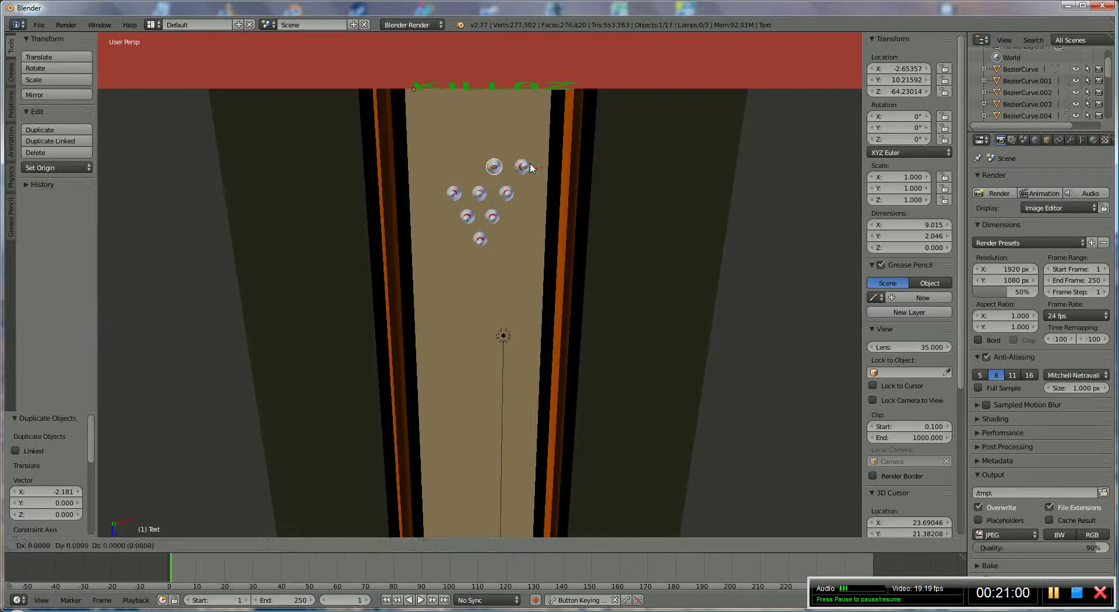
pyautogui.press('x')
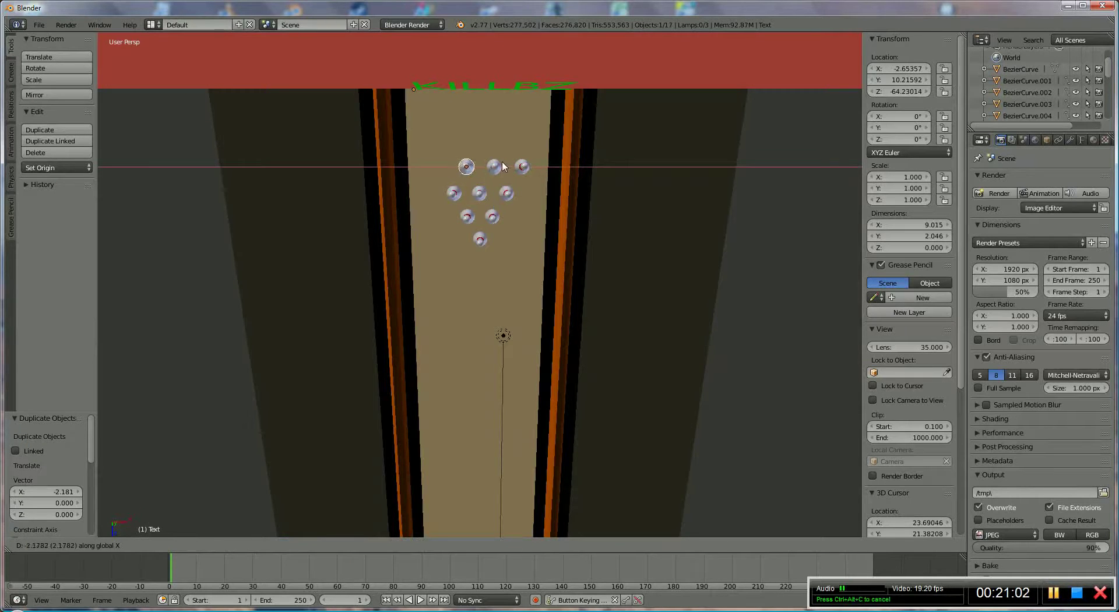
pyautogui.click(504, 168)
pyautogui.hotkey('shift', 'd')
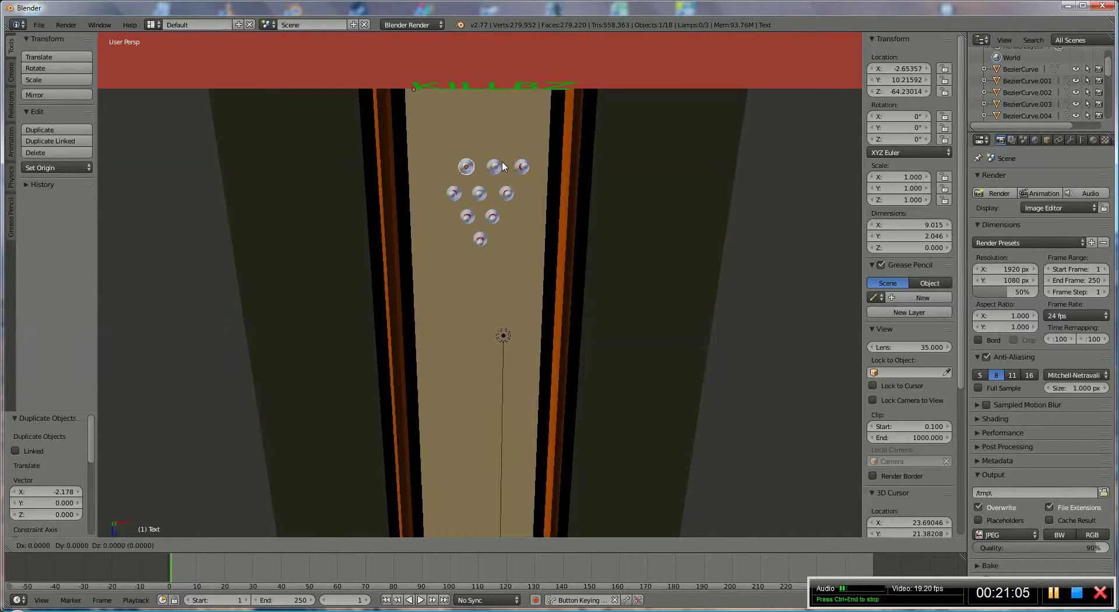
pyautogui.press('x')
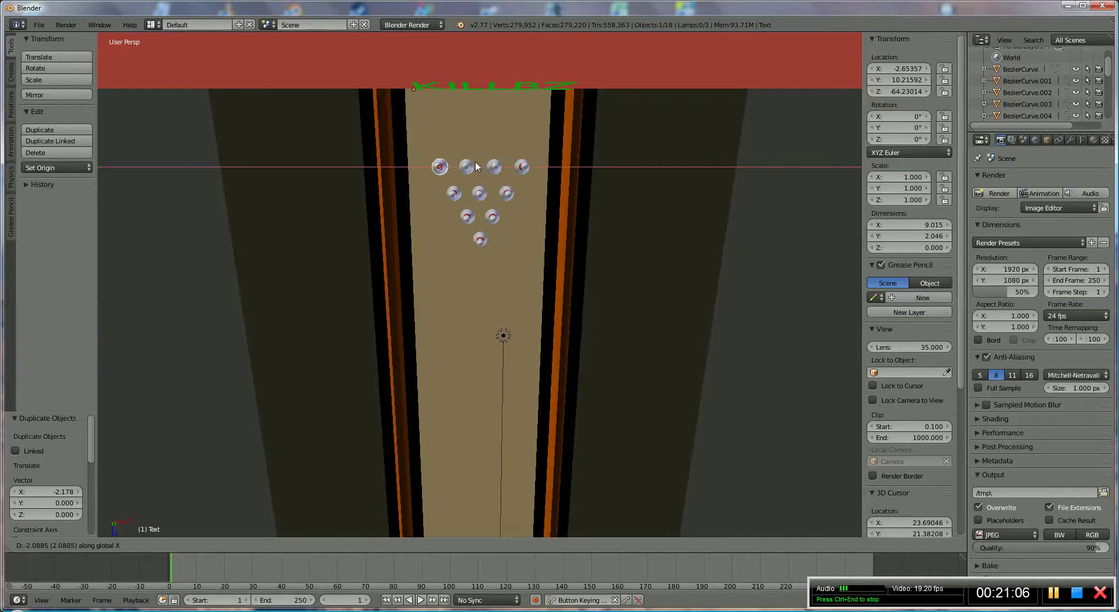
pyautogui.click(477, 167)
# Step: Inspect the ten-pin triangle from a lower angle and render the scene
pyautogui.moveTo(550, 266); pyautogui.dragTo(549, 130, button='middle')
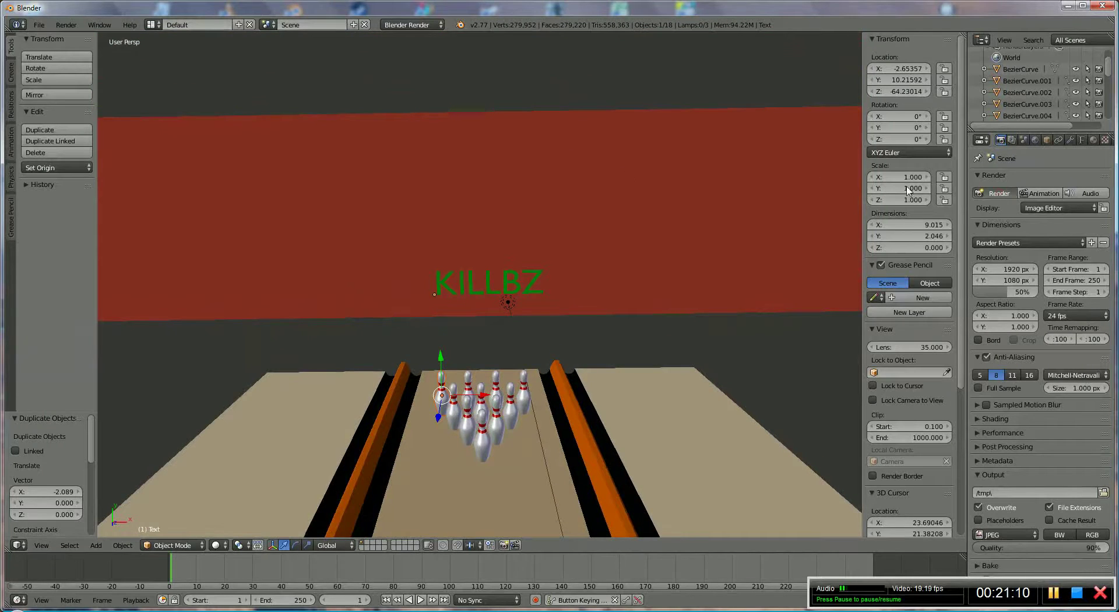
pyautogui.click(998, 194)
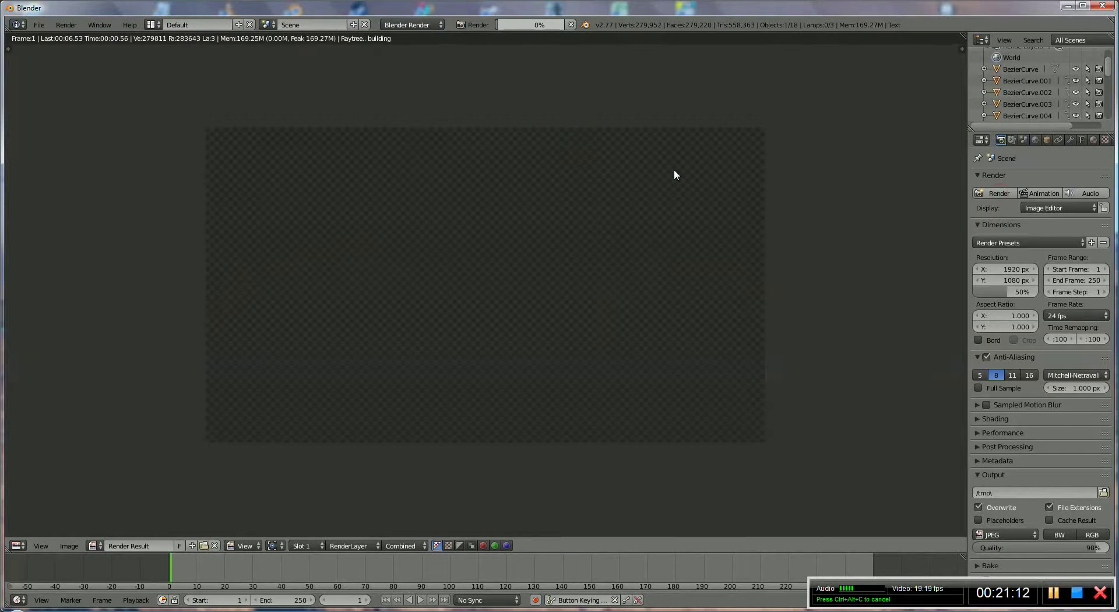